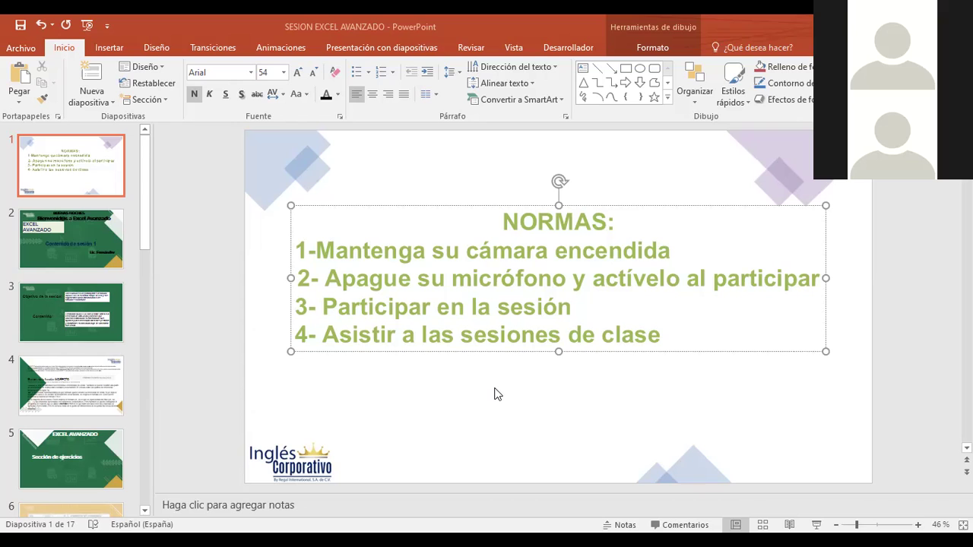
Step: Start the slideshow and advance past NORMAS to the 'Bienvenid@s a Excel Avanzado' title slide
key("F5")
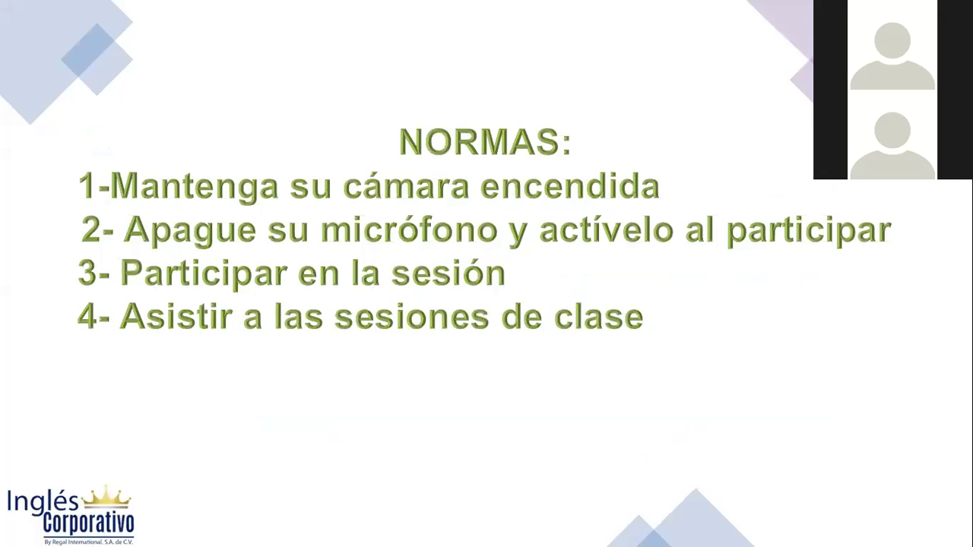
key("Right")
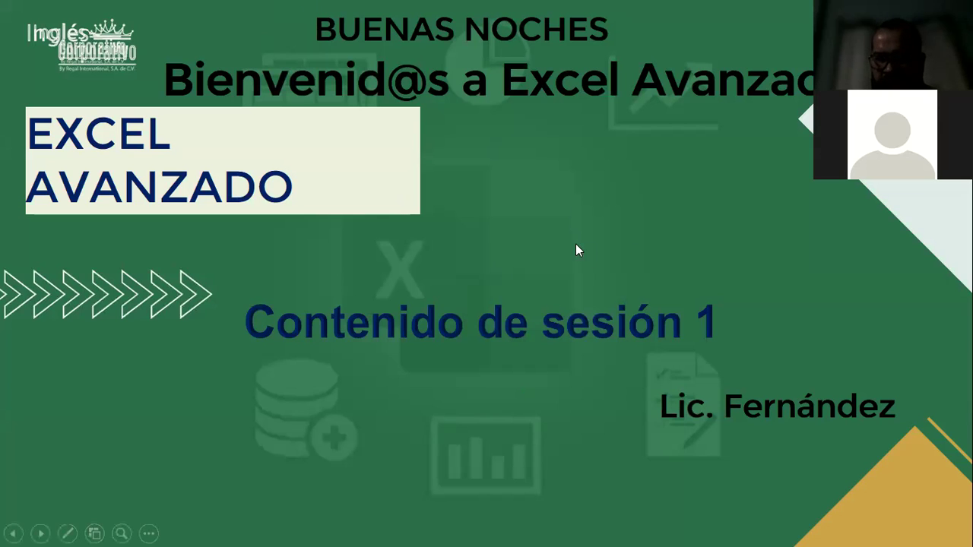
Step: Advance to the 'Objetivo de la sesión' slide describing the INDIRECTO content
left_click(554, 220)
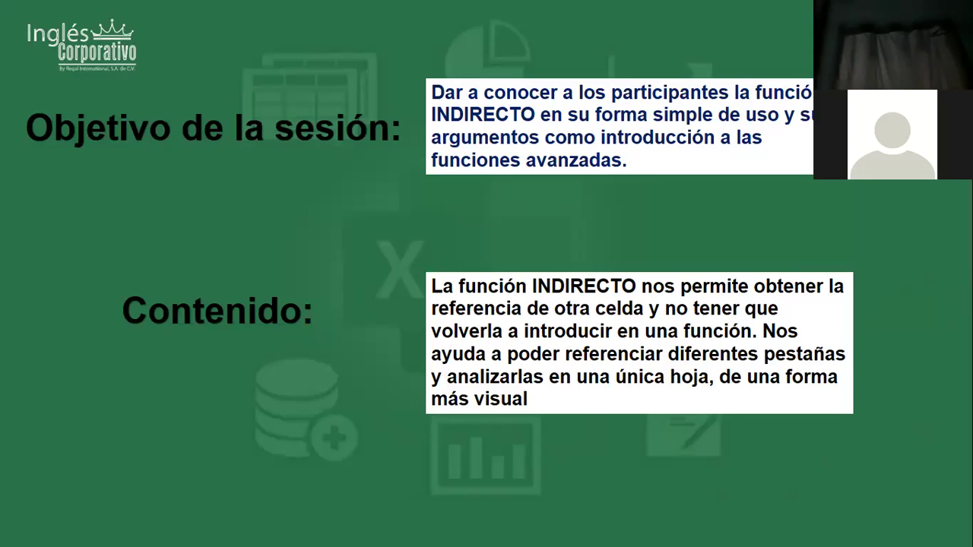
Step: Advance to the 'Sintaxis de la función INDIRECTO' slide
left_click(345, 242)
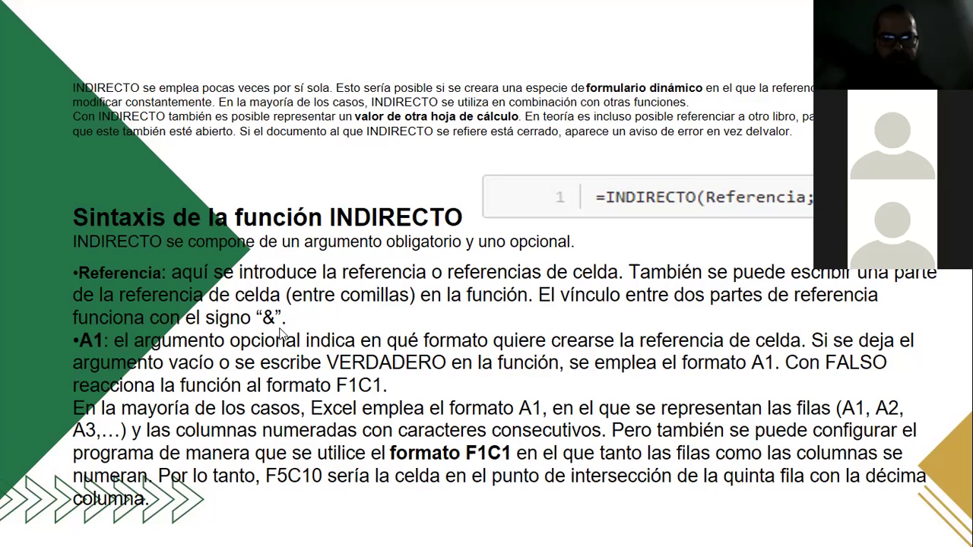
Step: Go to the Sección de ejercicios slide, end the show, and return to the FUNCION INDIRECTO workbook
left_click(255, 352)
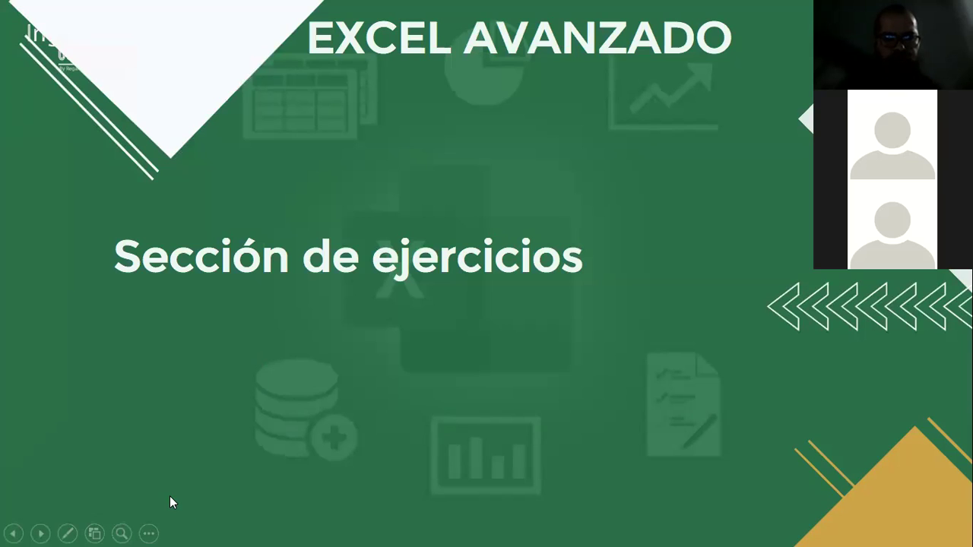
key("Escape")
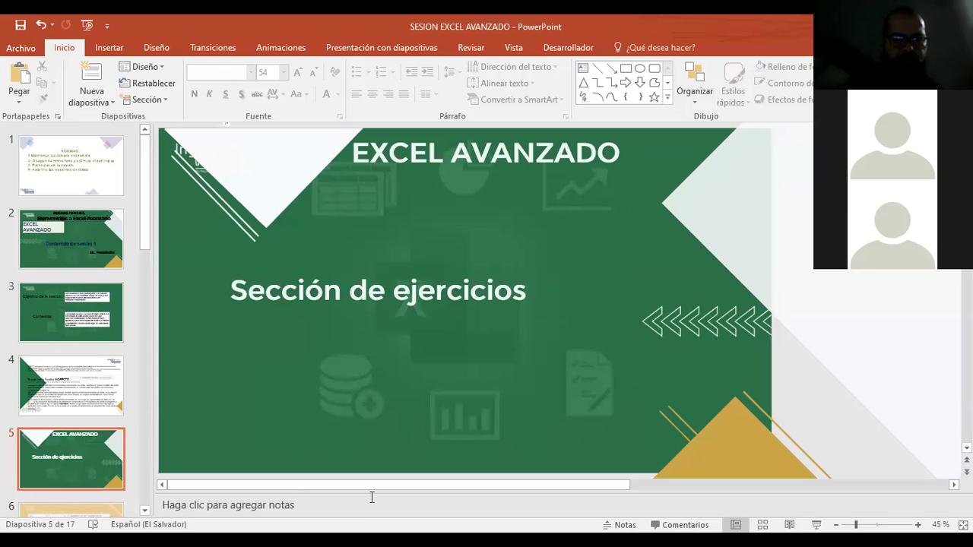
key("alt+Tab")
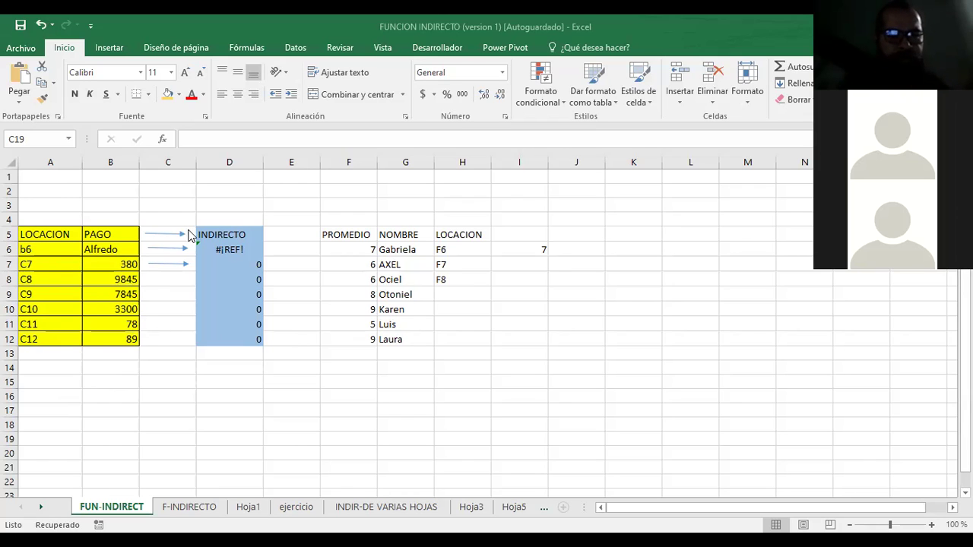
left_click(218, 248)
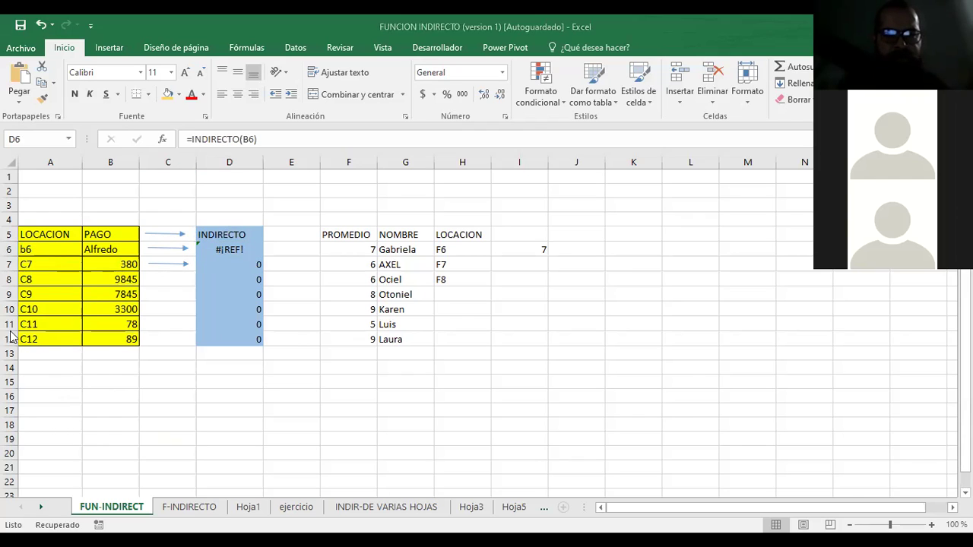
left_click(226, 251)
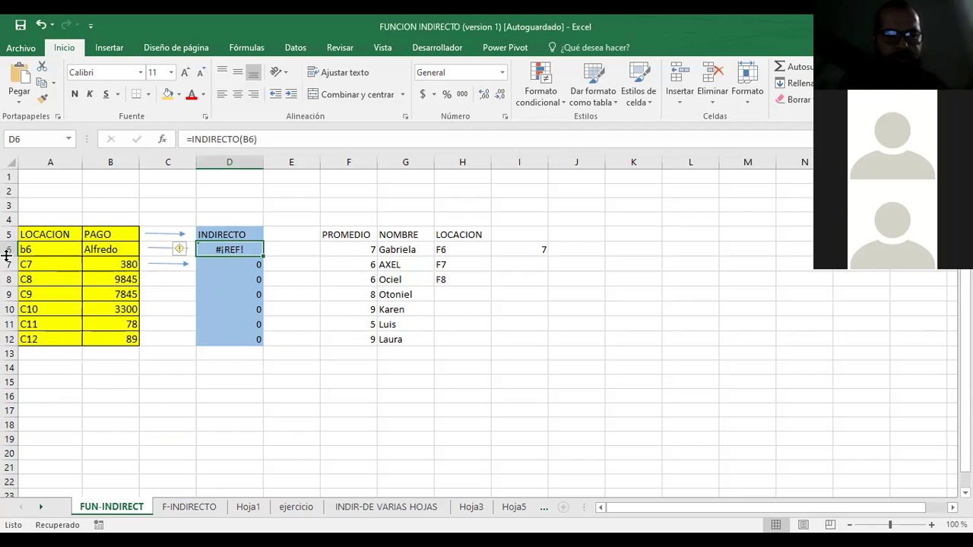
left_click(223, 265)
left_click(221, 279)
left_click(110, 251)
left_click(118, 267)
left_click(116, 280)
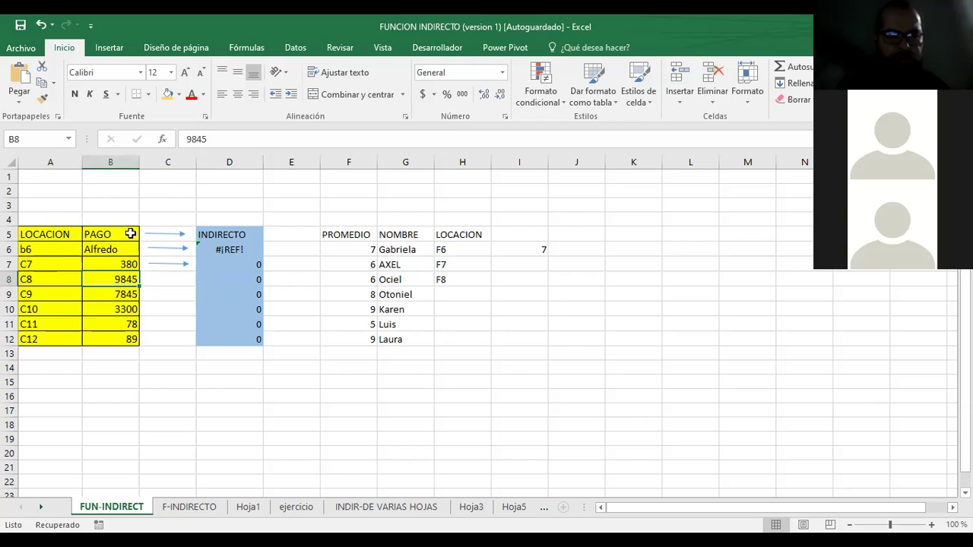
left_click(53, 245)
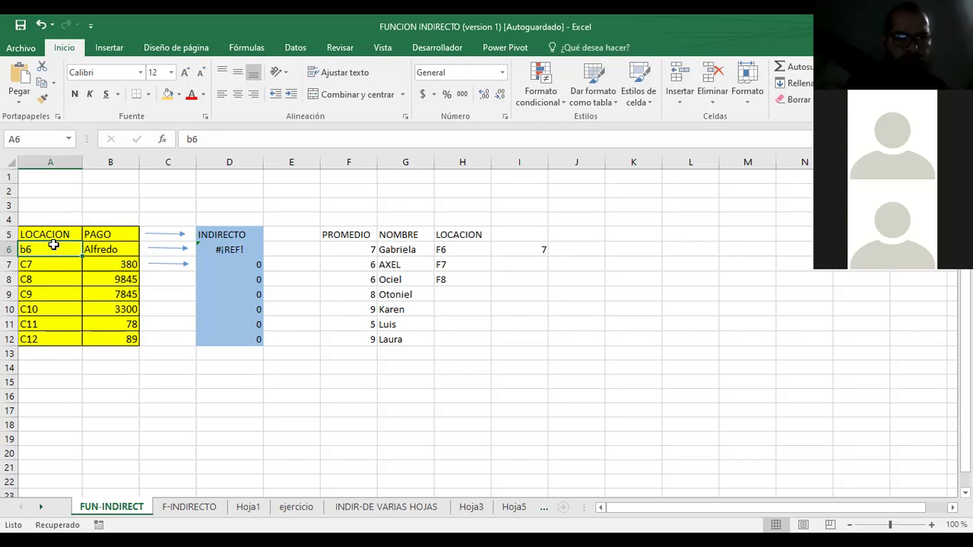
left_click(226, 247)
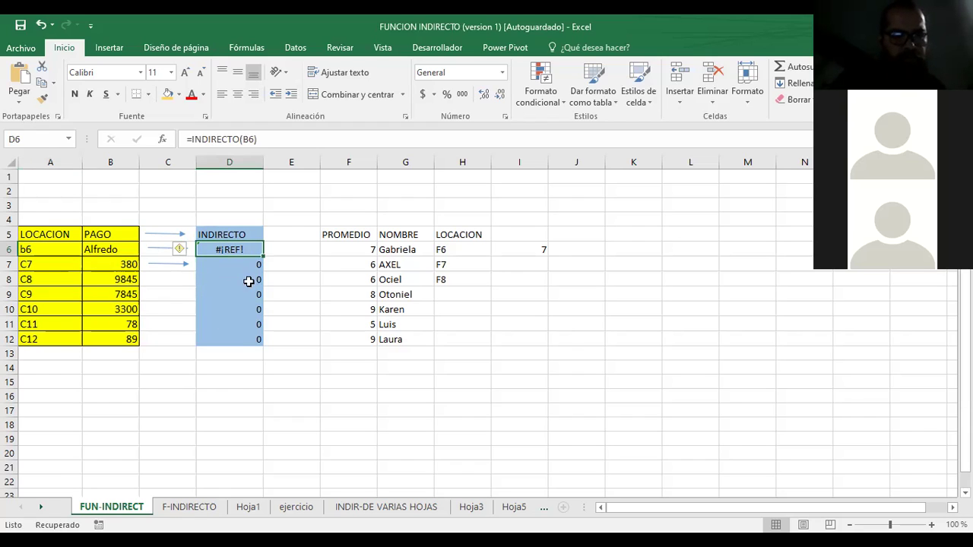
left_click(222, 264)
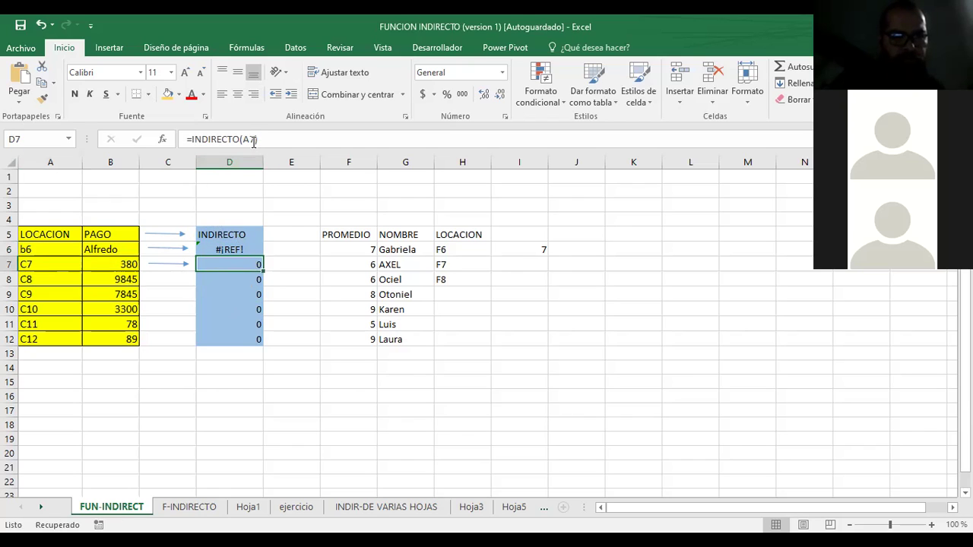
Step: Change D7's formula to =INDIRECTO(C7), then revisit the #¡REF! error in D6
left_click(254, 141)
key("BackSpace")
key("BackSpace")
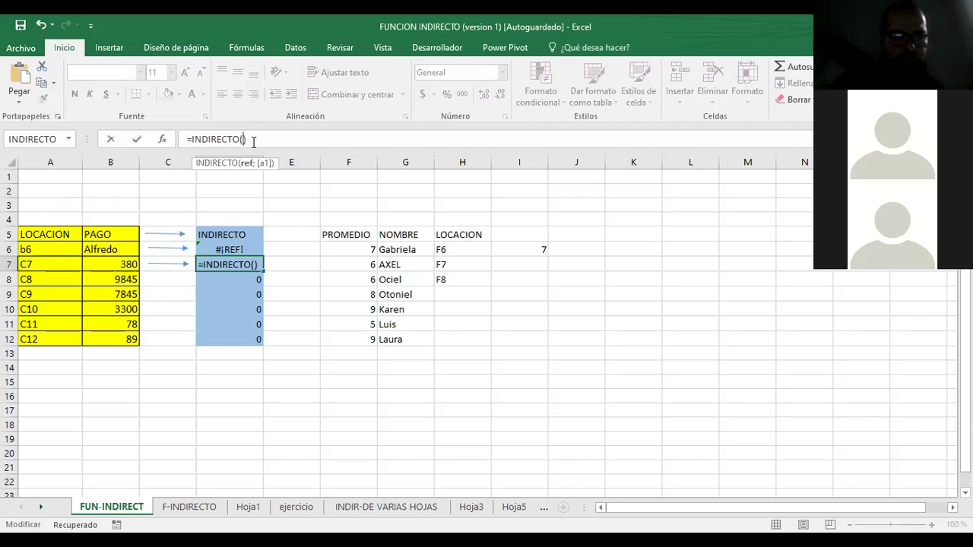
type("c")
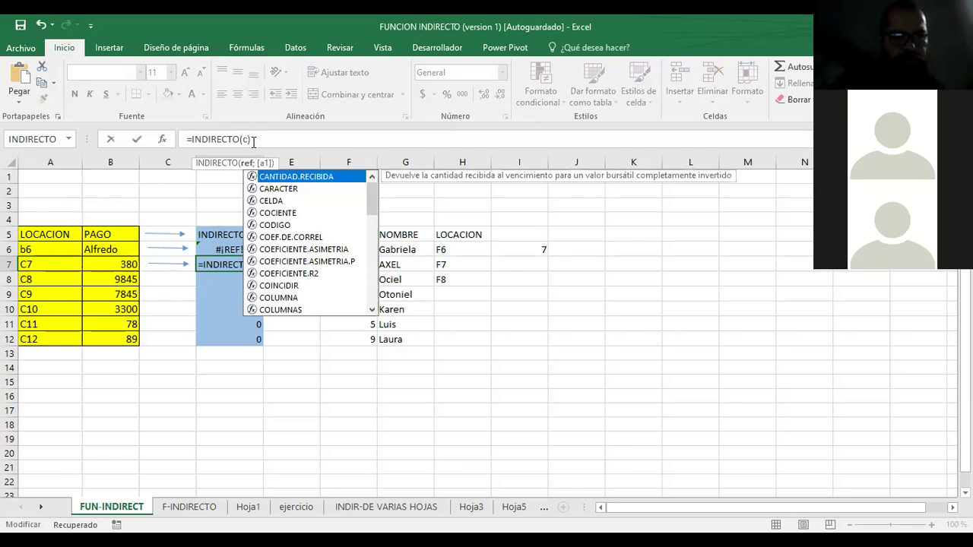
type("7")
key("Return")
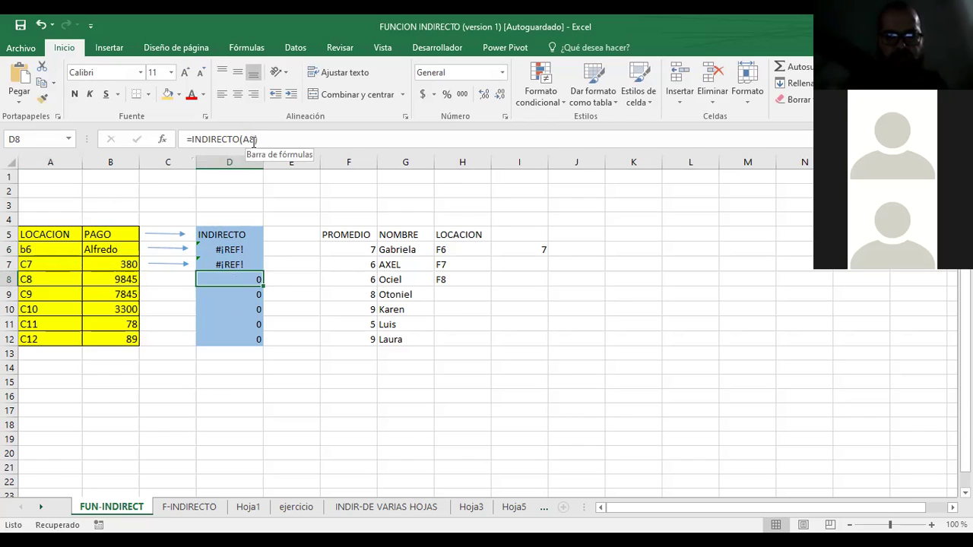
left_click(227, 247)
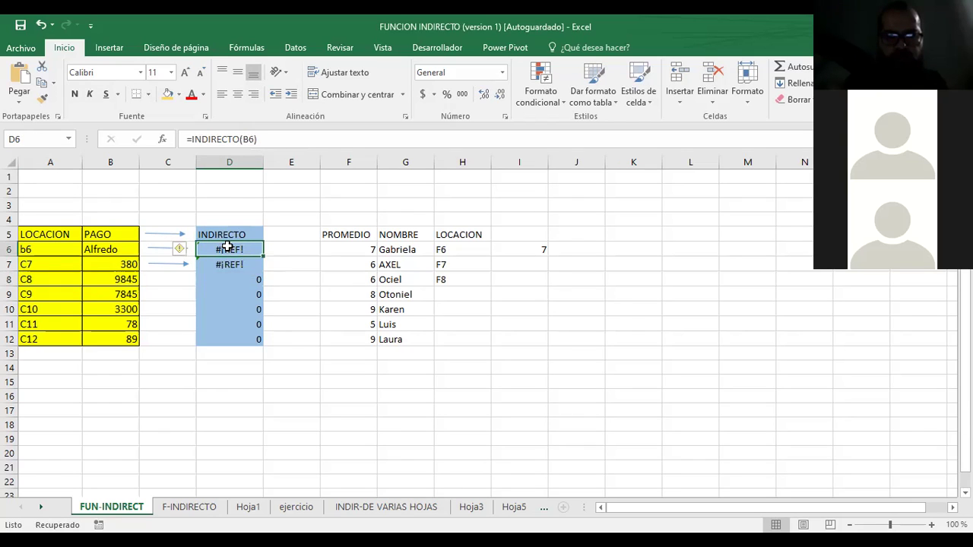
left_click(460, 249)
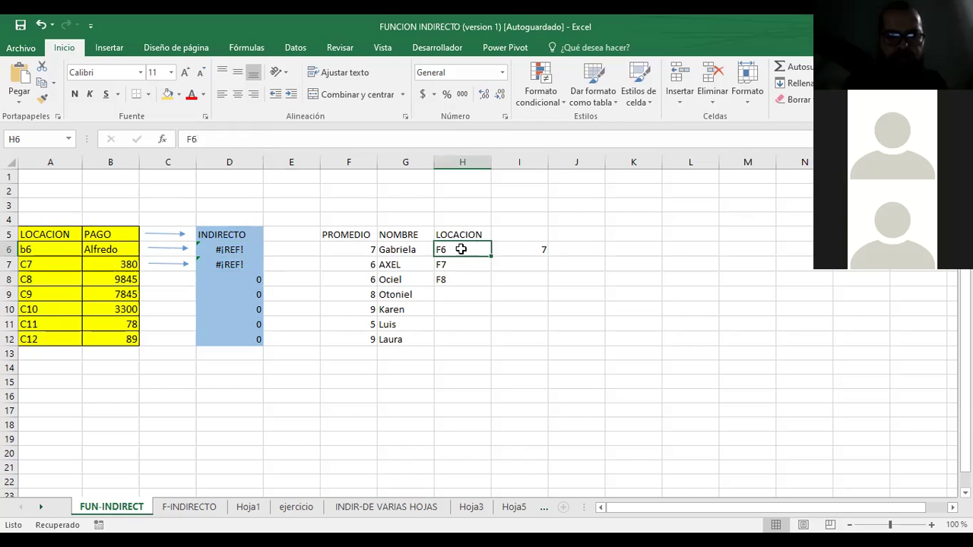
left_click(538, 248)
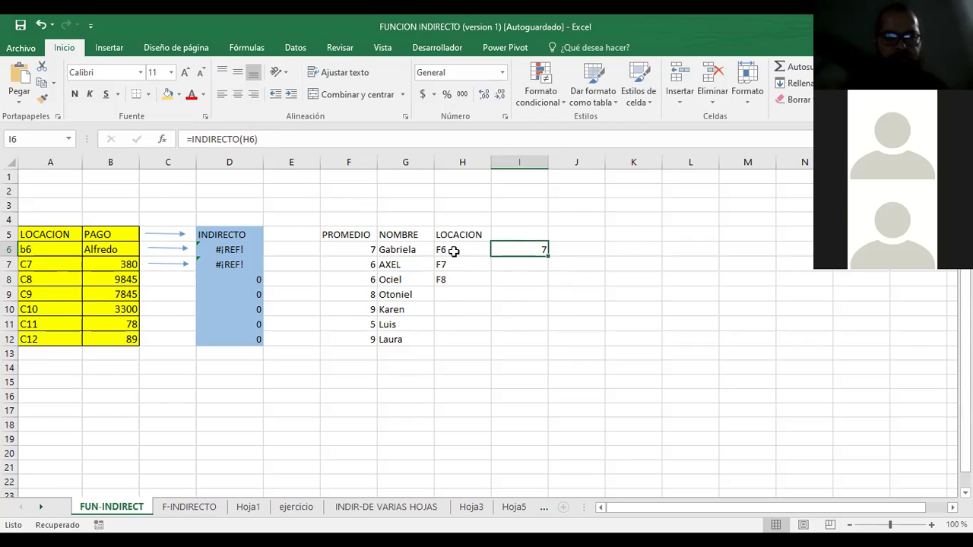
left_click(528, 265)
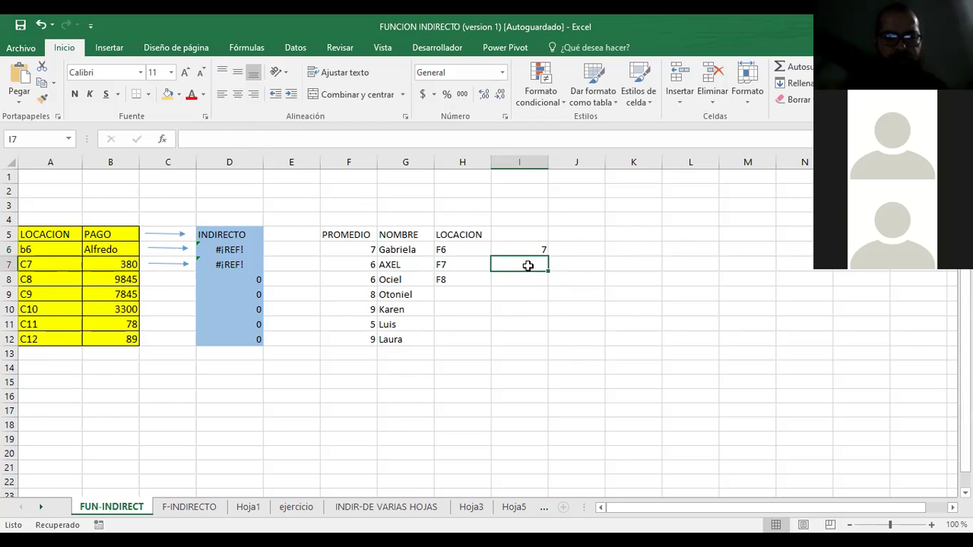
Step: Enter =INDIRECTO(A6) in I7 so it returns Alfredo
type("=")
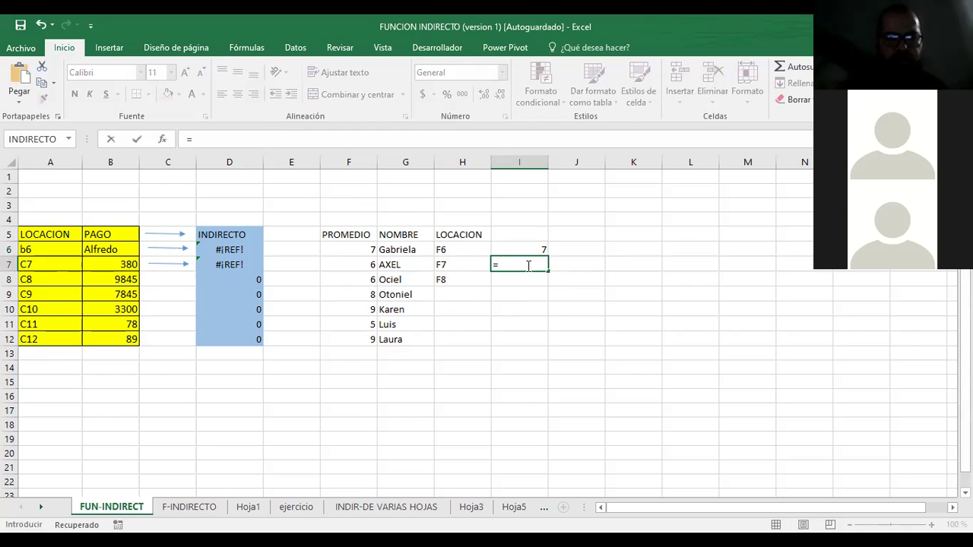
type("ini")
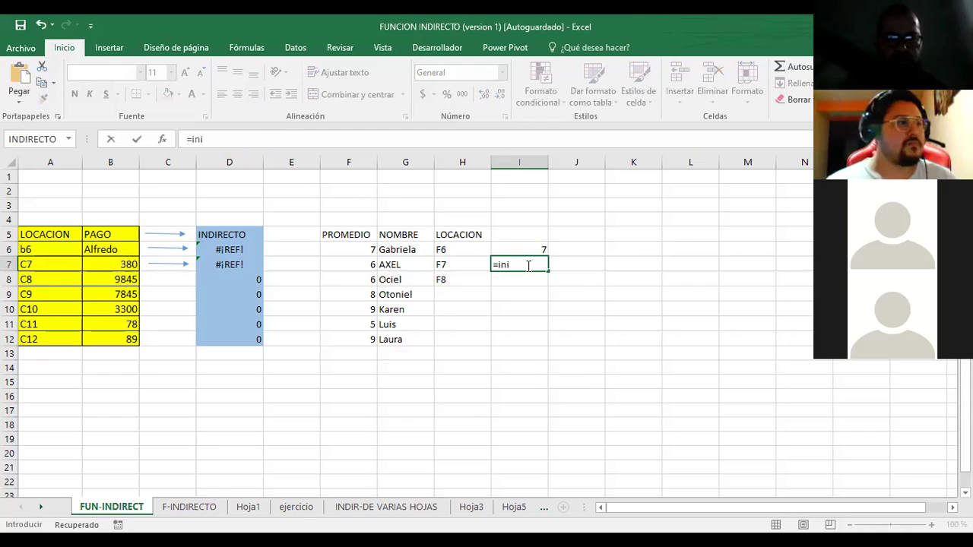
key("BackSpace")
type("directo")
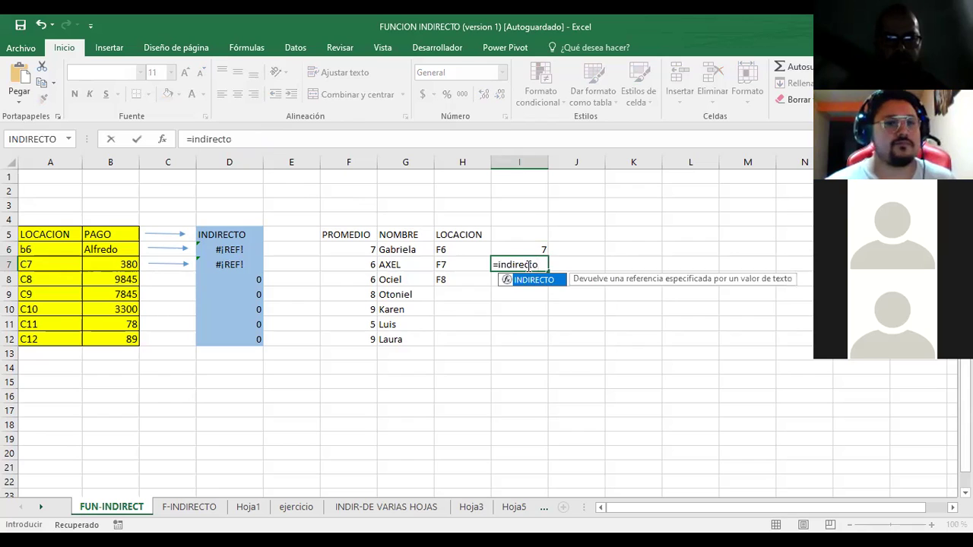
type("(")
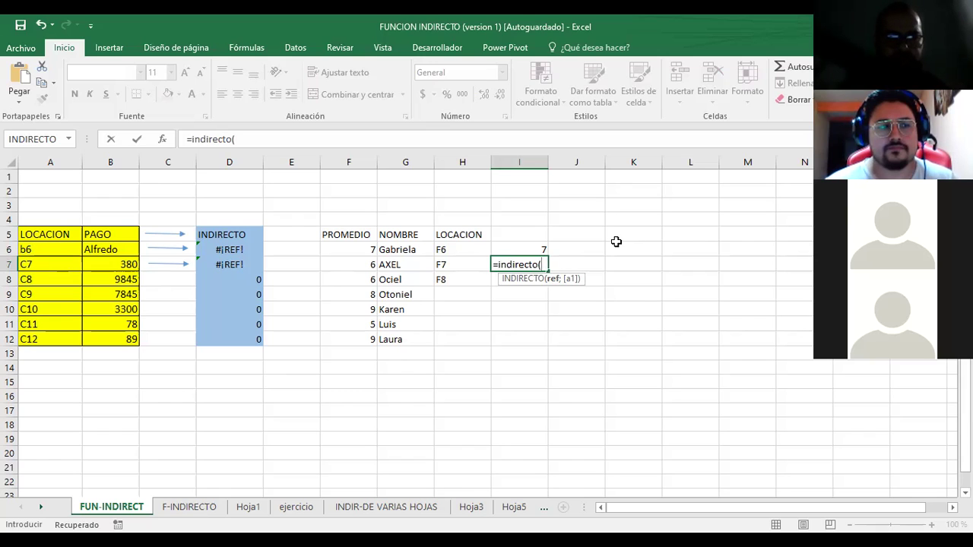
type("a")
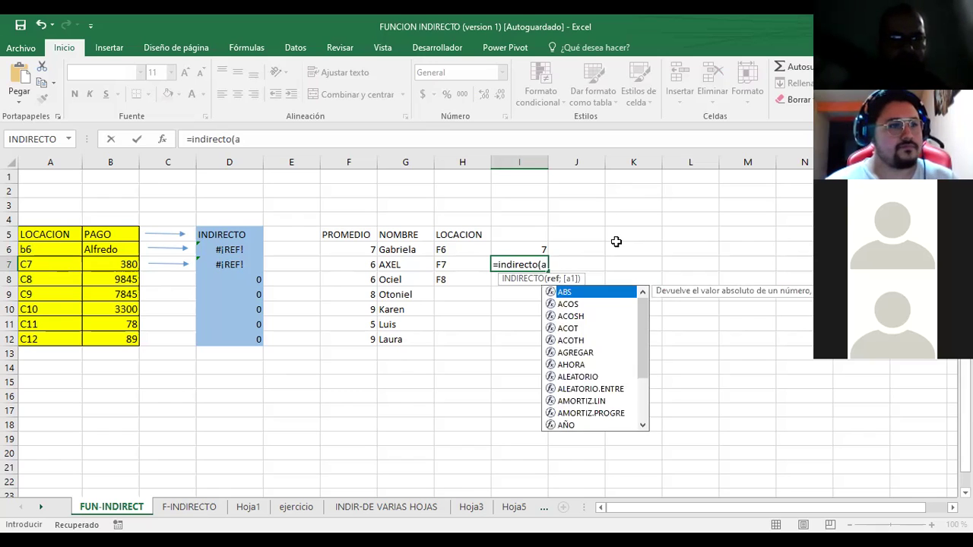
type("6")
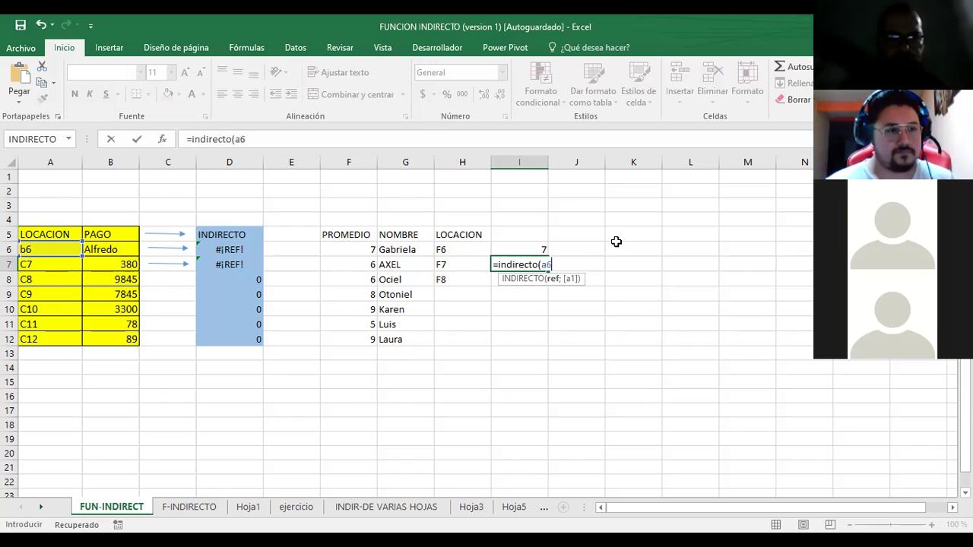
type(")")
key("Return")
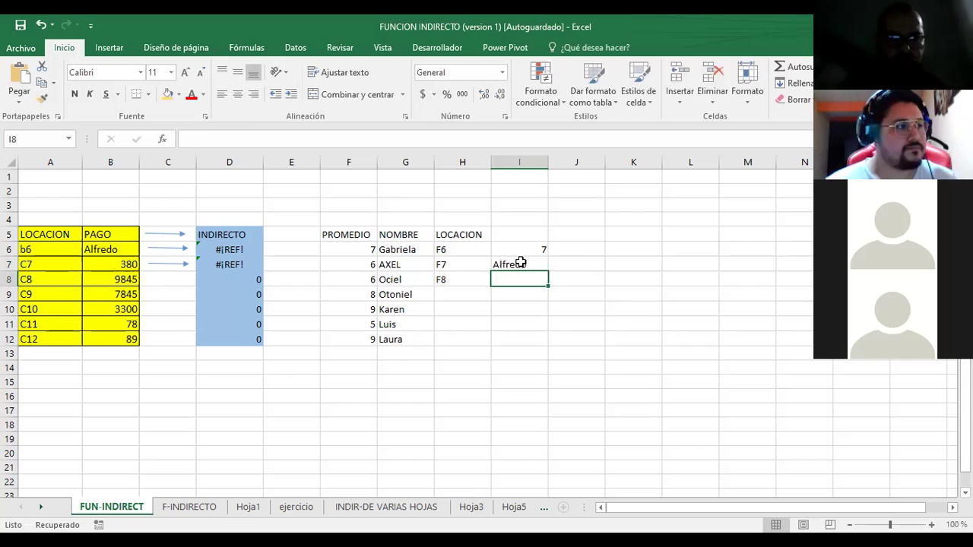
Step: Check I7's result, then change the text in A6 to B6
left_click(519, 262)
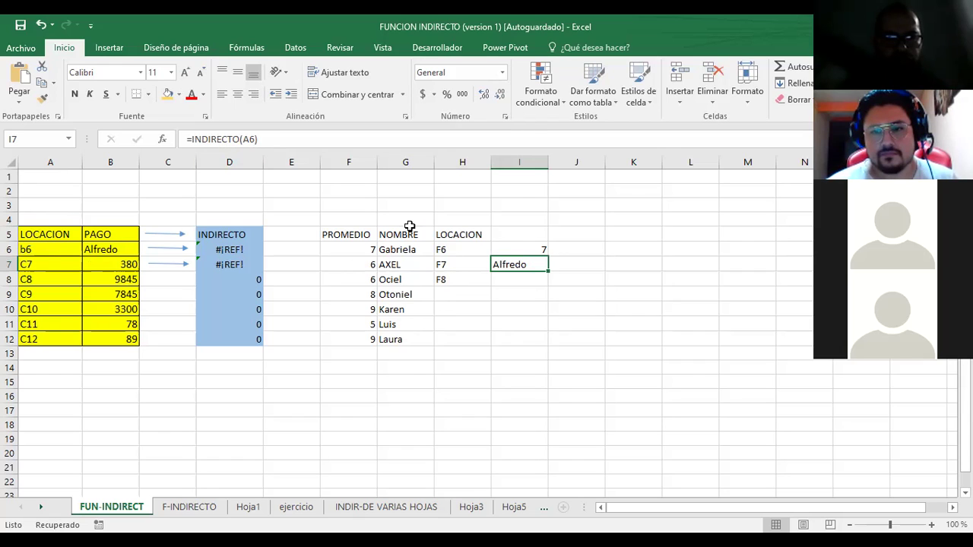
left_click(52, 250)
type("B6")
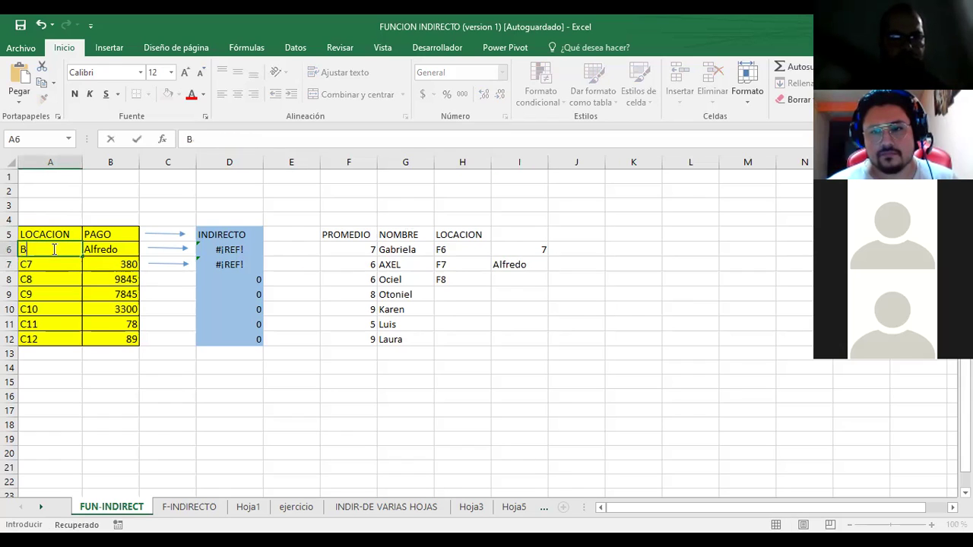
key("Return")
left_click(52, 249)
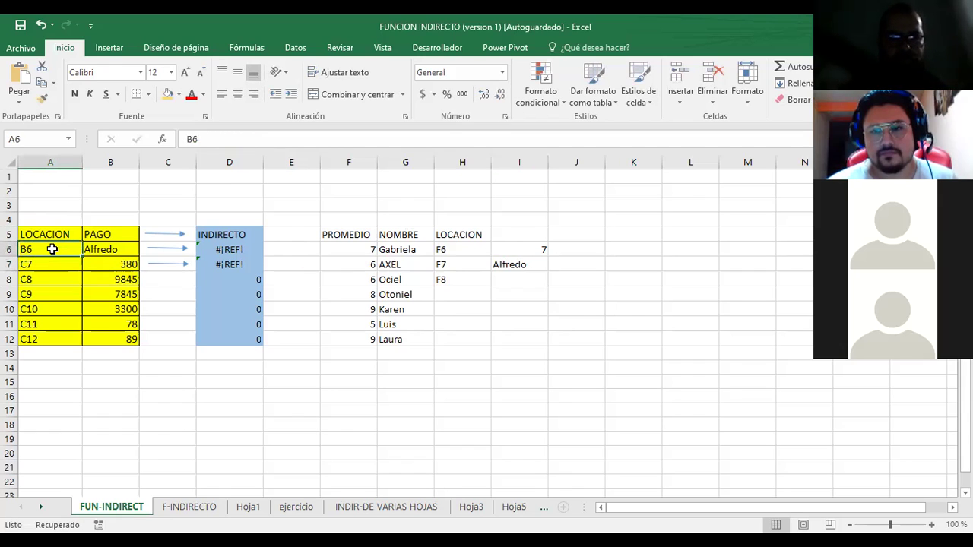
Step: Fill I7's INDIRECTO formula down to I10 and compare the copies, which return 0
left_click(519, 264)
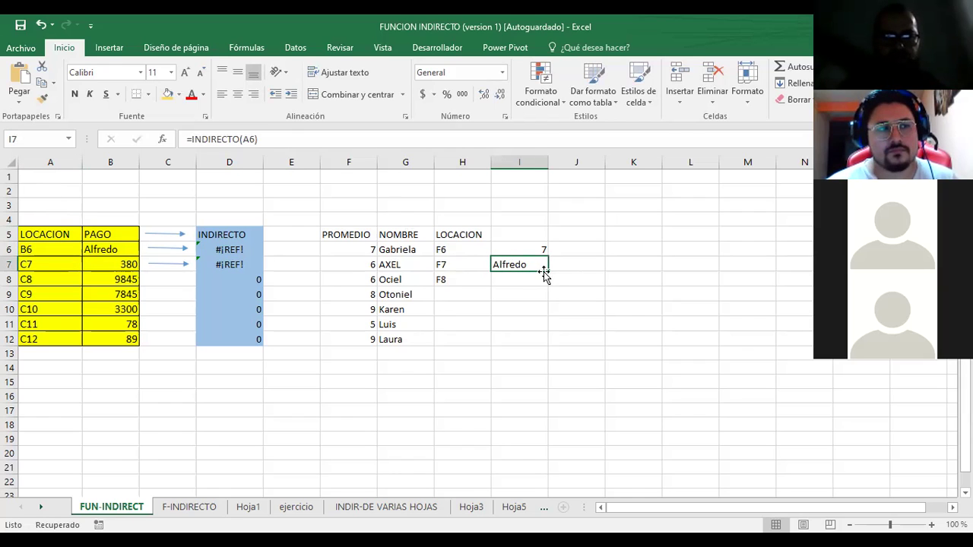
left_click_drag(545, 273, 546, 312)
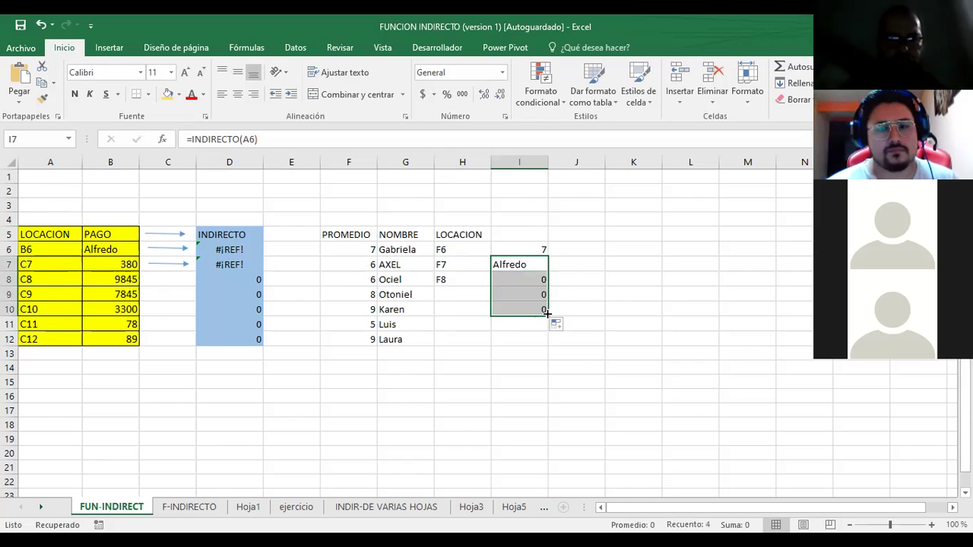
left_click(645, 295)
left_click(527, 278)
left_click(533, 263)
left_click(524, 278)
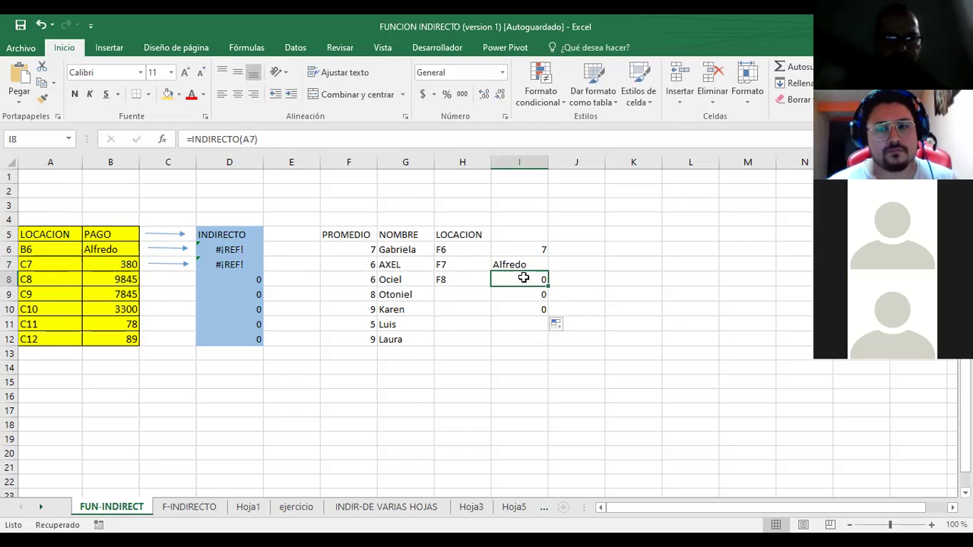
left_click(522, 296)
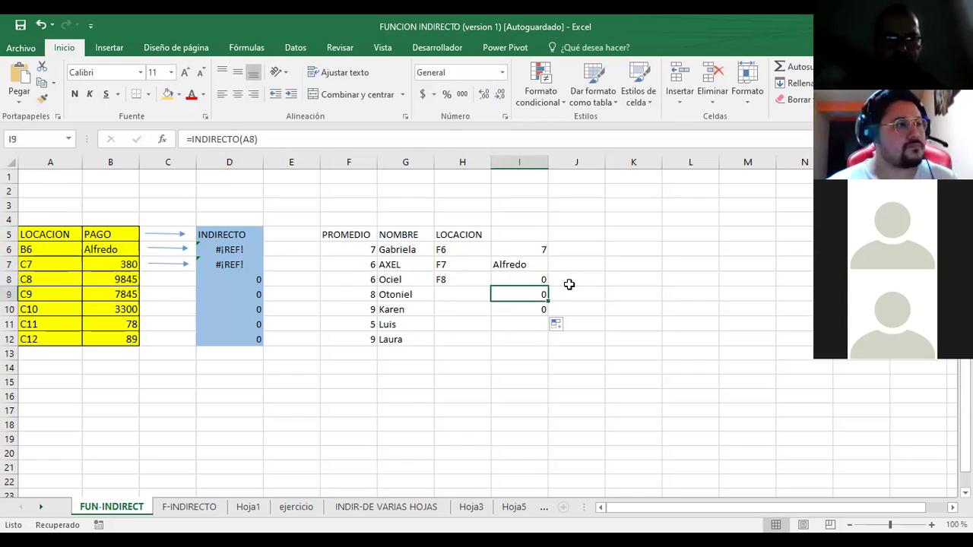
left_click(523, 265)
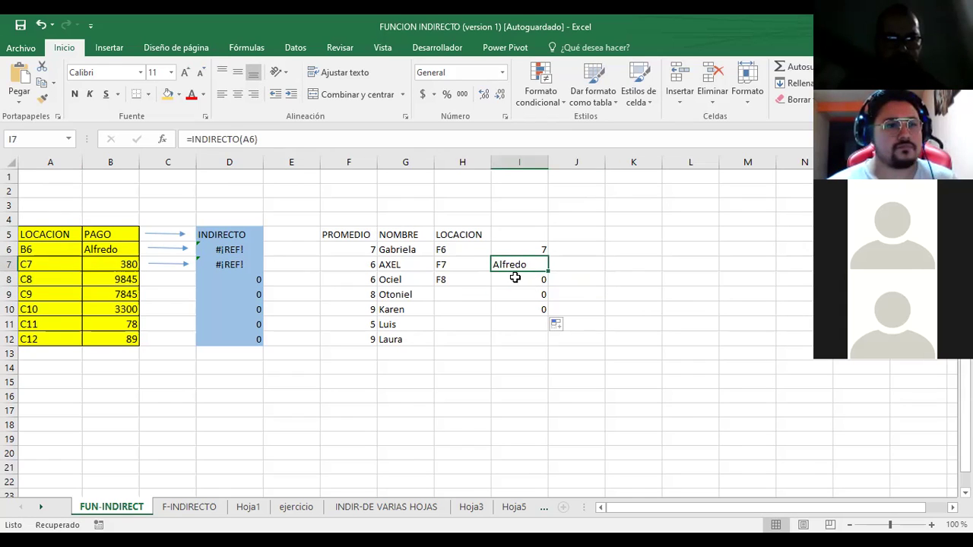
left_click(515, 278)
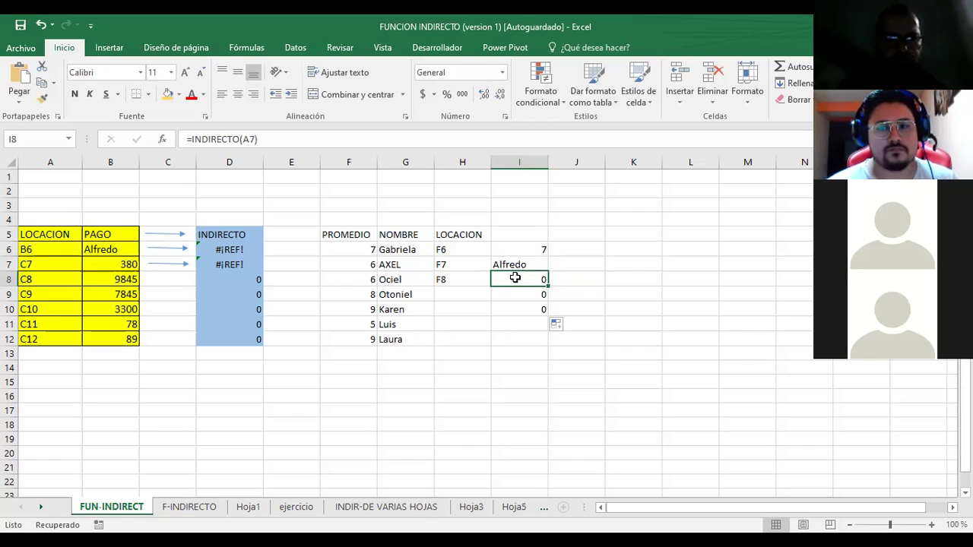
type("=")
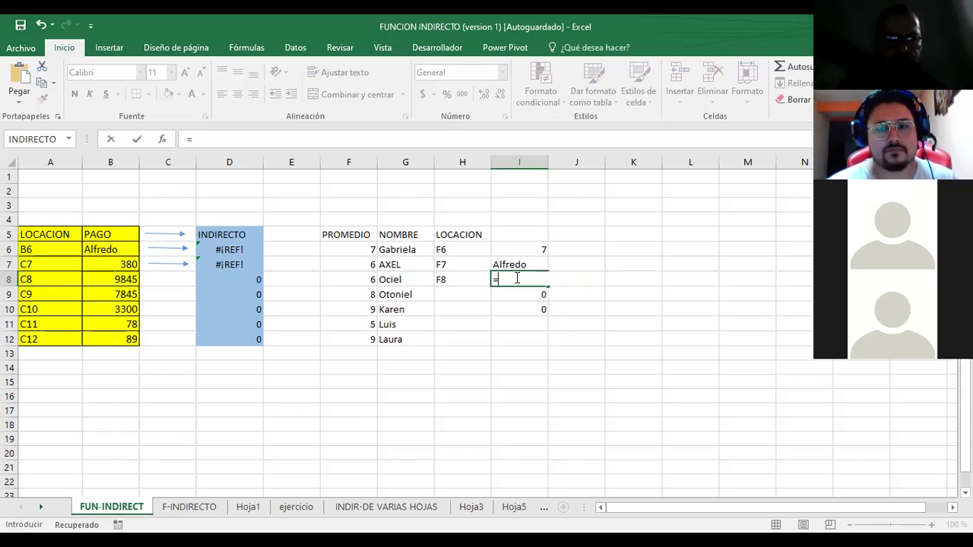
type("I")
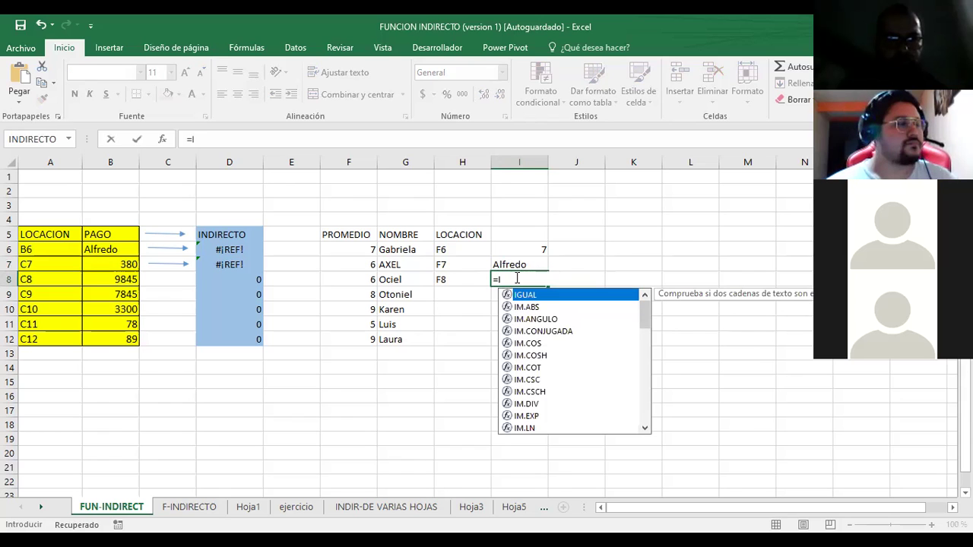
type("NDIRECTO")
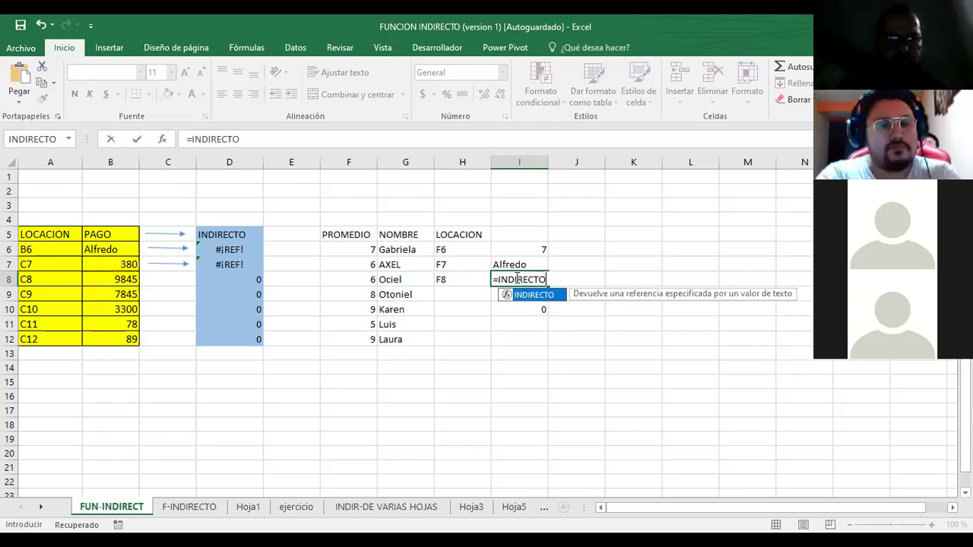
type("(")
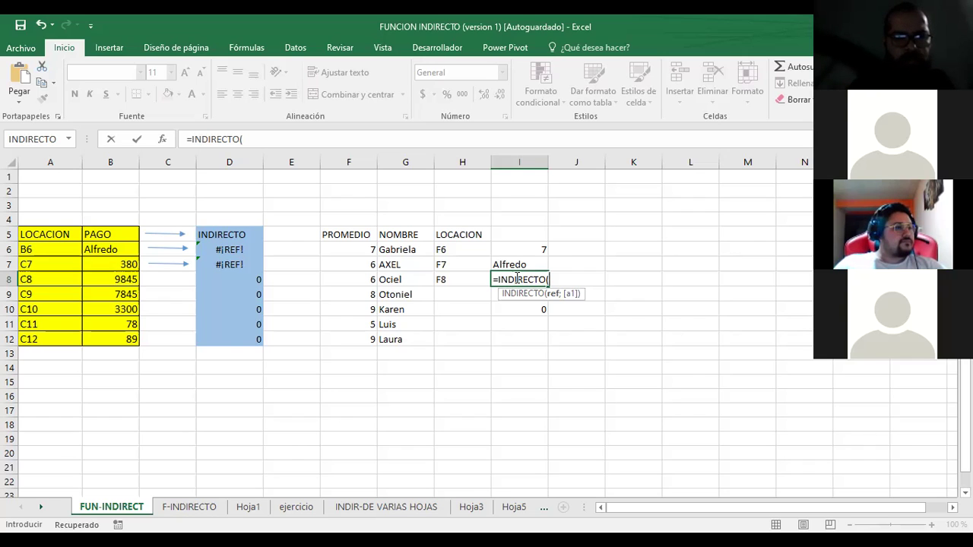
Step: Finish I8's formula with A7 and enter F10 as the location in H10
type("A7)")
key("ctrl+Return")
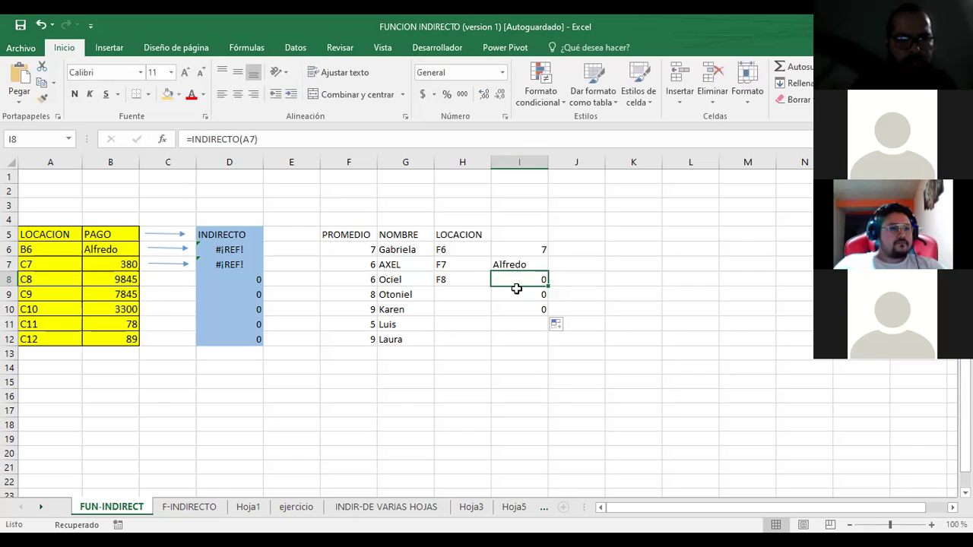
left_click(447, 306)
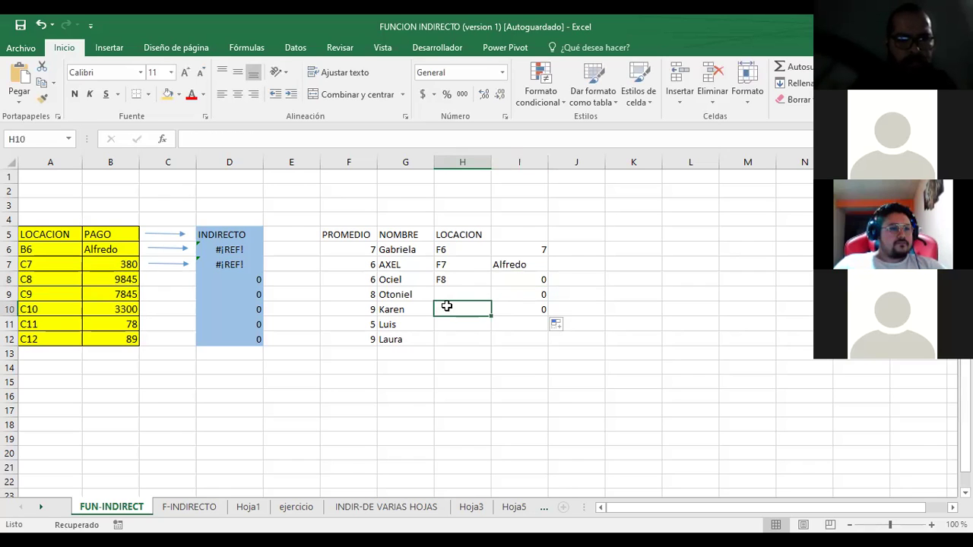
type("F")
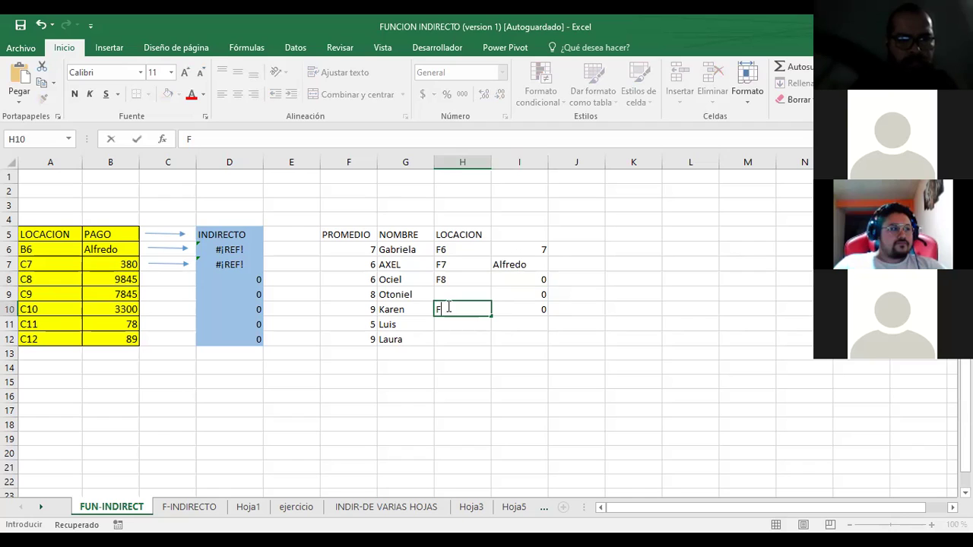
type("10")
key("Return")
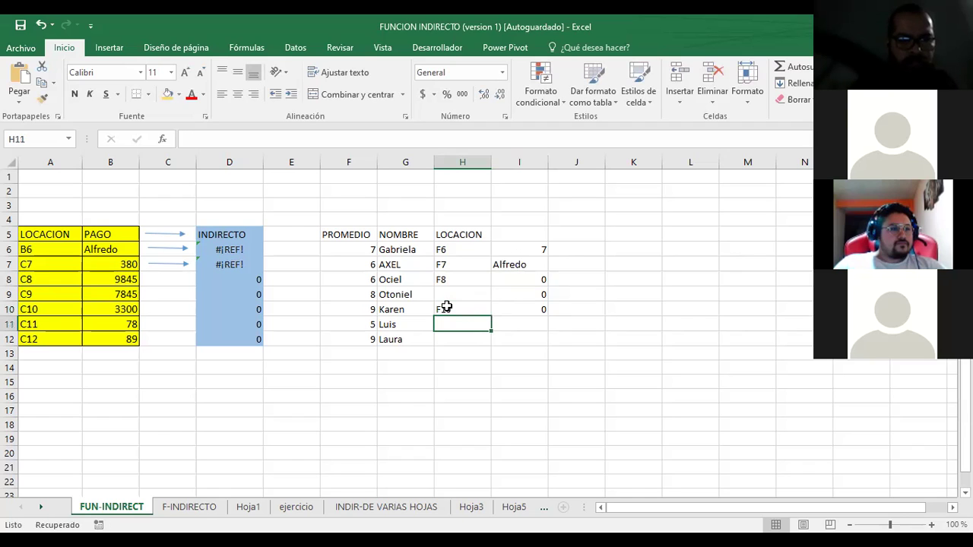
Step: Point I8's formula at H10 so it returns 9, the value stored in F10
left_click(540, 279)
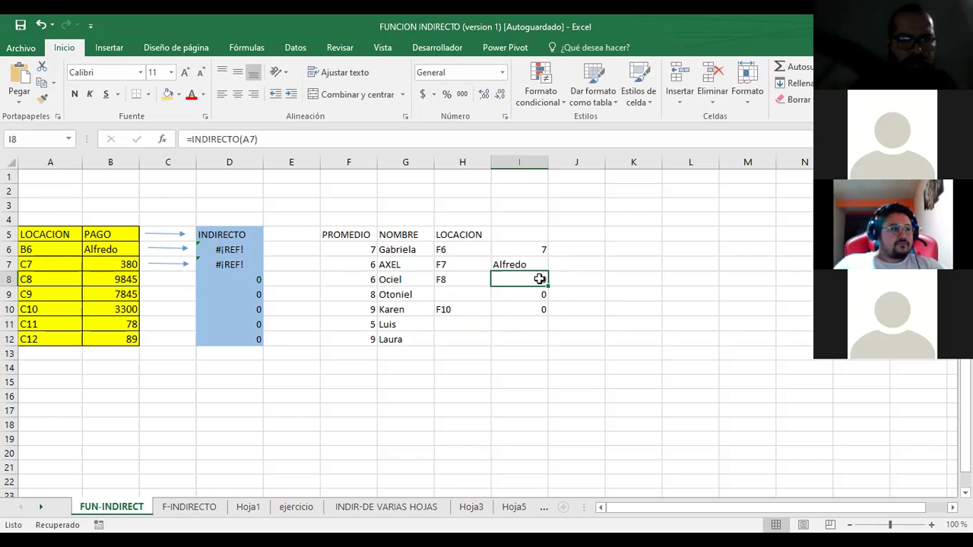
left_click(305, 140)
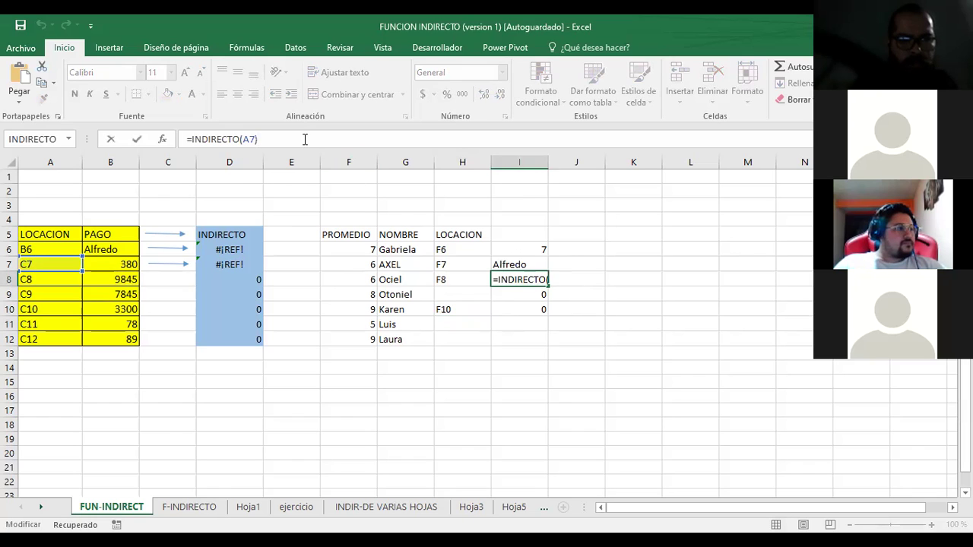
key("BackSpace")
key("BackSpace")
key("BackSpace")
type("(")
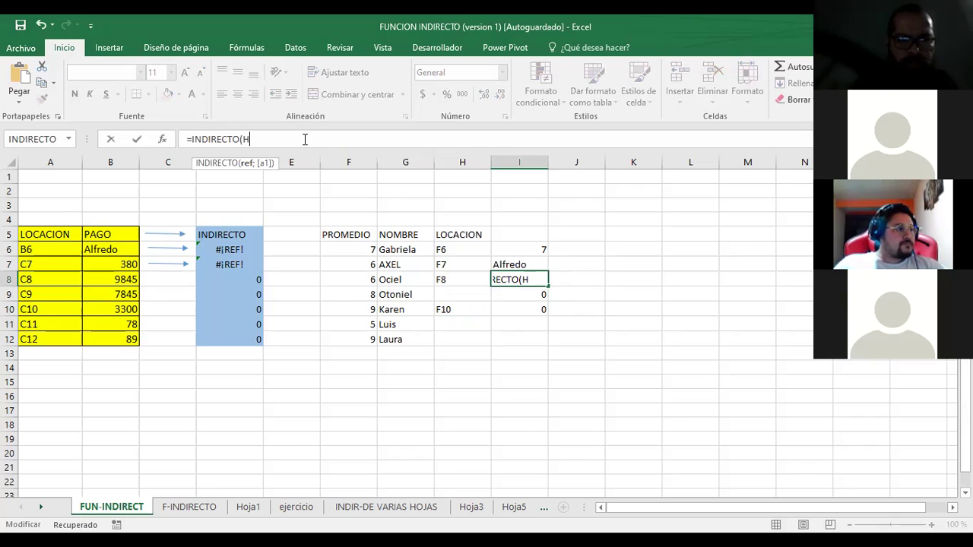
type("10")
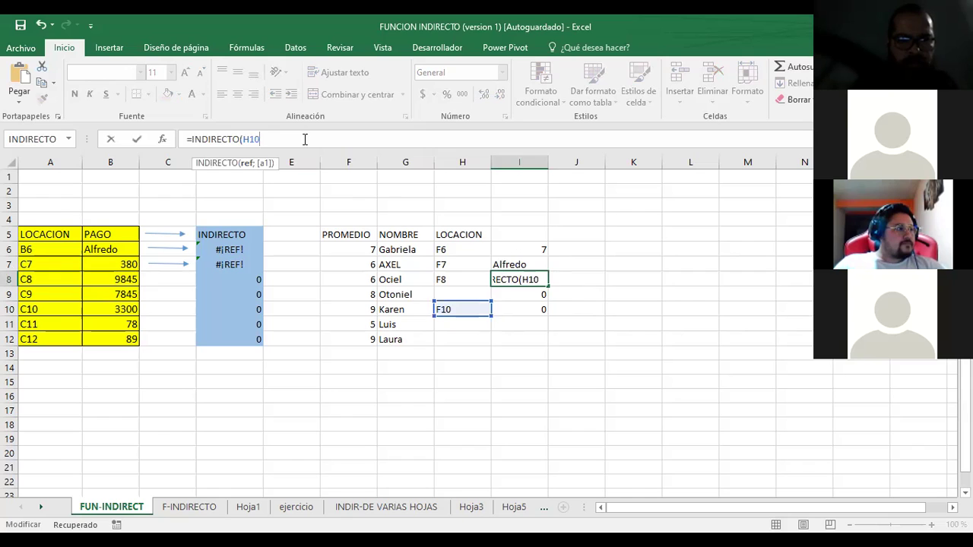
key("Return")
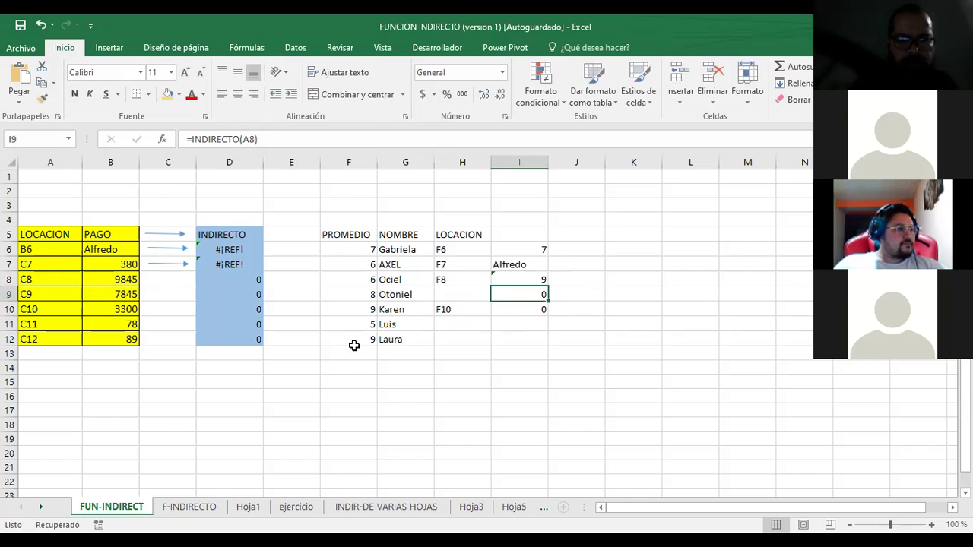
left_click(351, 311)
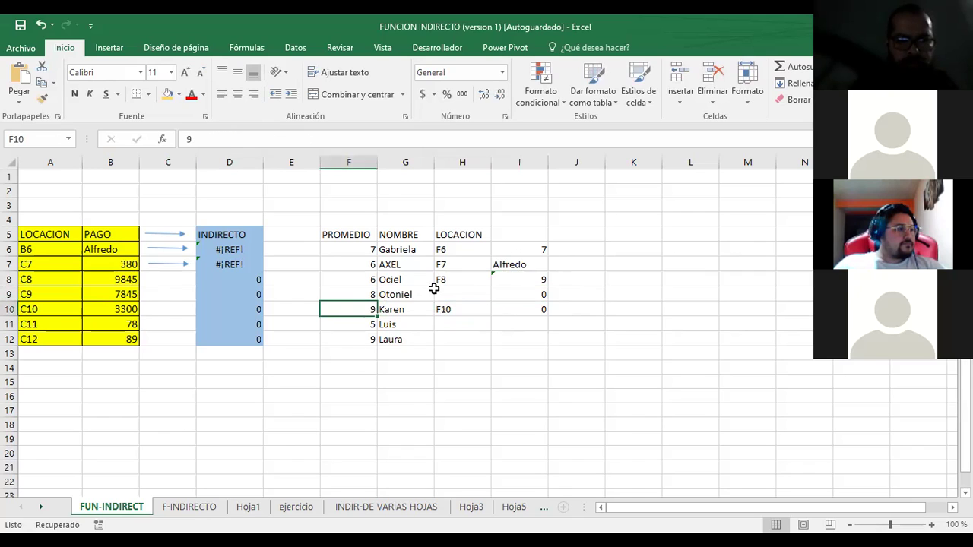
left_click(523, 275)
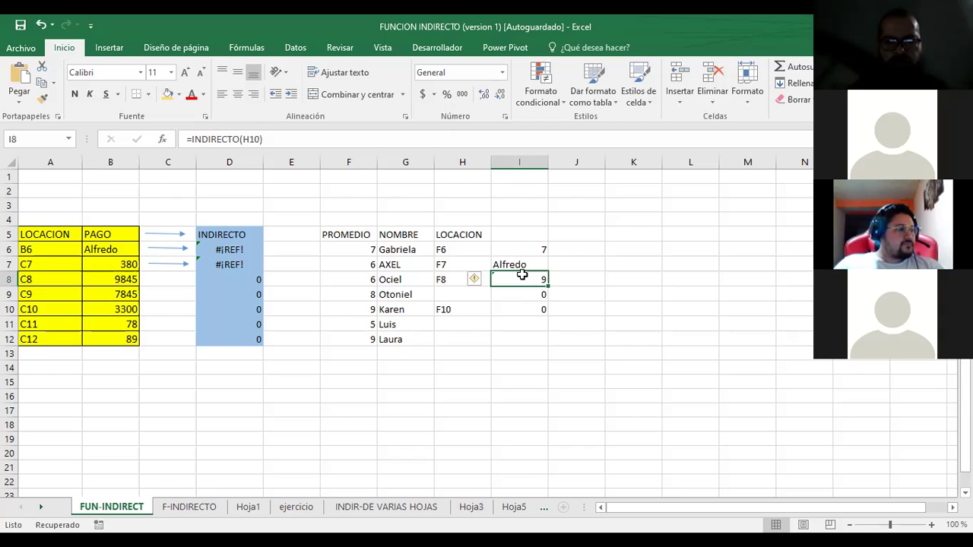
left_click(447, 280)
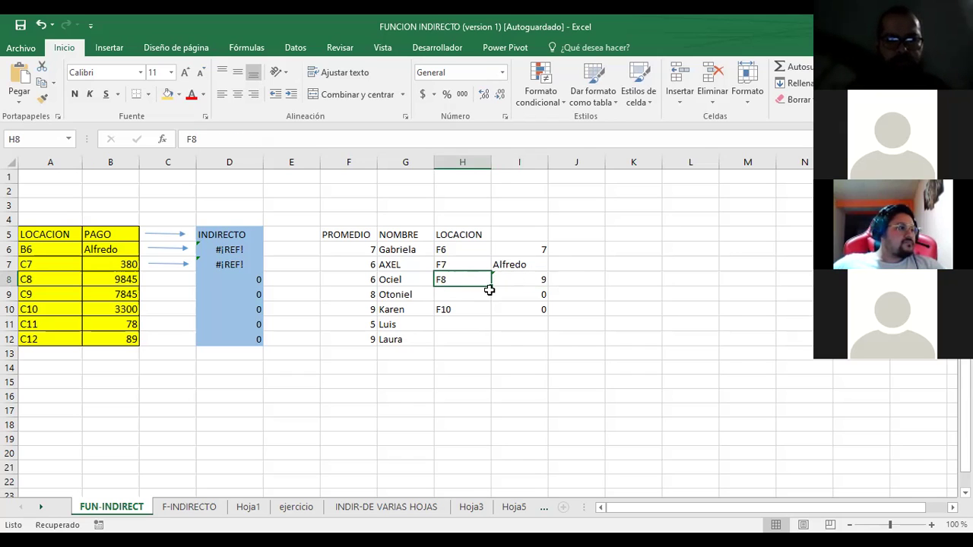
left_click(459, 265)
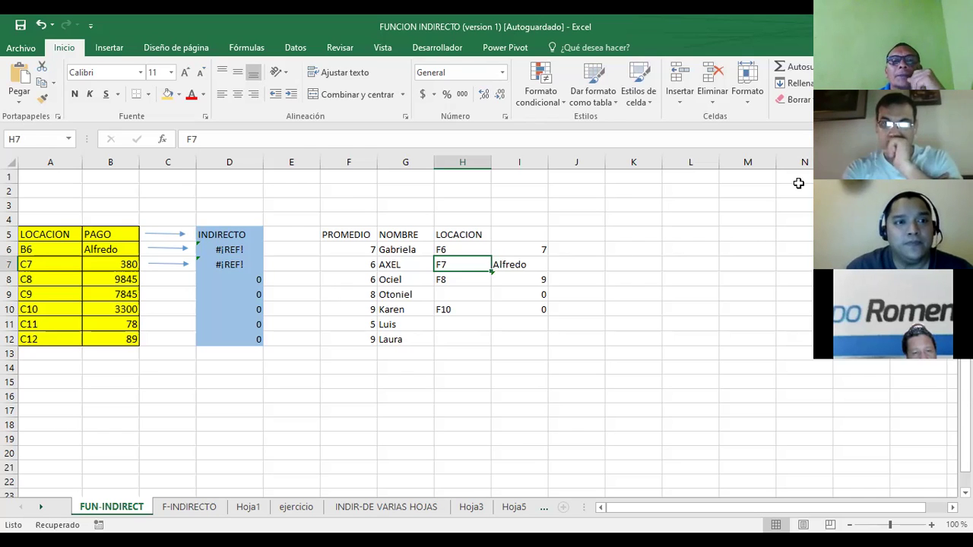
left_click(522, 294)
left_click(526, 278)
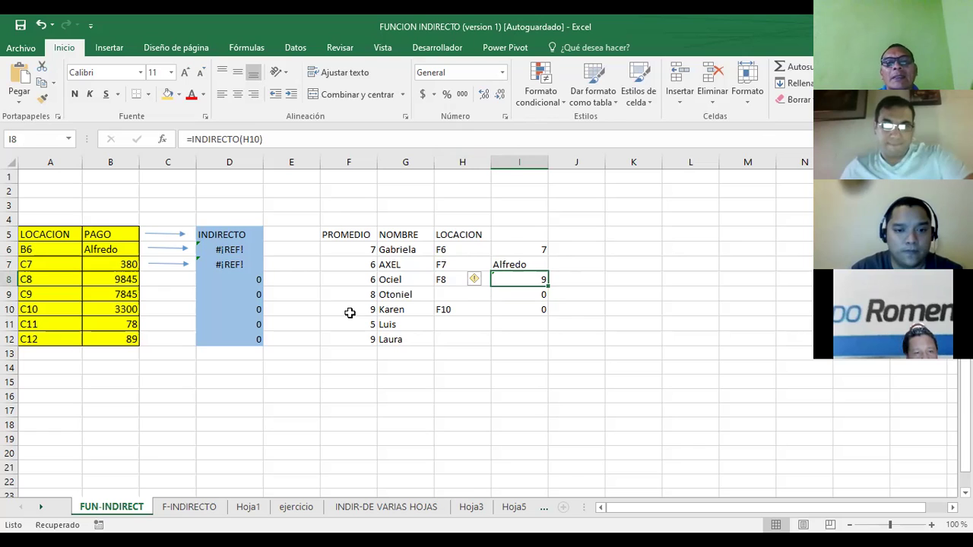
left_click(628, 248)
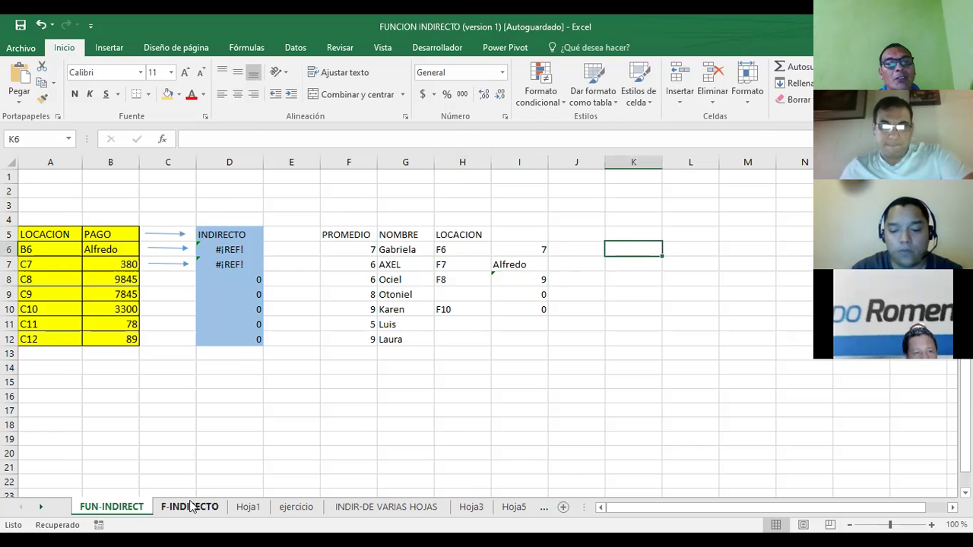
Step: On the F-INDIRECTO sheet, delete the vertical and horizontal arrows pointing to the 908 value
left_click(191, 507)
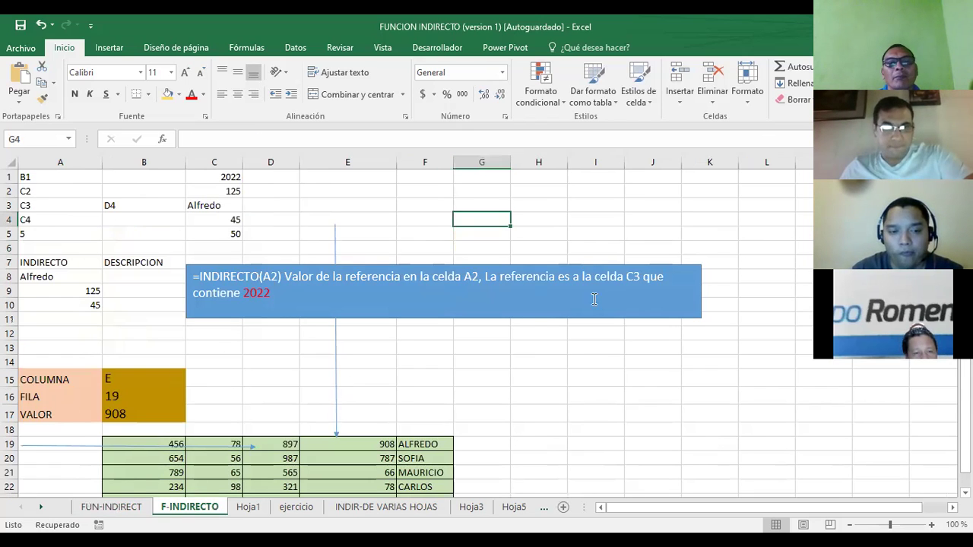
scroll(393, 337, "down", 2)
scroll(393, 336, "down", 2)
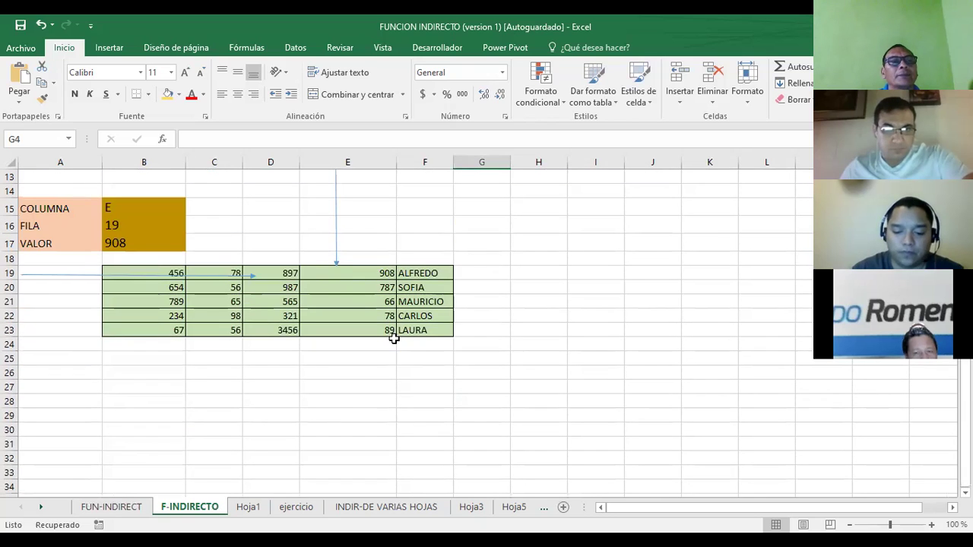
left_click(589, 263)
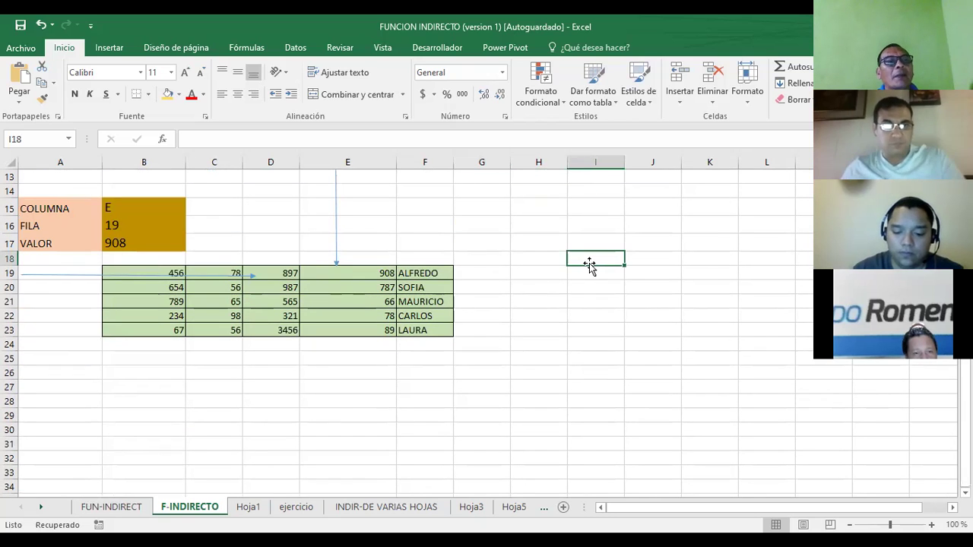
left_click(336, 199)
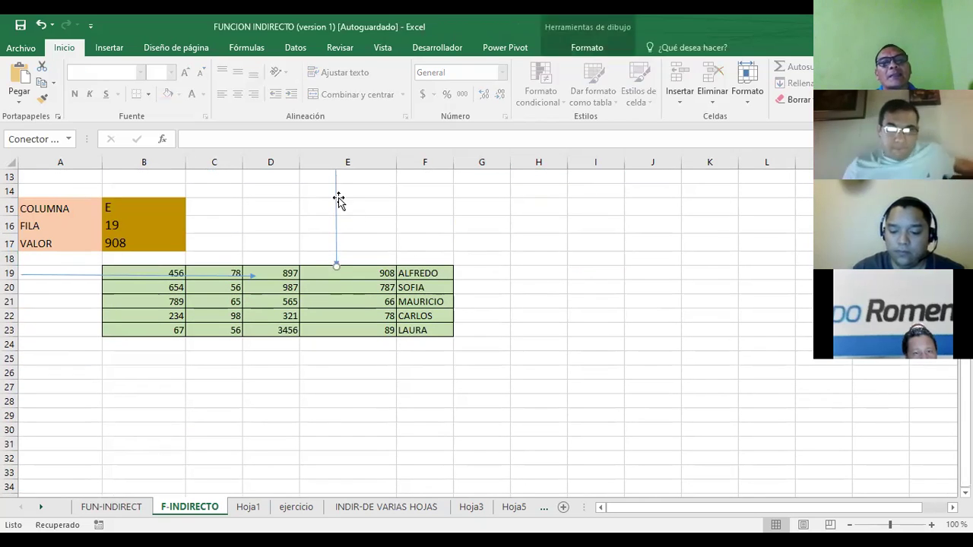
key("Delete")
left_click(67, 276)
key("Delete")
left_click(447, 211)
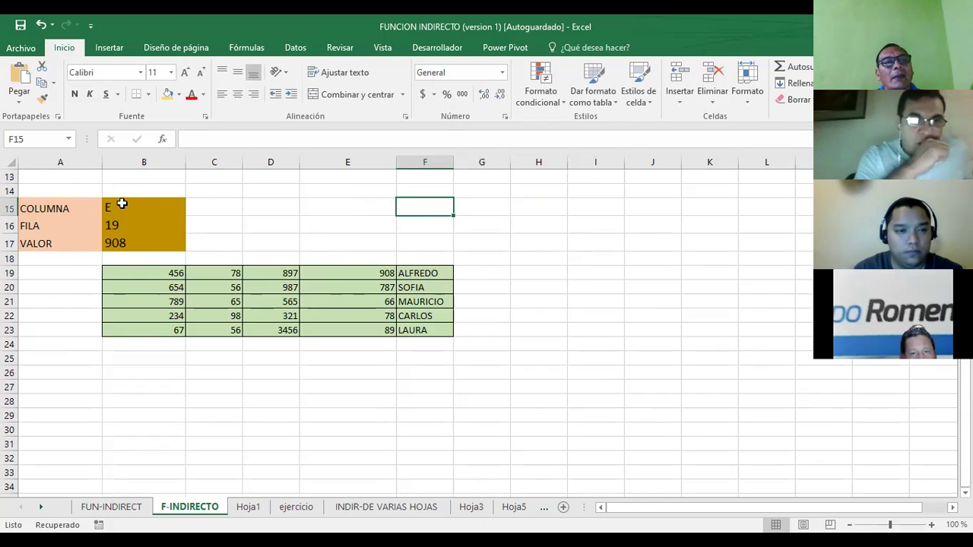
Step: Inspect the INDIRECTO formula in B17 and the column letter E in B15
left_click(604, 219)
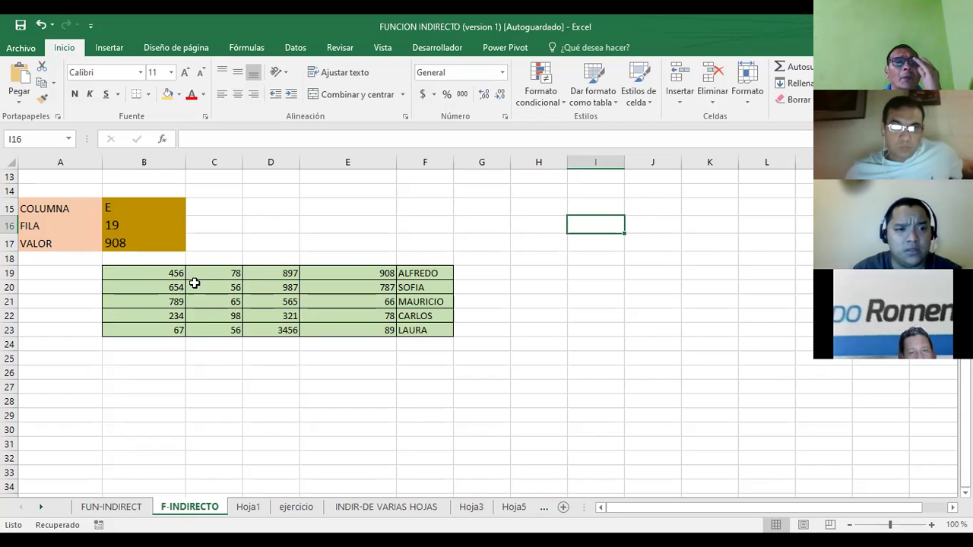
left_click(118, 243)
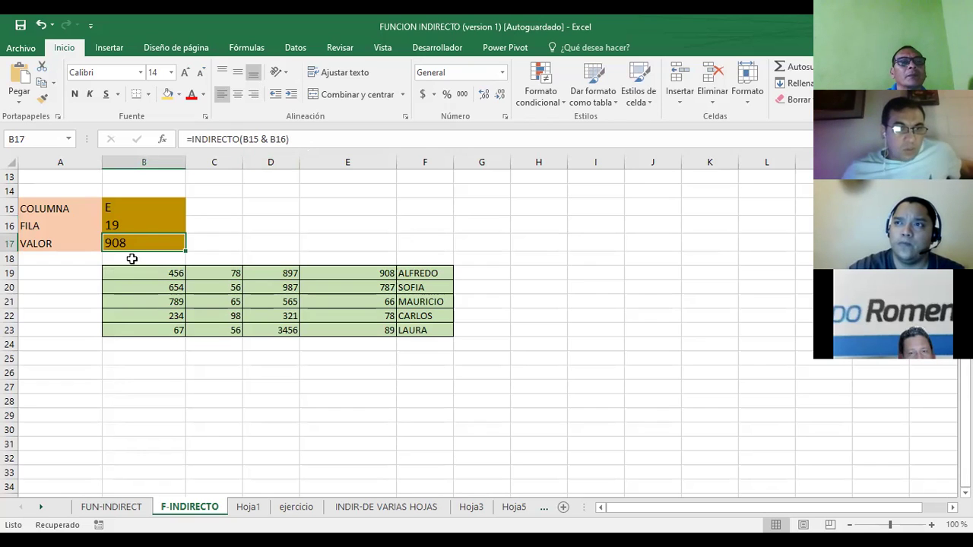
left_click(135, 206)
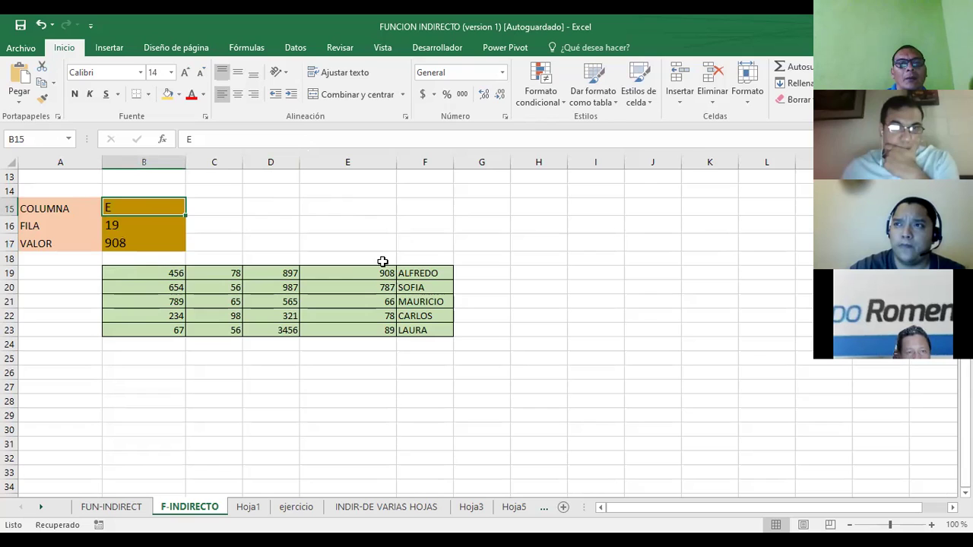
Step: Highlight column E and row 19, then bring up the Insertar ribbon tab
left_click(348, 157)
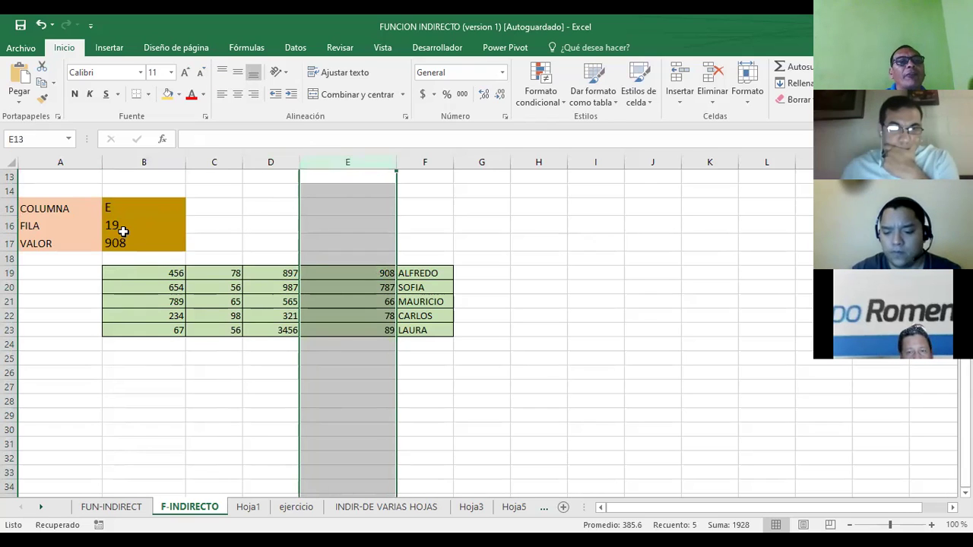
left_click(11, 272)
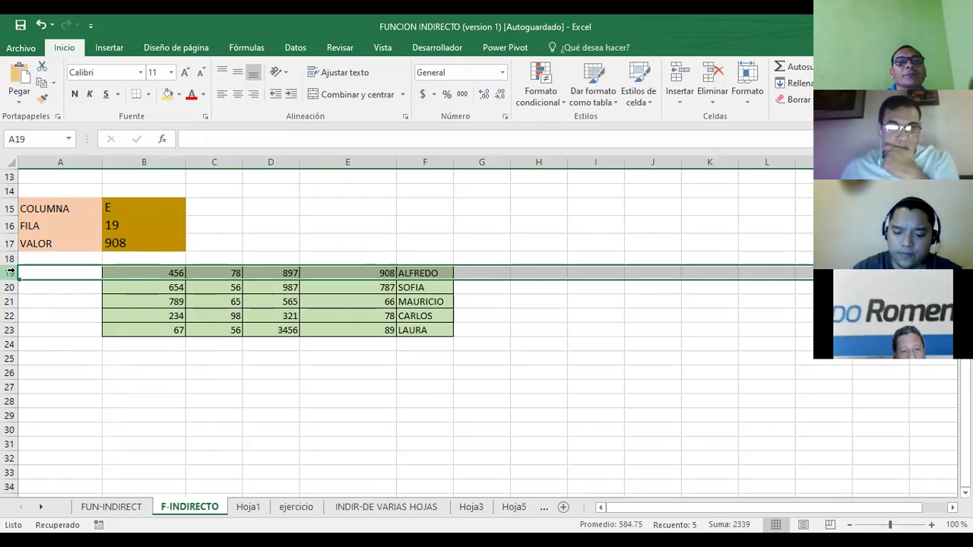
left_click(429, 222)
left_click(109, 47)
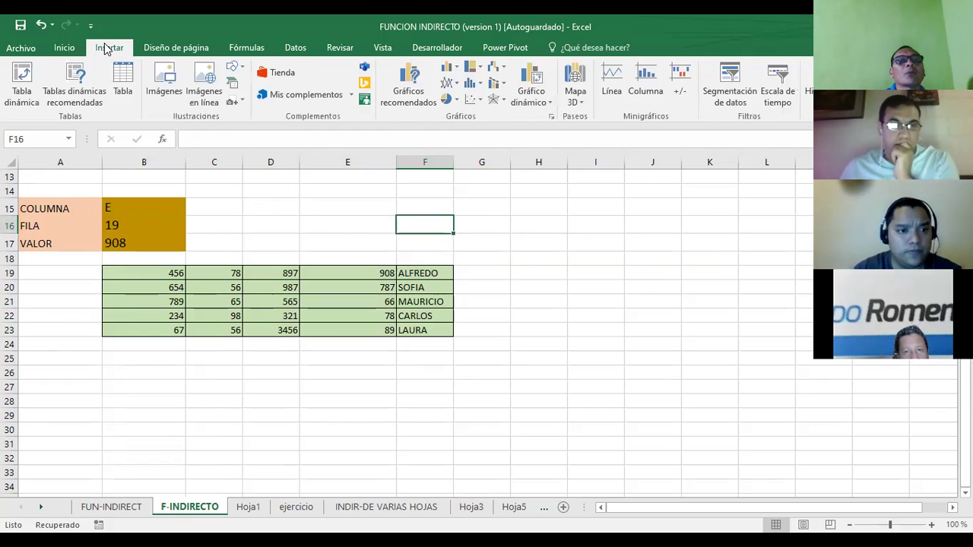
Step: Draw a straight line along row 19 toward 908 and give it the orange shape style
left_click(233, 66)
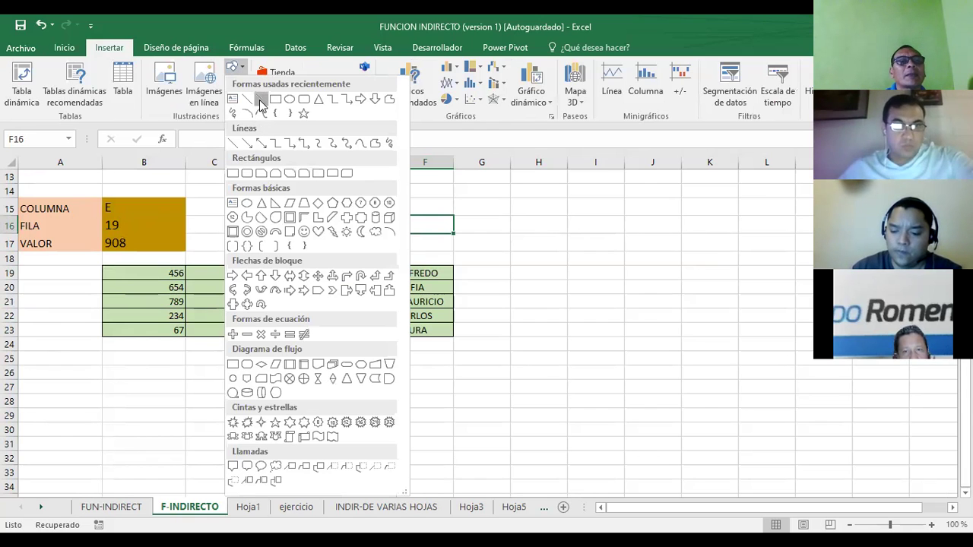
left_click(261, 100)
left_click_drag(21, 273, 359, 273)
left_click(292, 77)
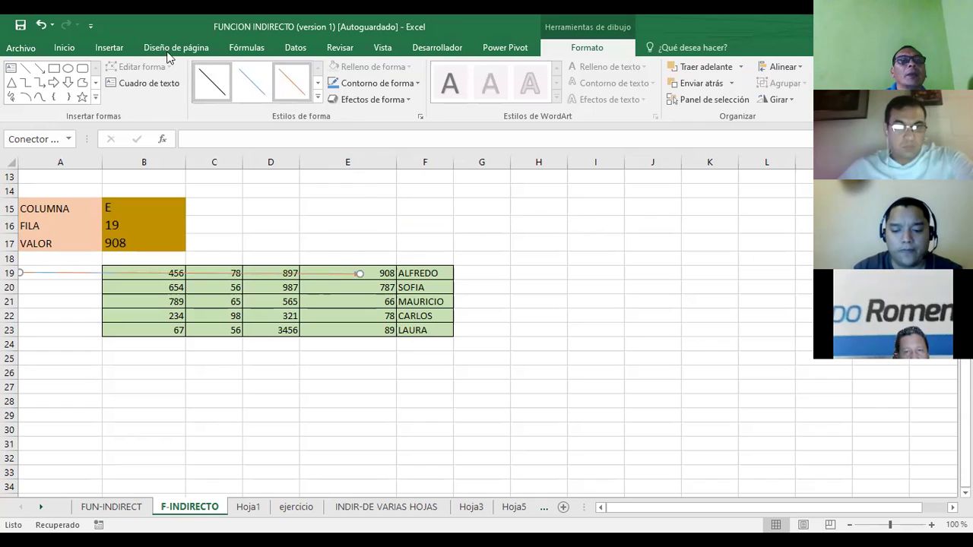
Step: Draw a vertical line down column E that ends at the 908 cell
left_click(113, 48)
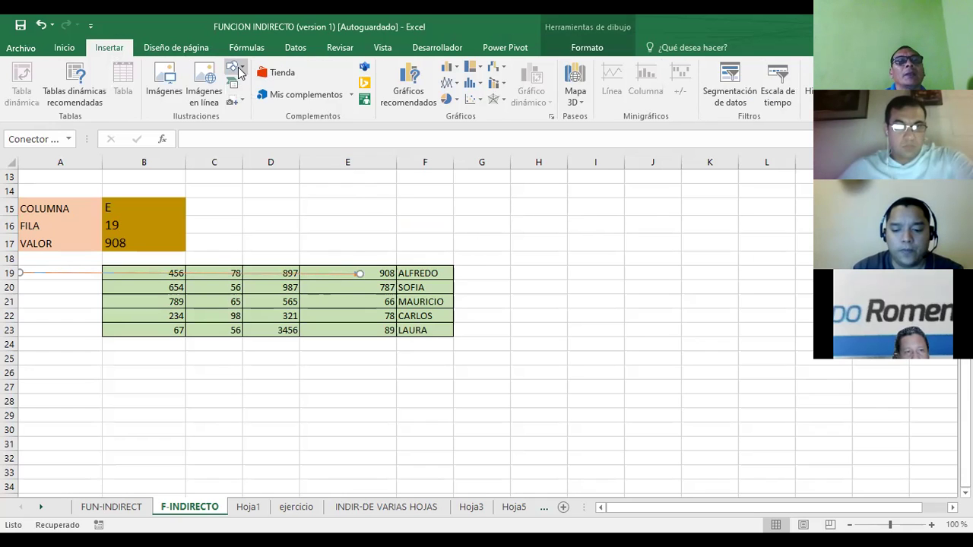
left_click(234, 67)
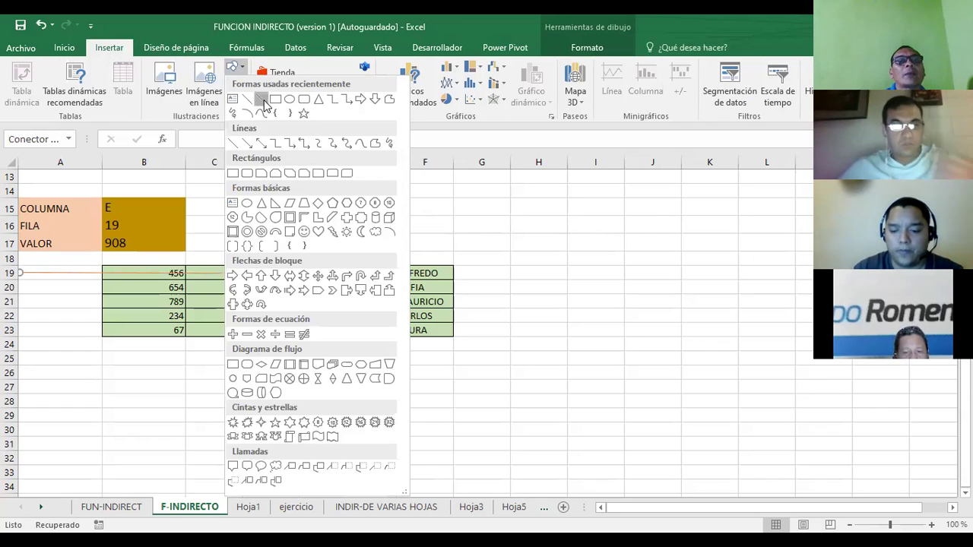
left_click(312, 144)
left_click_drag(346, 174, 347, 267)
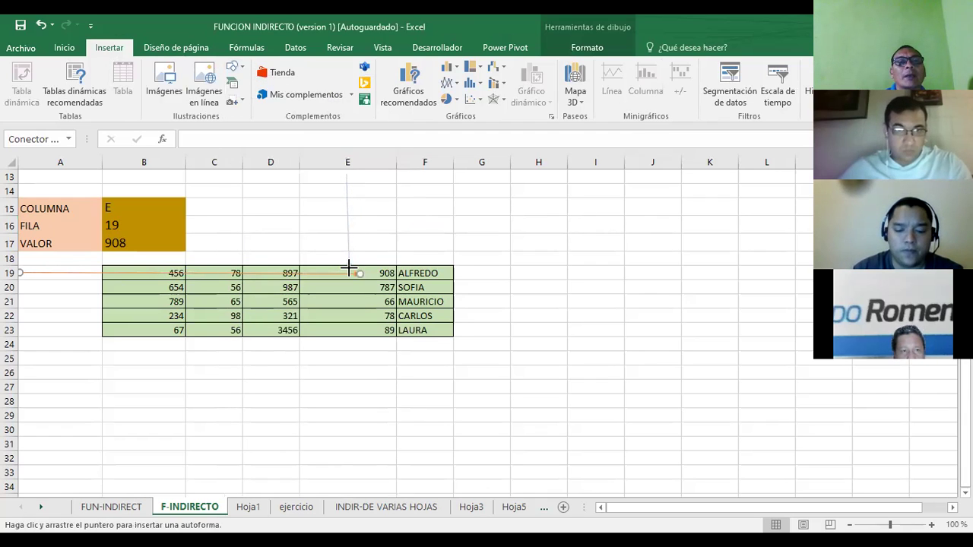
left_click_drag(347, 268, 346, 269)
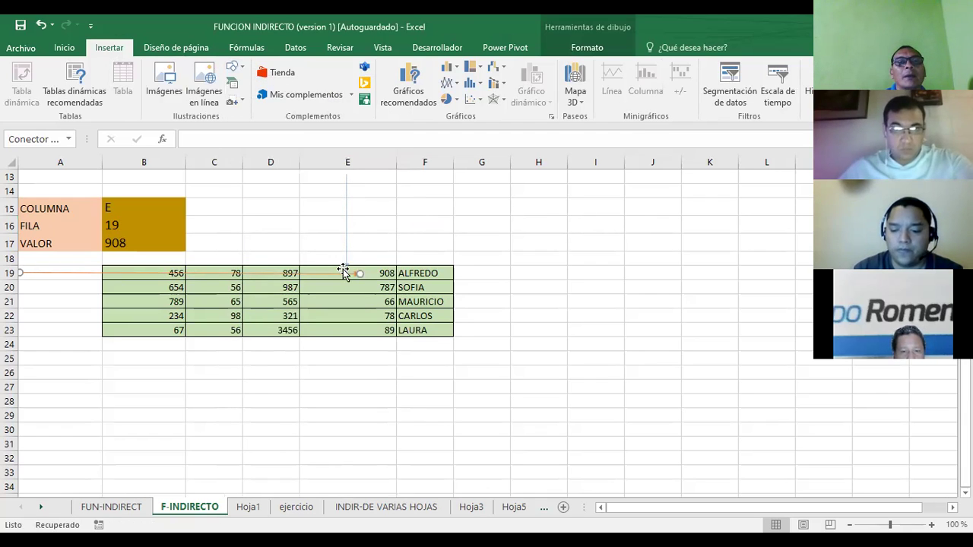
left_click(528, 263)
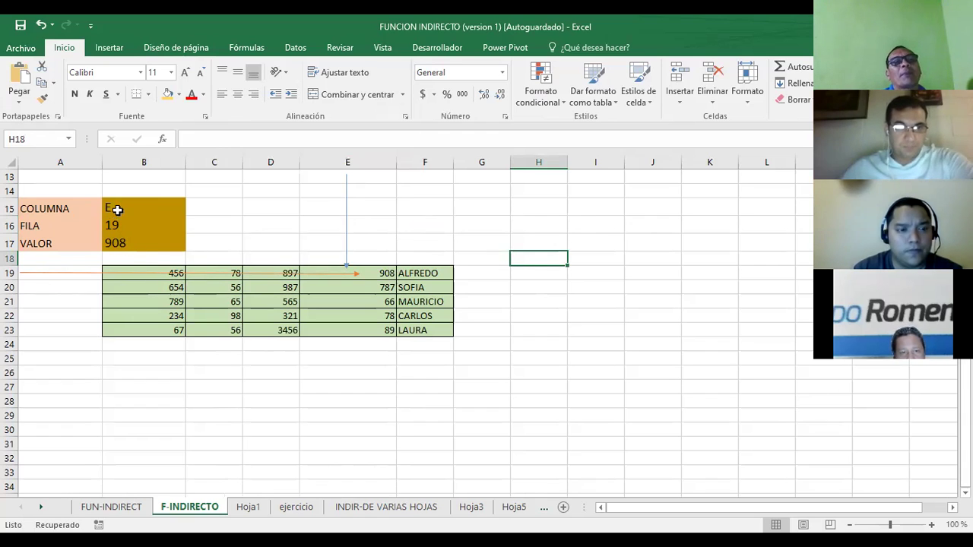
Step: Clear column letter E from B15 and row 19 from B16, then review B17's INDIRECTO formula
left_click(118, 209)
key("Delete")
left_click(118, 219)
key("Delete")
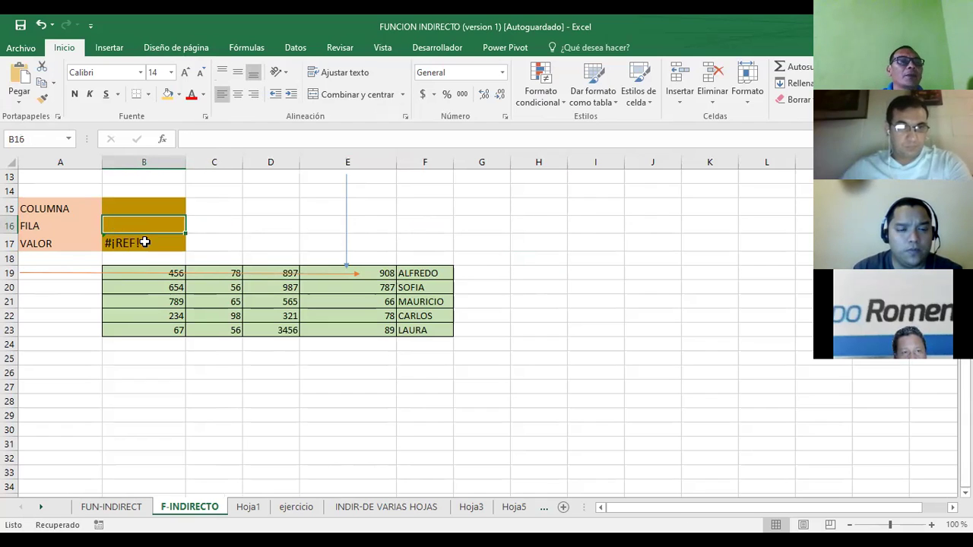
left_click(144, 243)
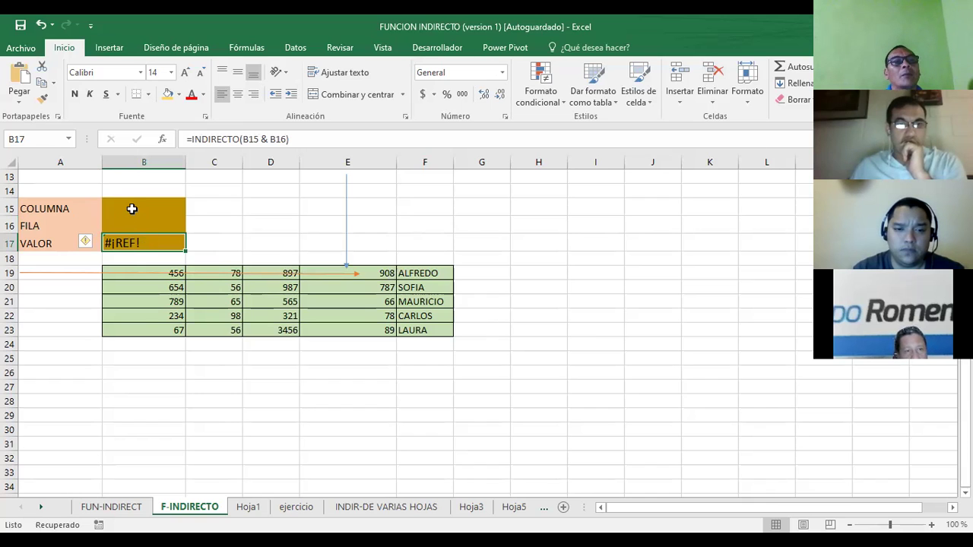
Step: Enter column F in B15 and row 19 in B16 so B17 returns ALFREDO
left_click(131, 208)
type("F")
left_click(121, 230)
type("19")
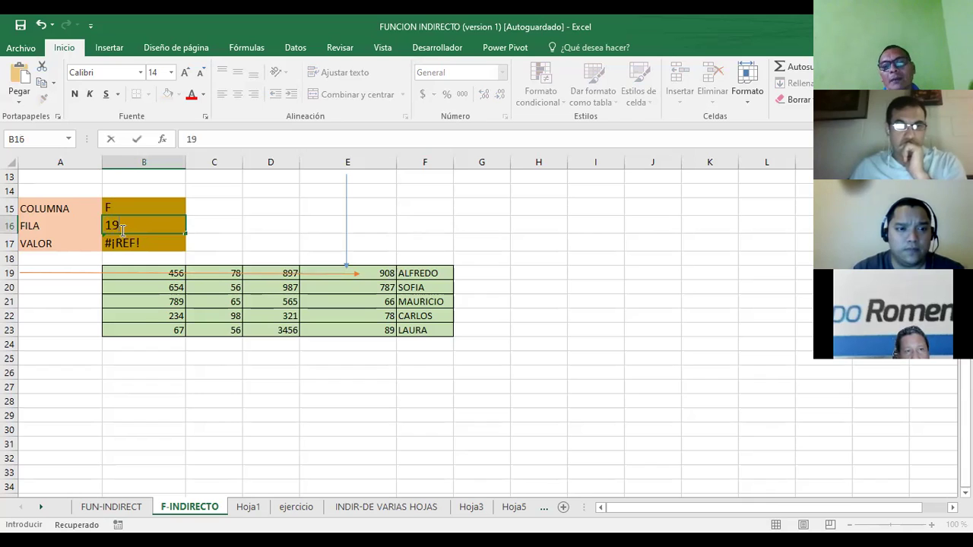
key("Return")
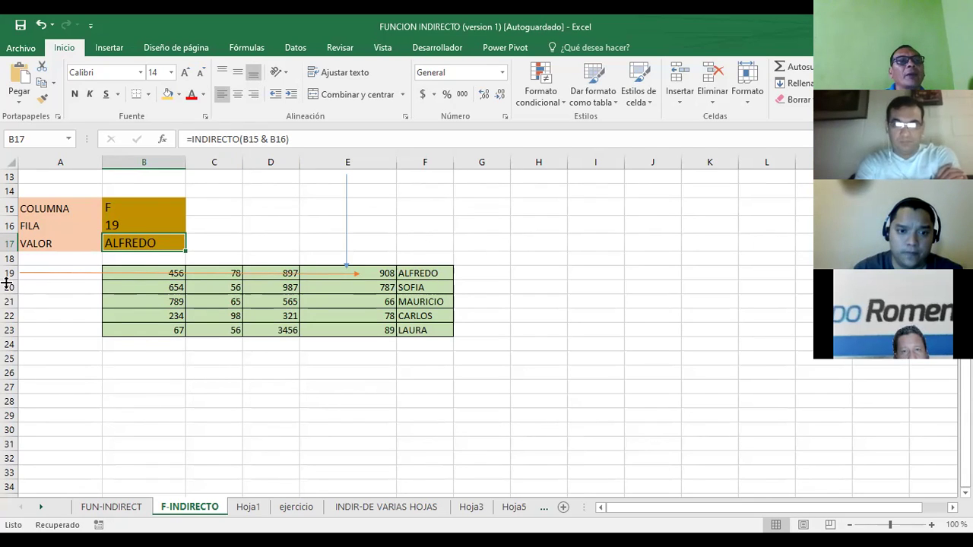
Step: Change FILA to 20 (SOFIA), then to 21 so VALOR shows MAURICIO
left_click(129, 226)
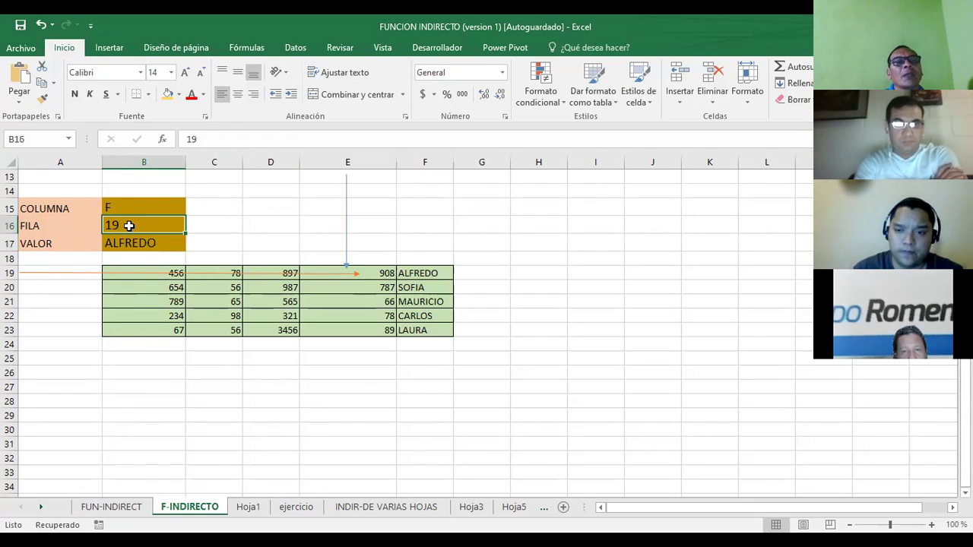
type("20")
key("Return")
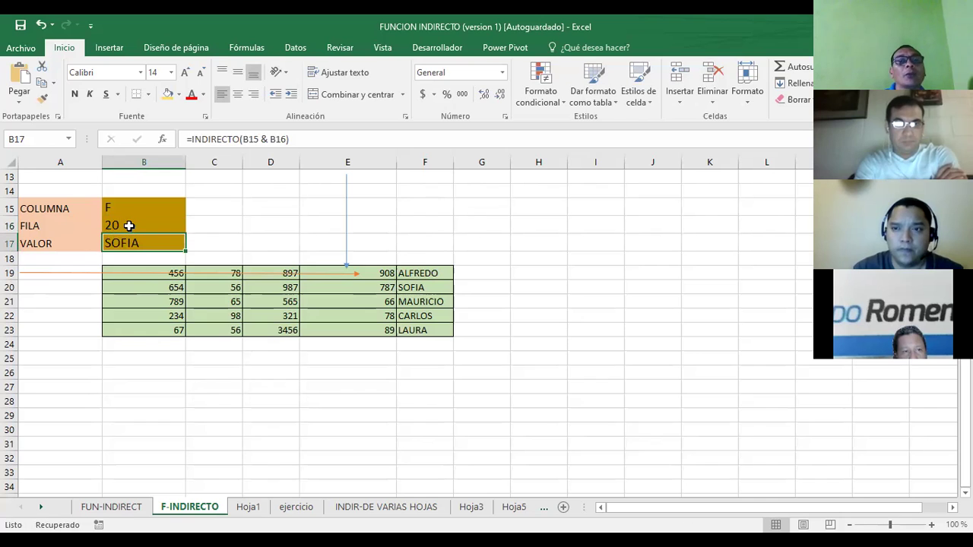
left_click(130, 226)
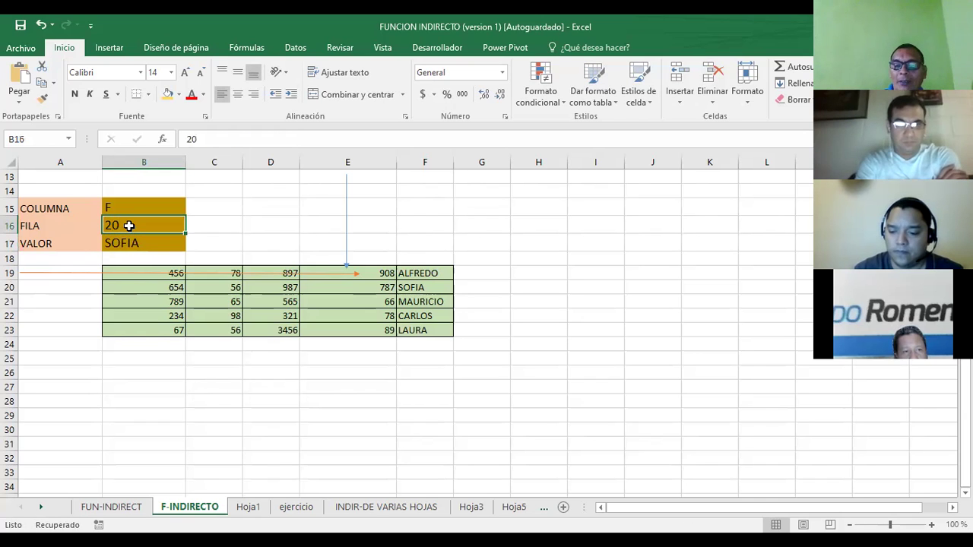
type("21")
key("Return")
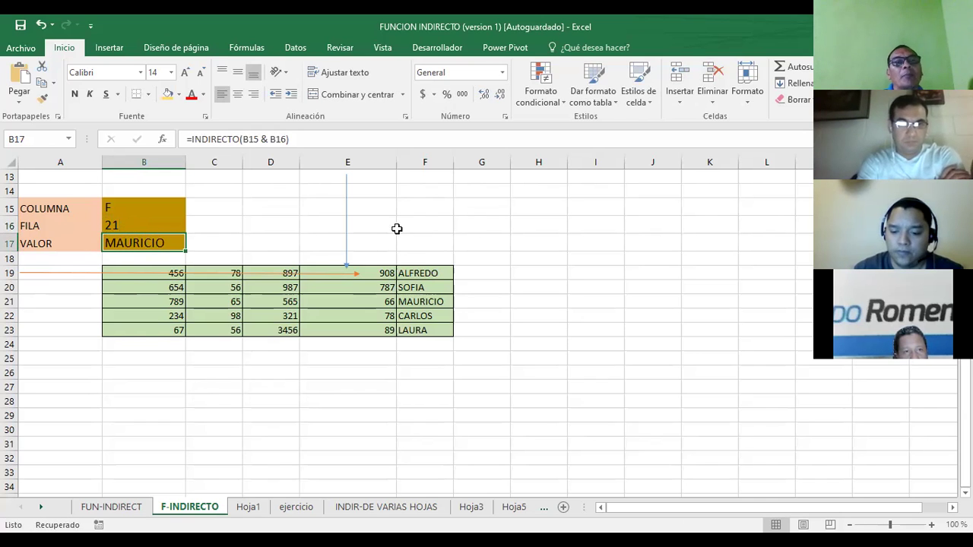
left_click(532, 239)
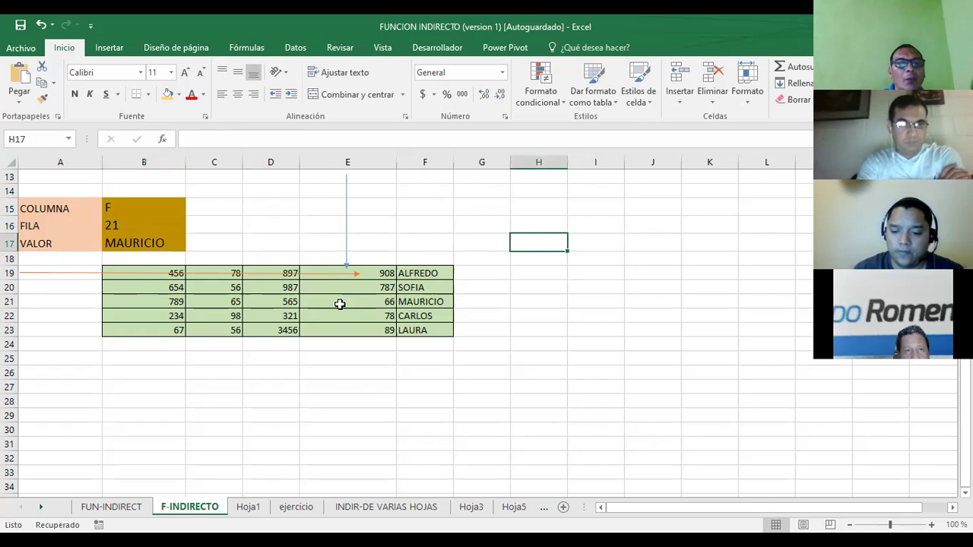
Step: Switch to Hoja1 and review the ID, Cliente, Producto, Cantidad headers and the INDIRECTO formula returning Rosa
left_click(237, 509)
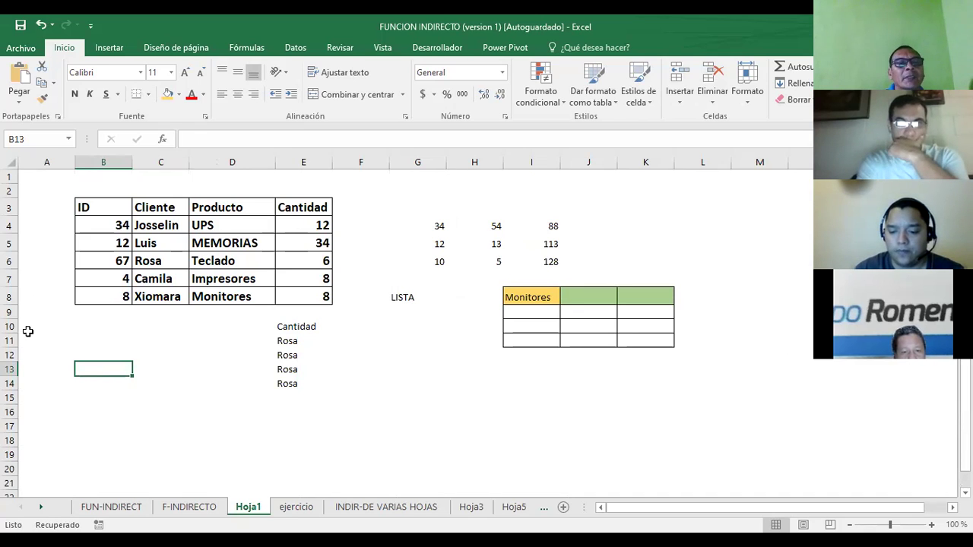
left_click(103, 208)
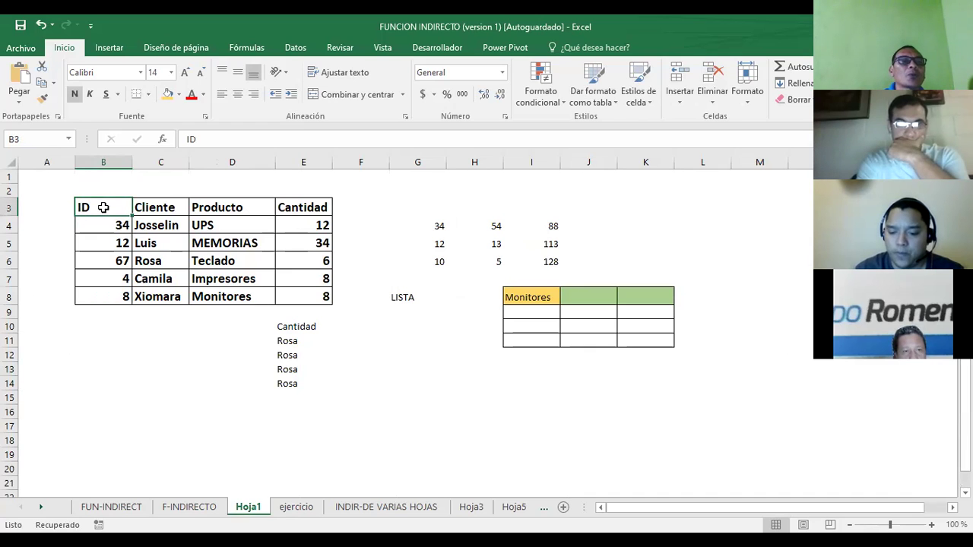
left_click(177, 206)
left_click(230, 208)
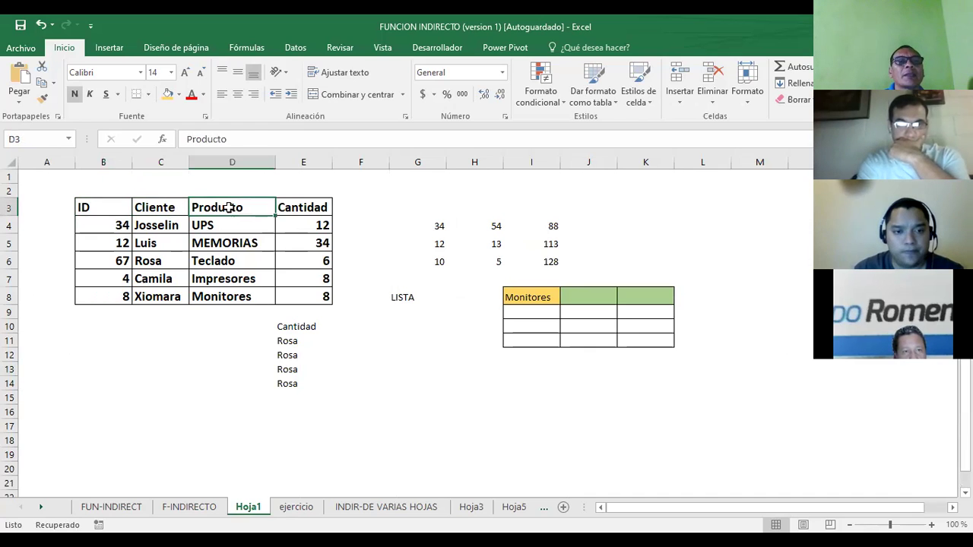
left_click(282, 206)
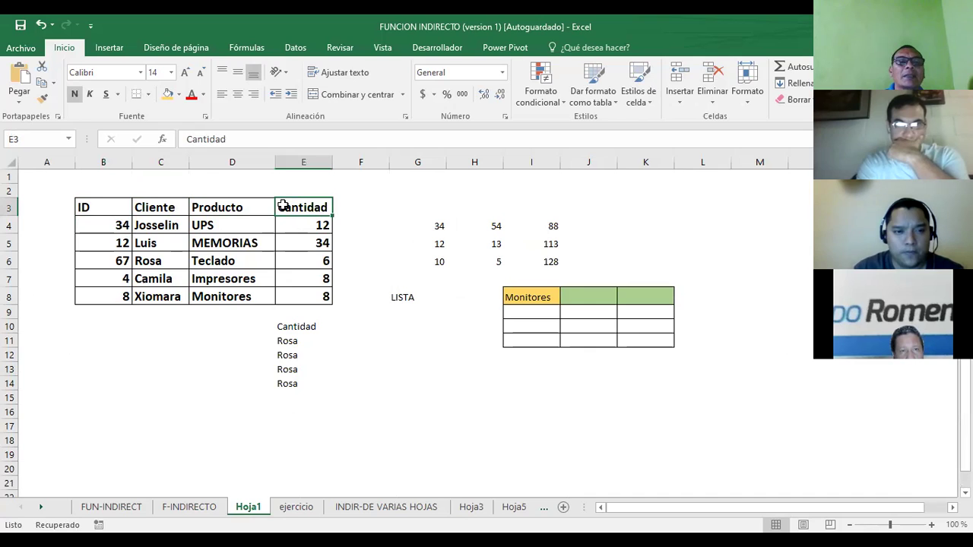
left_click(286, 343)
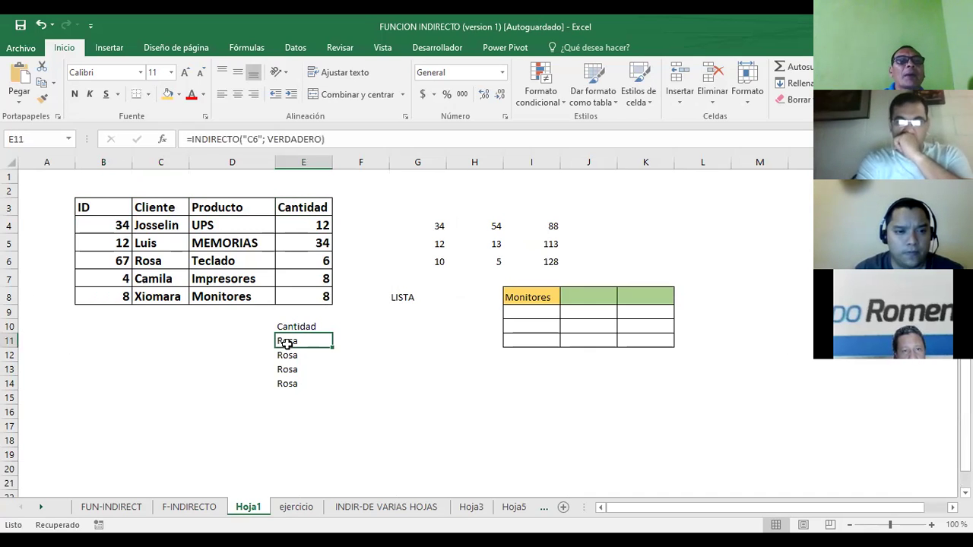
Step: Delete the repeated Rosa copies in E14, E13 and E12
left_click(289, 354)
left_click(285, 369)
left_click(288, 385)
key("Delete")
left_click(290, 371)
key("Delete")
left_click(292, 354)
key("Delete")
Step: Check E11's INDIRECTO formula, then replace E10's Cantidad label with PRODUCTO
left_click(292, 342)
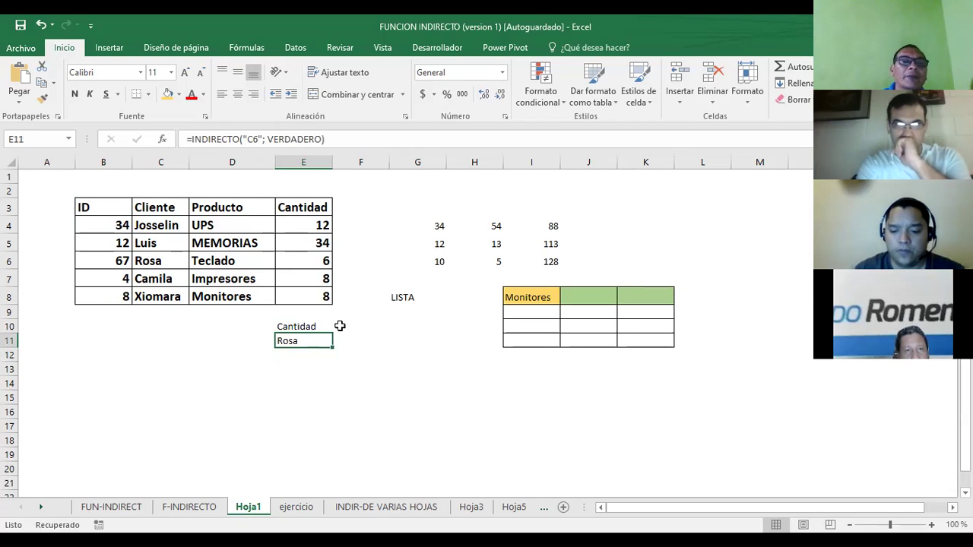
left_click(299, 326)
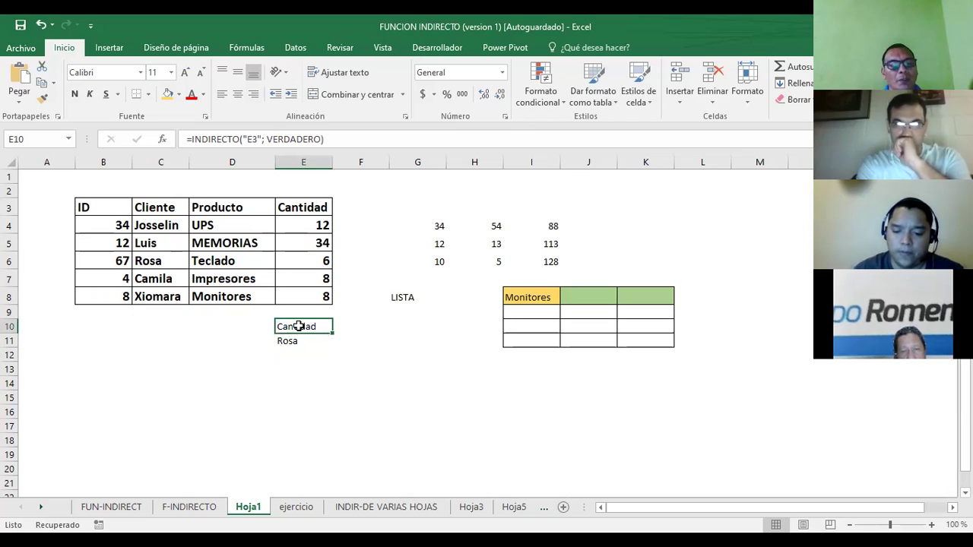
type("PRODUCTO")
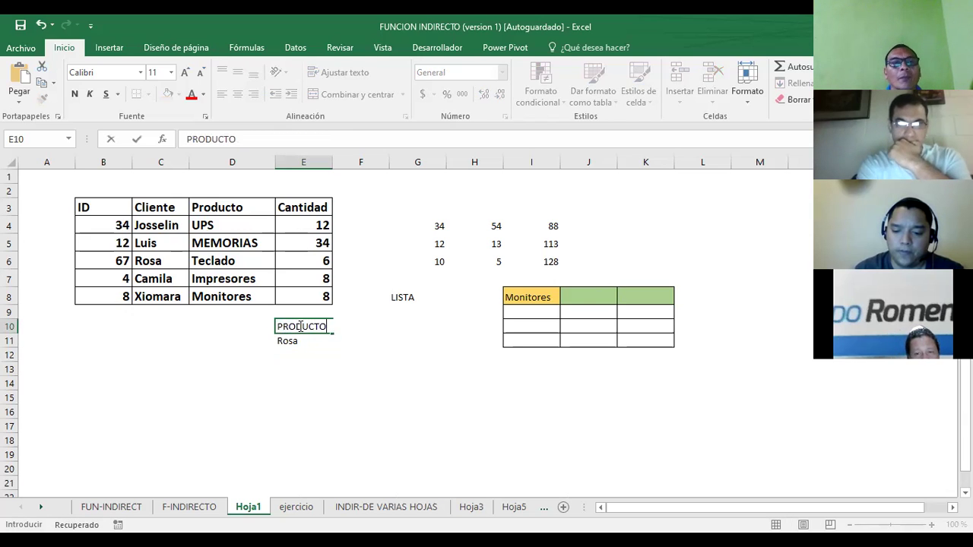
key("Return")
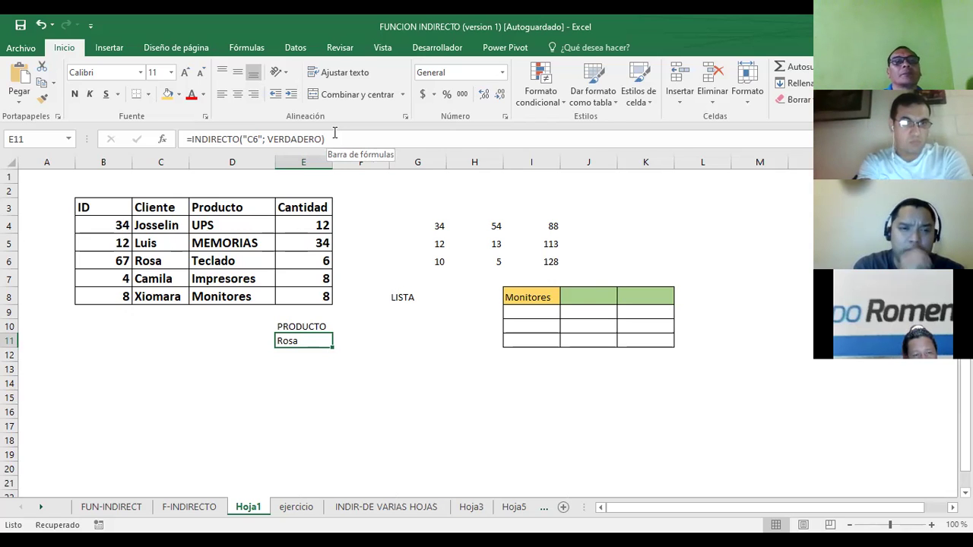
Step: Change E11's INDIRECTO reference from "C6" to "D6" so it returns Teclado
left_click(252, 141)
key("BackSpace")
type("D")
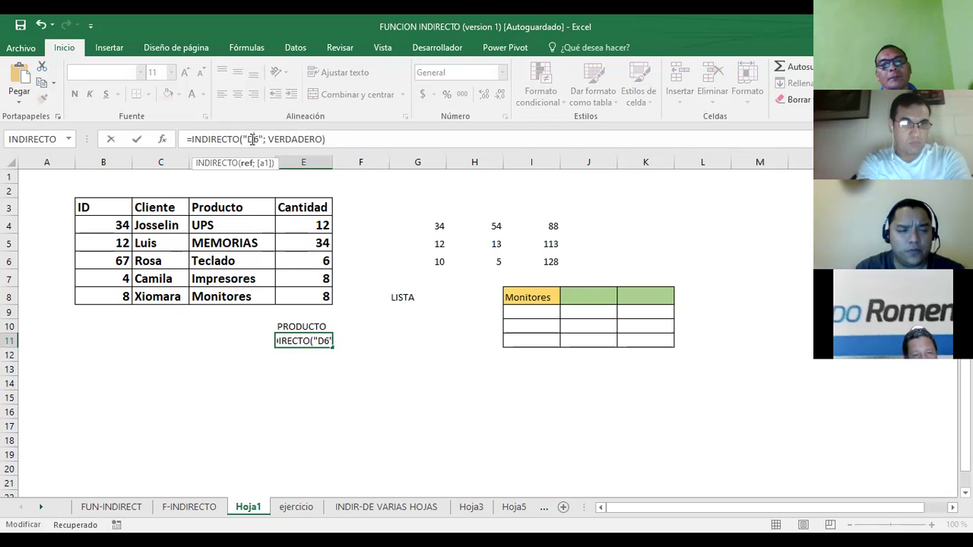
key("Return")
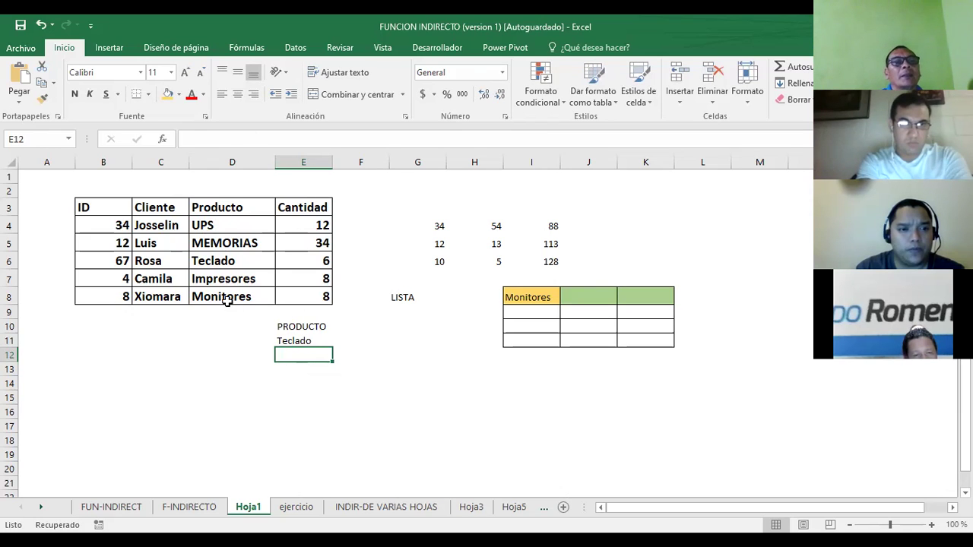
left_click(207, 260)
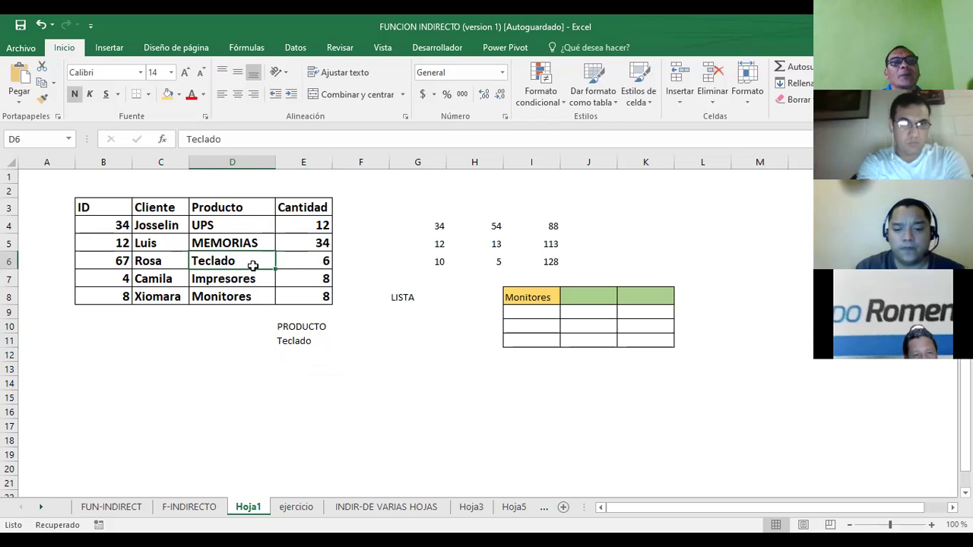
left_click(206, 210)
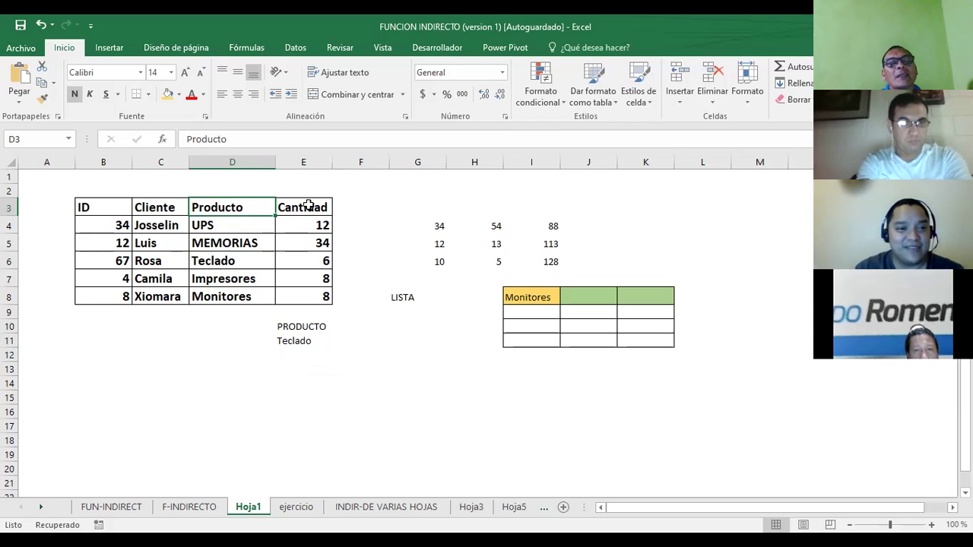
left_click(207, 224)
left_click(212, 243)
left_click(214, 262)
left_click(217, 280)
left_click(217, 297)
left_click(202, 258)
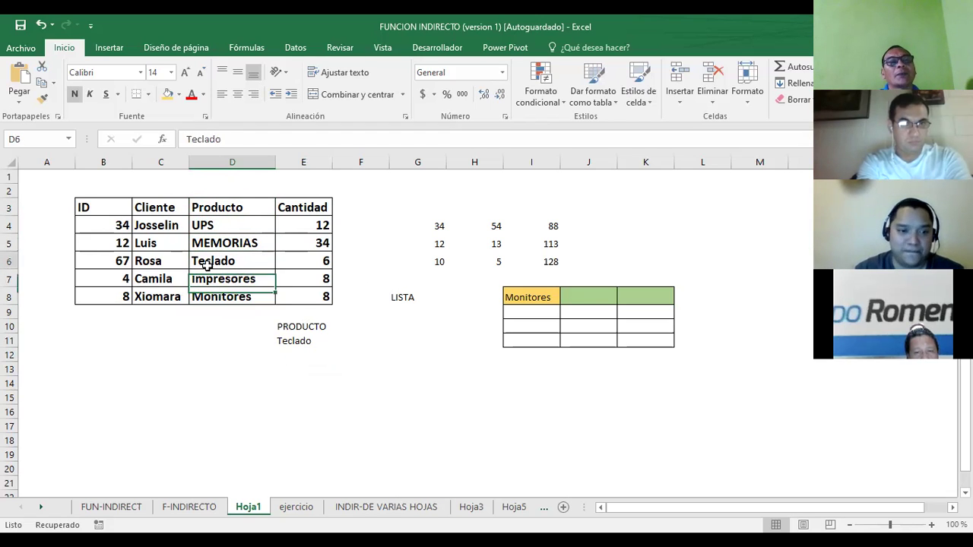
left_click(218, 175)
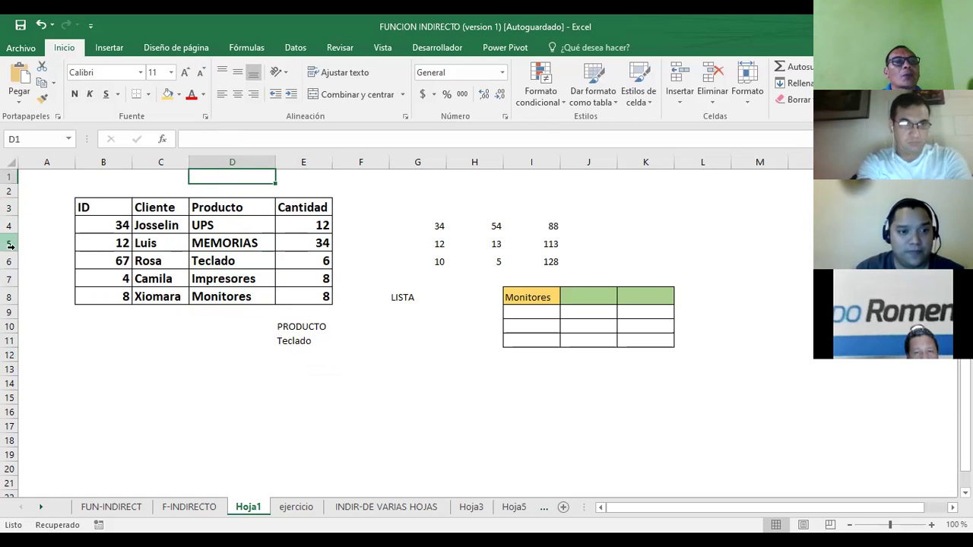
left_click(219, 301)
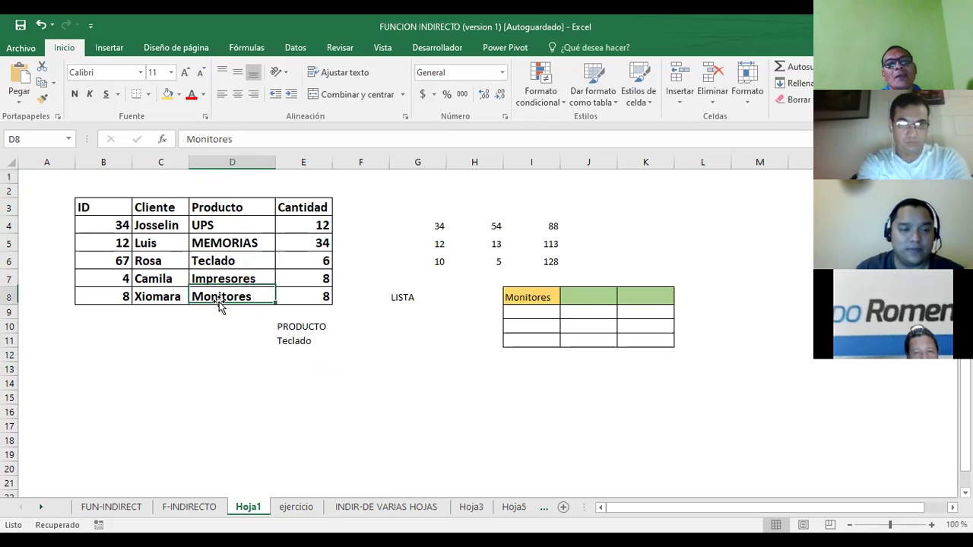
left_click(378, 339)
left_click(374, 324)
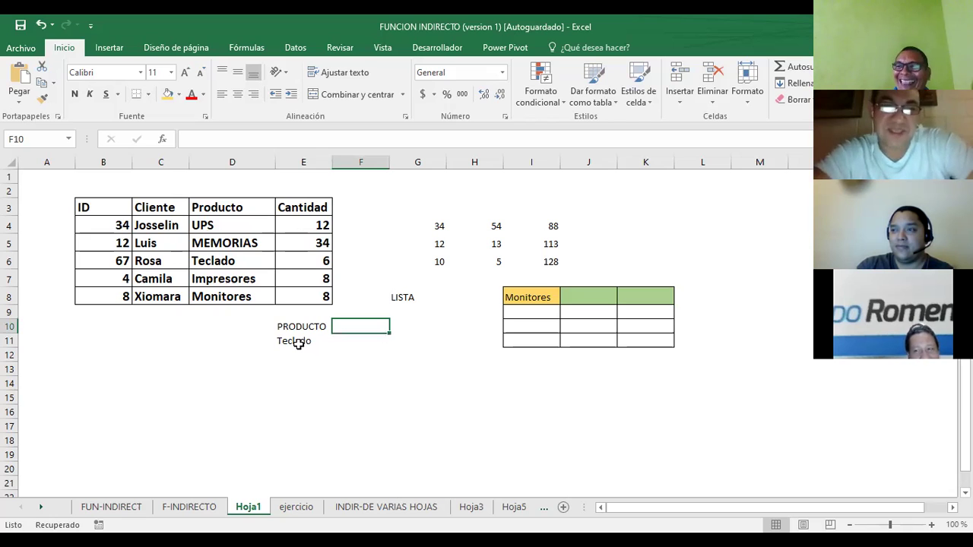
Step: Select the empty cells around PRODUCTO, then delete the =INDIRECTO("D6"; VERDADERO) formula from E11
left_click(250, 344)
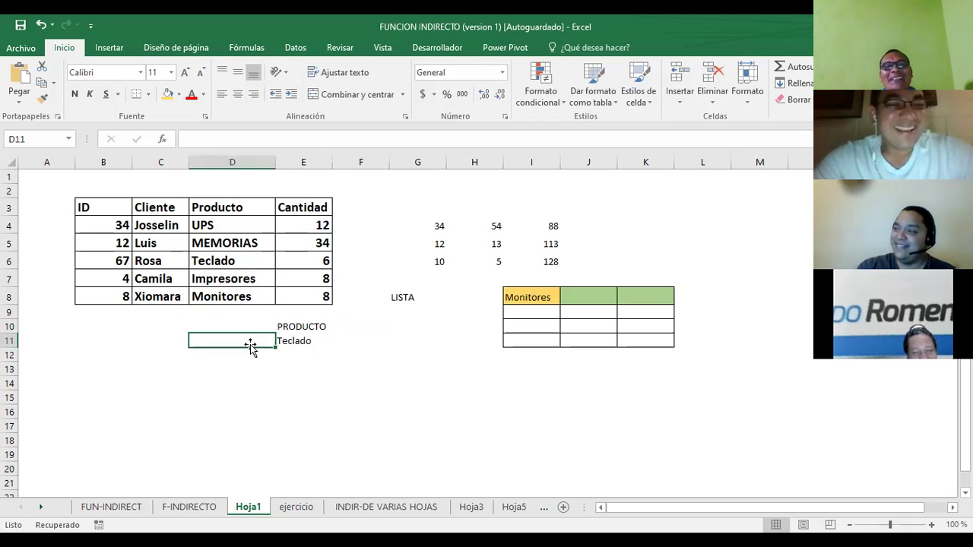
left_click(355, 326)
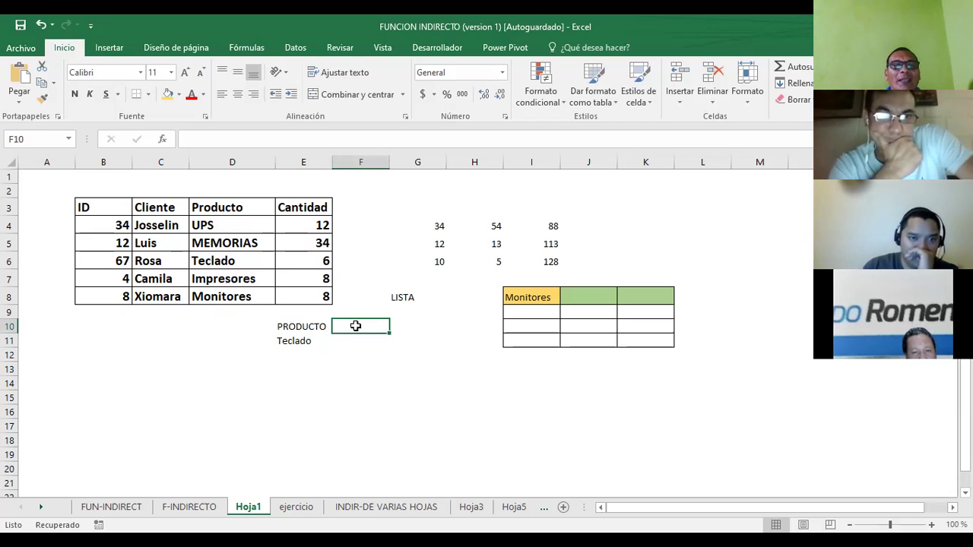
left_click(159, 336)
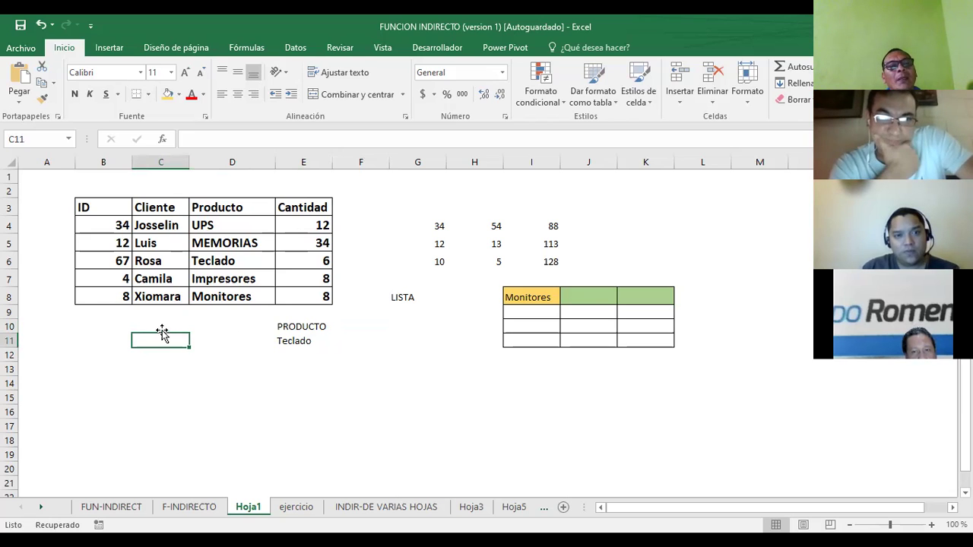
left_click(155, 329)
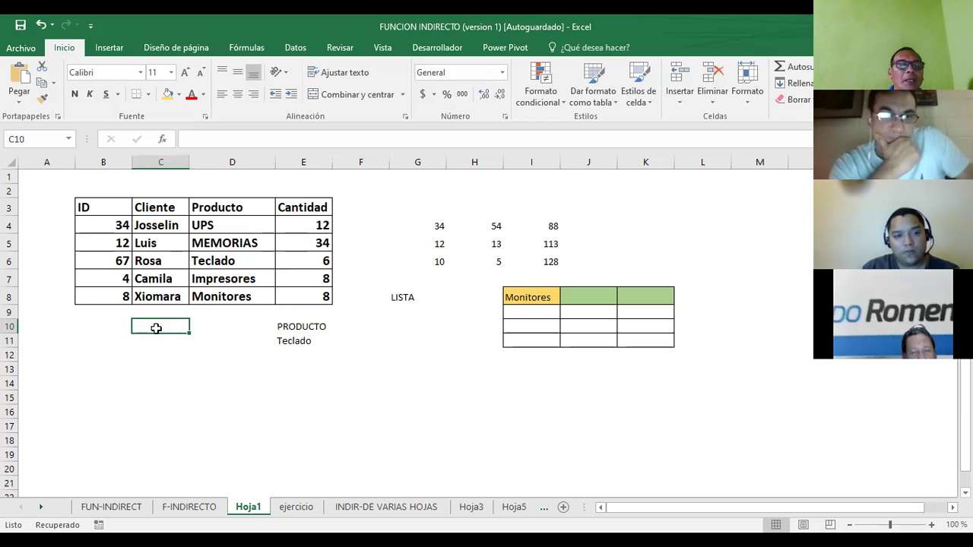
left_click(302, 342)
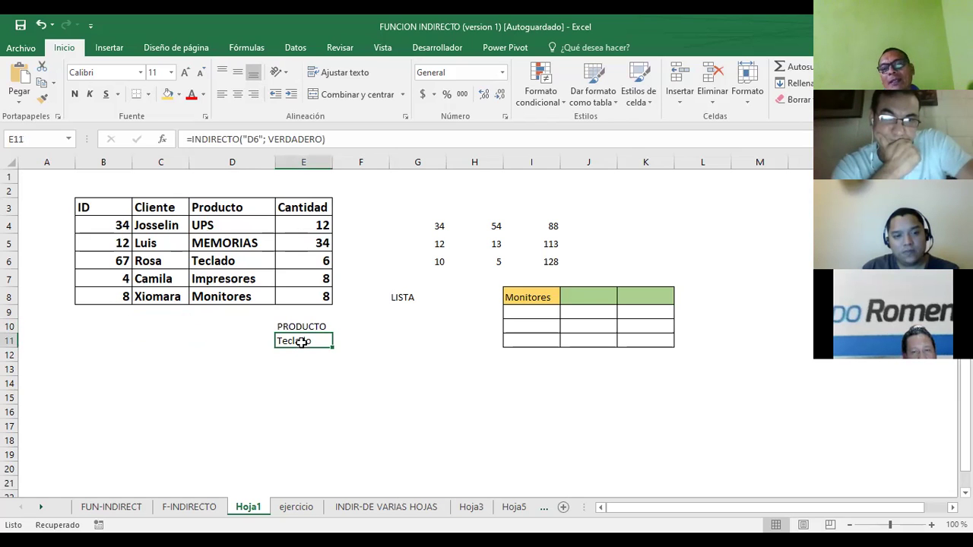
key("Delete")
Step: Format the PRODUCTO header in E10 with font size 12, red text and orange fill
left_click(397, 349)
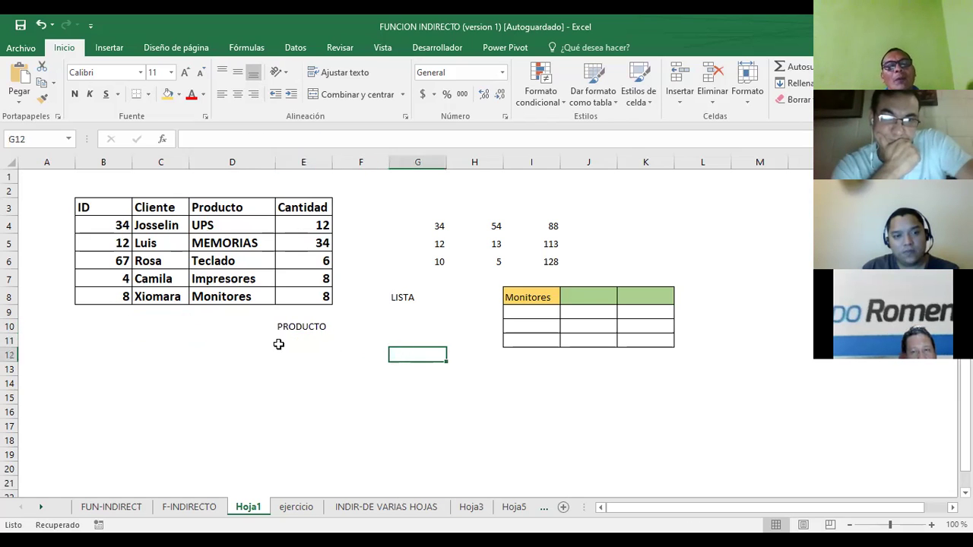
left_click(290, 327)
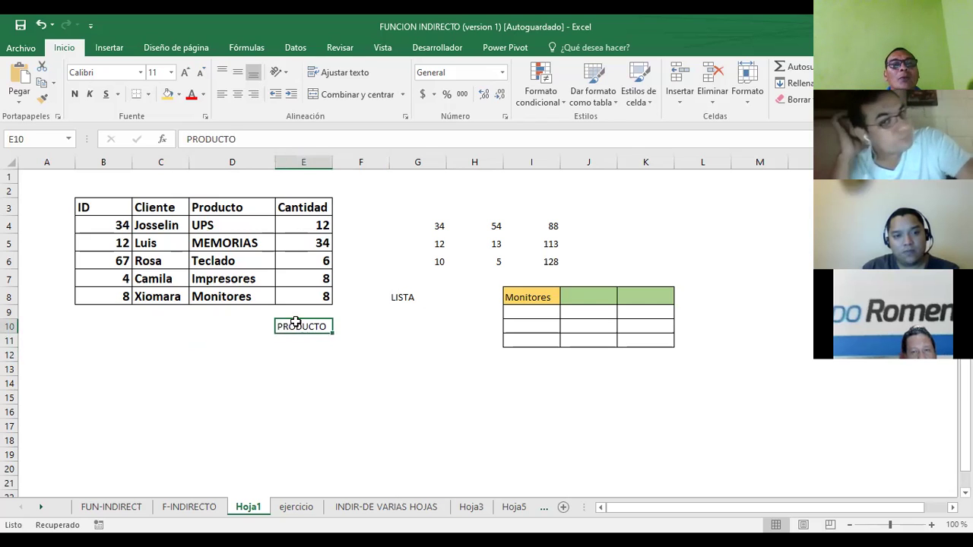
left_click(185, 72)
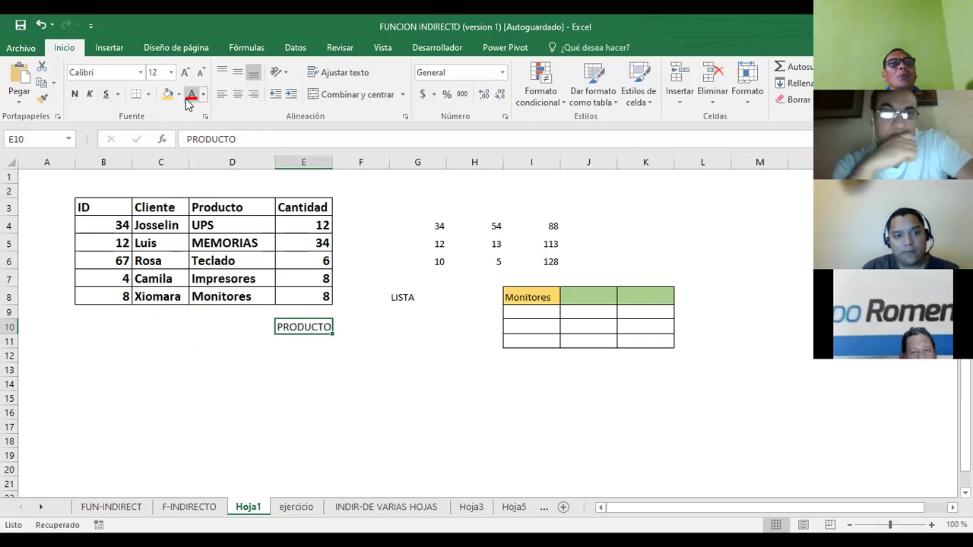
left_click(191, 97)
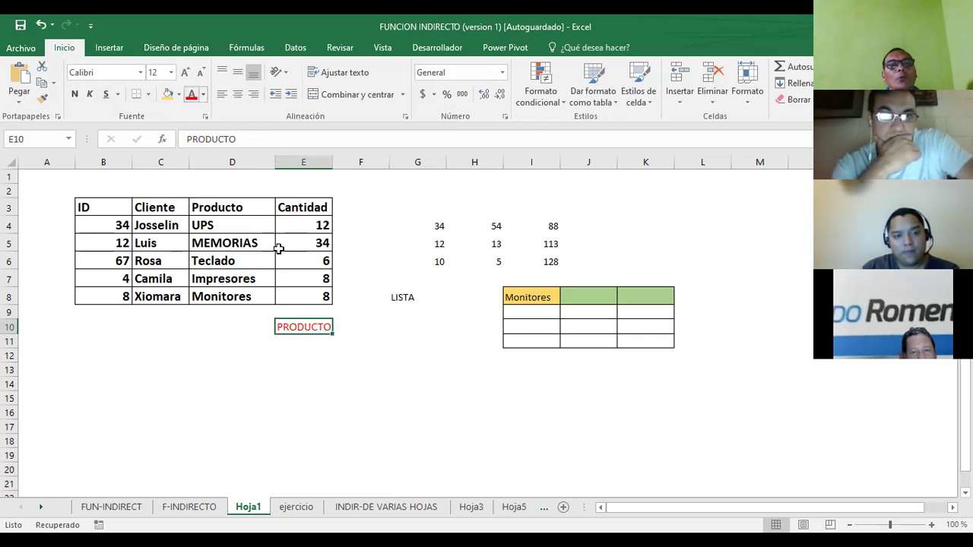
left_click(167, 95)
left_click(363, 379)
Step: Fill E11 blue, set its font size to 14, and widen column E to fit PRODUCTO
left_click(302, 343)
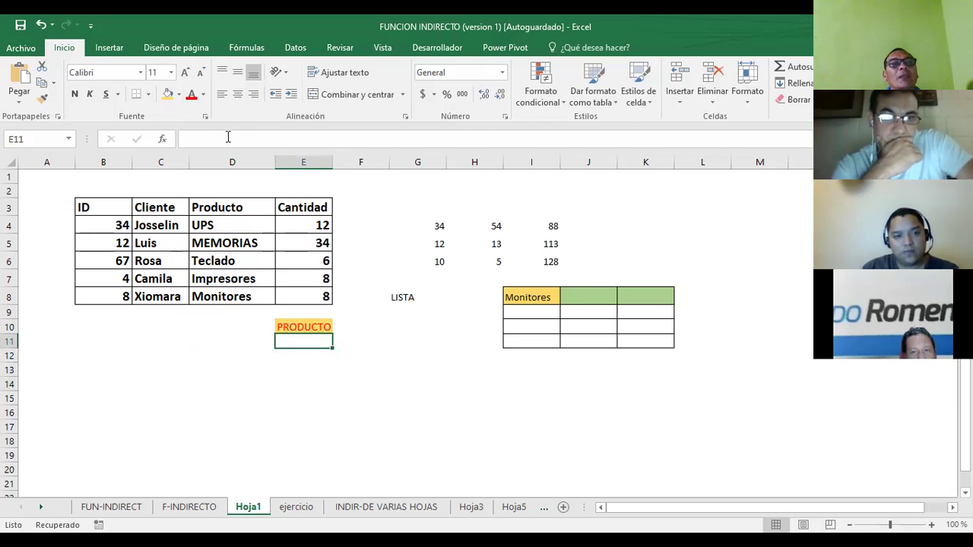
left_click(179, 95)
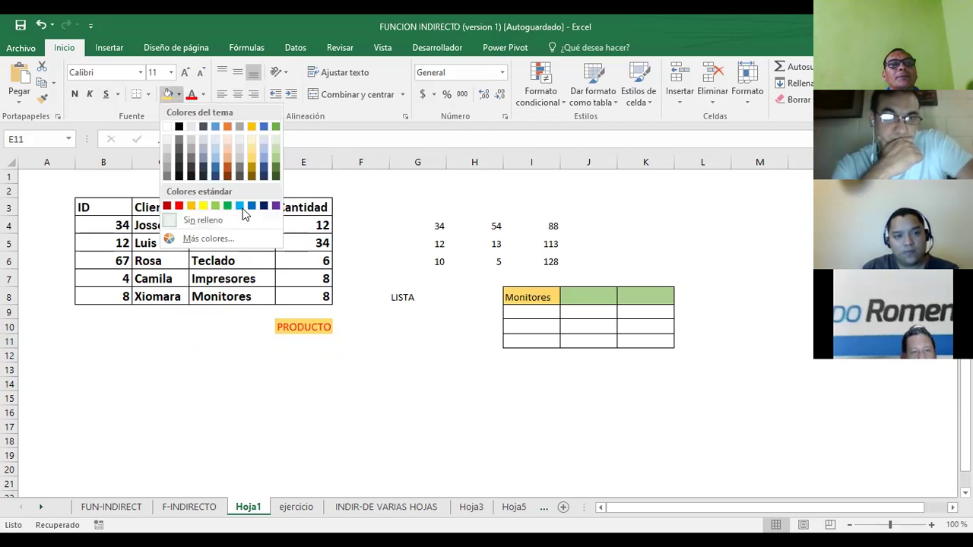
left_click(242, 205)
left_click(185, 73)
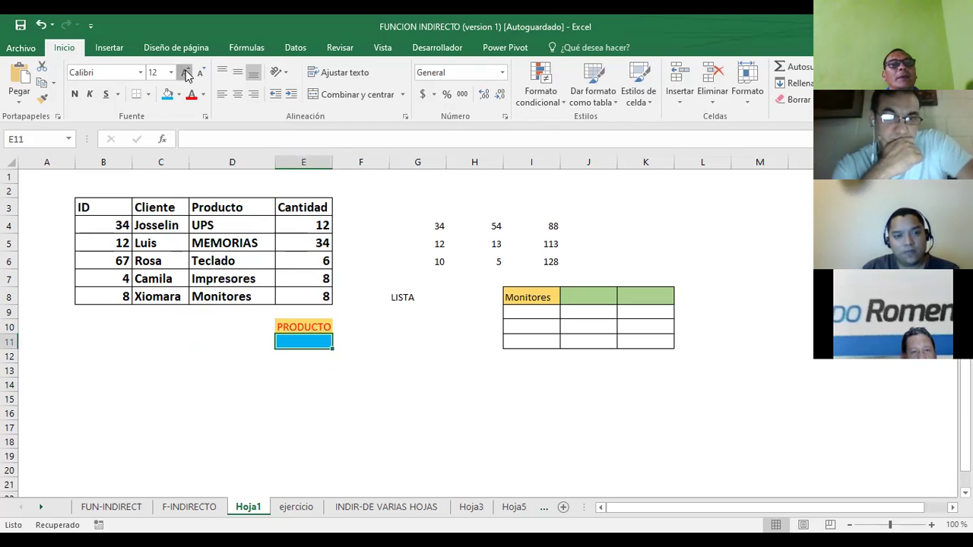
left_click(185, 72)
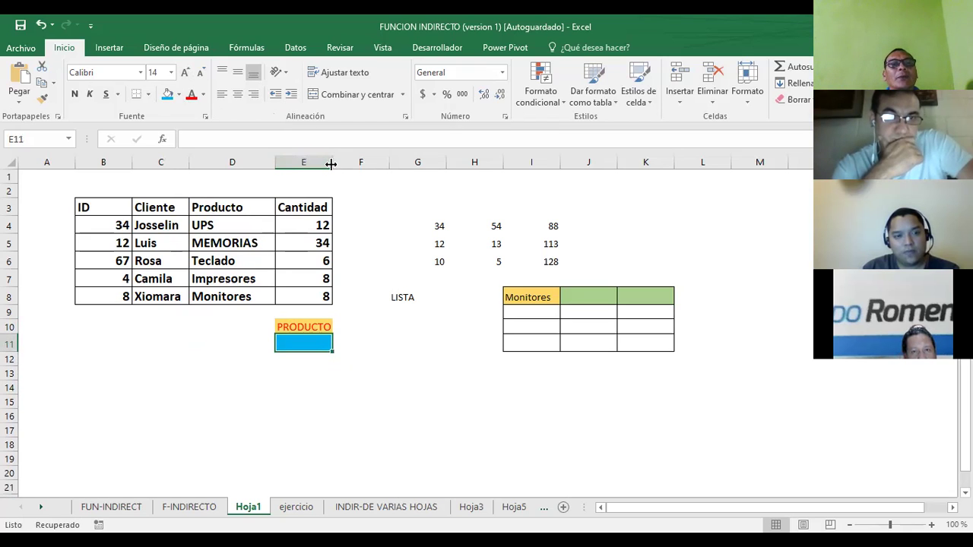
left_click_drag(332, 162, 358, 162)
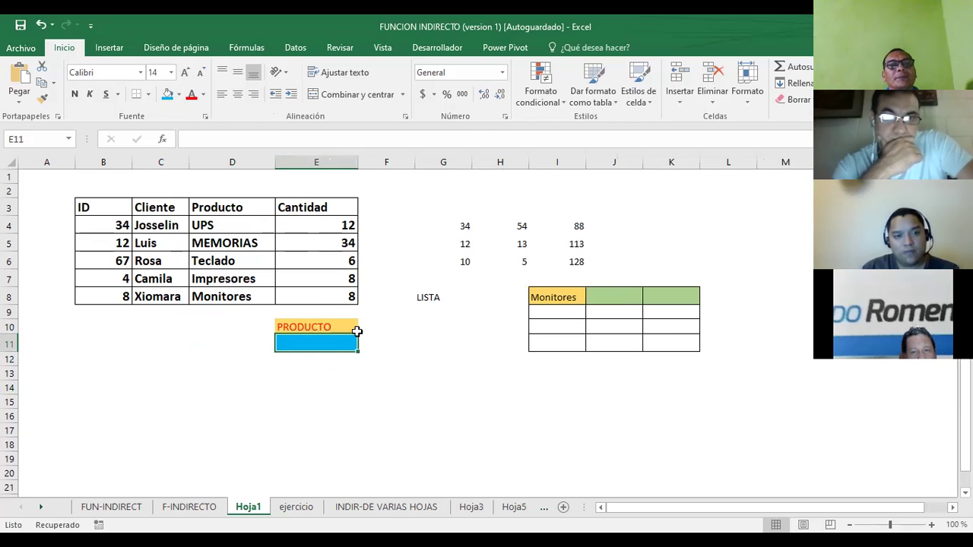
left_click(384, 354)
left_click(302, 341)
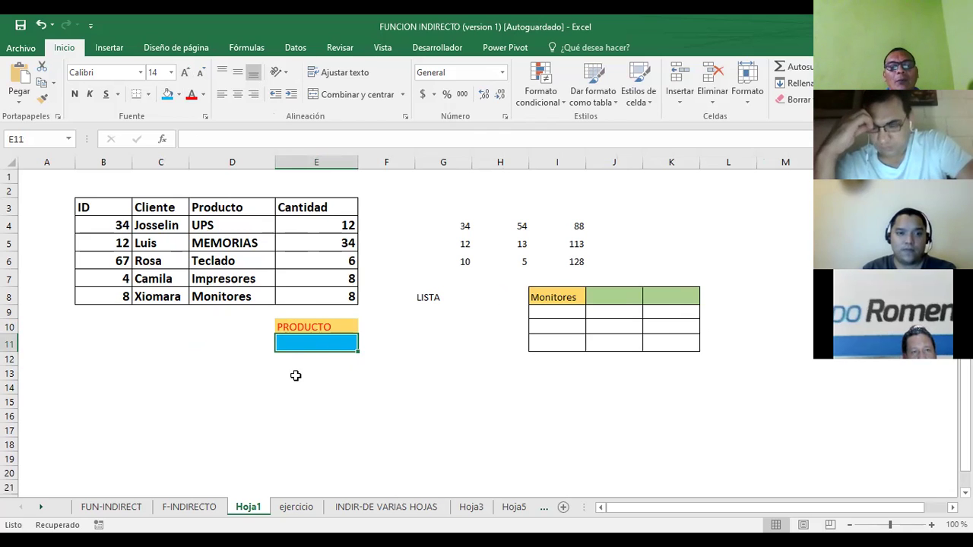
Step: Type CANTIDAD in F10 and copy the PRODUCTO header's formatting onto it with Format Painter
left_click(390, 329)
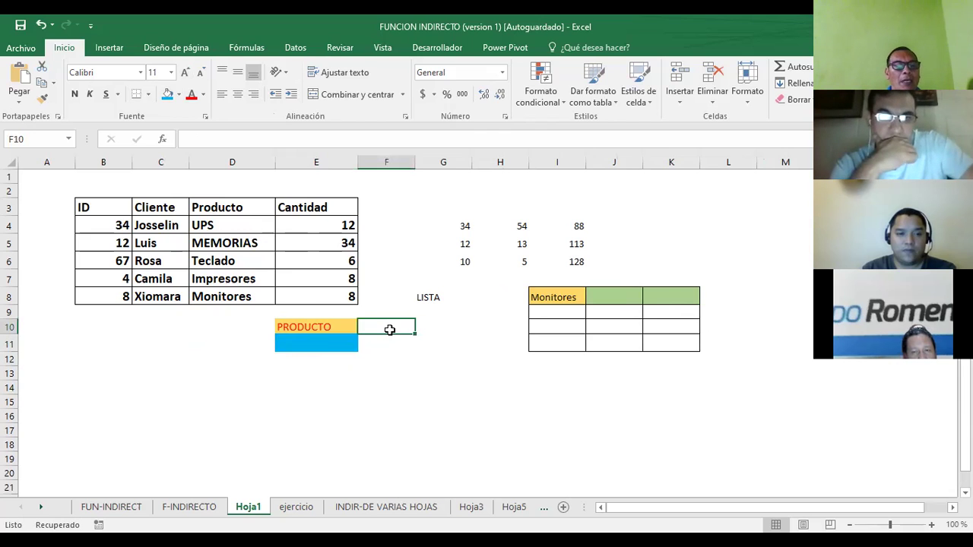
type("CANTIDAD")
key("Return")
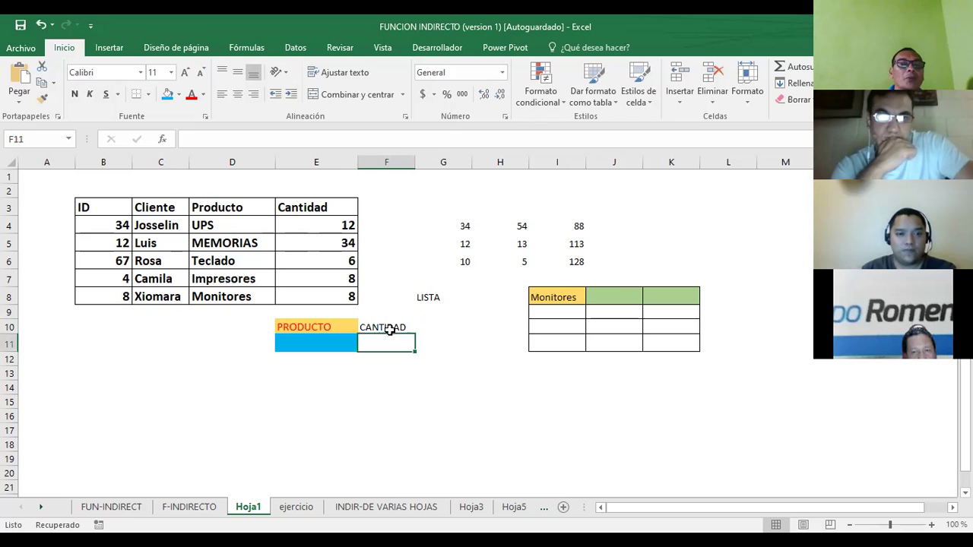
left_click(327, 325)
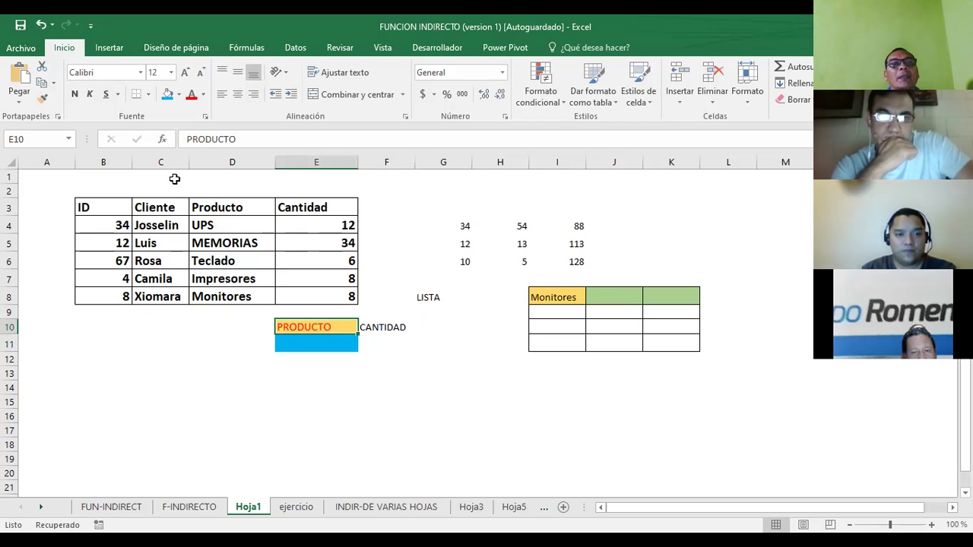
left_click(42, 98)
left_click(380, 327)
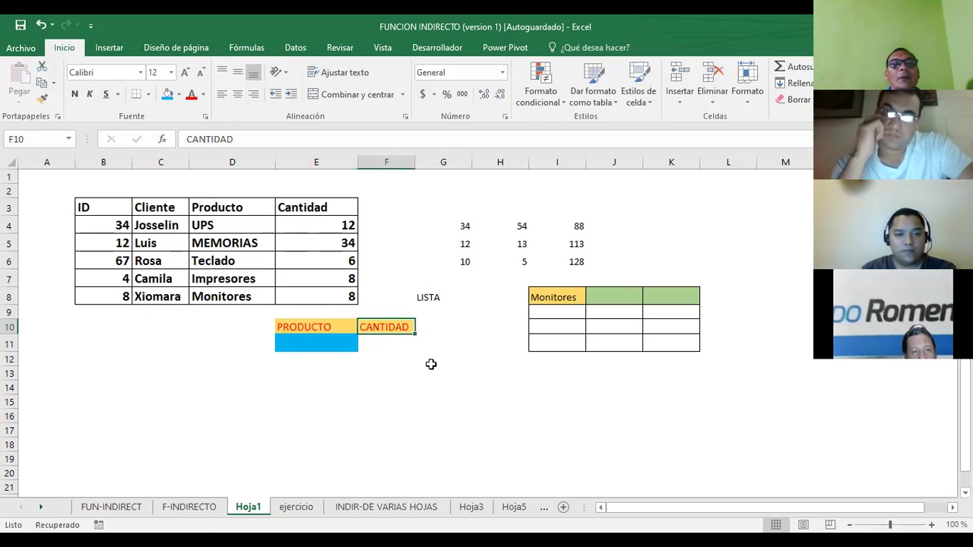
left_click(382, 357)
Step: Fill cell F11 below CANTIDAD with orange
left_click(381, 341)
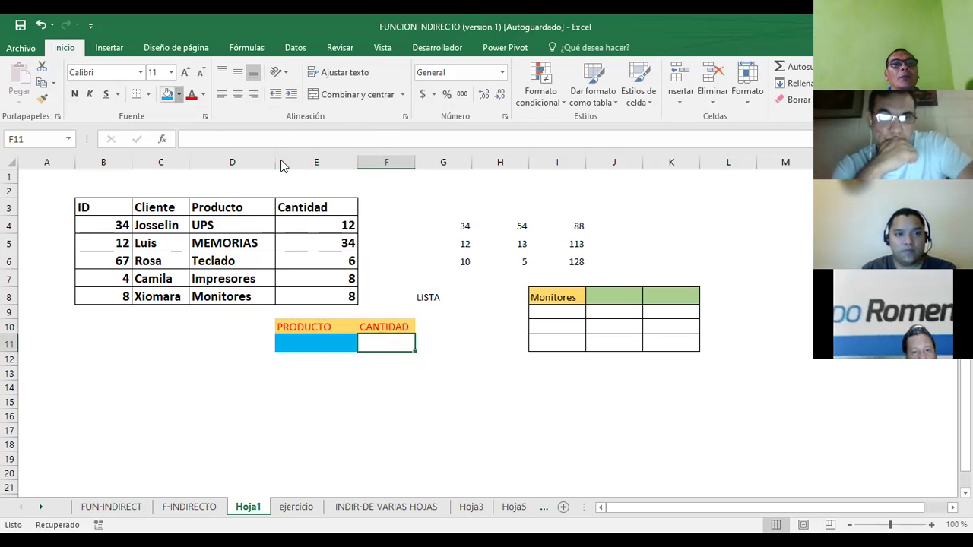
left_click(178, 95)
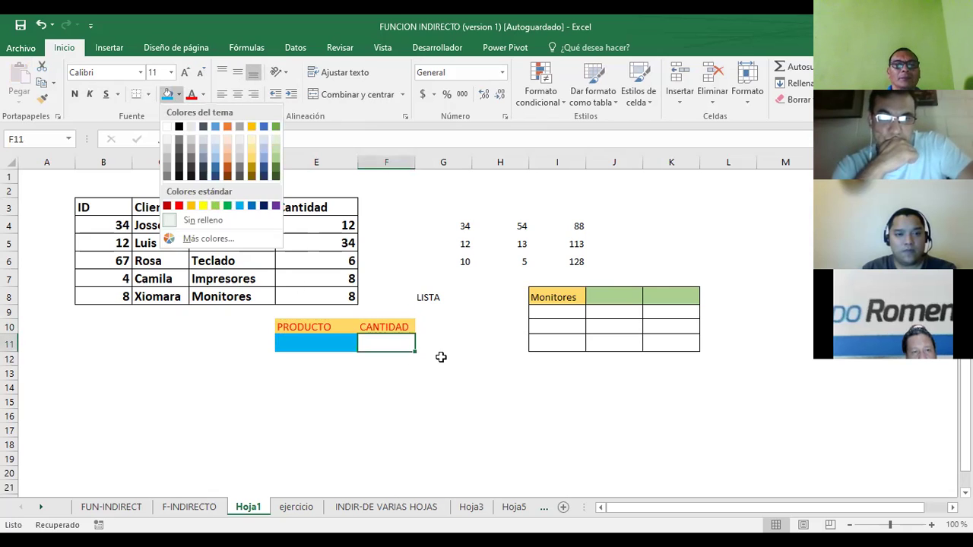
key("Escape")
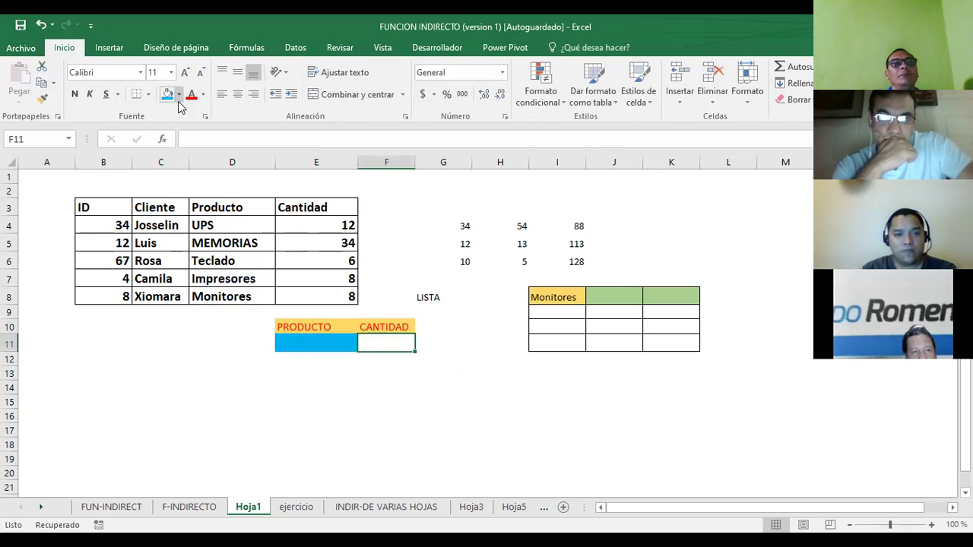
left_click(179, 95)
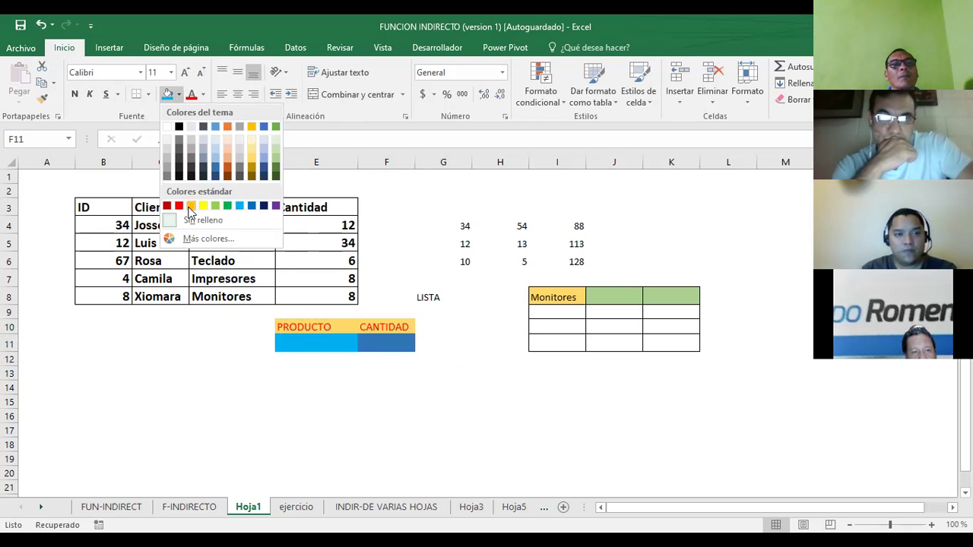
left_click(400, 274)
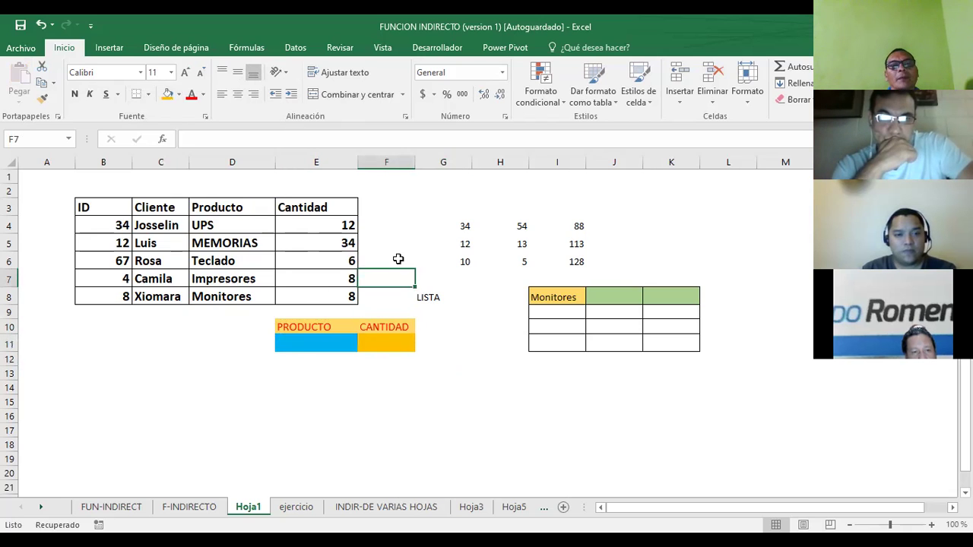
left_click(477, 361)
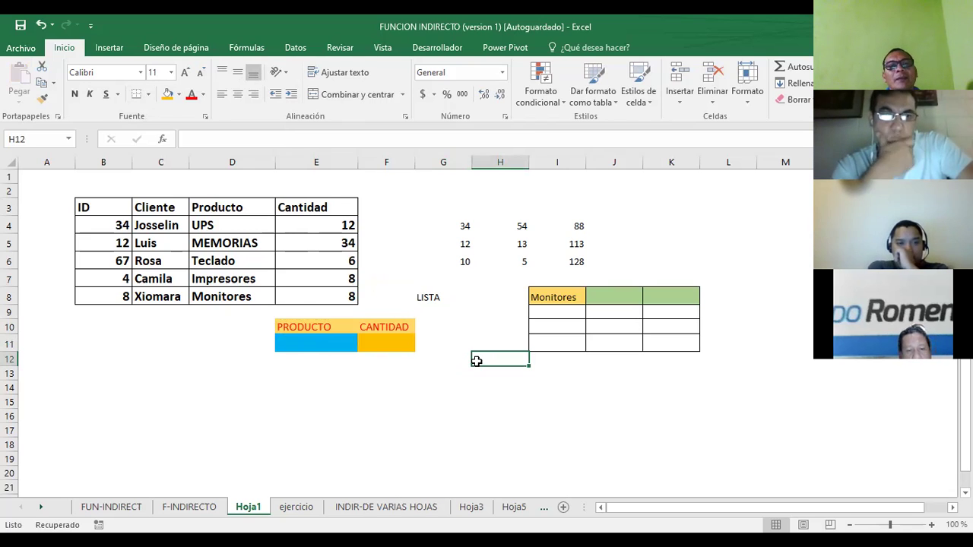
left_click(380, 342)
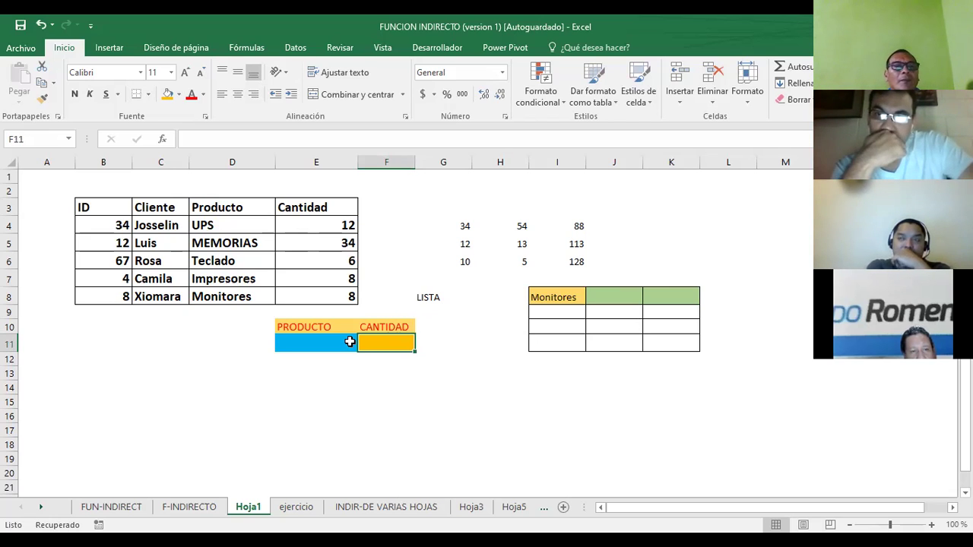
left_click(313, 341)
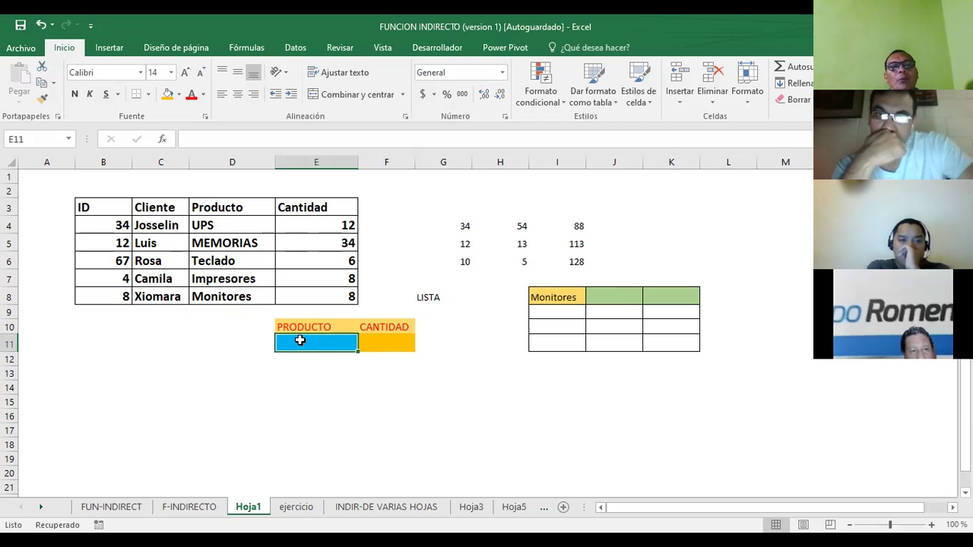
left_click(381, 346)
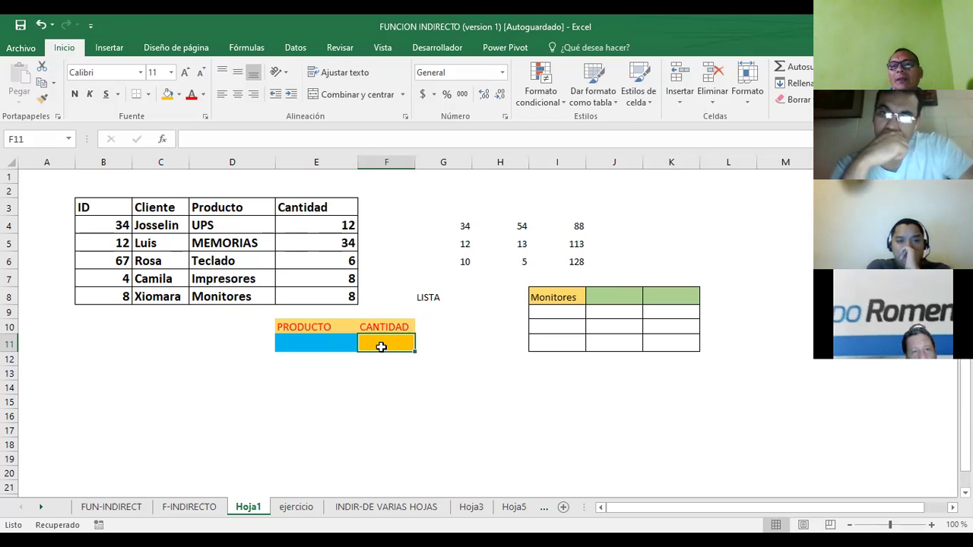
left_click(241, 346)
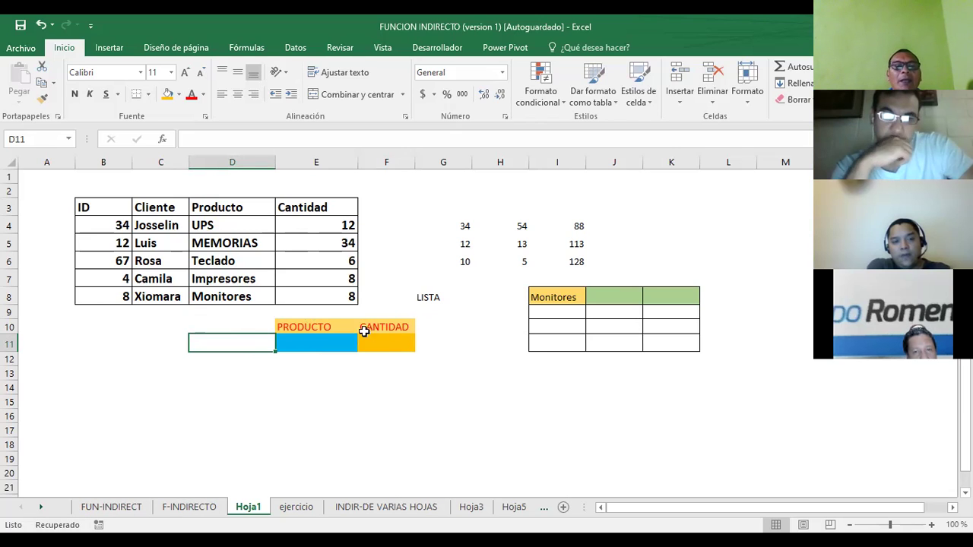
left_click(398, 341)
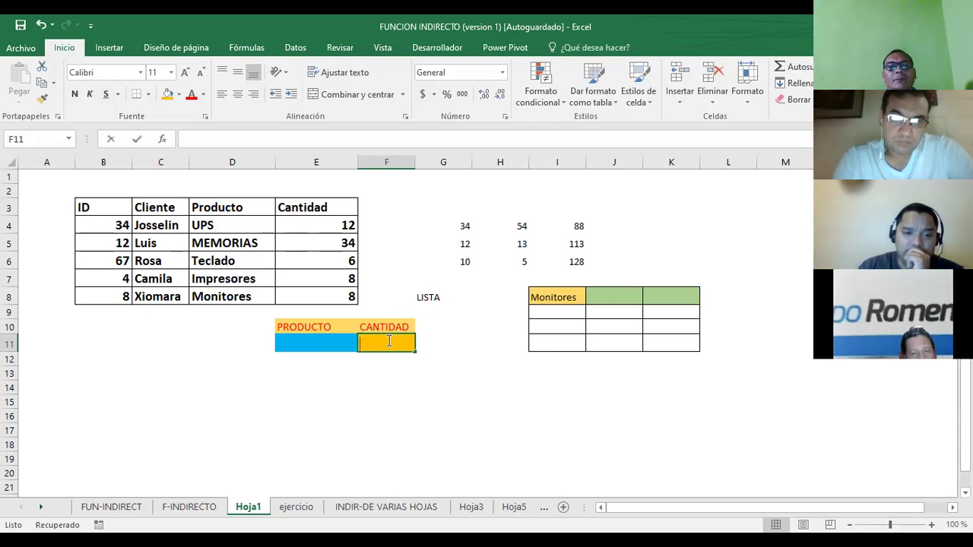
Step: Enter =INDIRECTO(E11) in F11, which shows #¡REF! while E11 is empty
type("=")
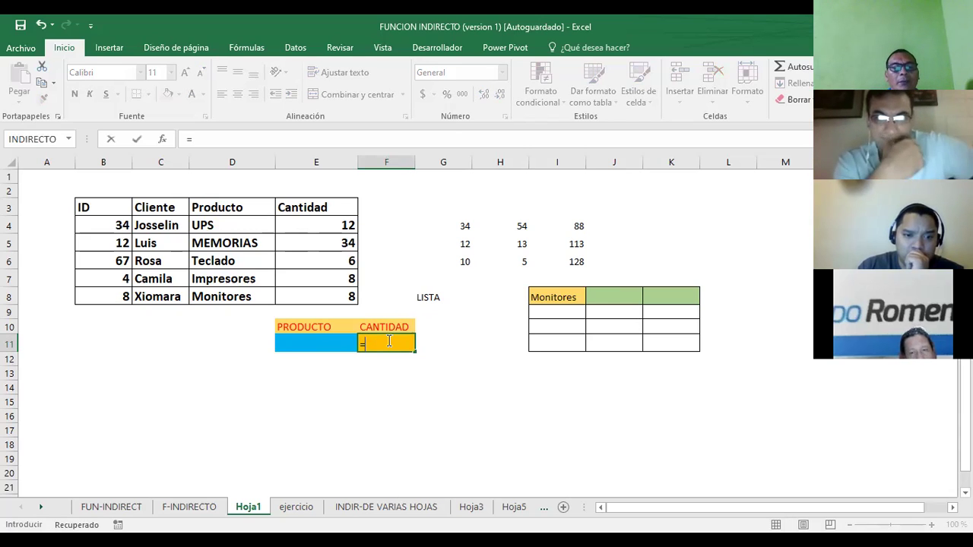
type("INDIRECTO")
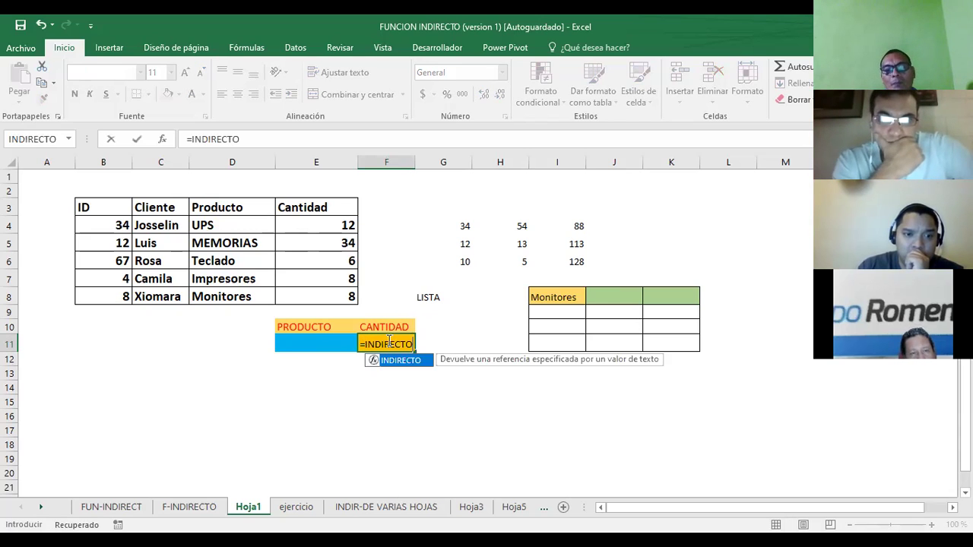
type("(")
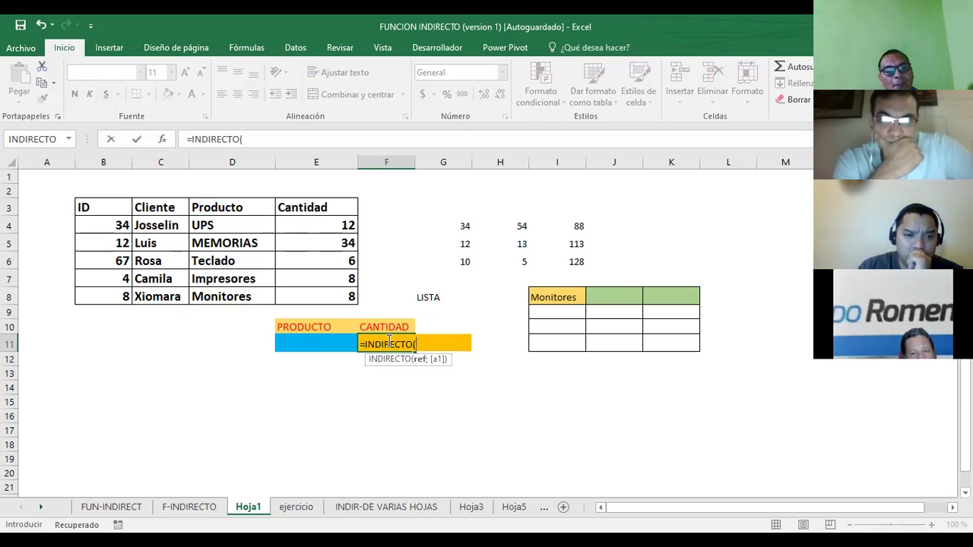
type("E11")
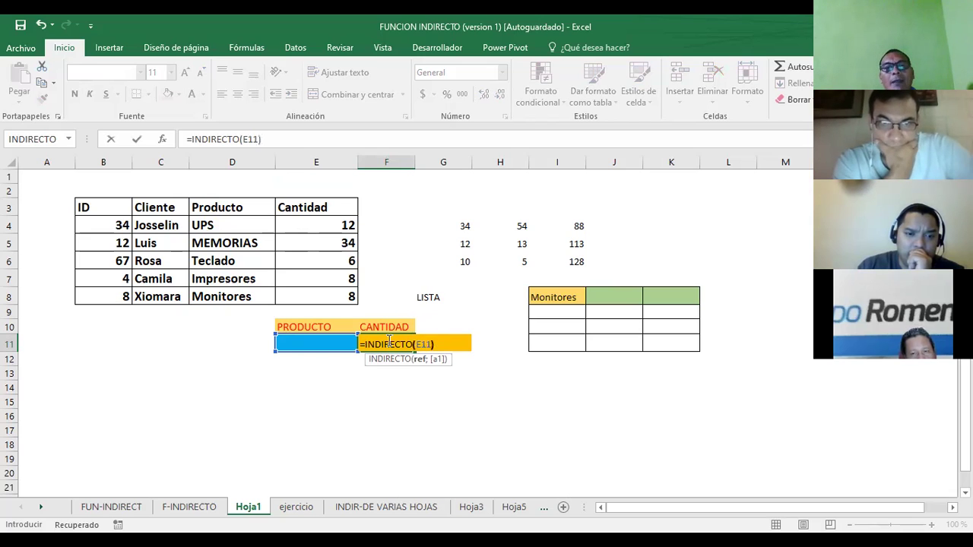
key("Return")
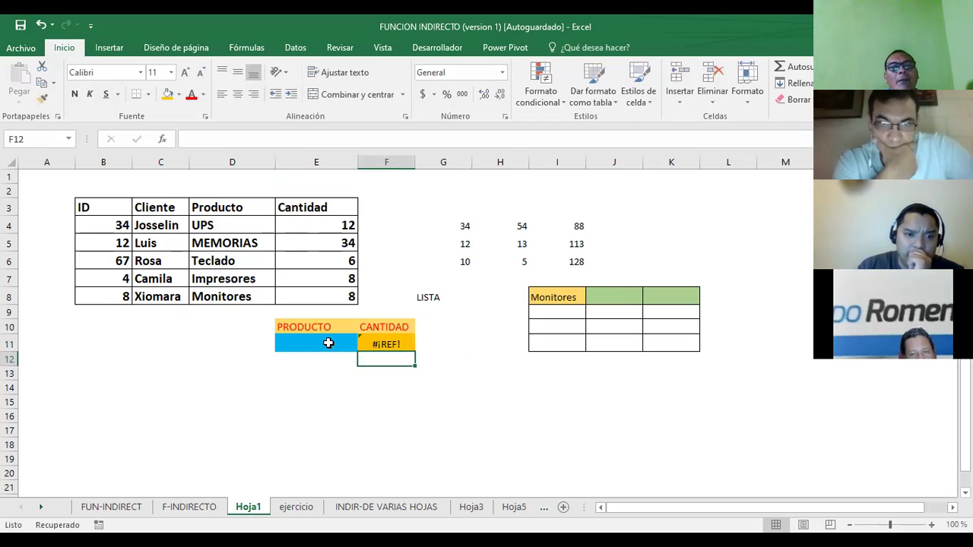
left_click(327, 344)
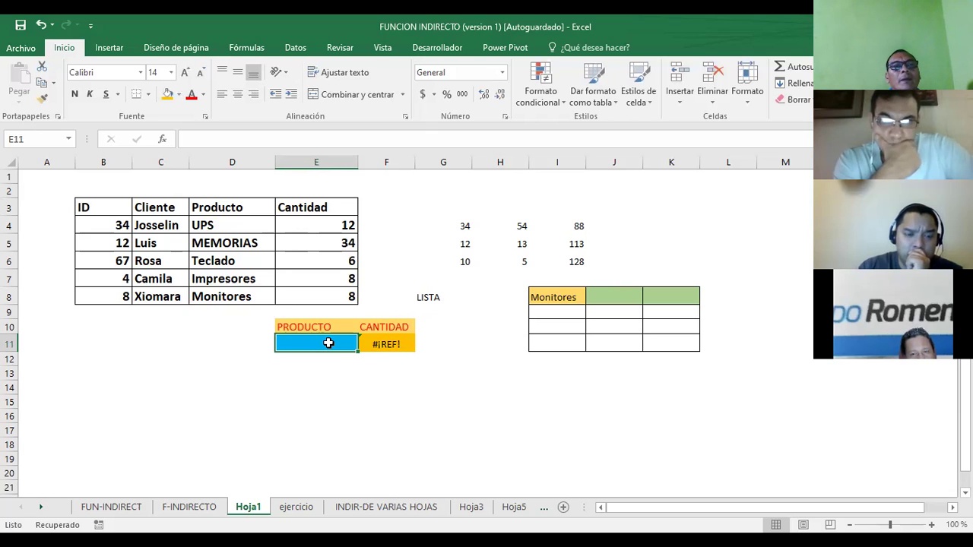
Step: Enter E4 in E11 (F11 shows 12), then change it to E6 so F11 shows 6
type("E4")
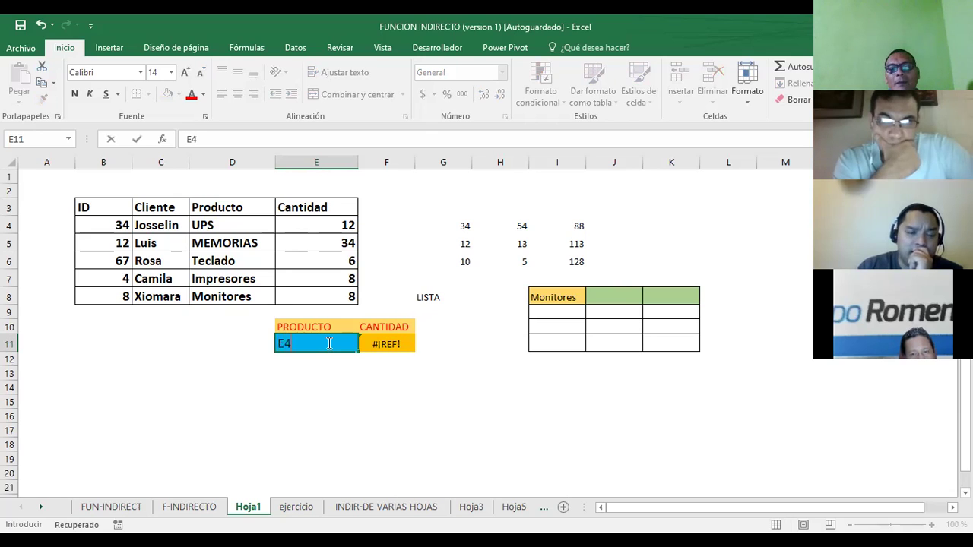
key("Return")
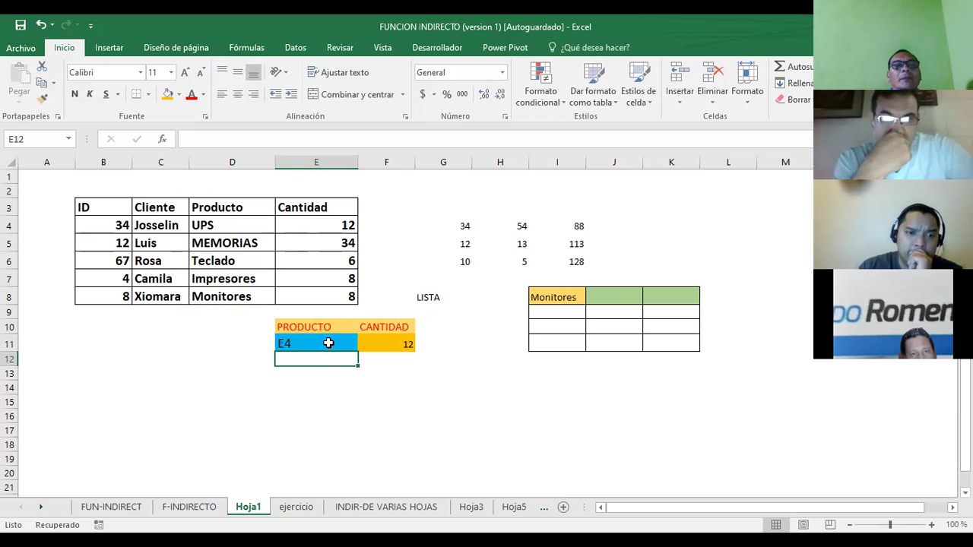
left_click(328, 344)
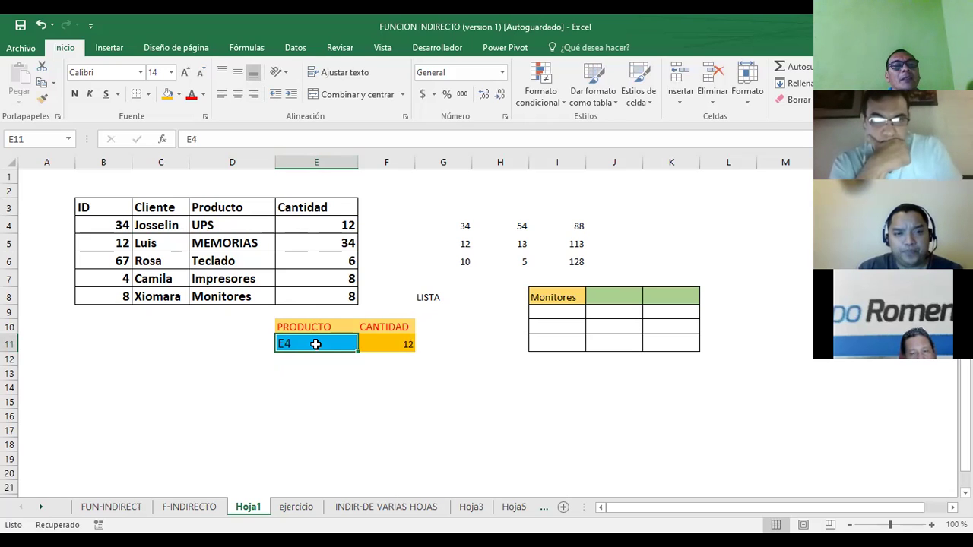
key("BackSpace")
type("E")
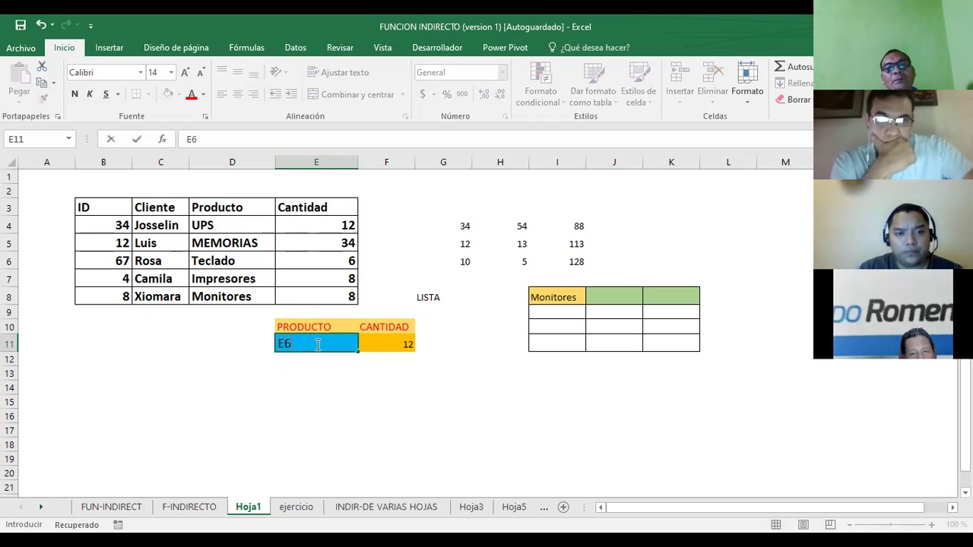
key("Return")
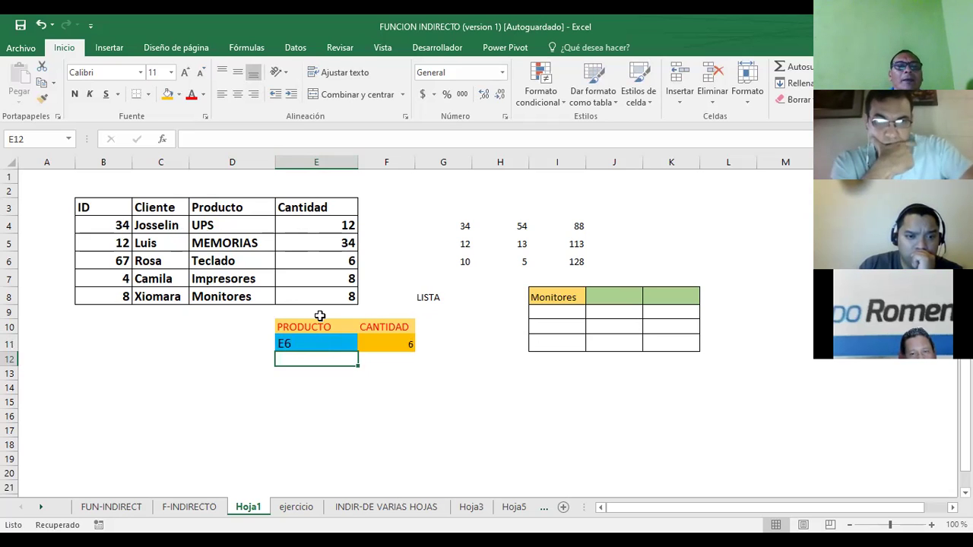
Step: Increase the font size of the CANTIDAD result 6 in F11 and review the E6 reference
left_click(394, 346)
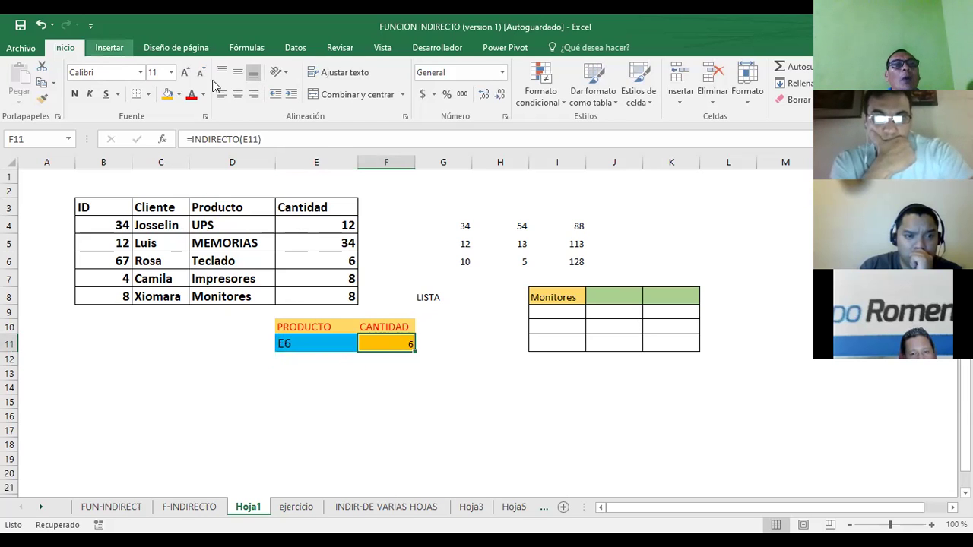
left_click(186, 73)
left_click(186, 73)
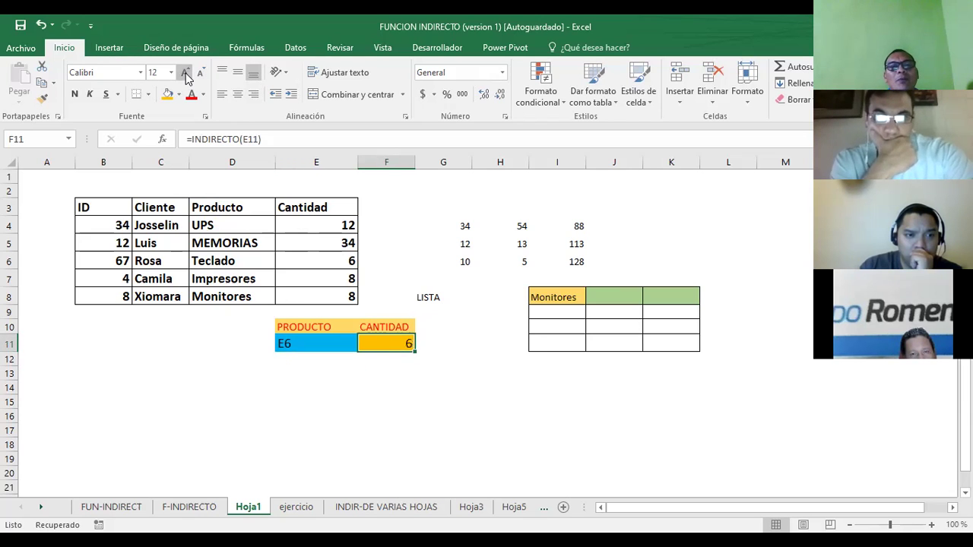
left_click(221, 358)
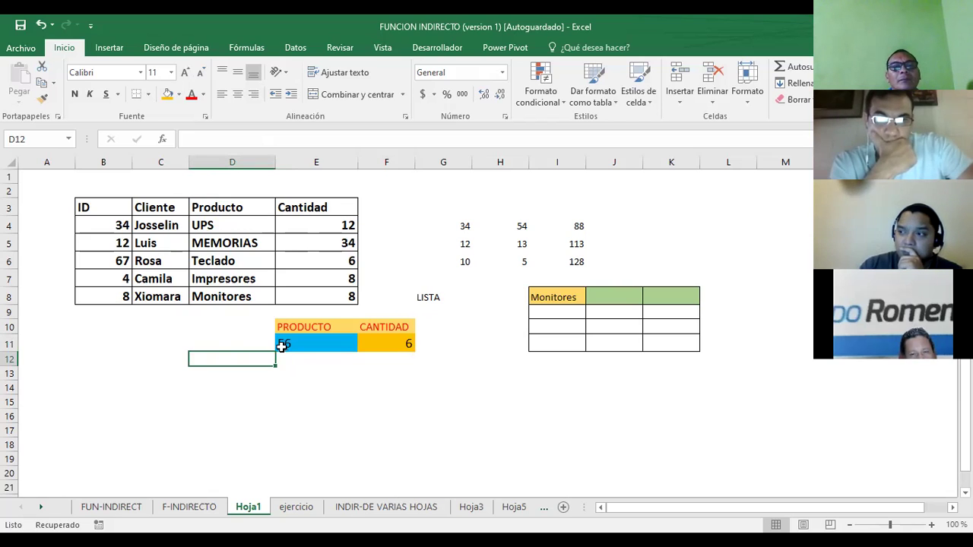
left_click(294, 348)
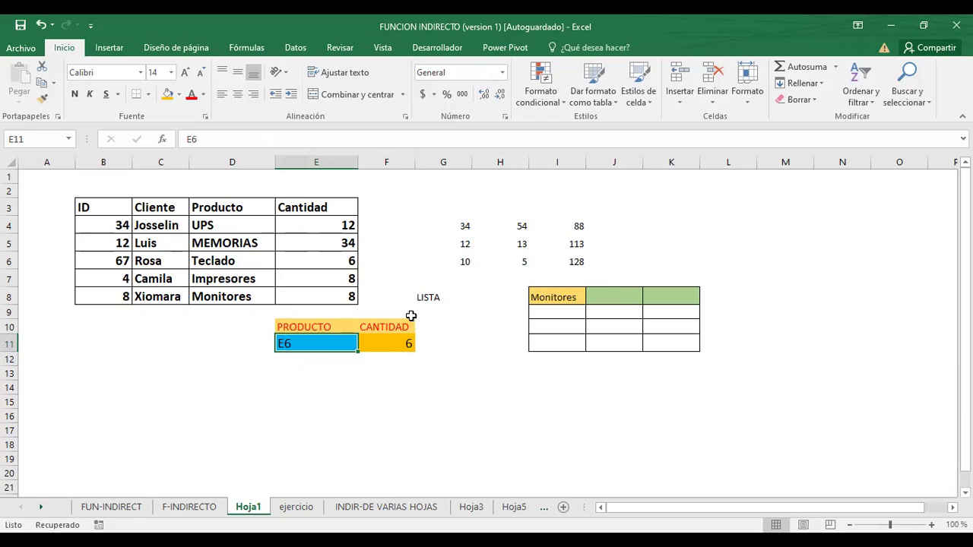
left_click(435, 369)
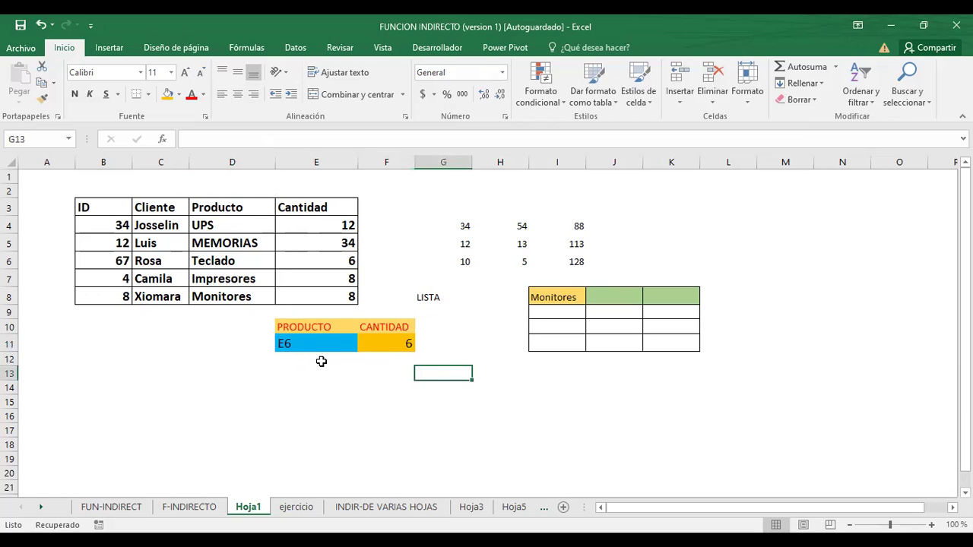
left_click(320, 343)
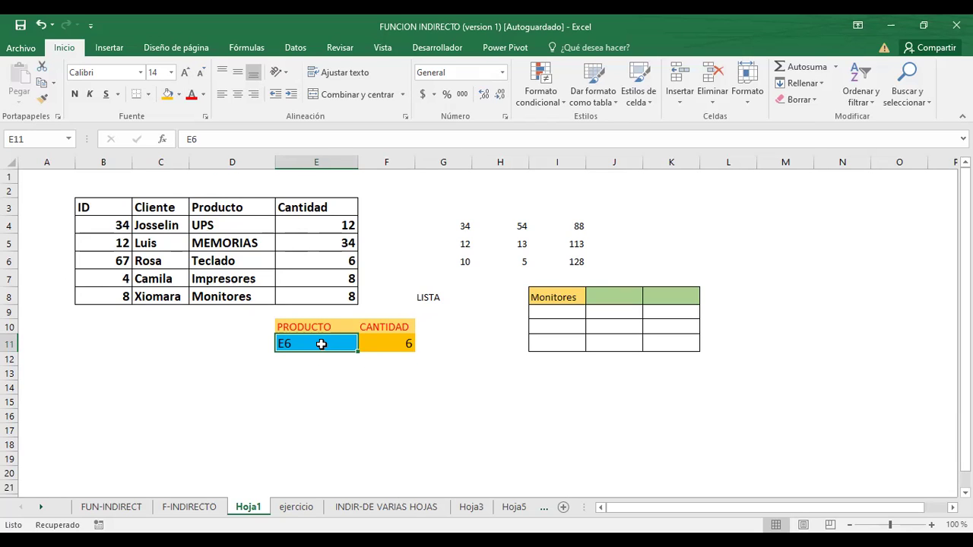
left_click(443, 372)
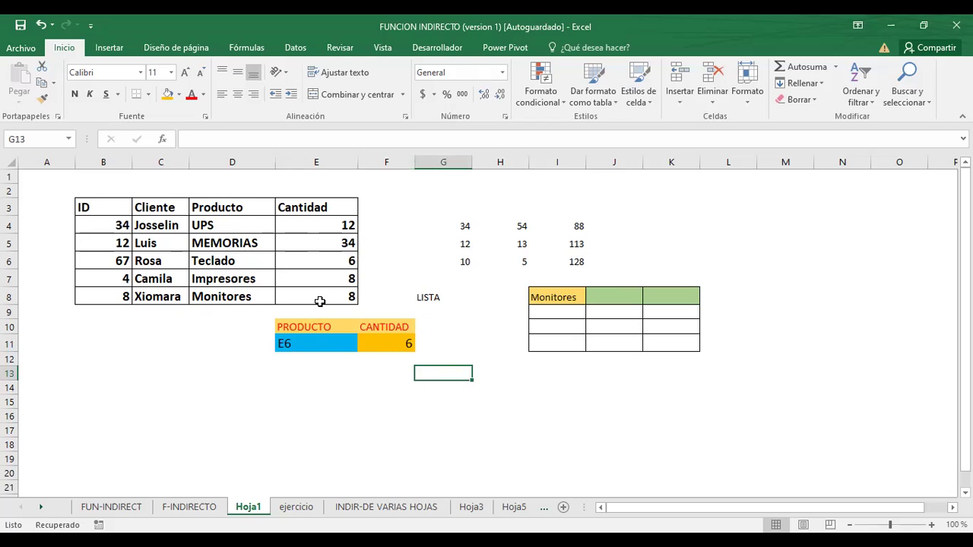
left_click(295, 508)
left_click(255, 509)
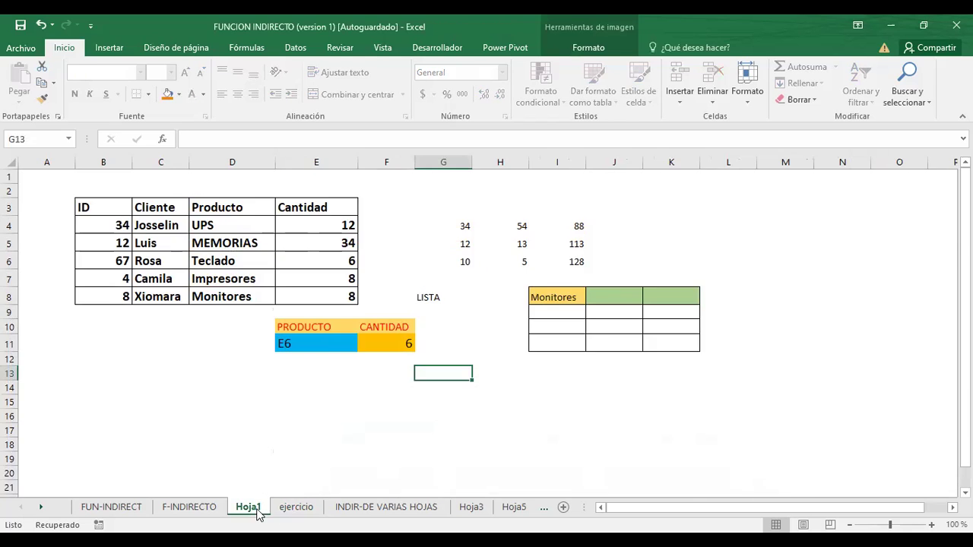
left_click(346, 511)
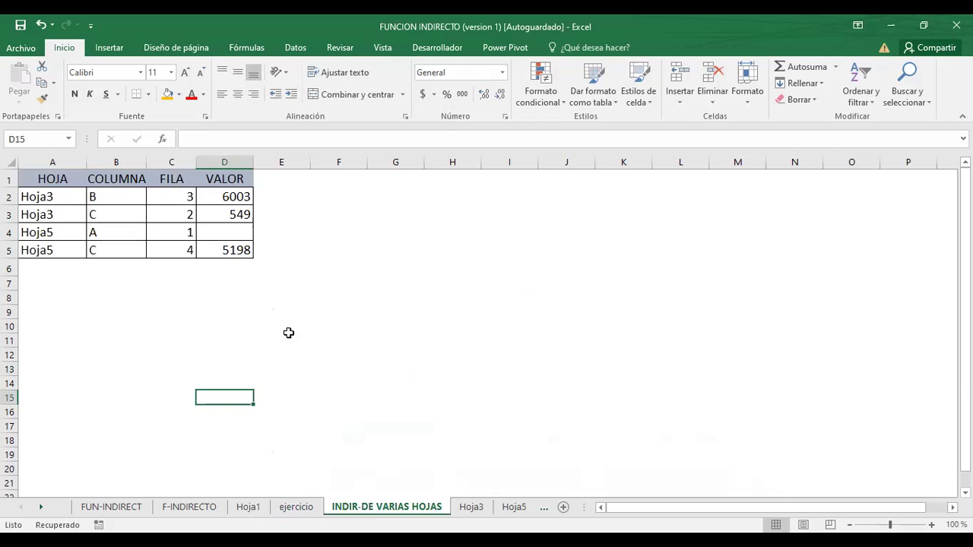
left_click(379, 280)
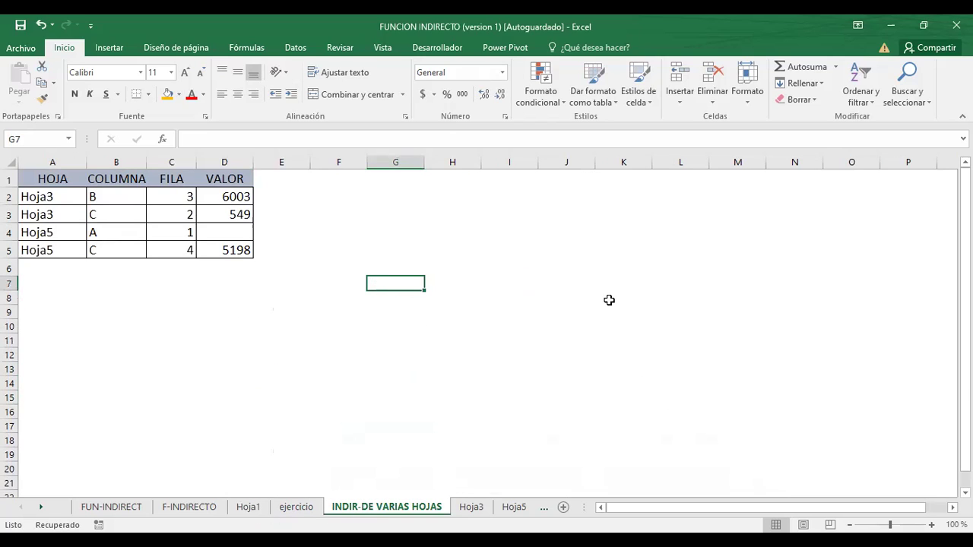
left_click(115, 314)
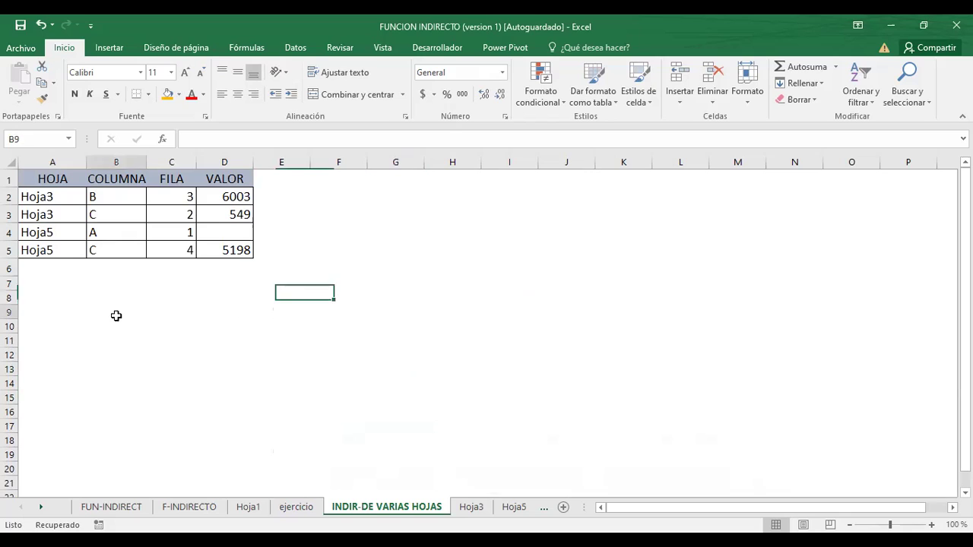
left_click(282, 340)
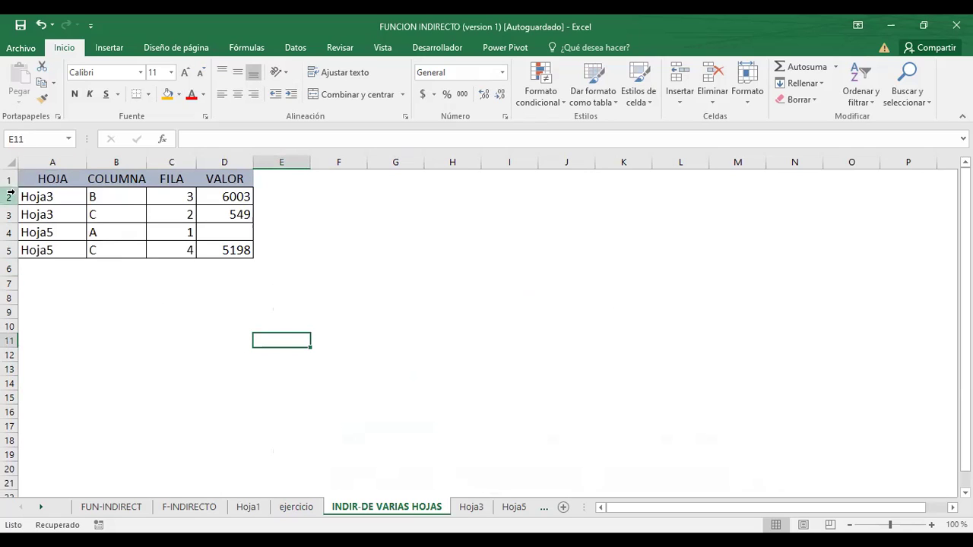
left_click(387, 218)
left_click(41, 180)
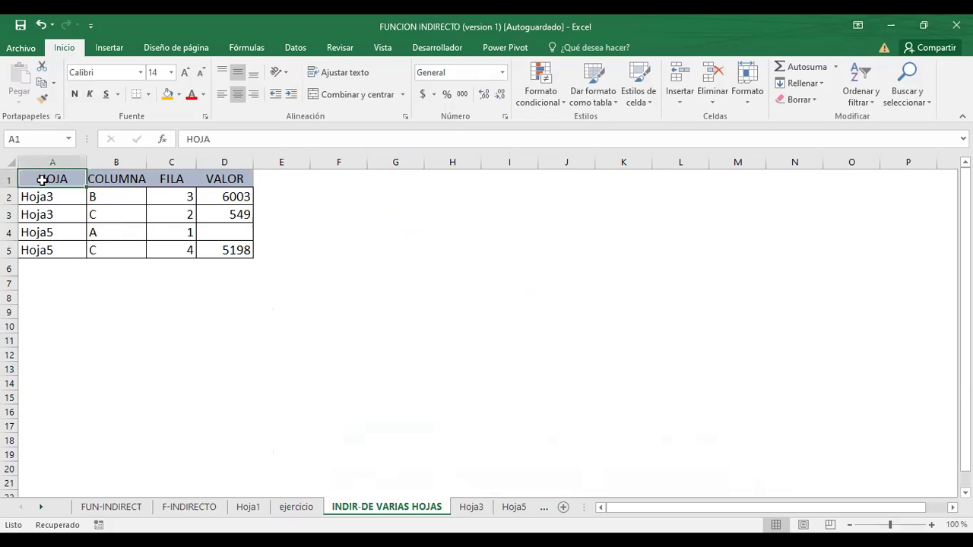
left_click(111, 182)
left_click(167, 185)
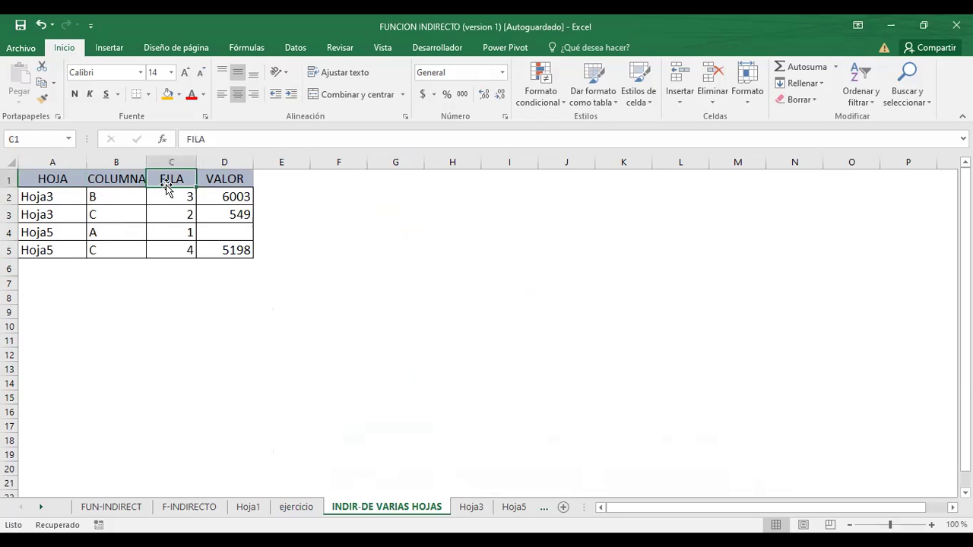
left_click(226, 181)
left_click(408, 234)
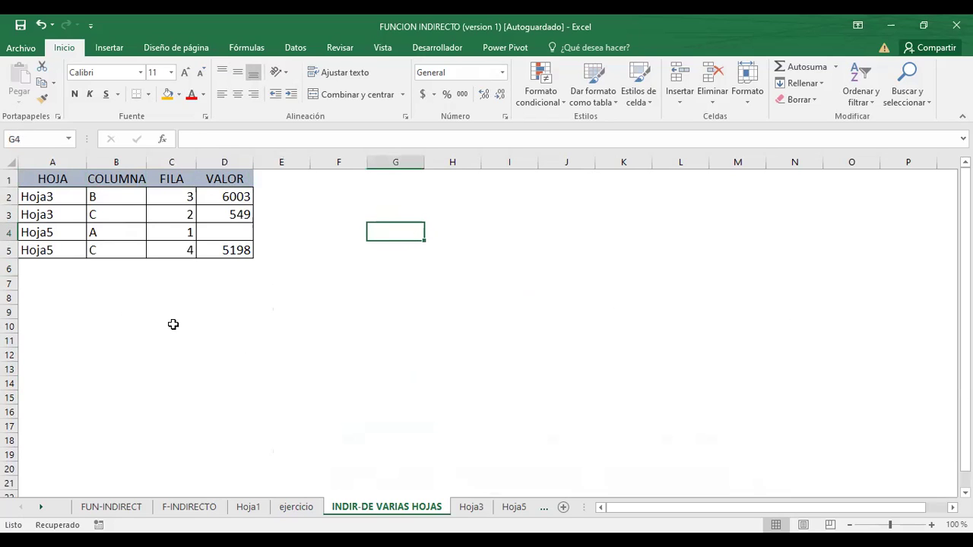
left_click(37, 197)
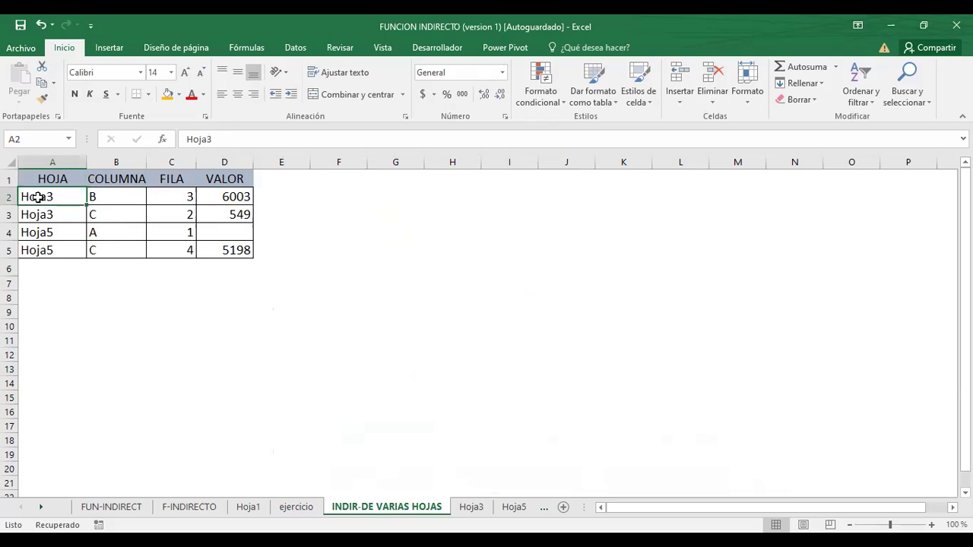
left_click(51, 216)
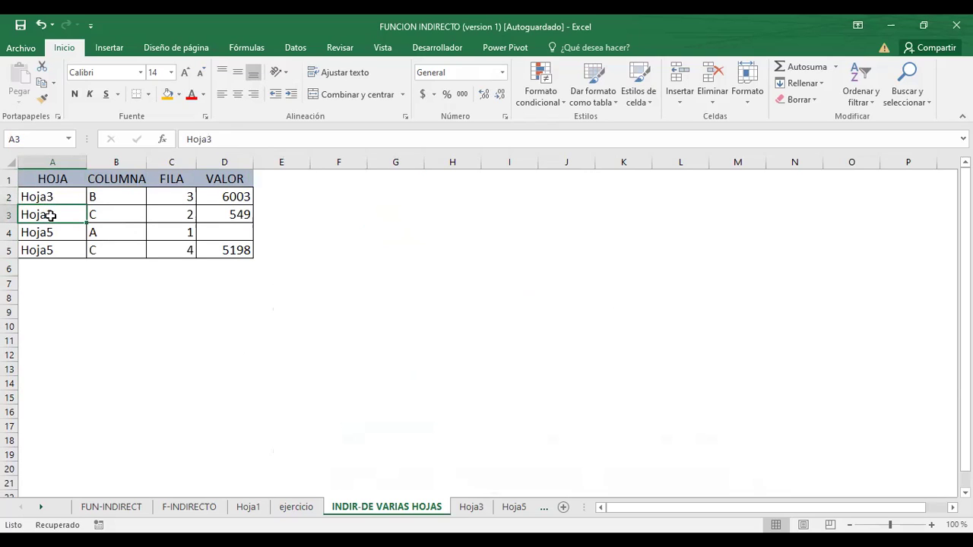
left_click(44, 235)
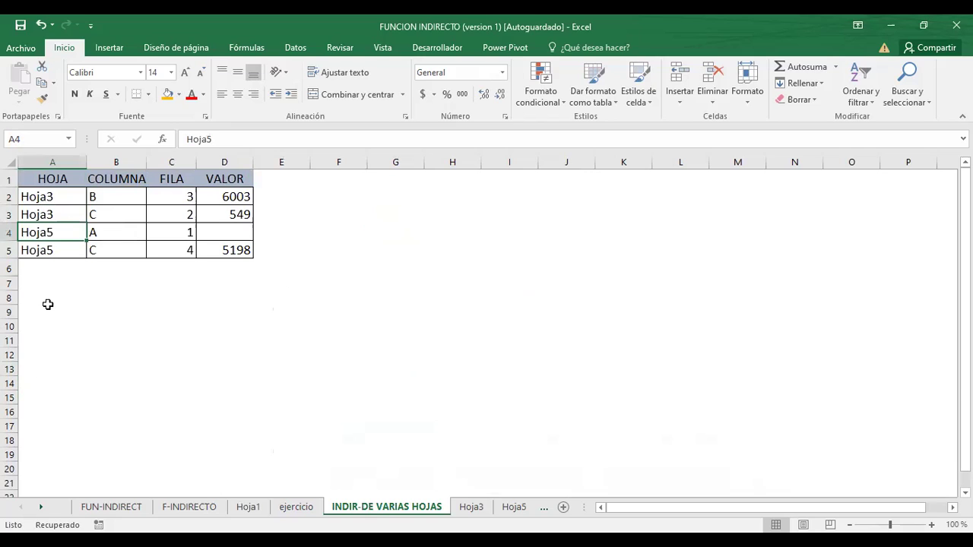
left_click(45, 252)
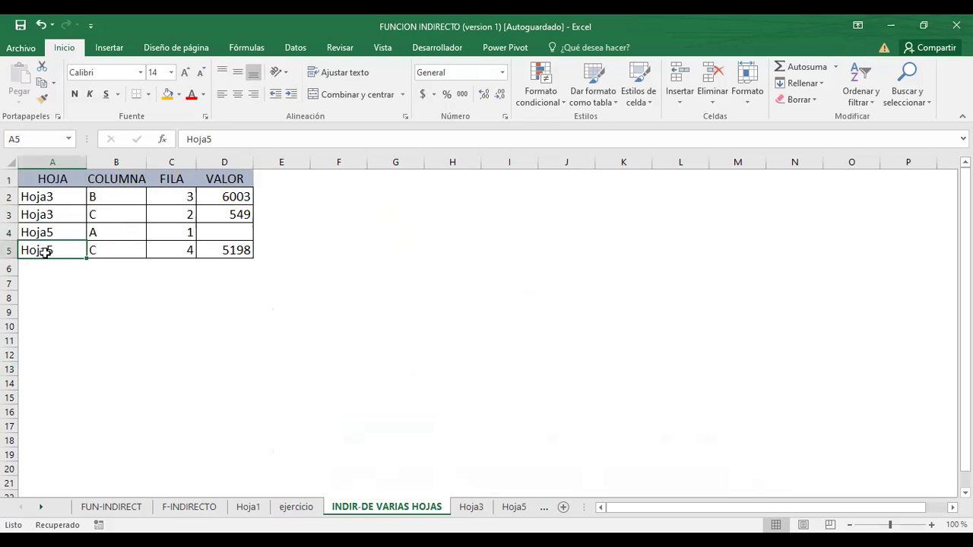
left_click(127, 194)
left_click(117, 217)
left_click(124, 236)
left_click(118, 252)
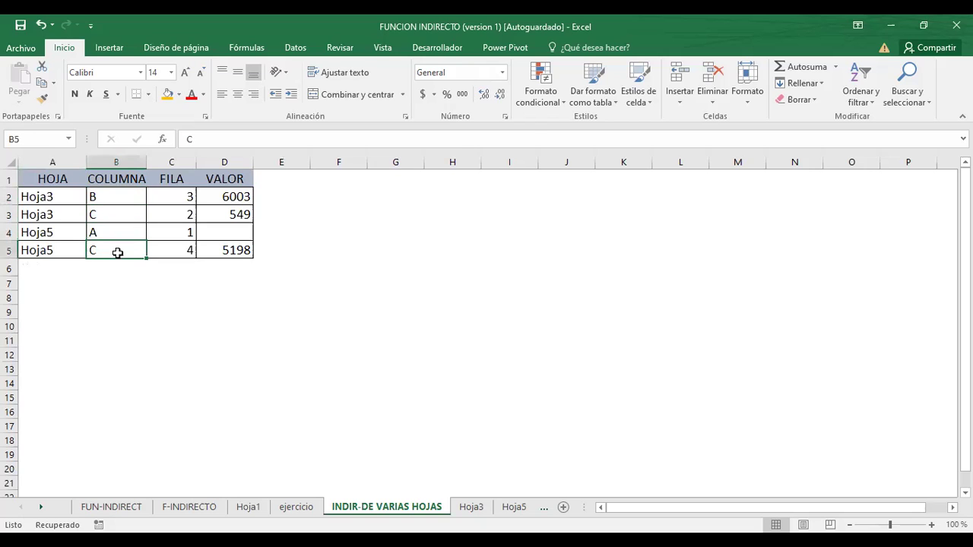
left_click(182, 197)
left_click(174, 214)
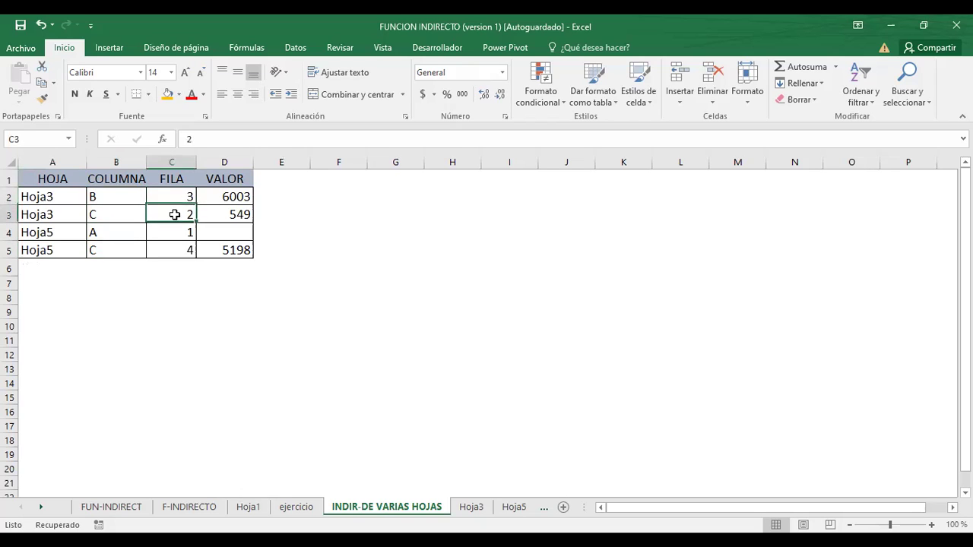
left_click(165, 237)
left_click(166, 253)
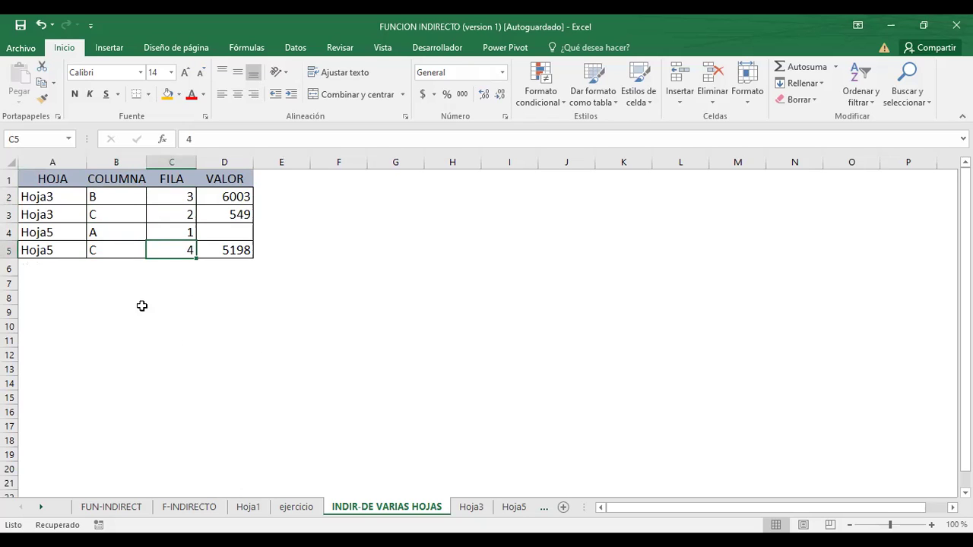
left_click(33, 201)
left_click(39, 211)
left_click(66, 198)
left_click(65, 213)
left_click(65, 199)
left_click(66, 217)
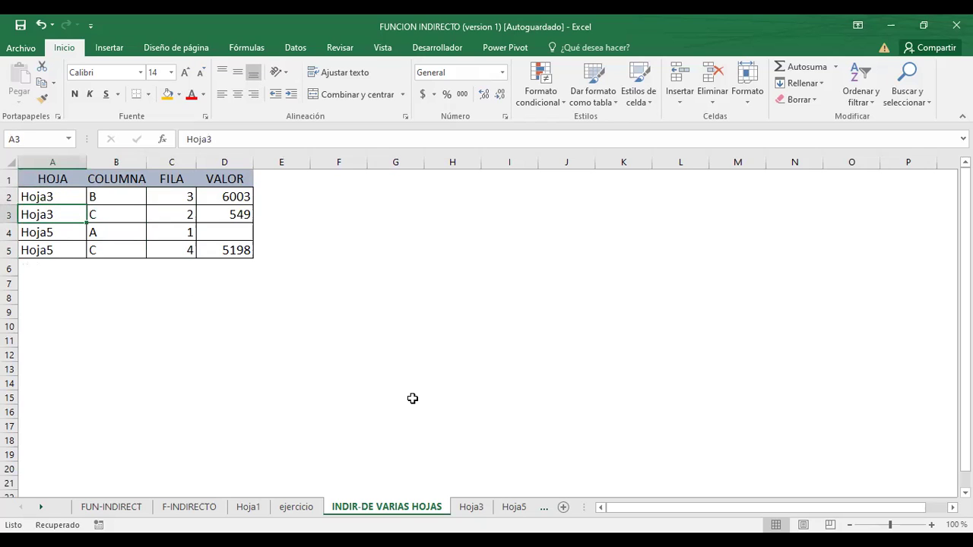
Step: On Hoja3, enlarge the A1:C4 numbers to font size 16 and widen the columns
left_click(472, 507)
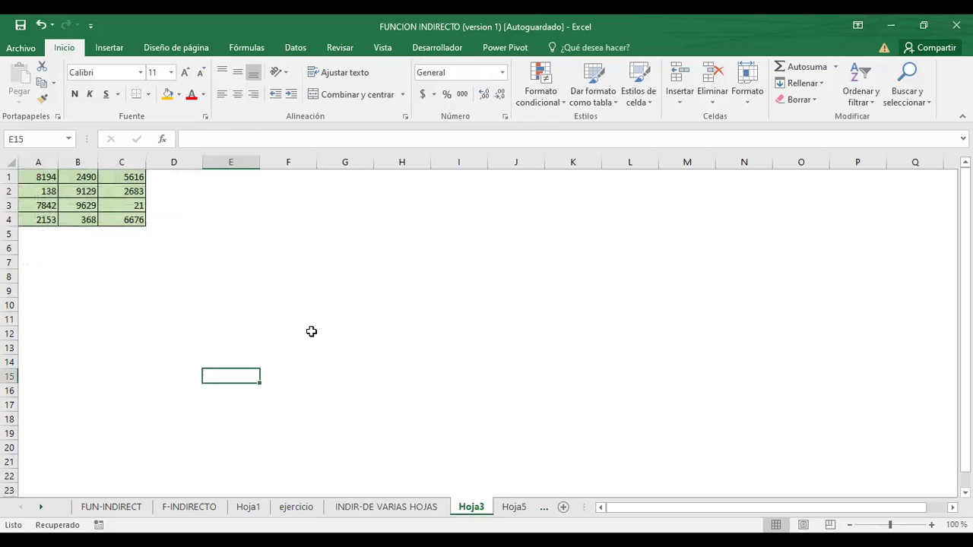
left_click_drag(34, 174, 126, 220)
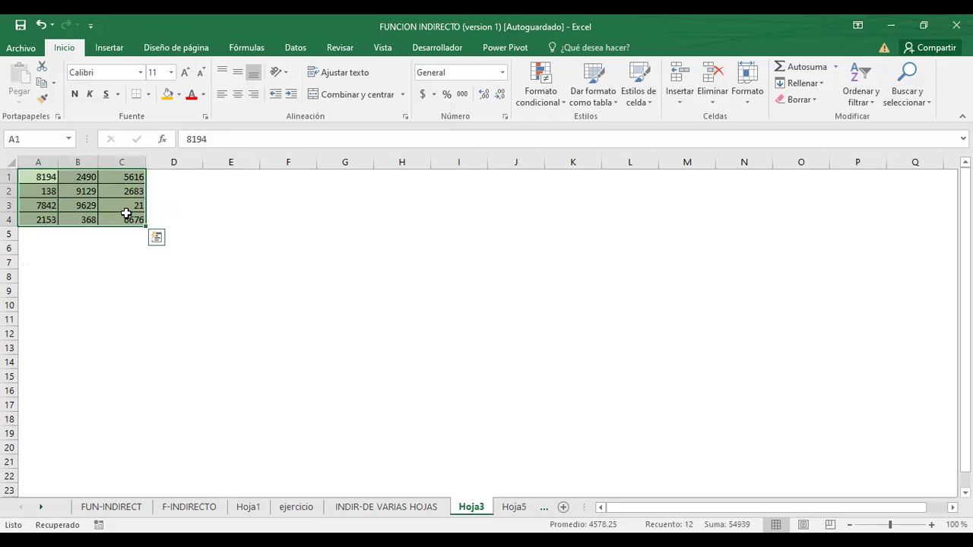
left_click(187, 76)
left_click(187, 76)
left_click(187, 76)
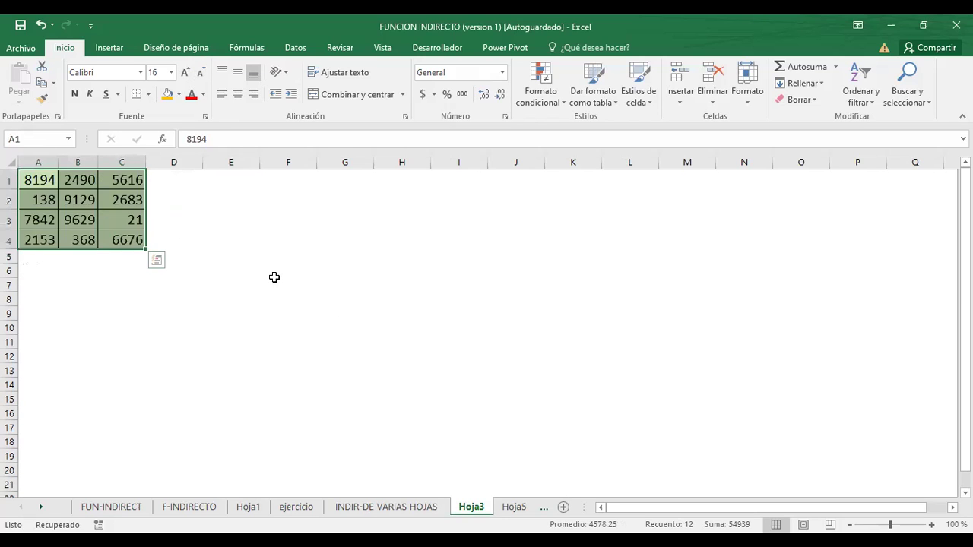
left_click(199, 230)
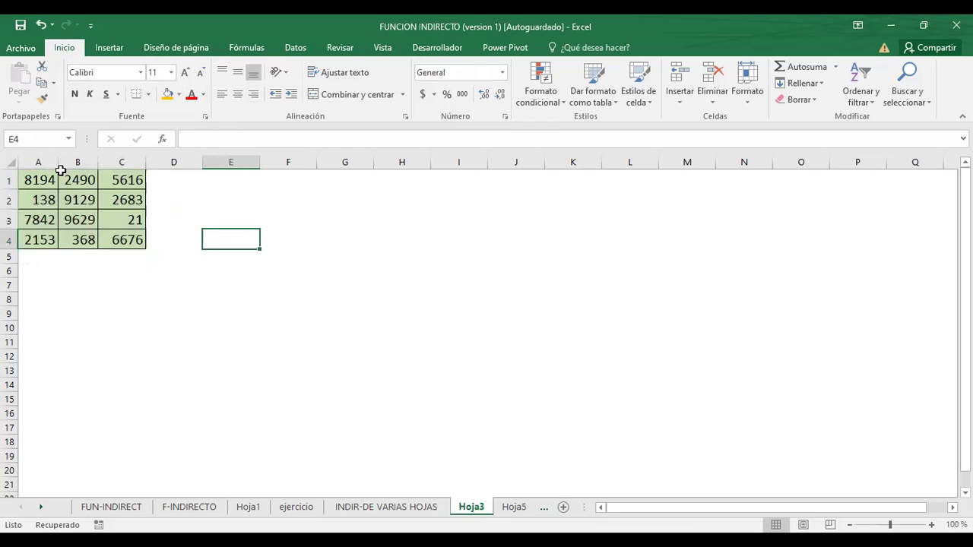
left_click_drag(58, 163, 213, 163)
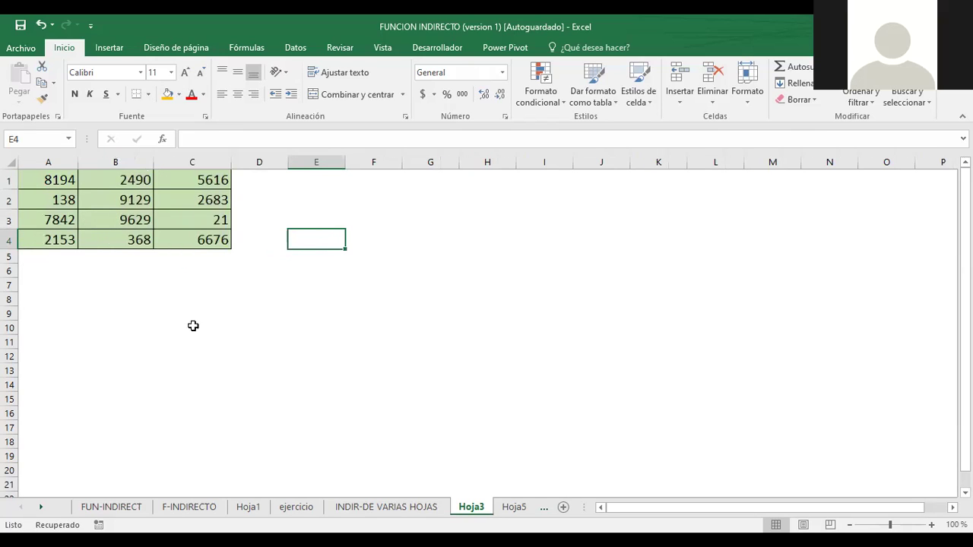
Step: Point out 8194, 2490 and 5616 in row 1, then return to INDIR-DE VARIAS HOJAS
left_click(47, 179)
left_click(118, 180)
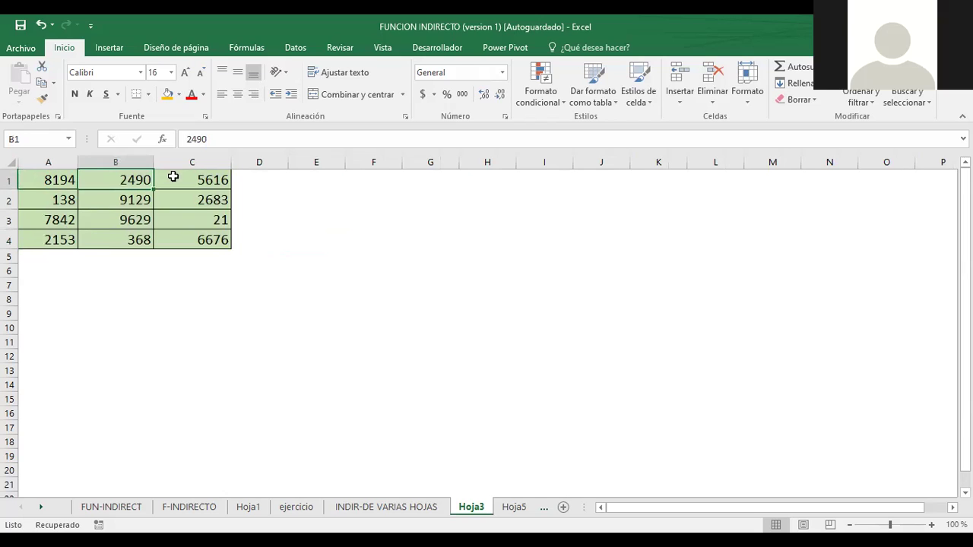
left_click(216, 181)
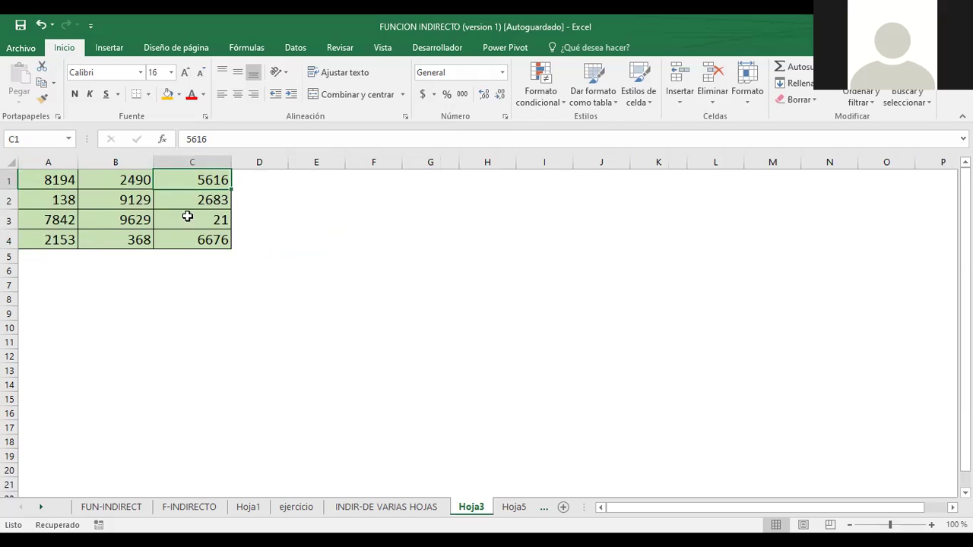
left_click(418, 508)
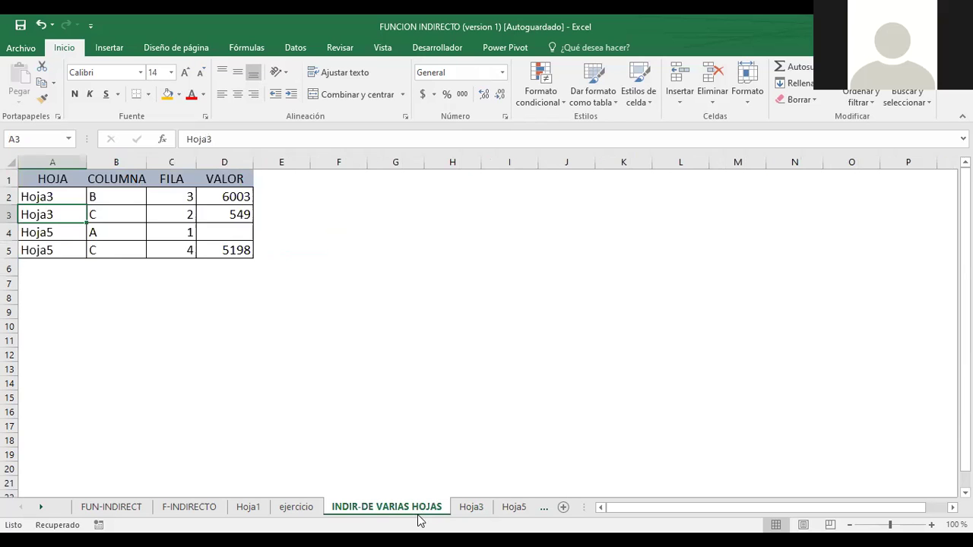
Step: On Hoja5, enlarge the A1:C4 numbers to size 16 and widen columns B and C
left_click(512, 509)
left_click_drag(43, 178, 163, 219)
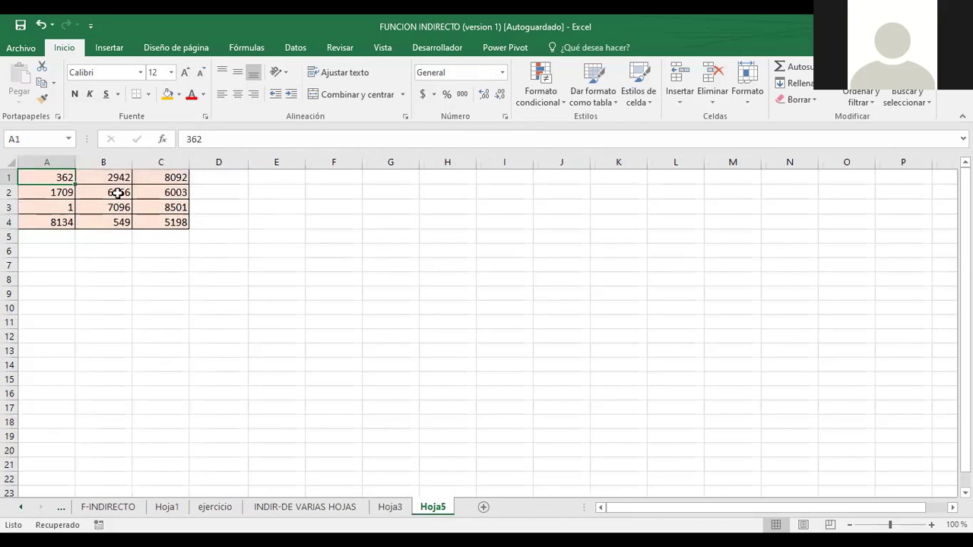
left_click(182, 73)
left_click(182, 74)
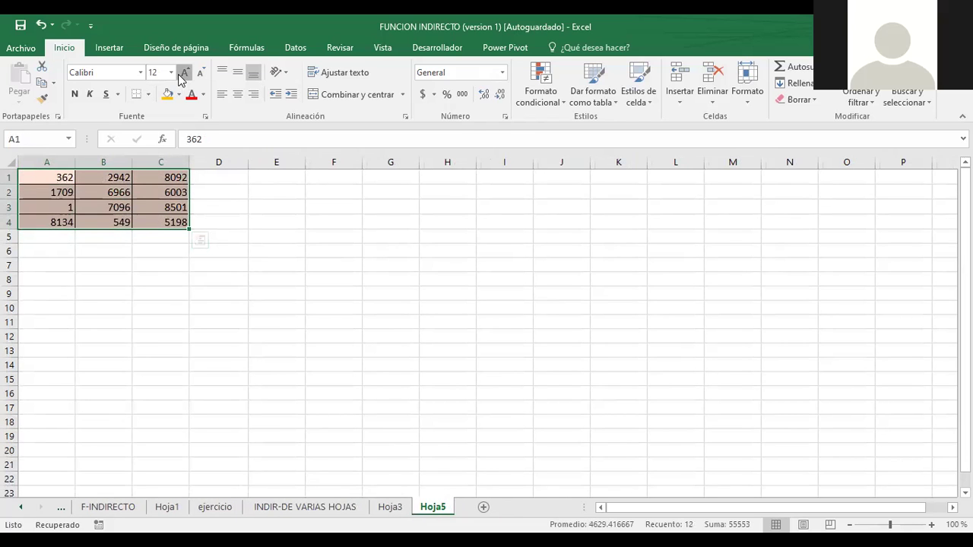
left_click(182, 74)
left_click(333, 239)
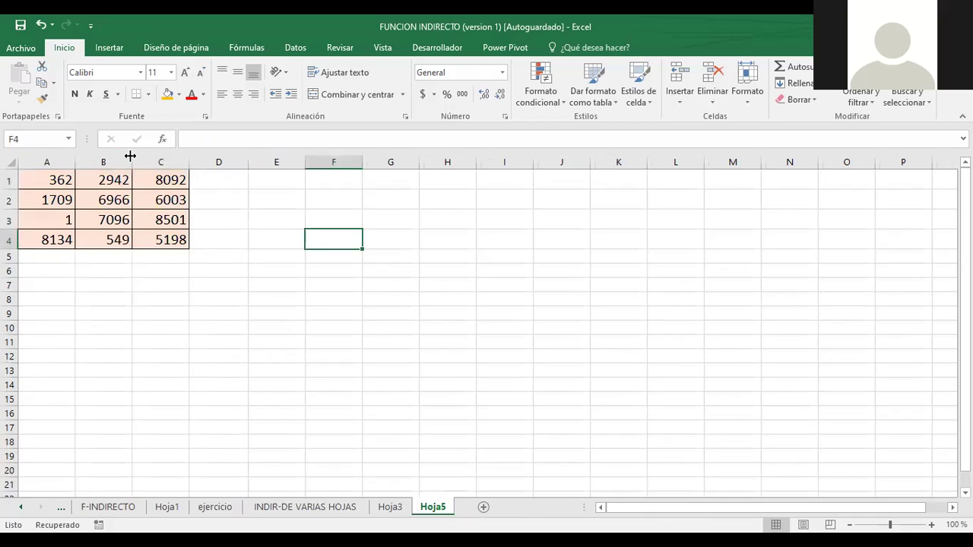
left_click_drag(189, 165, 217, 165)
left_click_drag(131, 162, 139, 162)
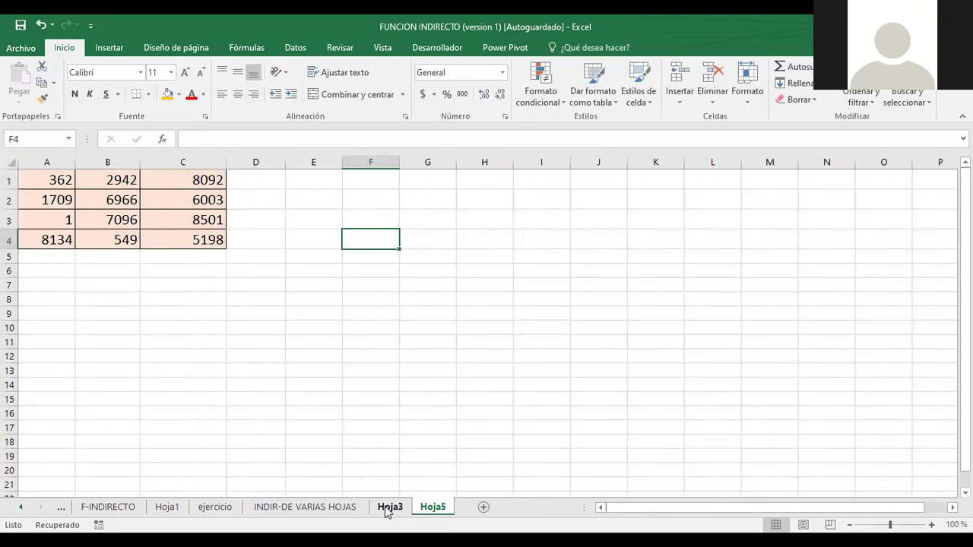
Step: Compare Hoja3 with Hoja5, then review Hoja3 rows 1-2: 8194, 2490, 5616, 138, 9129, 2683
left_click(387, 508)
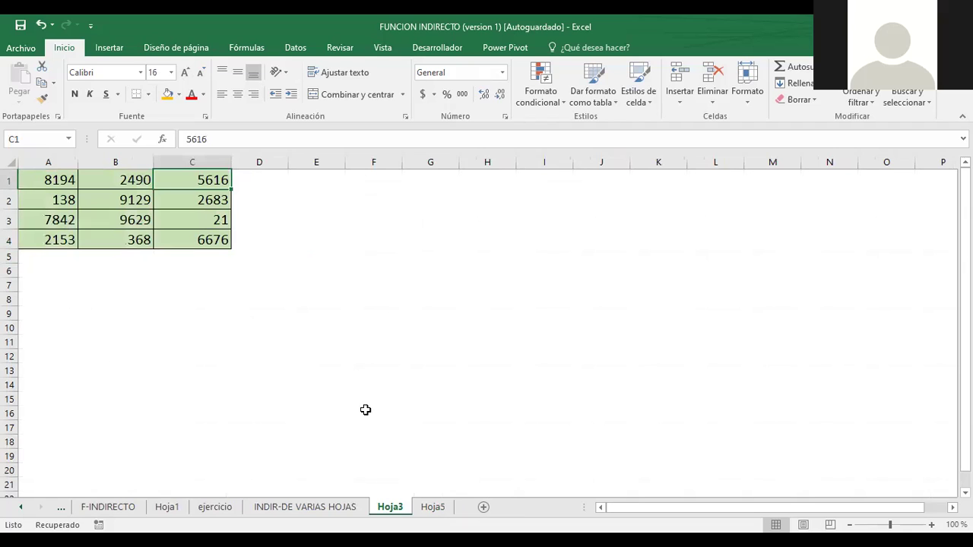
left_click(432, 510)
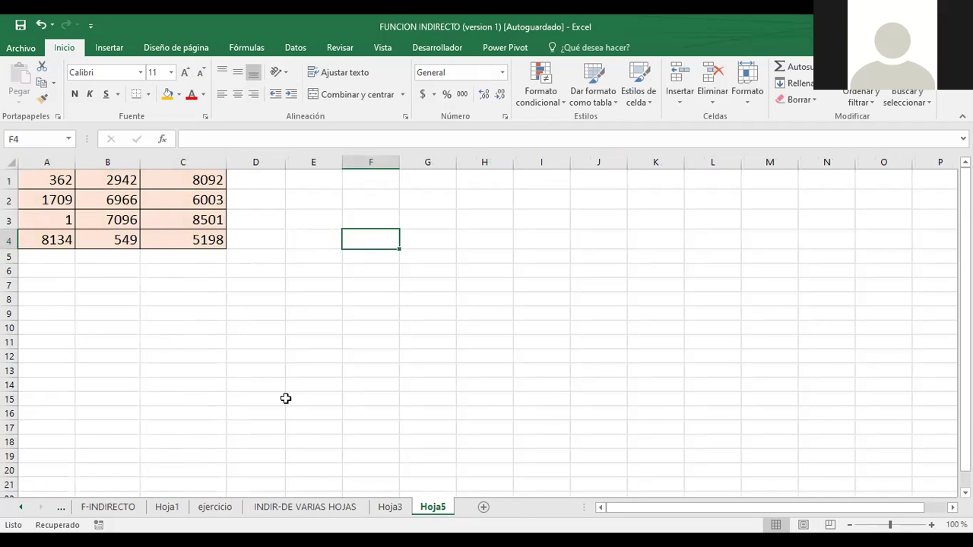
left_click(390, 508)
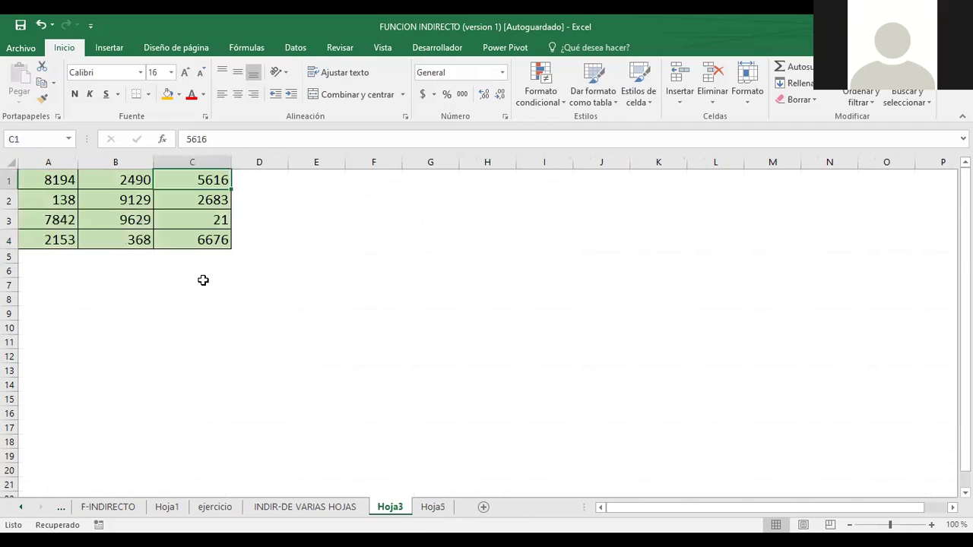
left_click(59, 181)
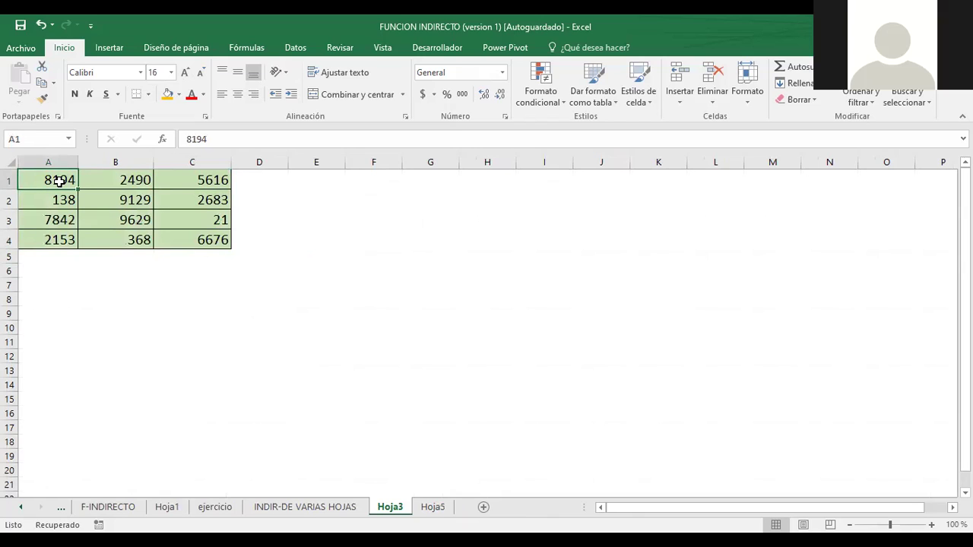
left_click(116, 180)
left_click(202, 180)
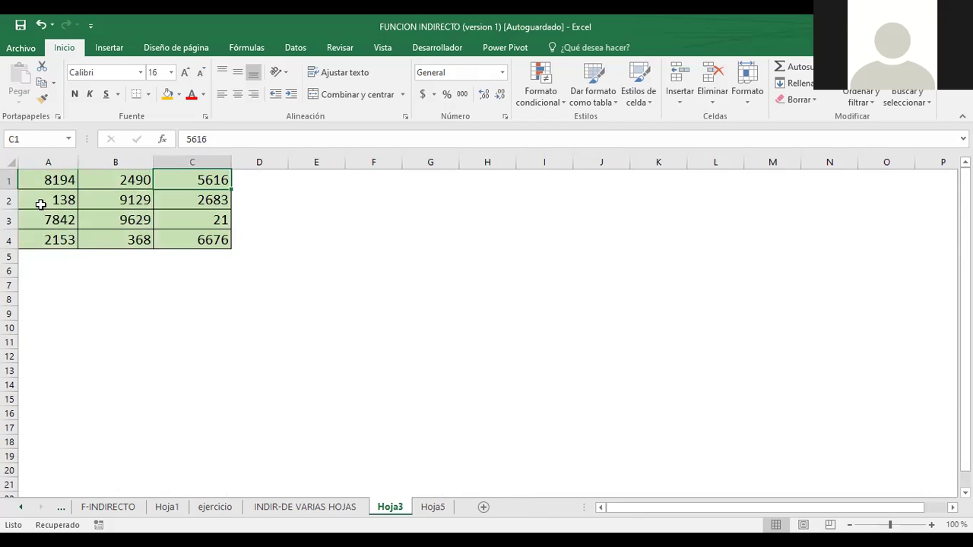
left_click(67, 201)
left_click(131, 200)
left_click(202, 201)
Step: Review Hoja3 rows 3-4: 7842, 9629, 21, 2153, 368 and 6676
left_click(59, 219)
left_click(132, 217)
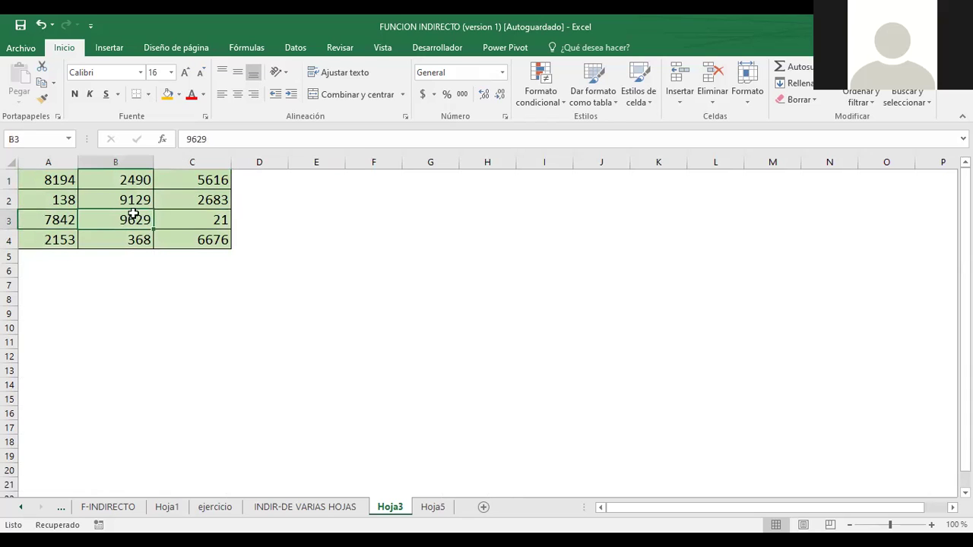
left_click(209, 220)
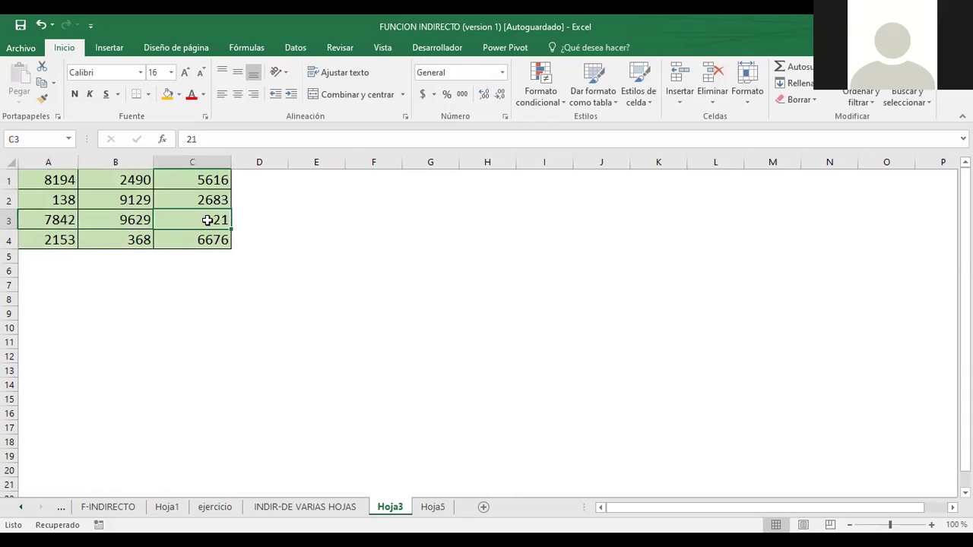
left_click(59, 241)
left_click(130, 247)
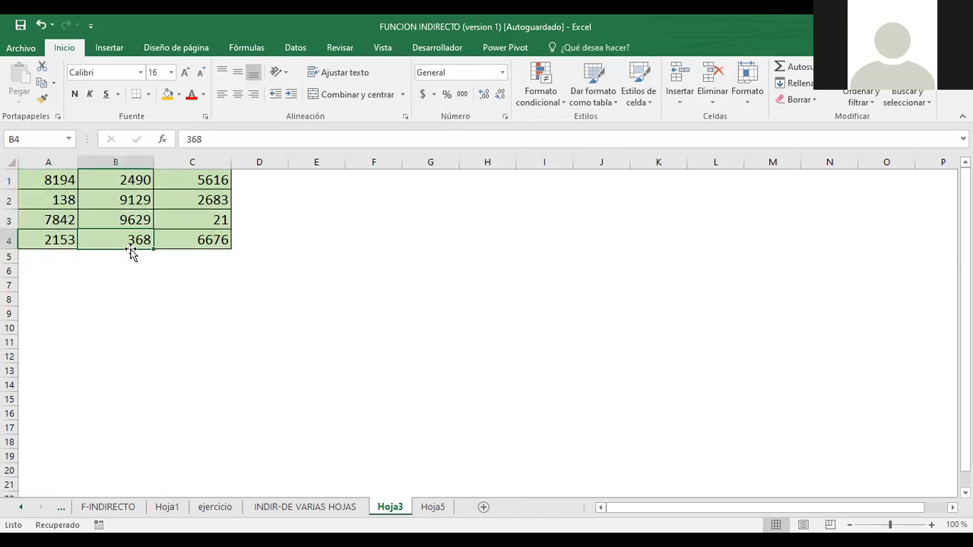
left_click(205, 242)
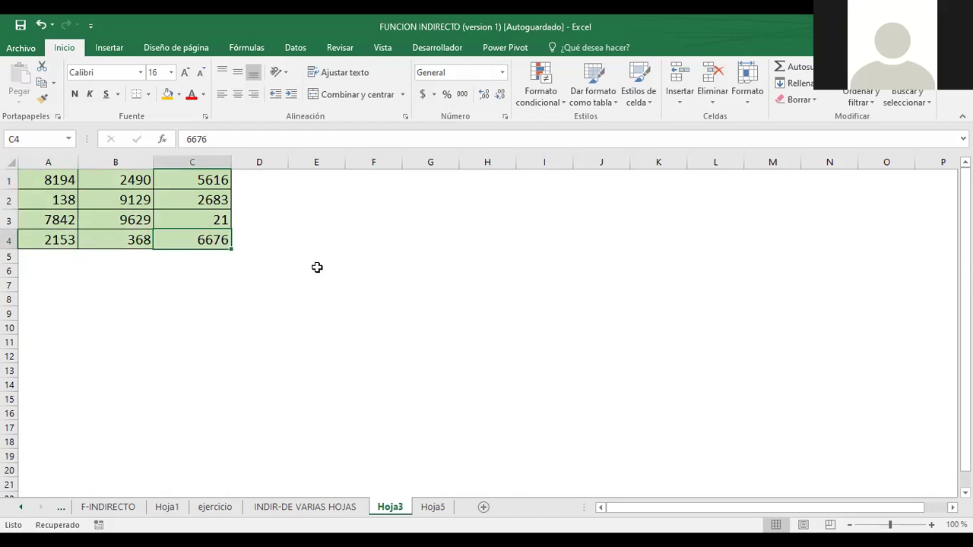
Step: On Hoja5, review the values 362, 2942, 8092, 1709, 6966, 6003, 1 and 7096
left_click(430, 508)
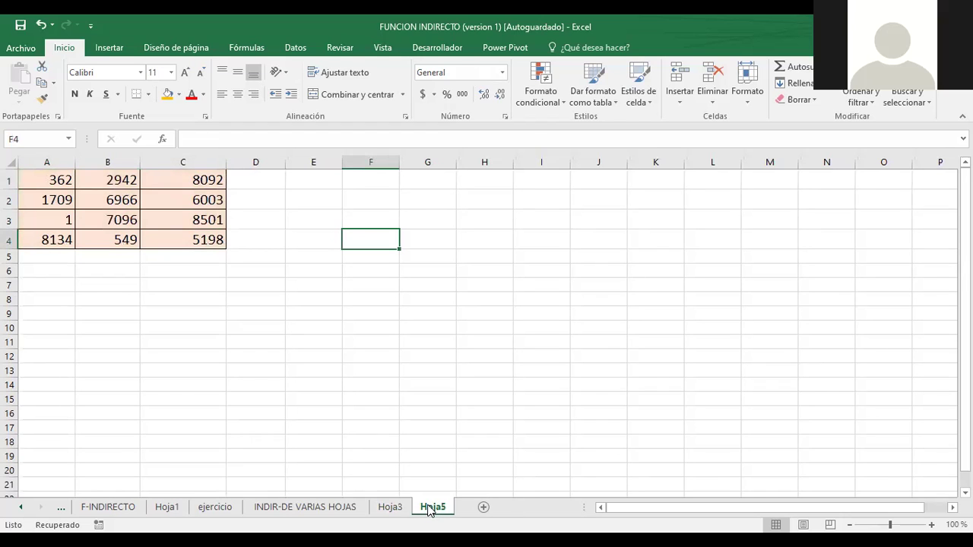
left_click(48, 181)
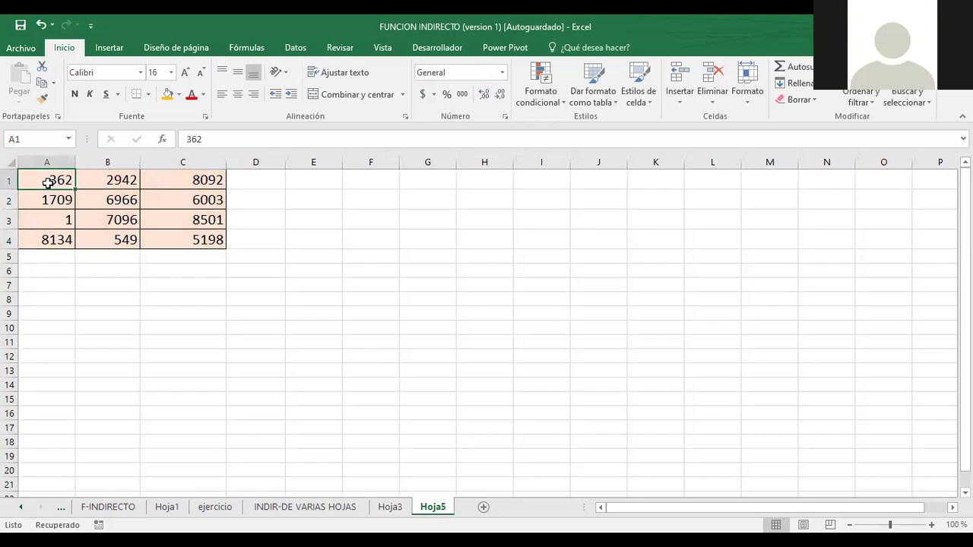
left_click(98, 179)
left_click(202, 182)
left_click(72, 202)
left_click(94, 200)
left_click(187, 206)
left_click(59, 219)
left_click(107, 225)
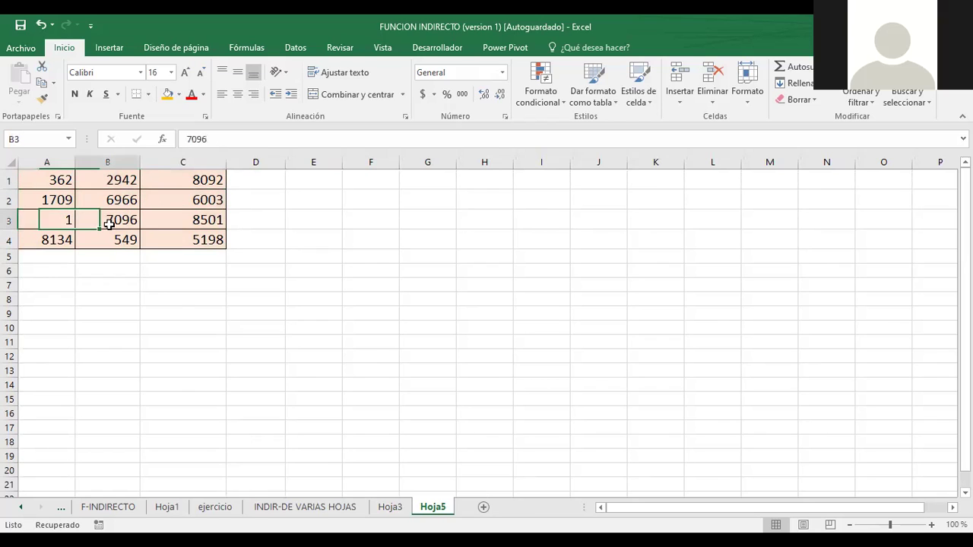
left_click(324, 276)
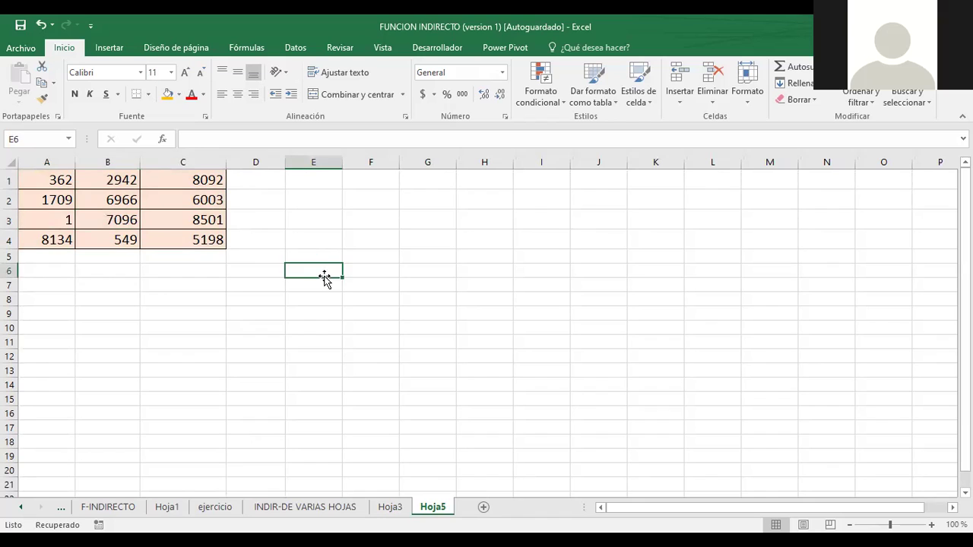
Step: From the INDIR-DE VARIAS HOJAS sheet, choose Insertar > Captura > Recorte de pantalla, landing on Hoja3
left_click(311, 511)
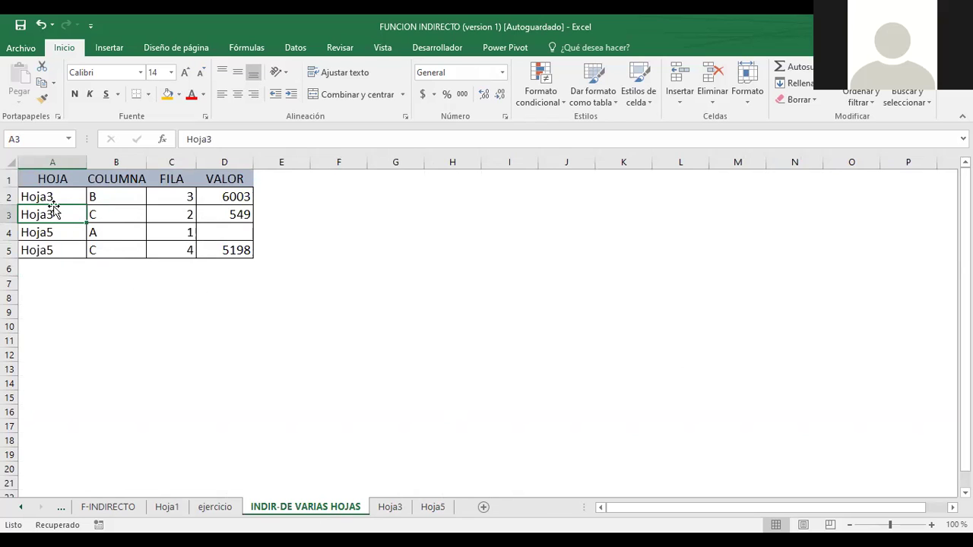
left_click(111, 50)
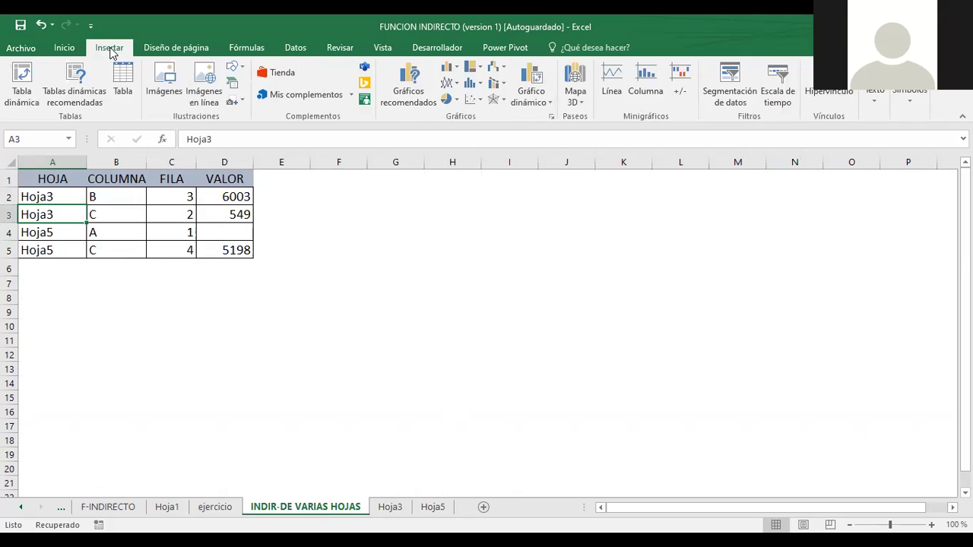
left_click(243, 103)
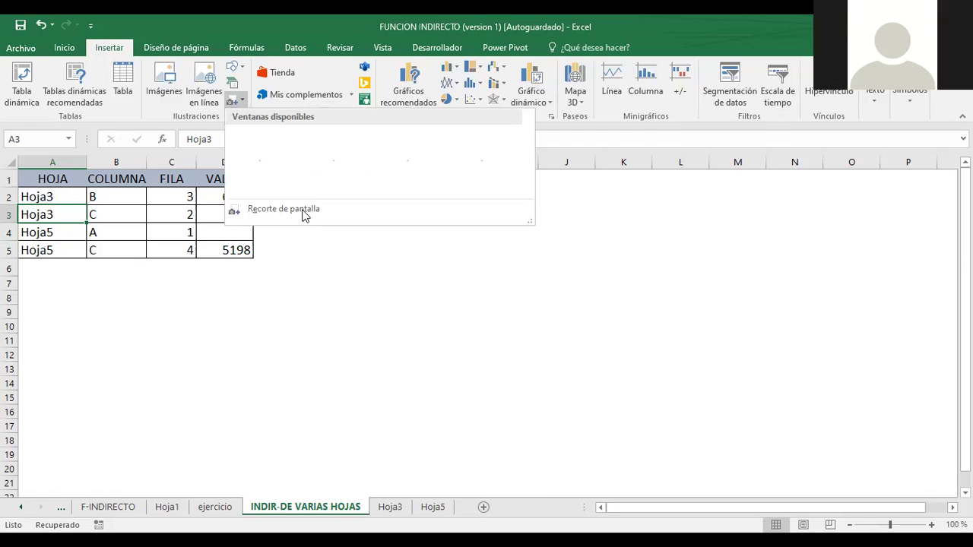
left_click(390, 507)
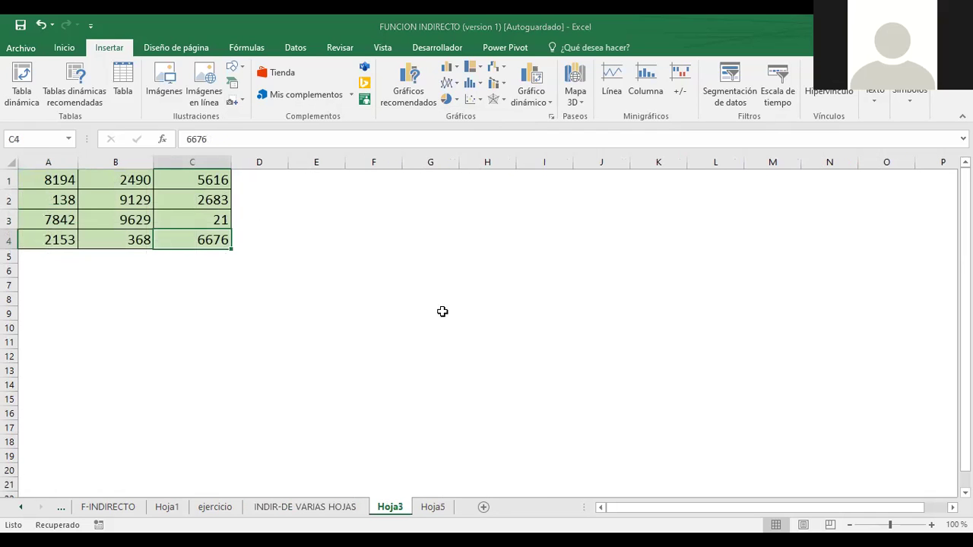
Step: Pass through Hoja3 and Hoja5, then inspect D2's =INDIRECTO(A4 & "!" & B3 & C3) returning 6003
left_click(391, 253)
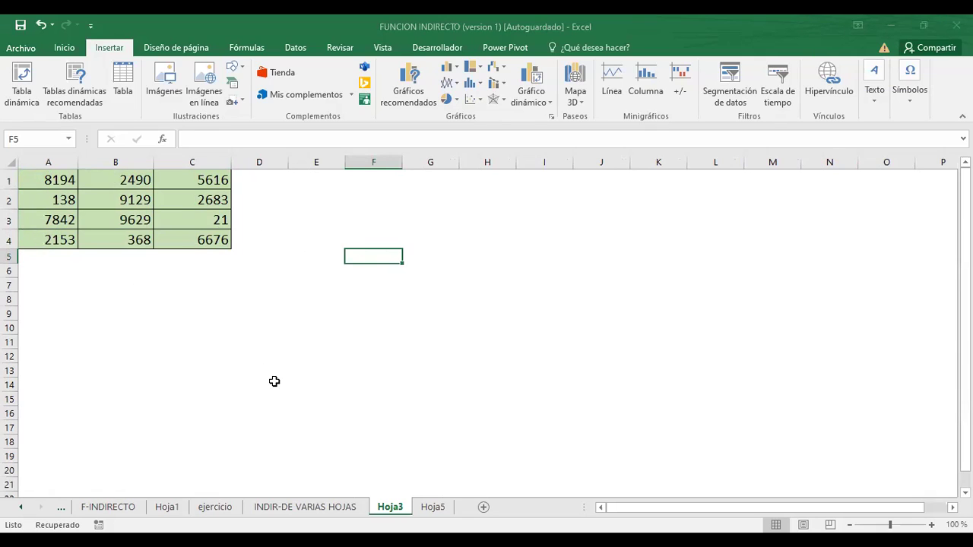
left_click(433, 508)
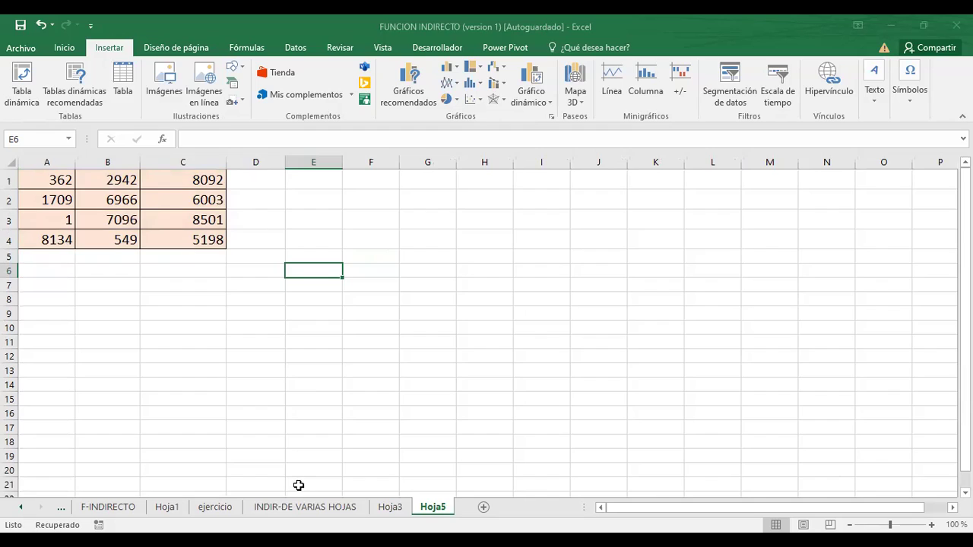
left_click(315, 508)
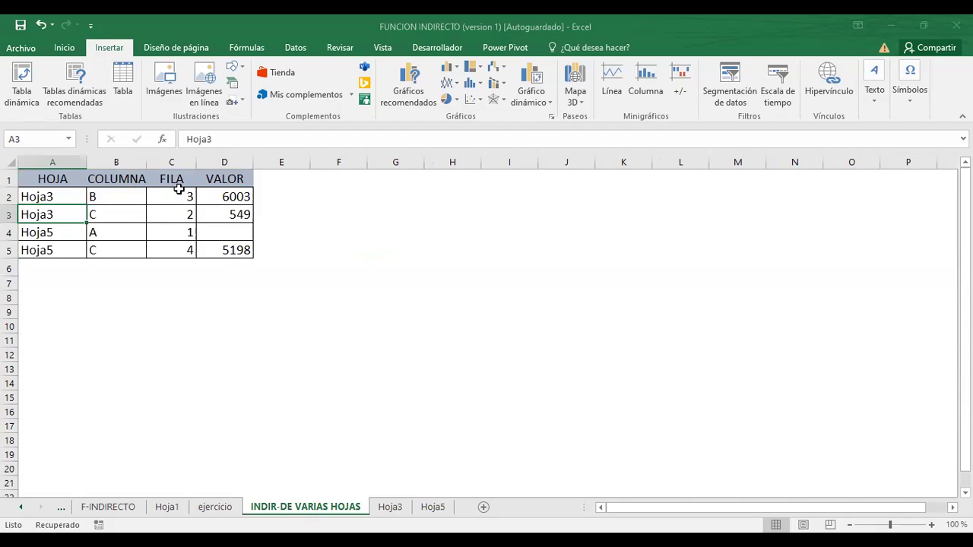
left_click(224, 198)
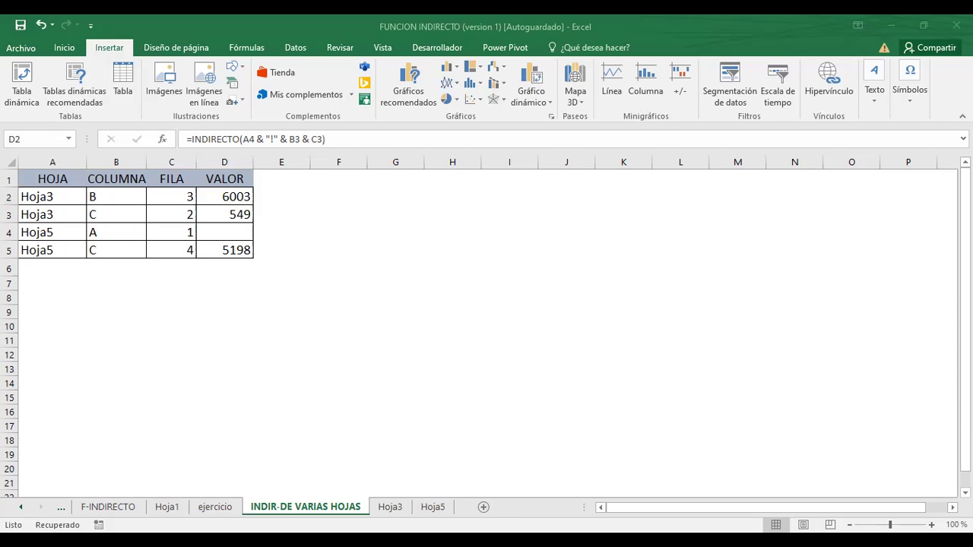
left_click(390, 507)
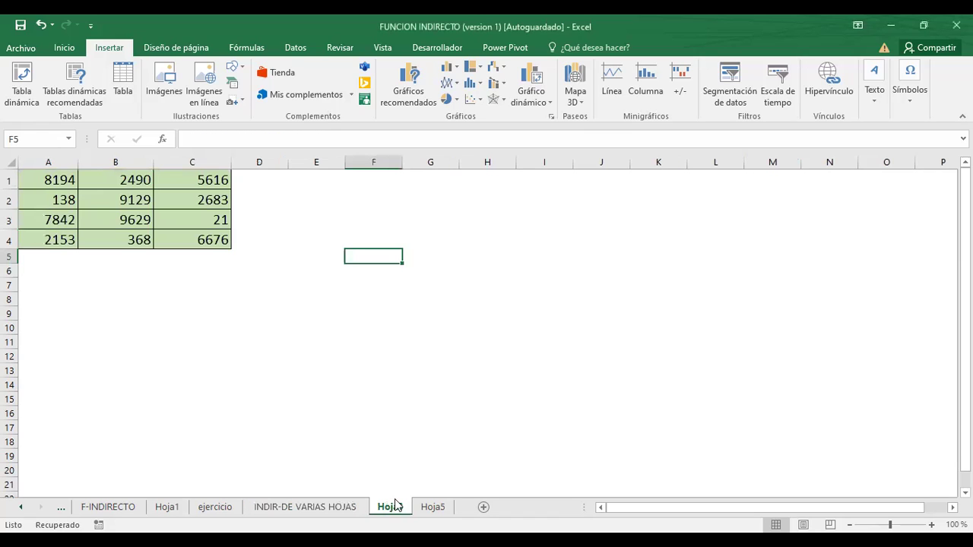
left_click(926, 28)
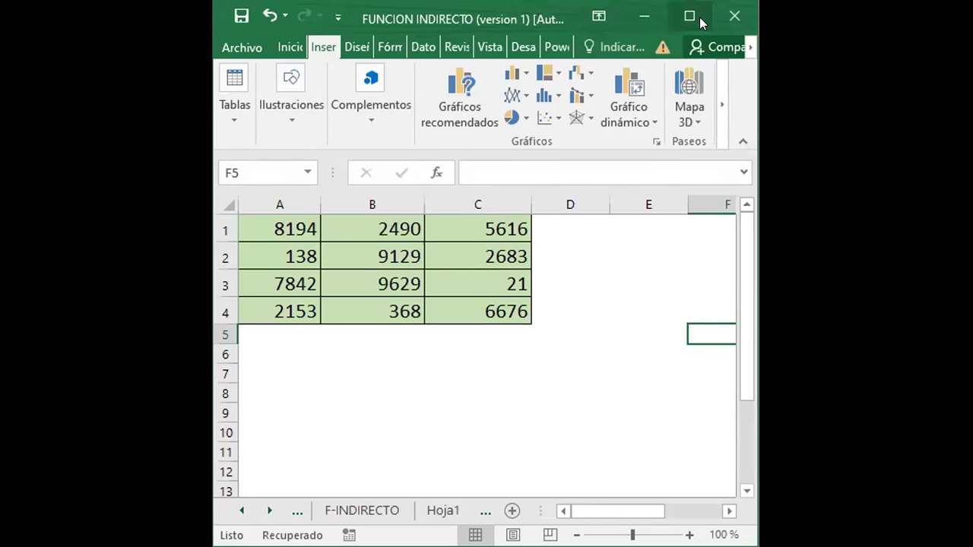
key("super+Up")
left_click(93, 300)
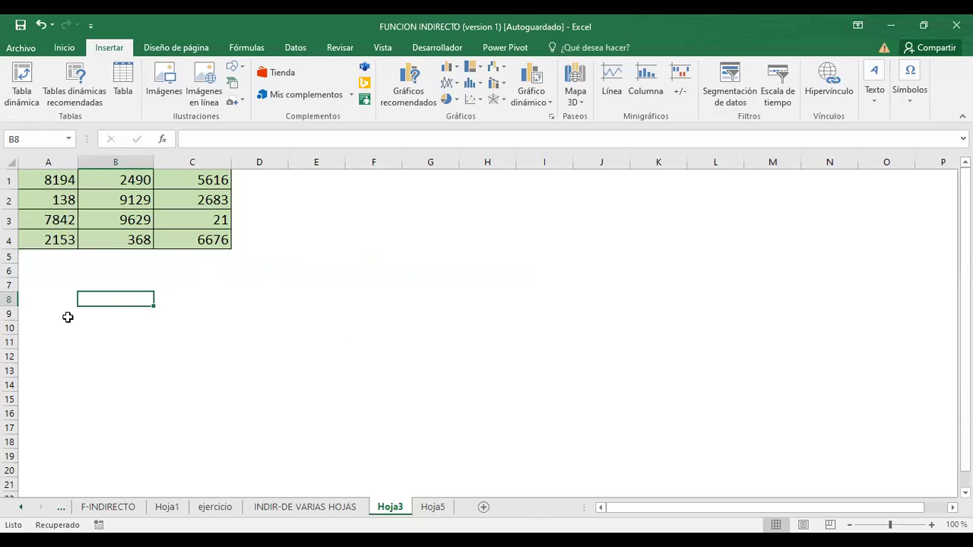
left_click(322, 511)
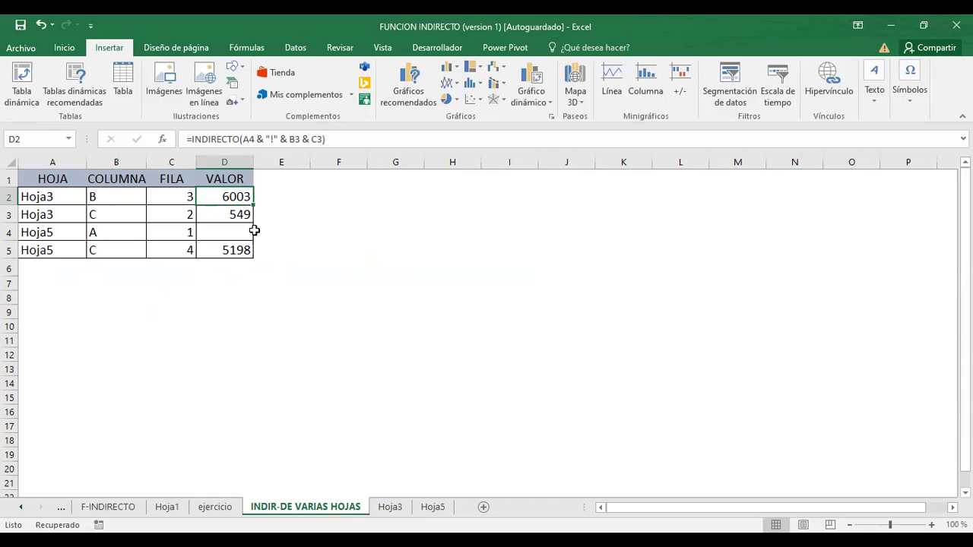
left_click(389, 508)
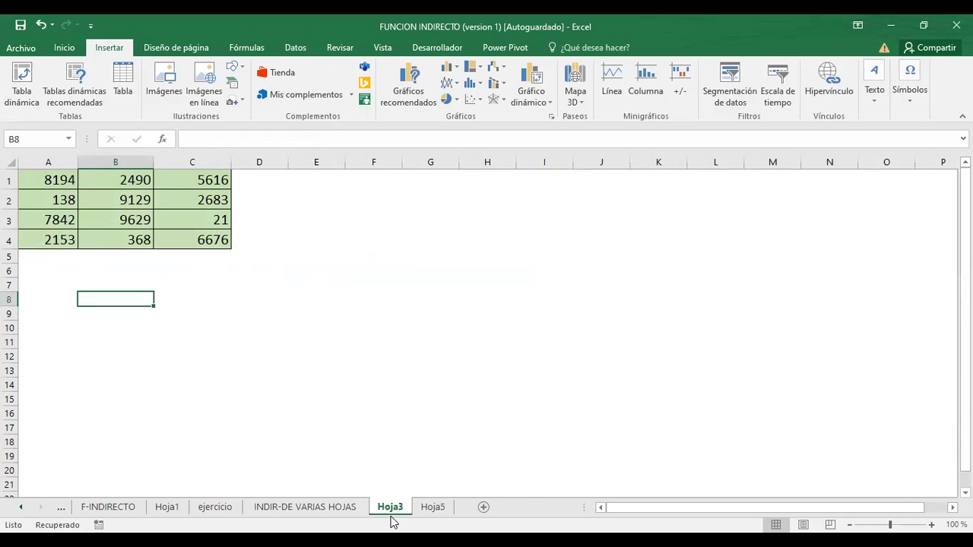
left_click(430, 508)
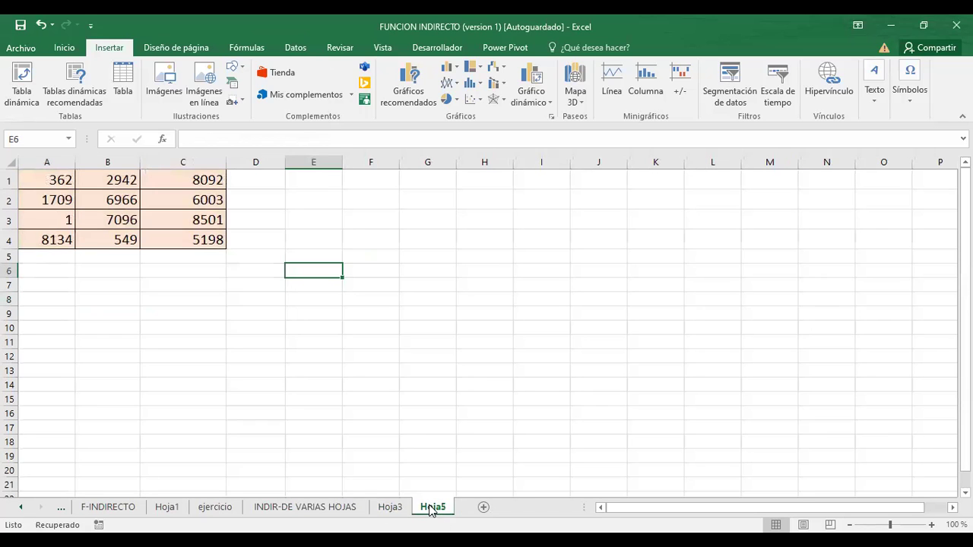
left_click(190, 205)
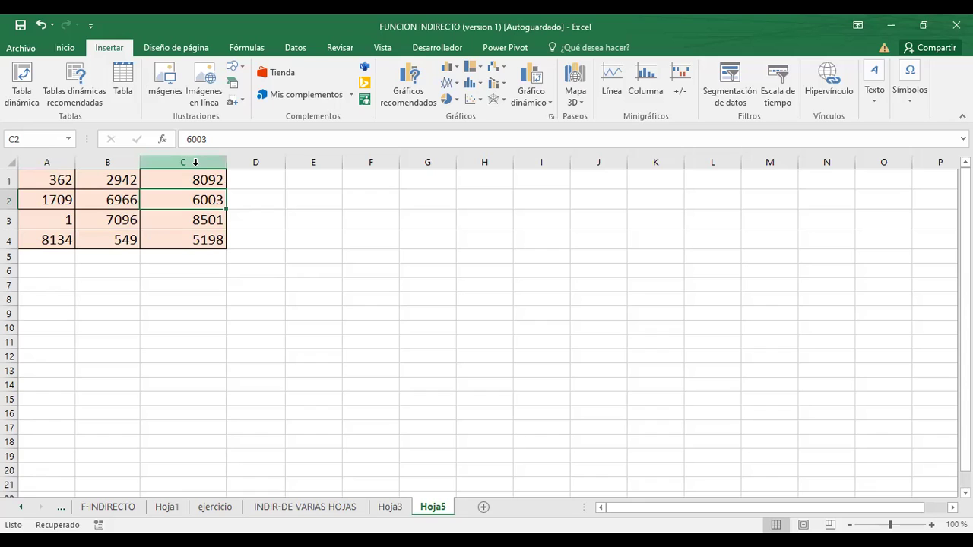
left_click(332, 510)
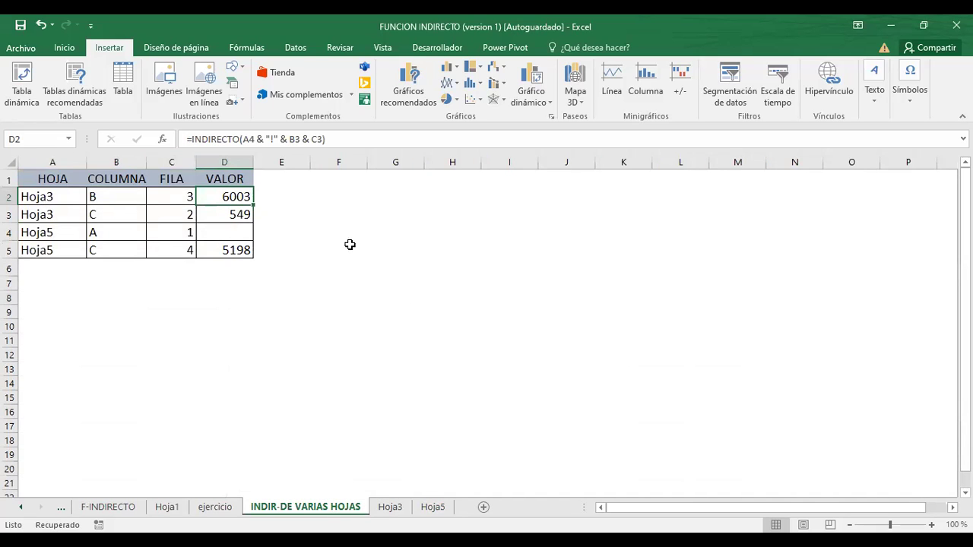
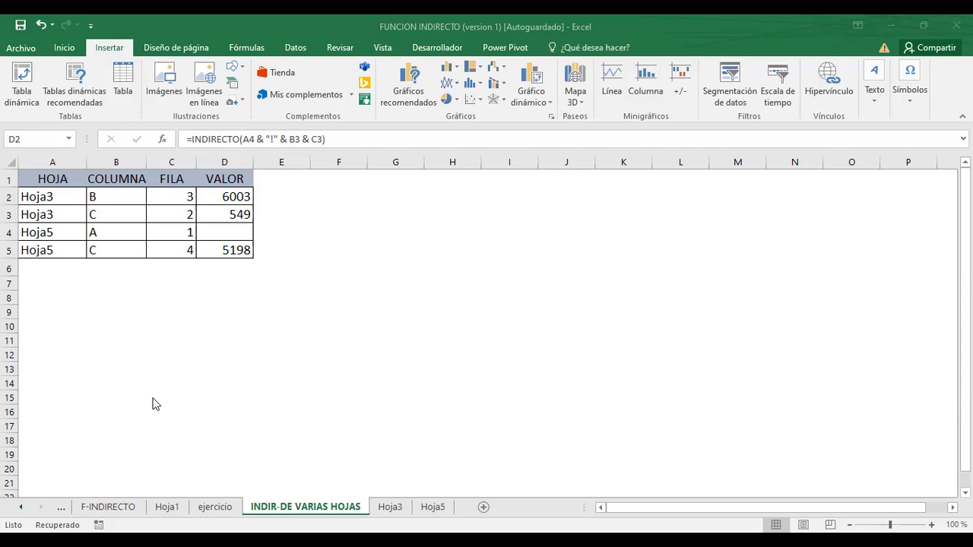
Step: Check the value 8092 in C1 on Hoja5, glance at Hoja3, then inspect D3's INDIRECTO formula
left_click(435, 507)
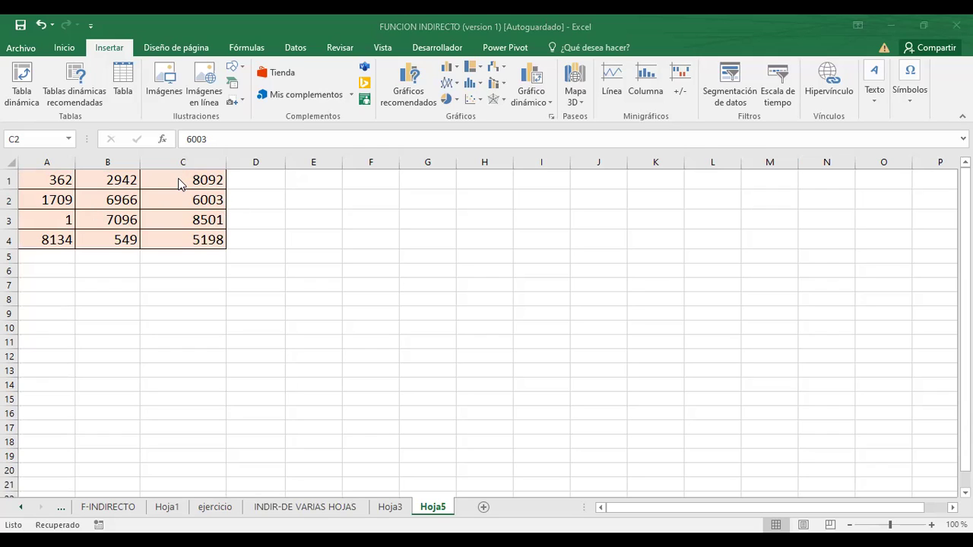
left_click(181, 185)
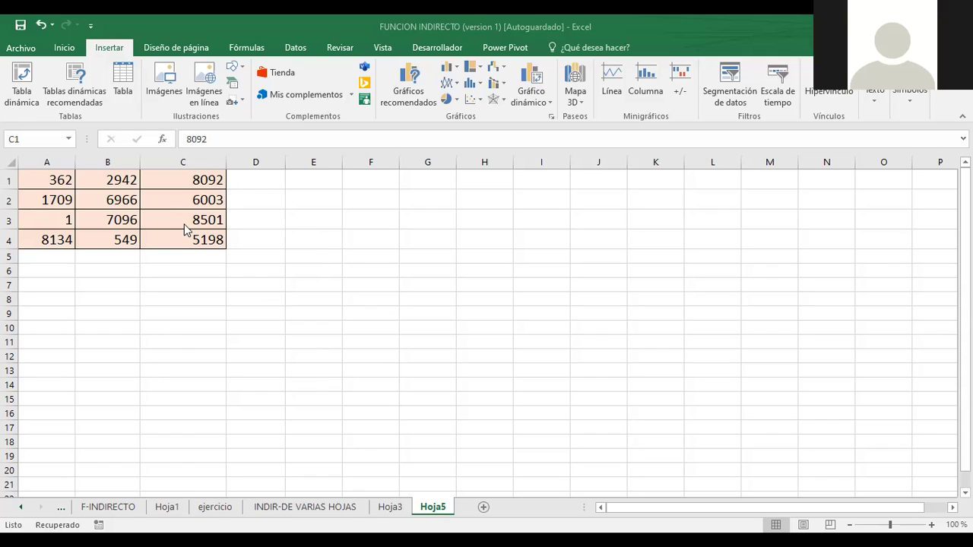
left_click(323, 511)
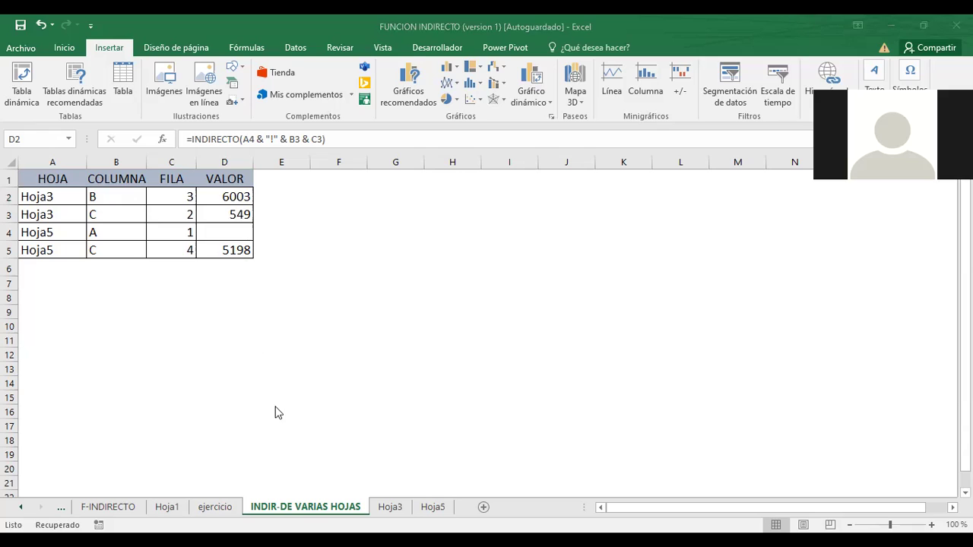
left_click(388, 508)
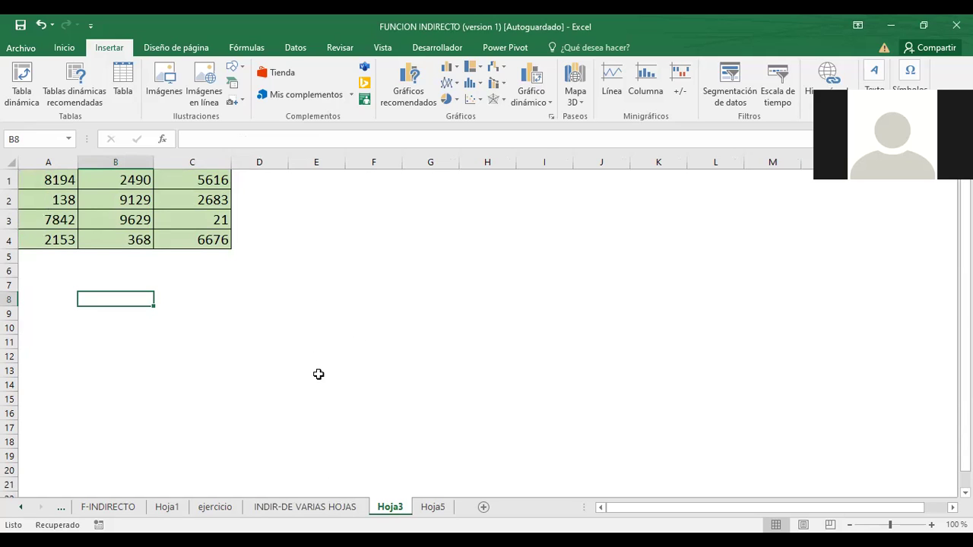
left_click(320, 509)
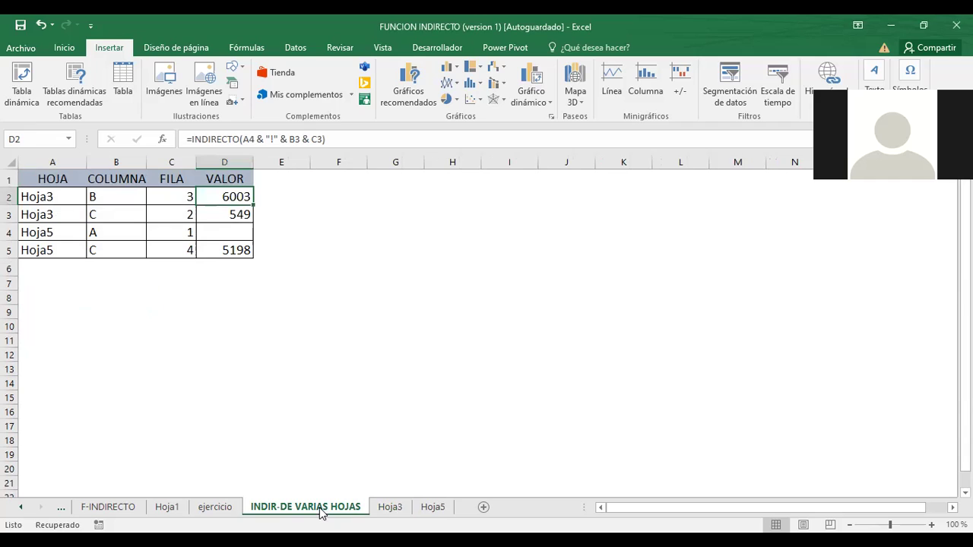
left_click(218, 218)
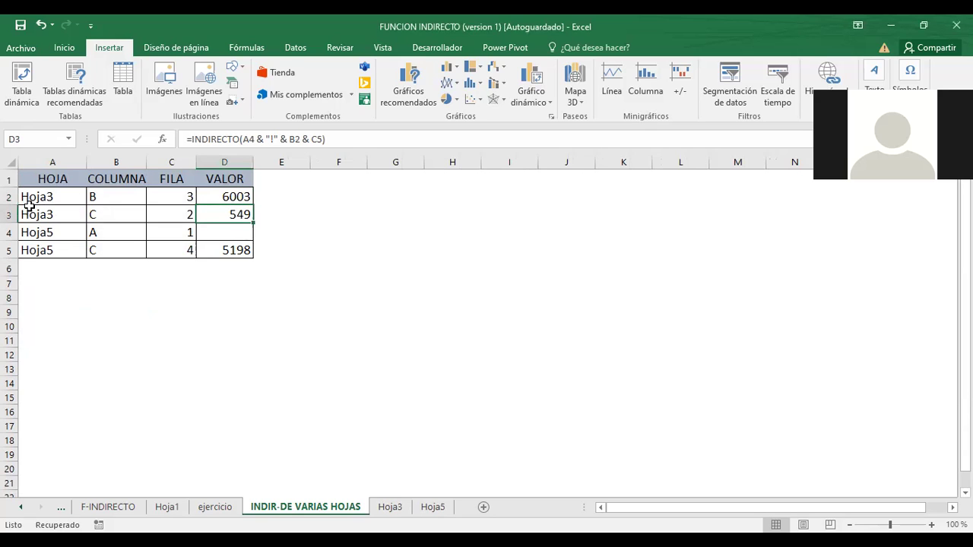
Step: Compare Hoja5 and Hoja3 data before returning to the INDIR-DE VARIAS HOJAS sheet
left_click(445, 514)
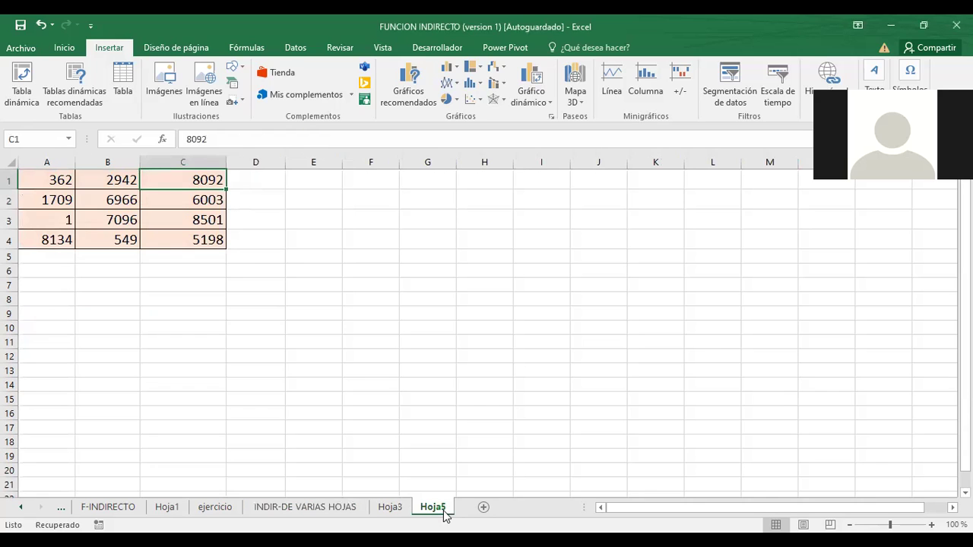
left_click(394, 513)
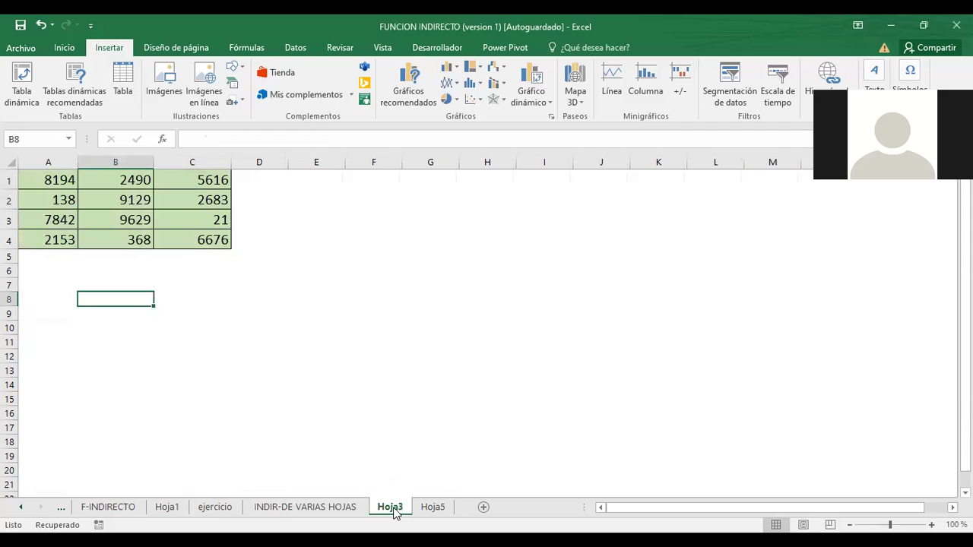
left_click(434, 514)
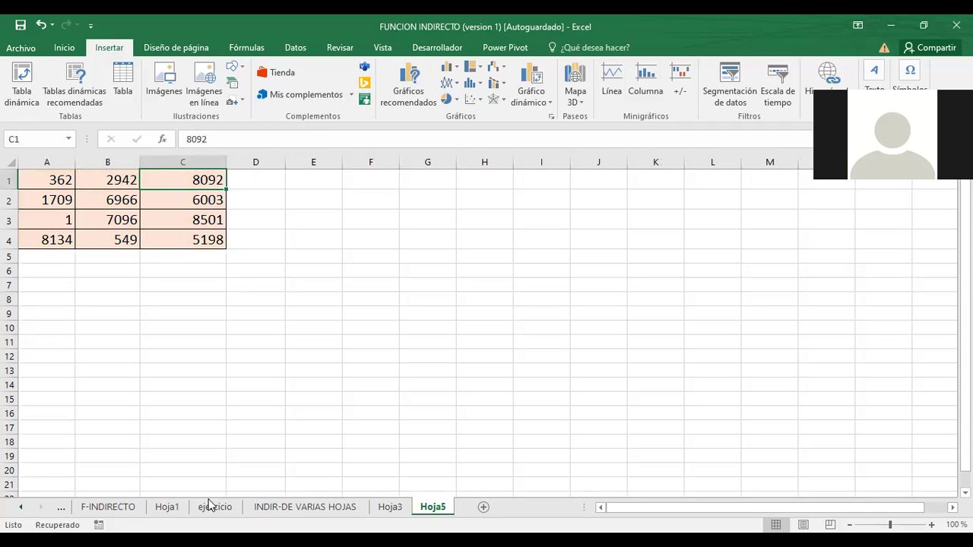
left_click(400, 516)
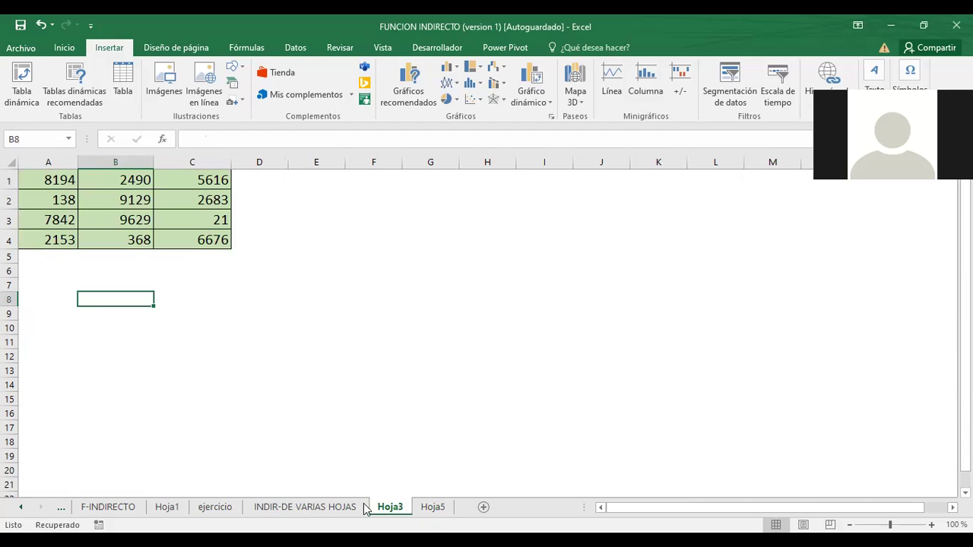
left_click(304, 514)
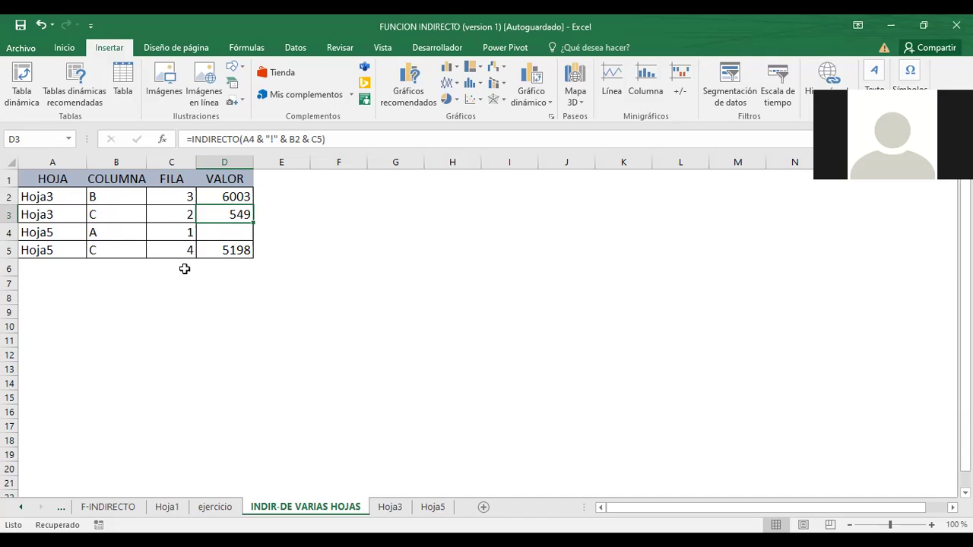
Step: Try column letters A, C and B in cell B3, finally restoring C
left_click(110, 215)
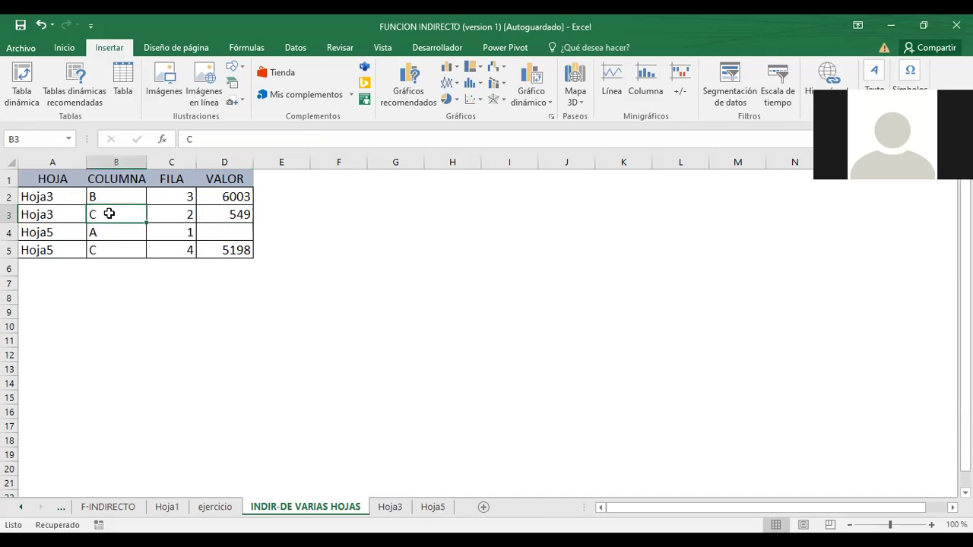
type("A")
key("Return")
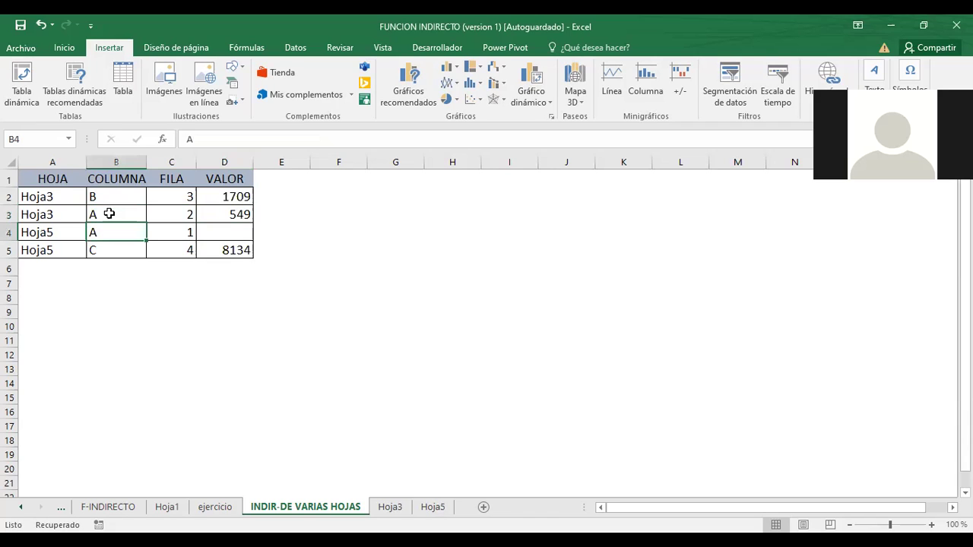
left_click(109, 215)
type("C")
key("Up")
left_click(110, 214)
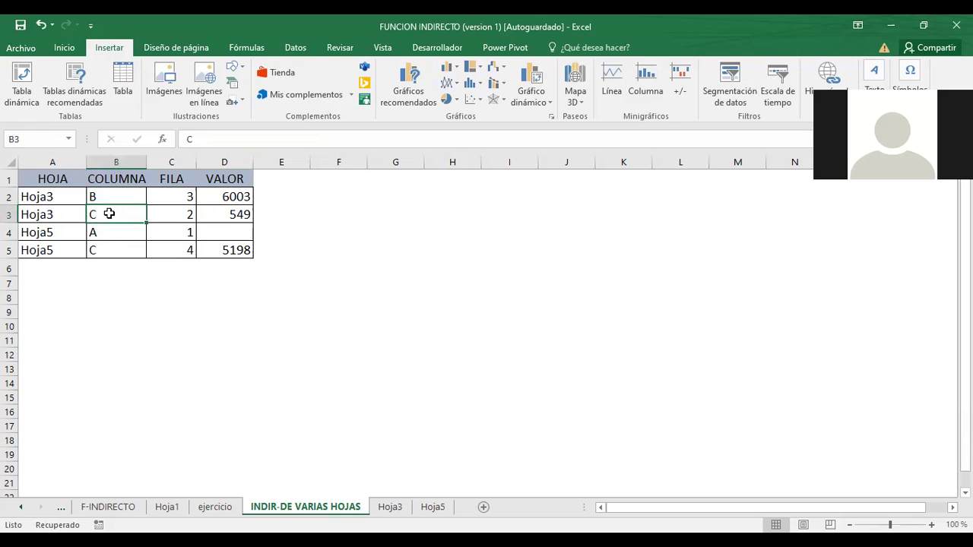
type("B")
key("Return")
left_click(109, 215)
type("C")
key("Up")
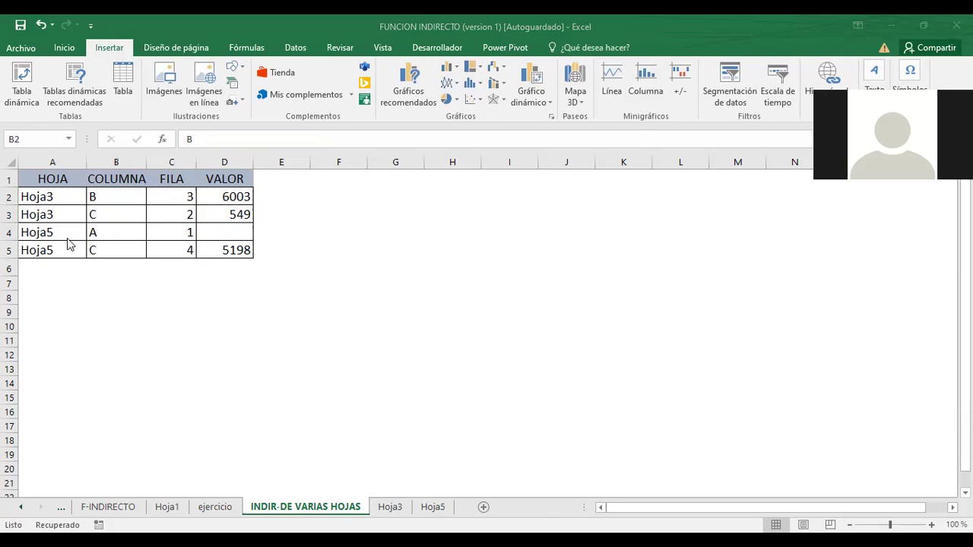
Step: Compare the INDIRECTO formulas in D2, D3 and D5, then put D2's formula into edit mode
left_click(228, 198)
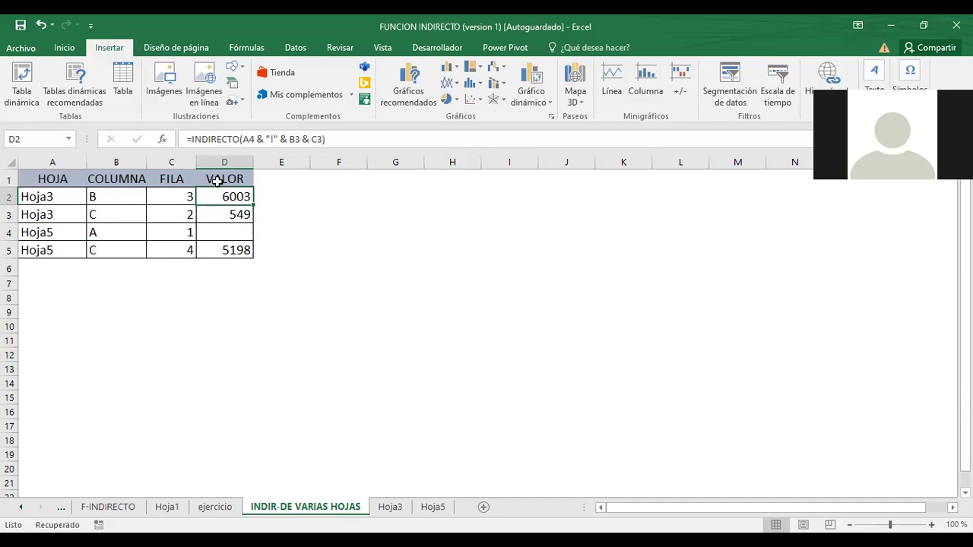
left_click(97, 196)
left_click(224, 217)
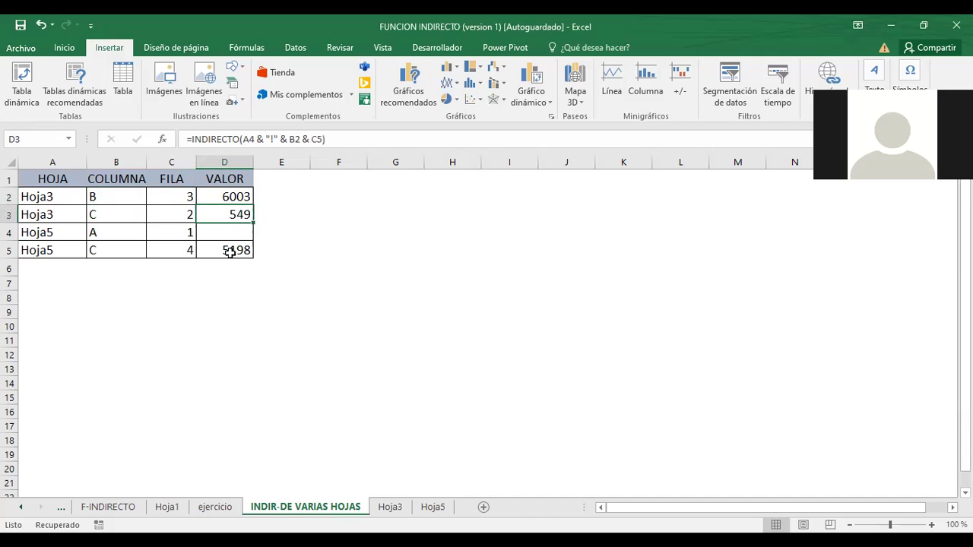
left_click(229, 253)
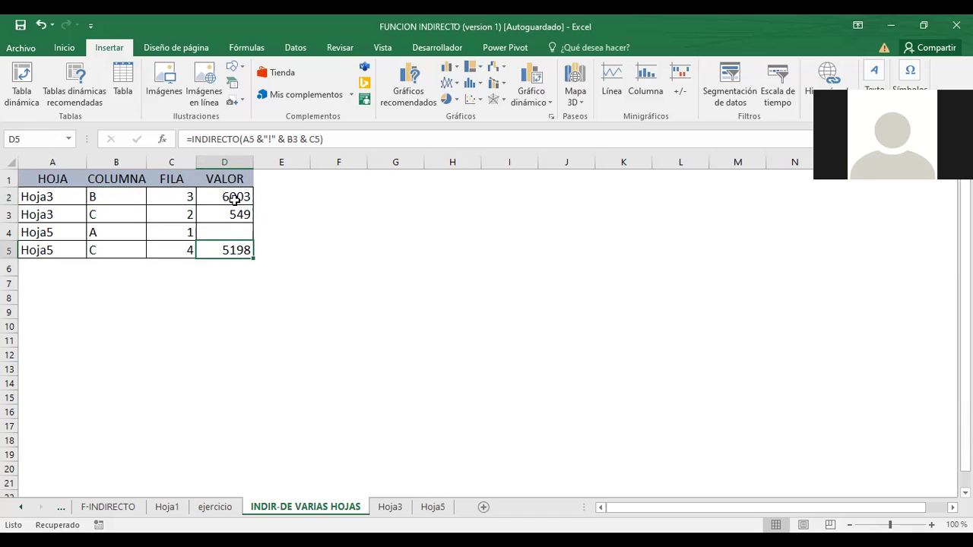
left_click(234, 197)
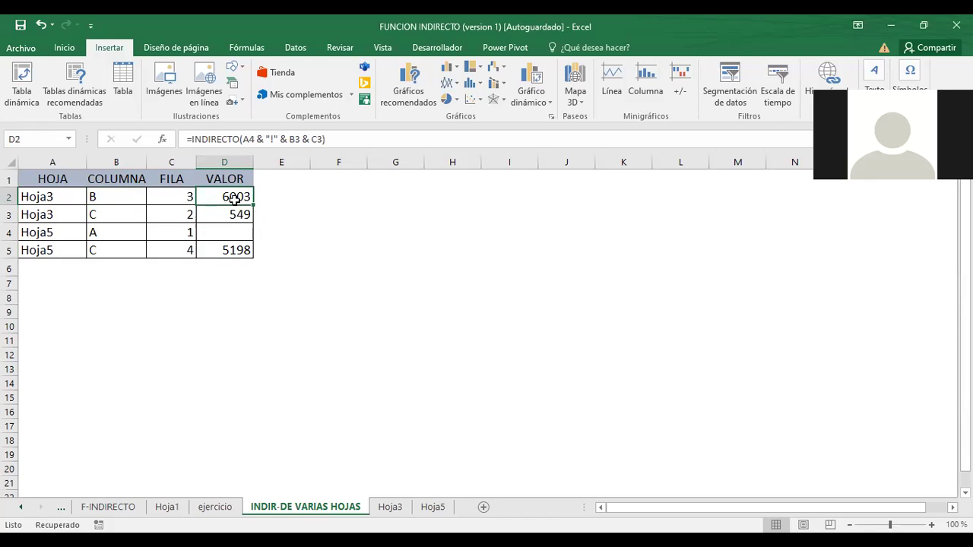
left_click(226, 255)
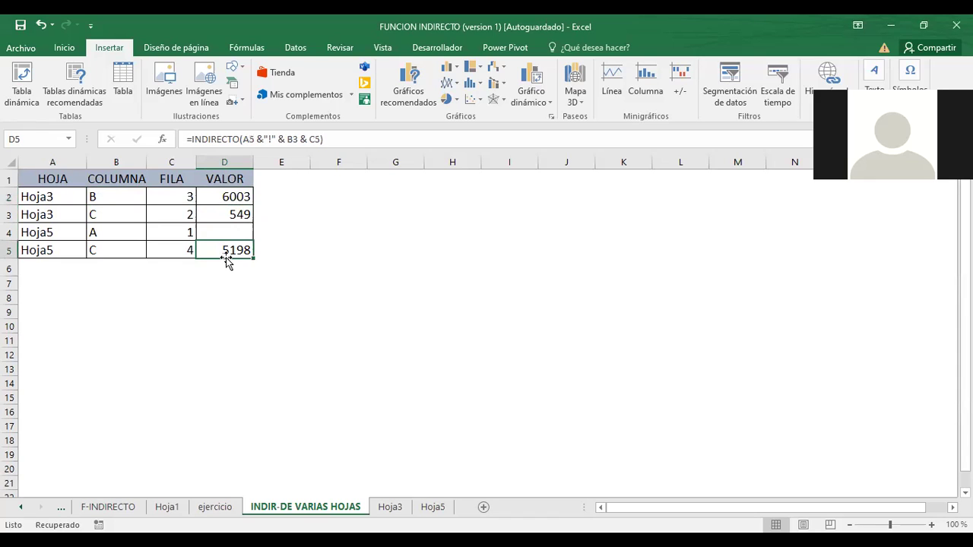
left_click(228, 216)
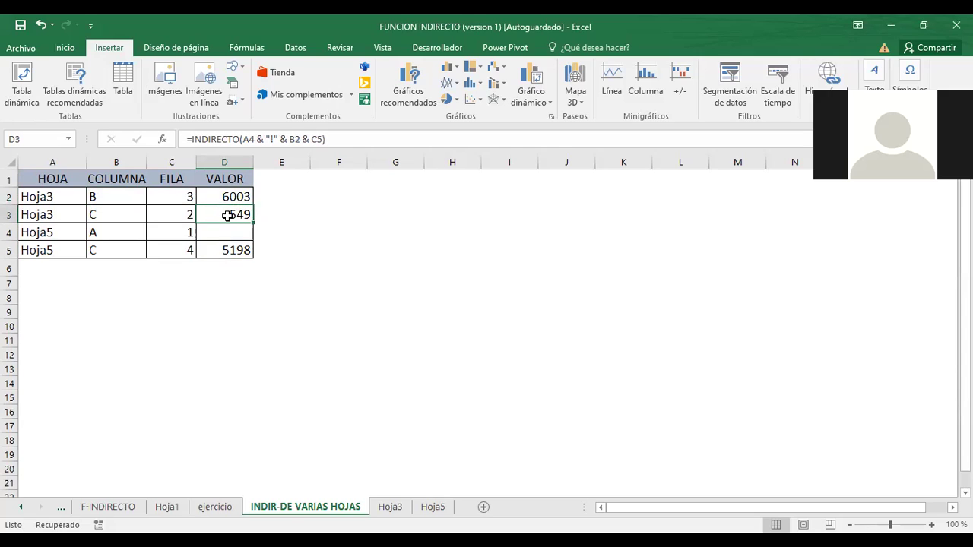
left_click(232, 198)
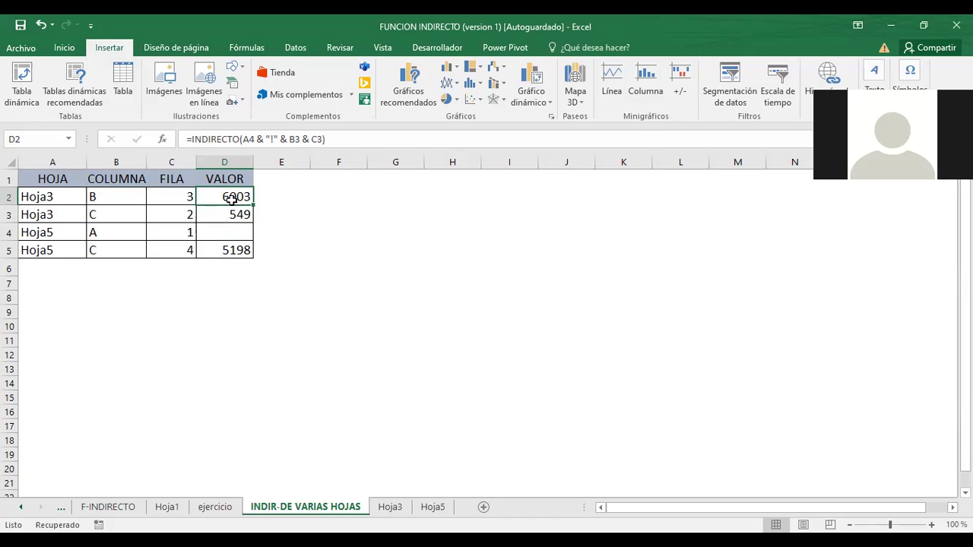
left_click(253, 139)
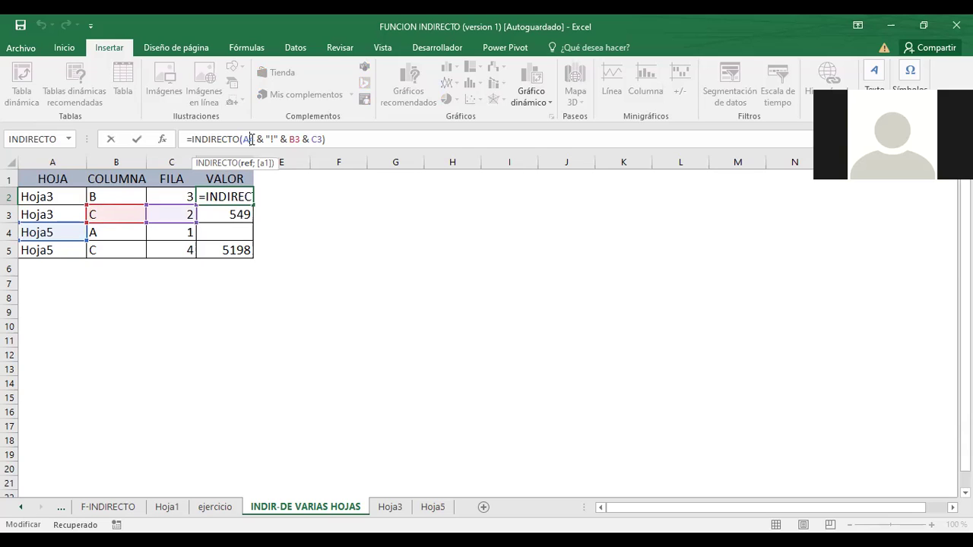
Step: Check the value 6003 in C2 on Hoja5, then return to INDIR-DE VARIAS HOJAS
left_click(432, 507)
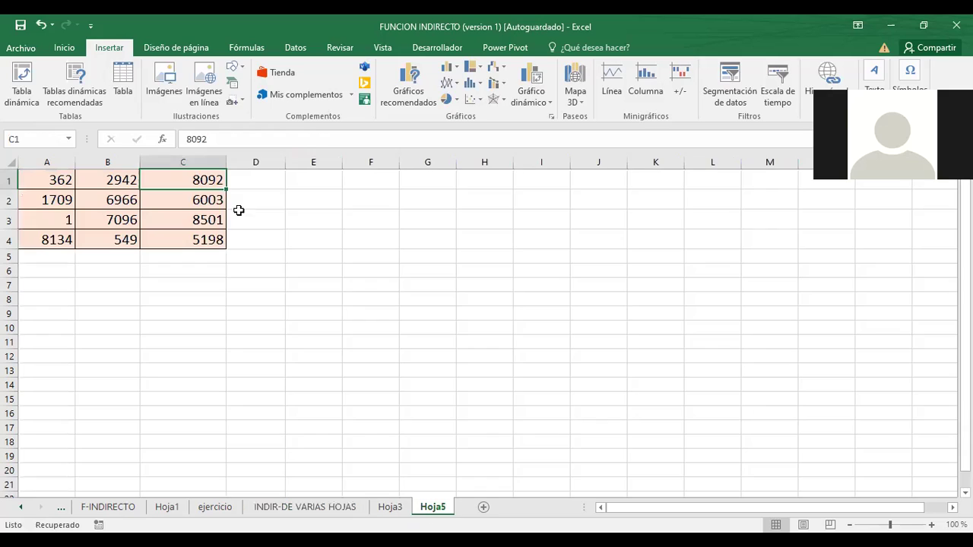
left_click(199, 202)
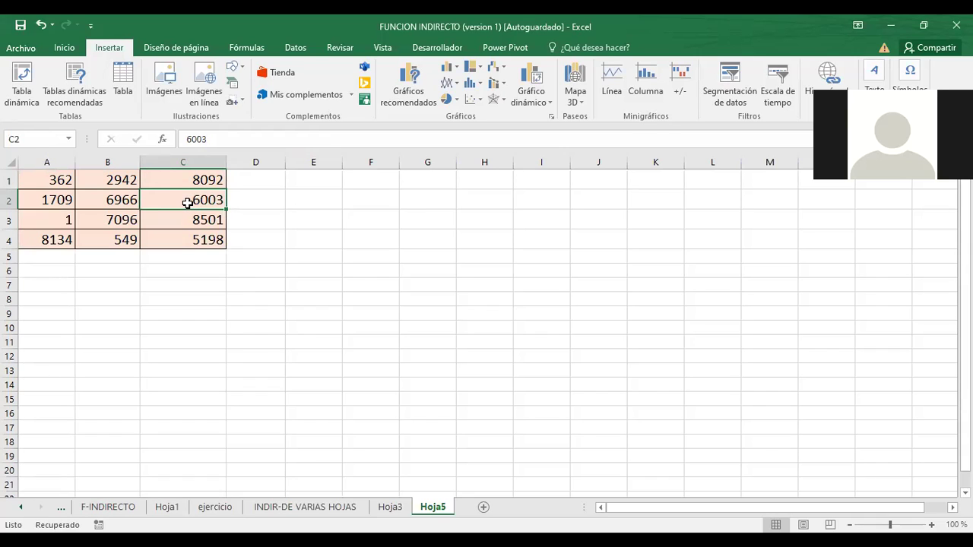
left_click(330, 510)
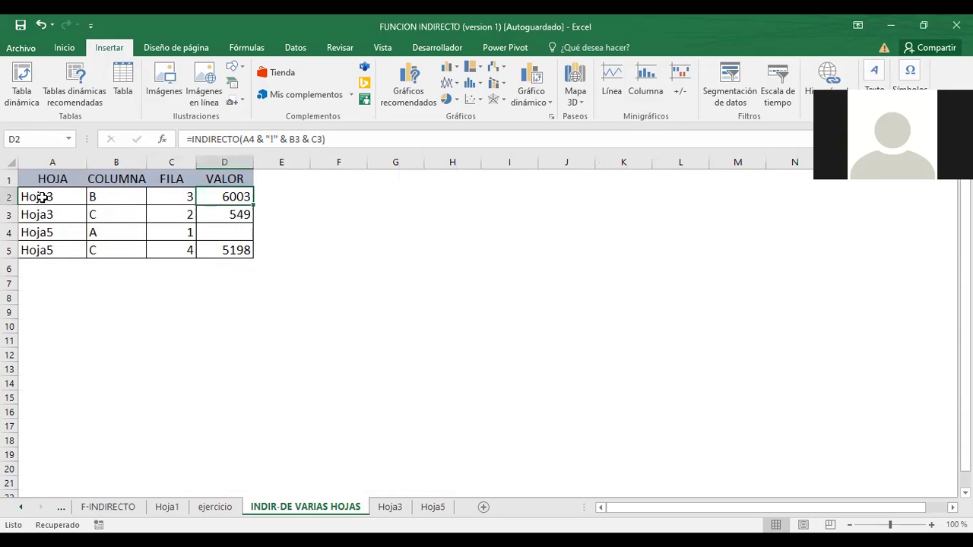
Step: Compare Hoja3 and Hoja5, checking 8092 in C1, and come back to the INDIR-DE VARIAS HOJAS table
left_click(433, 507)
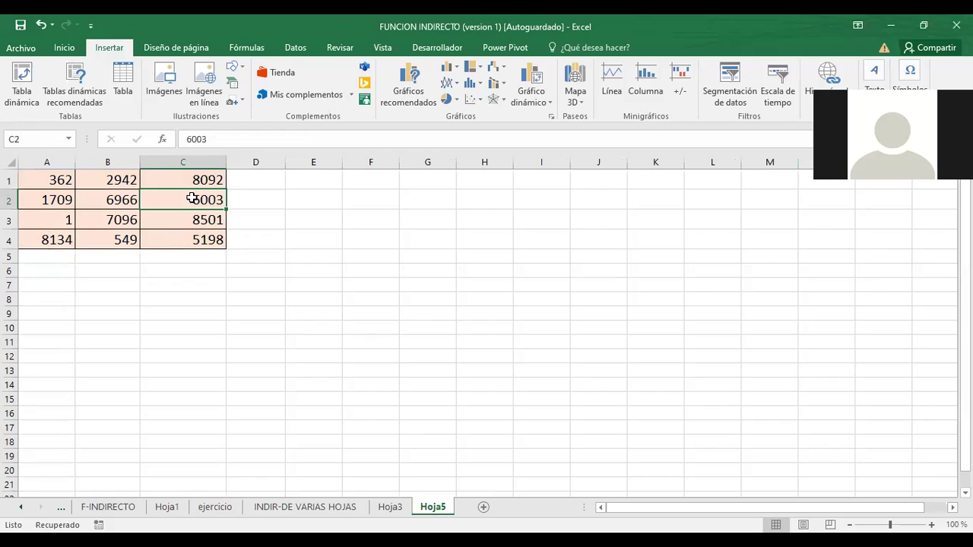
left_click(401, 507)
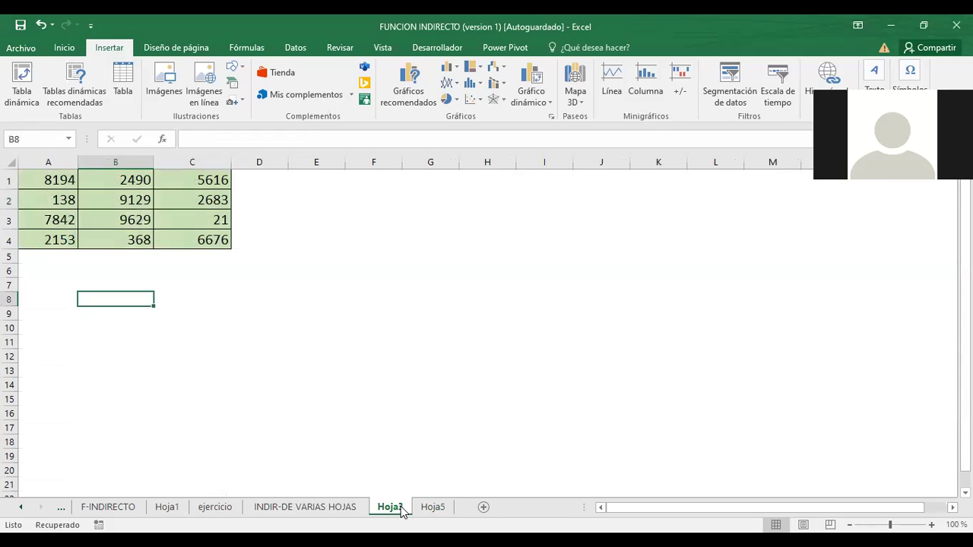
left_click(427, 509)
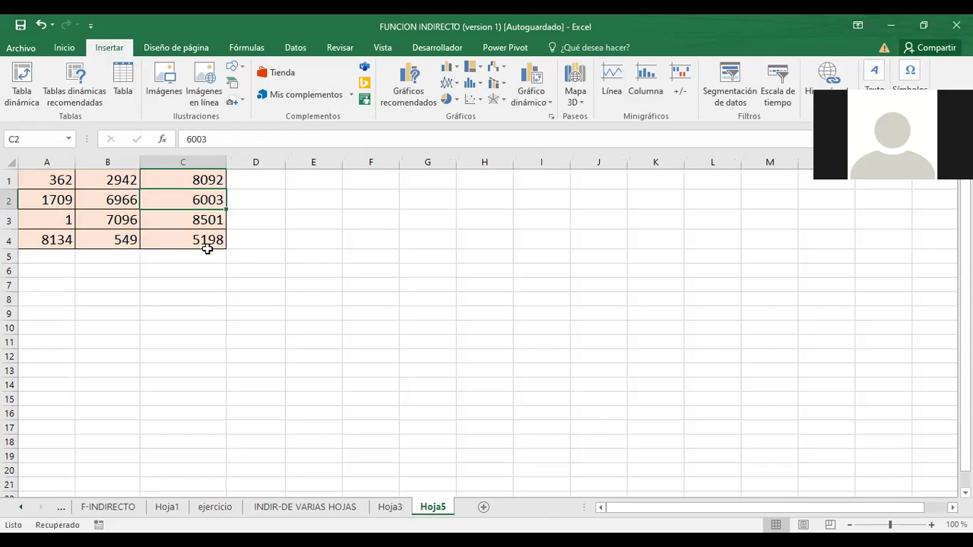
left_click(187, 183)
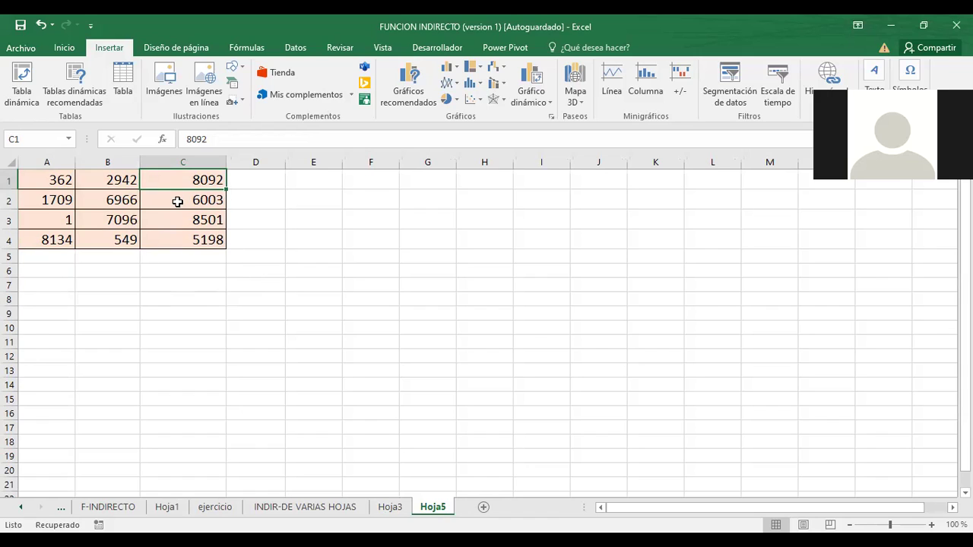
left_click(342, 507)
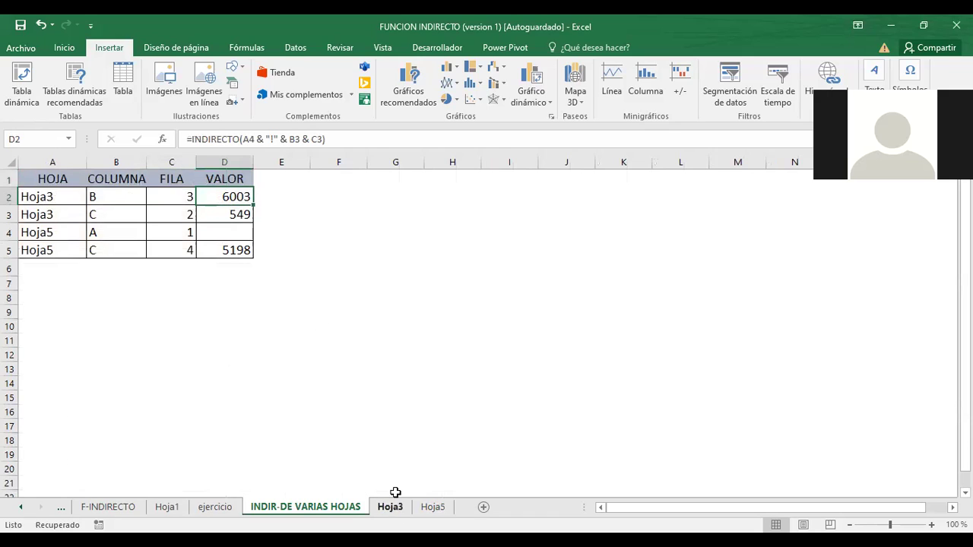
left_click(433, 507)
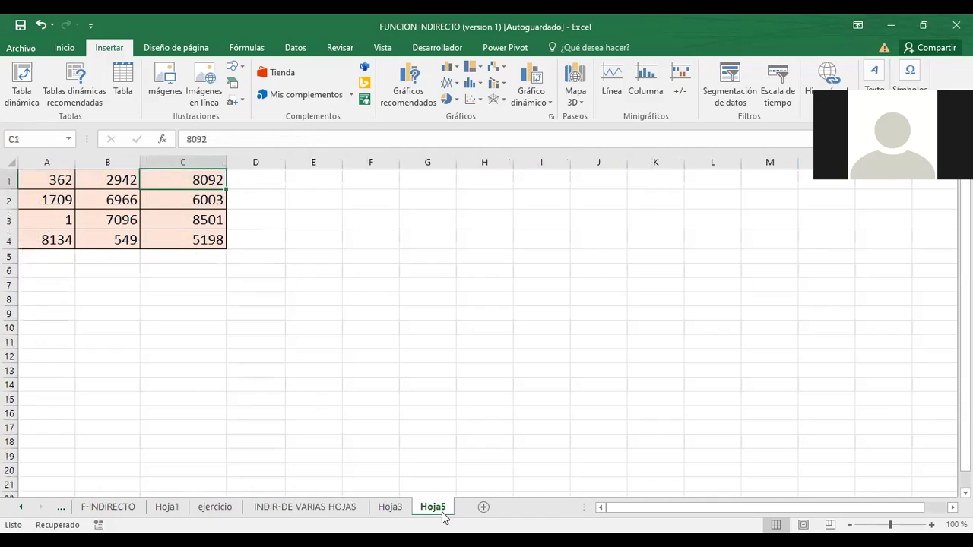
left_click(305, 505)
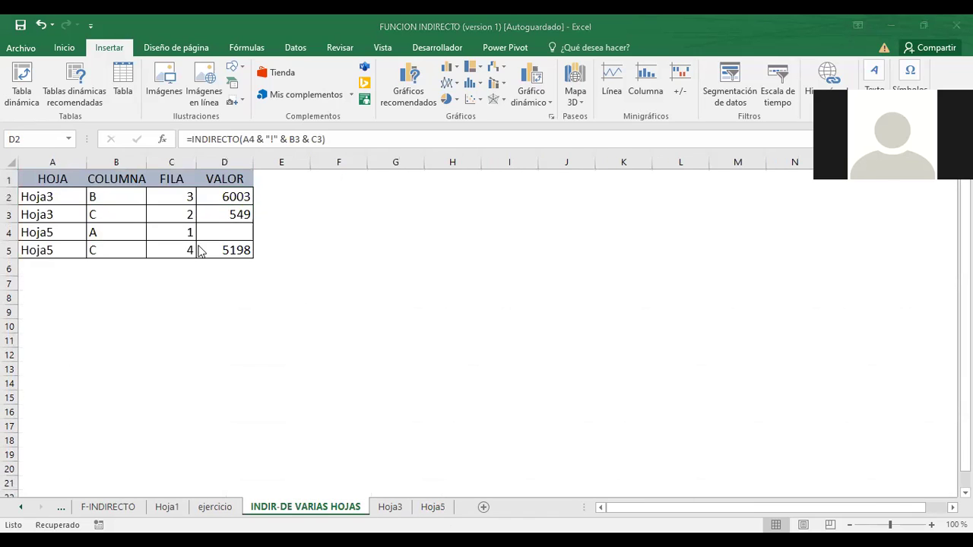
left_click(218, 197)
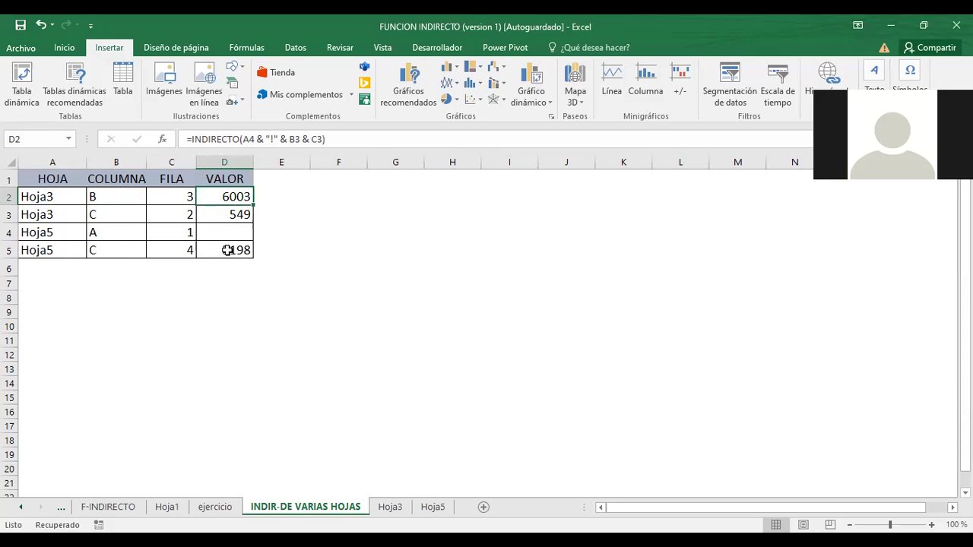
Step: Change D2's sheet and column references from A4 and B3 to A2 and B2
double_click(235, 192)
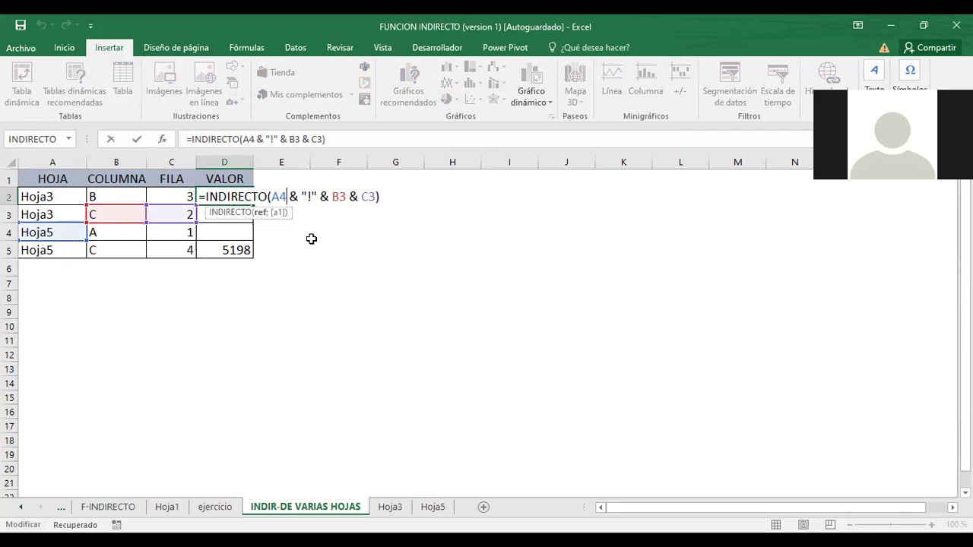
key("BackSpace")
type("2")
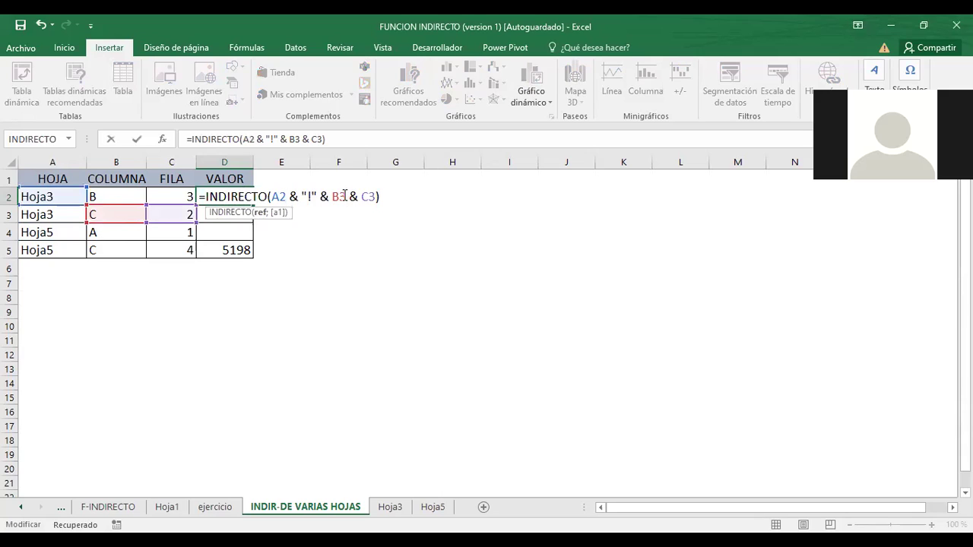
left_click(347, 196)
key("BackSpace")
type("2")
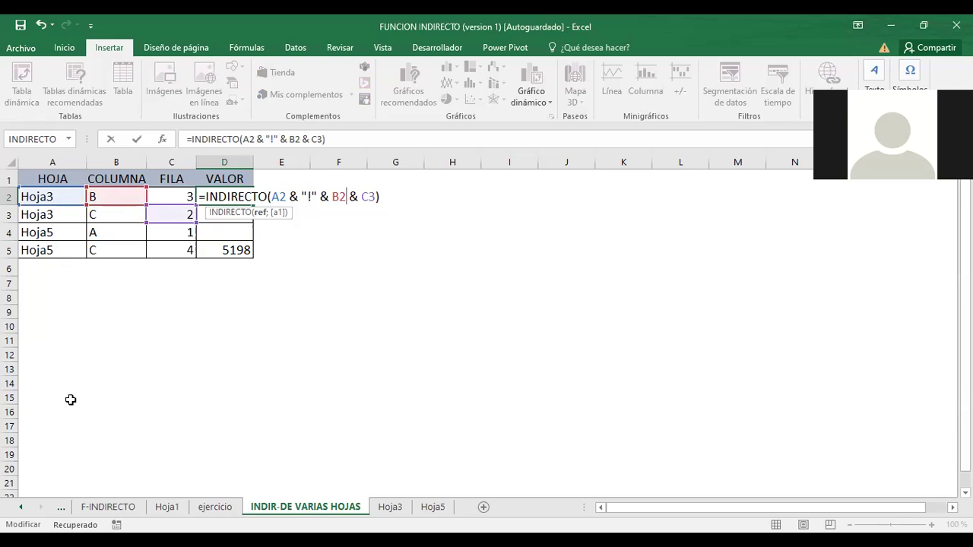
key("Return")
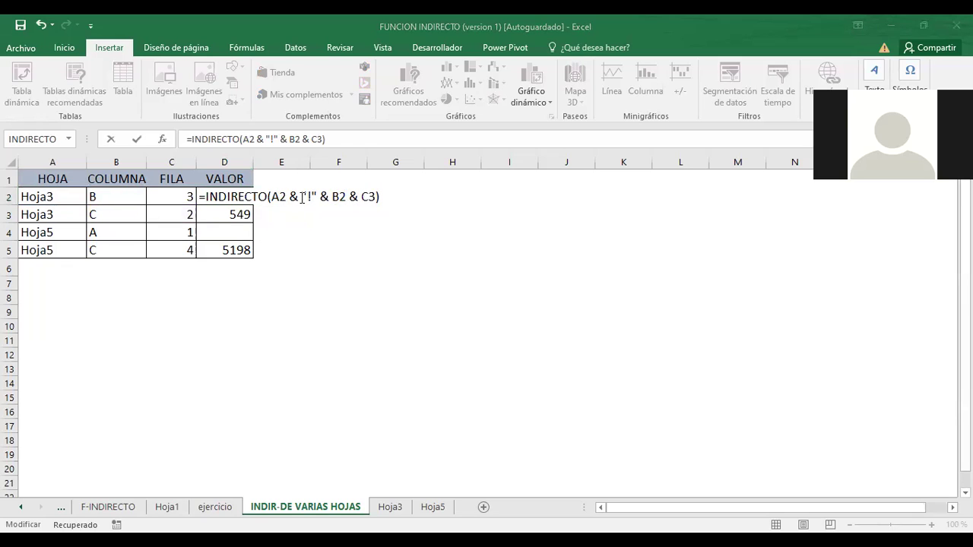
Step: Change the row reference from C3 to C2 so D2 returns 9629 from Hoja3
left_click(376, 196)
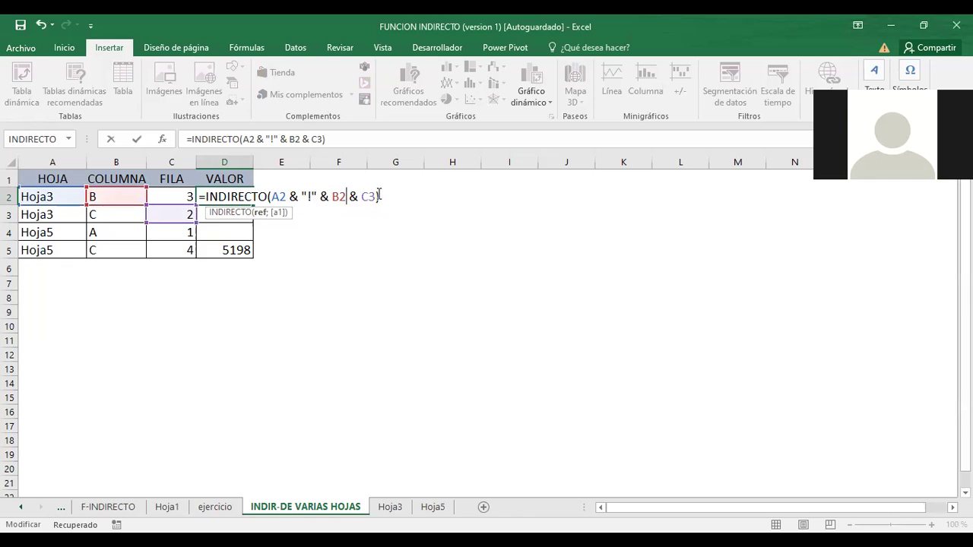
key("BackSpace")
type("2")
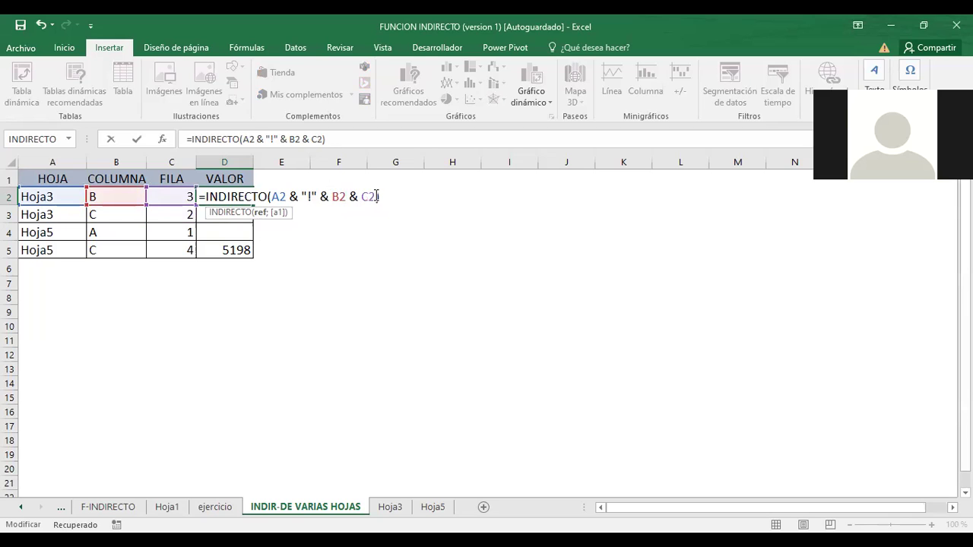
key("Return")
left_click(235, 197)
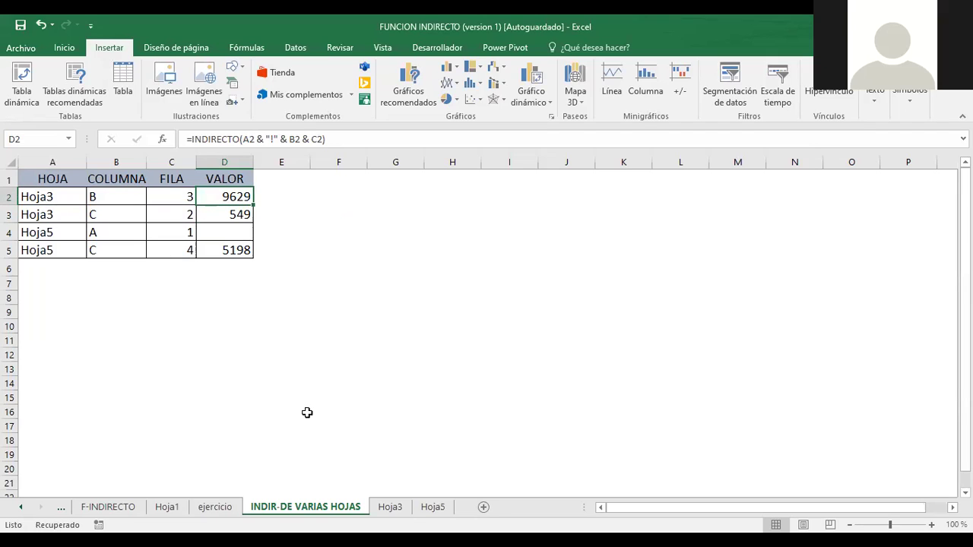
left_click(390, 507)
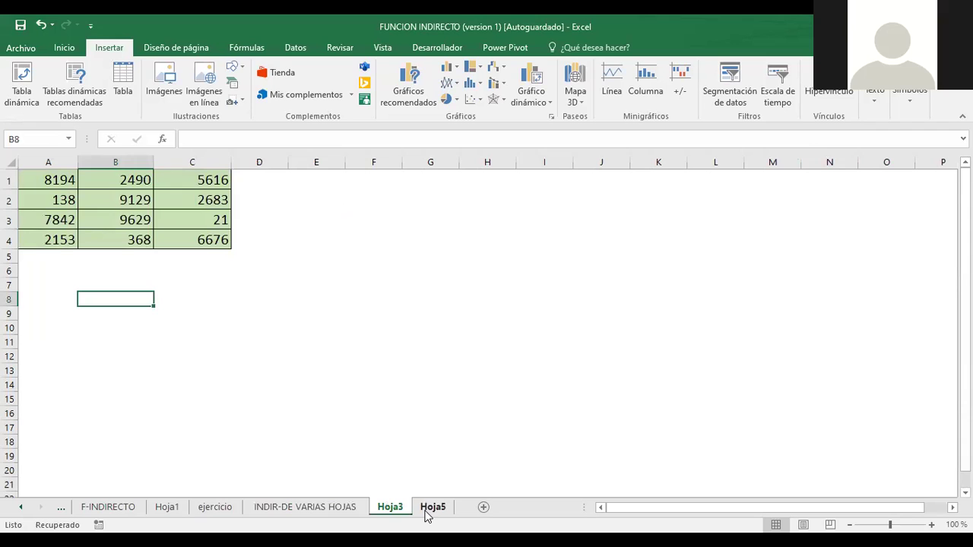
left_click(433, 507)
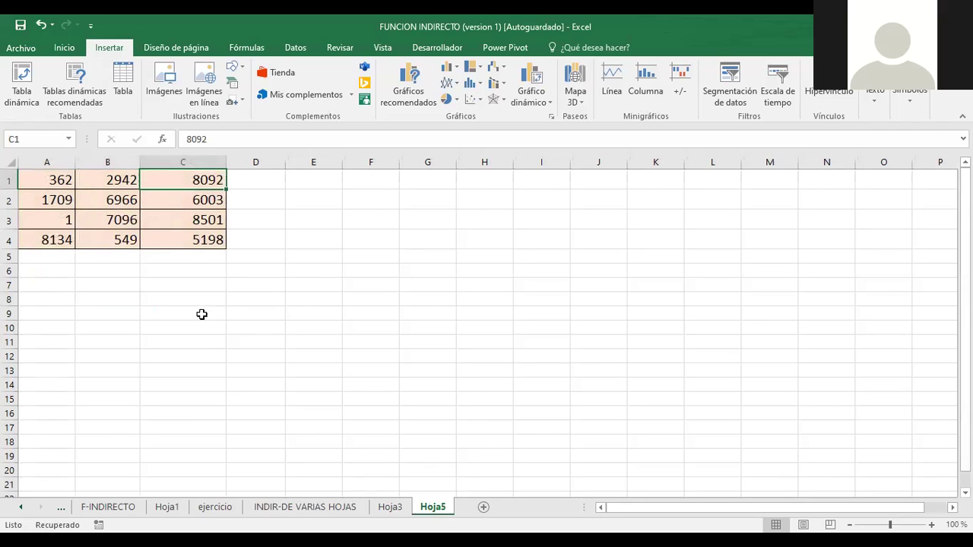
left_click(391, 509)
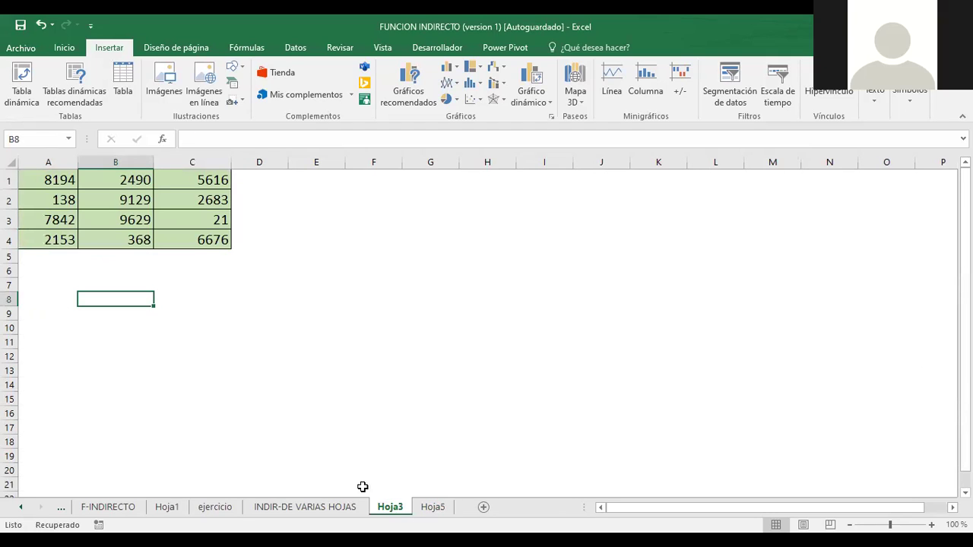
left_click(110, 220)
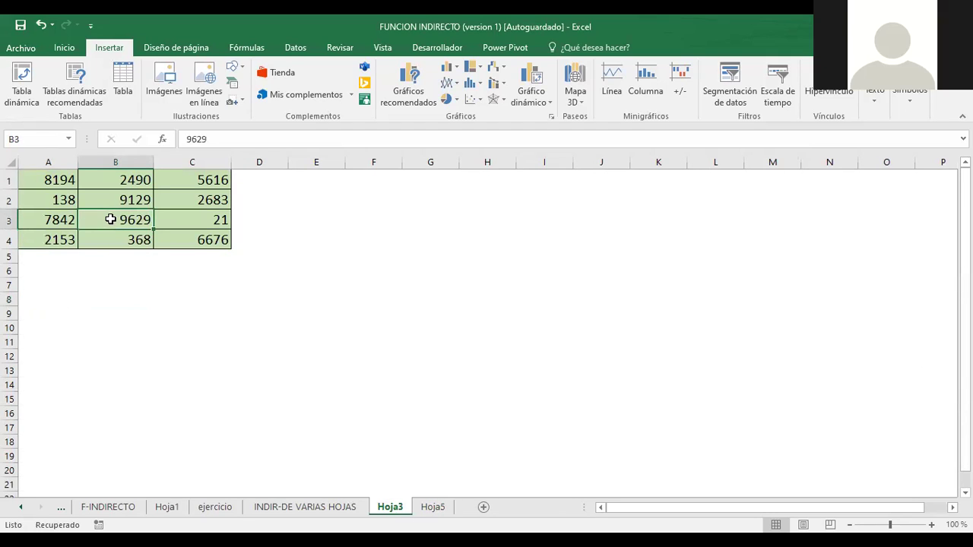
left_click(301, 506)
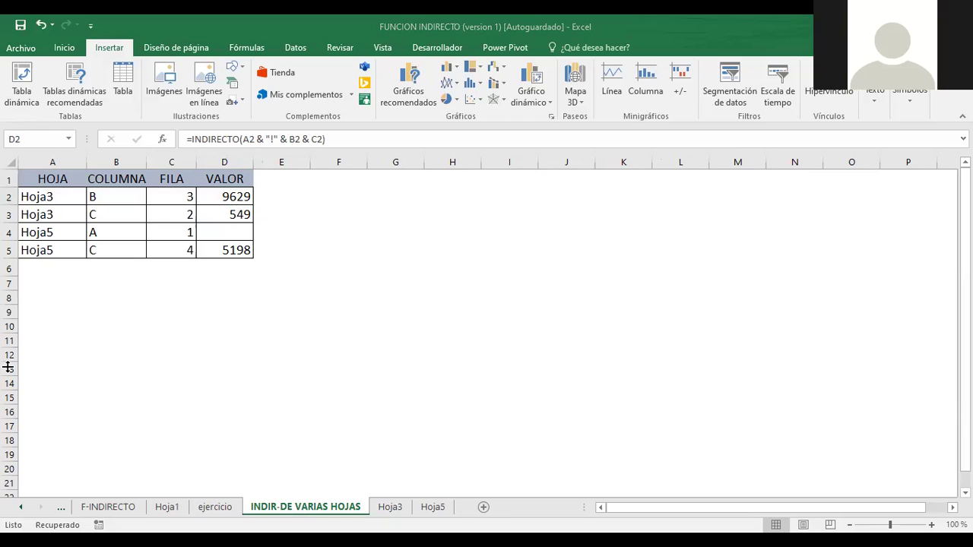
Step: Fill D2's INDIRECTO formula down to D5, giving 2683, 362 and 5198, then select D5
left_click(225, 199)
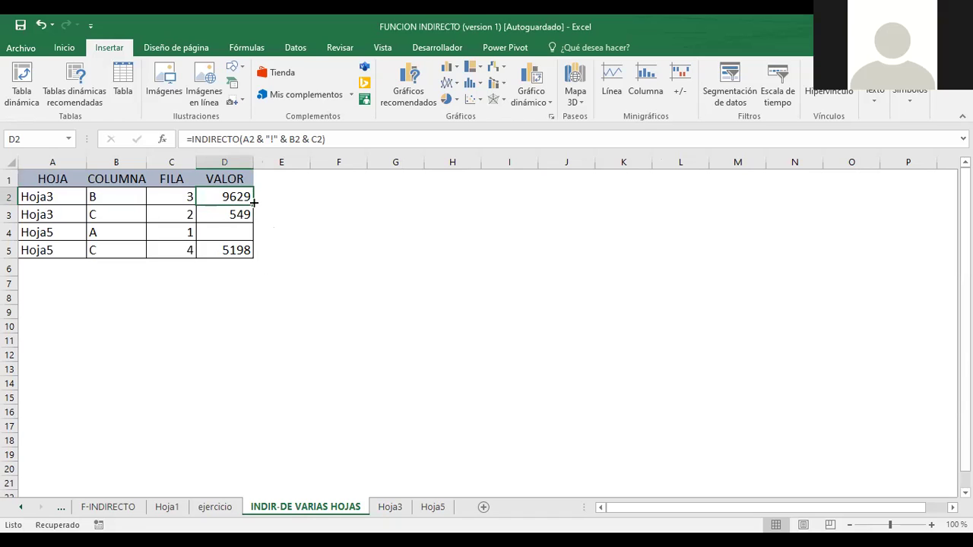
left_click_drag(254, 201, 254, 253)
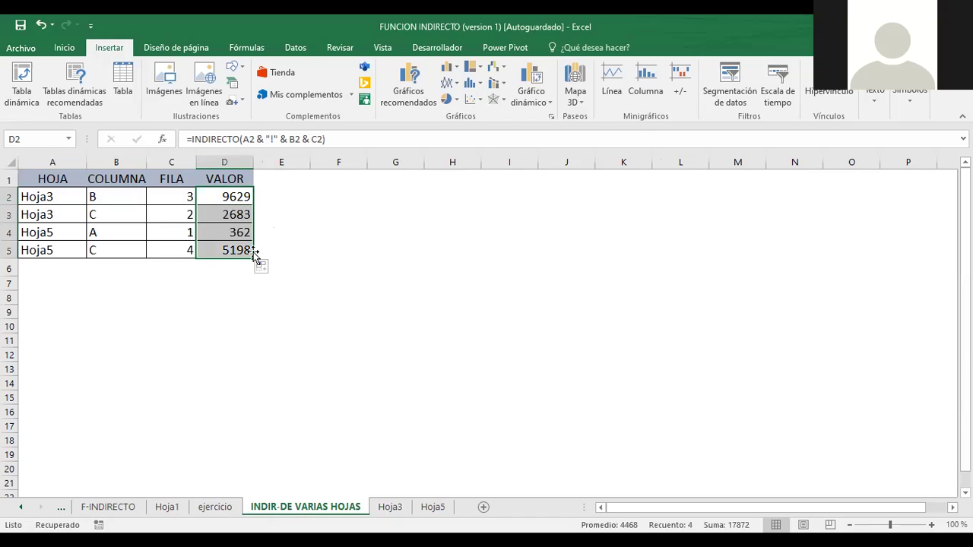
left_click(344, 243)
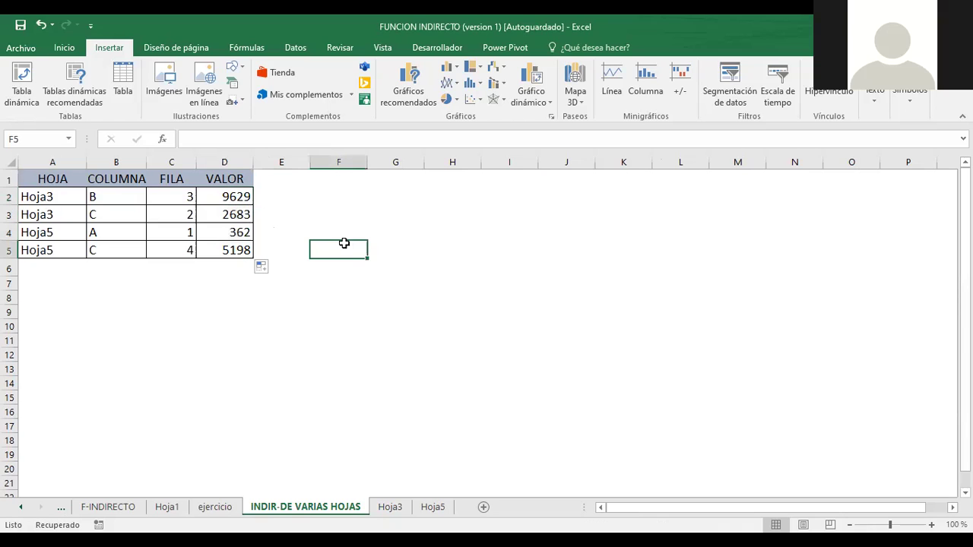
left_click(228, 249)
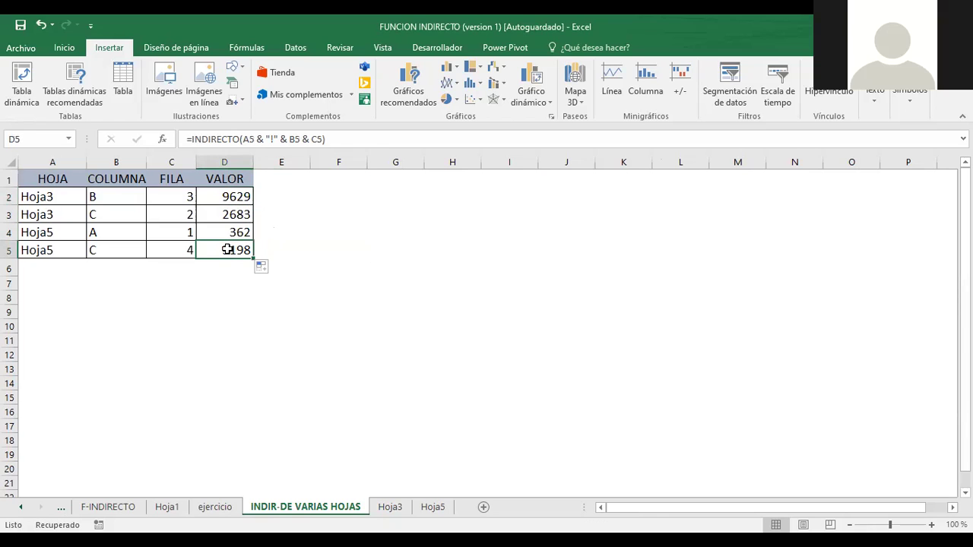
Step: Review D5's copied INDIRECTO formula in edit mode and leave it unchanged
double_click(228, 249)
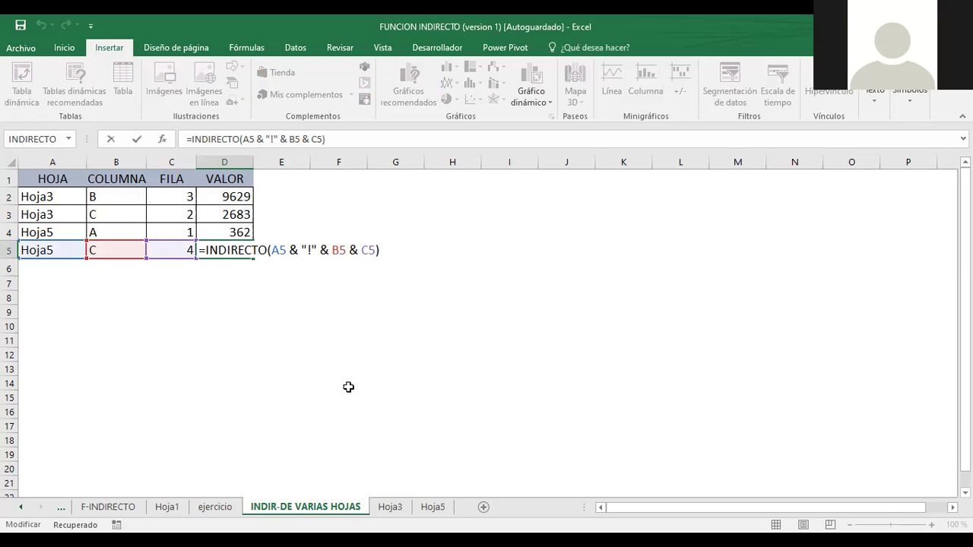
key("Return")
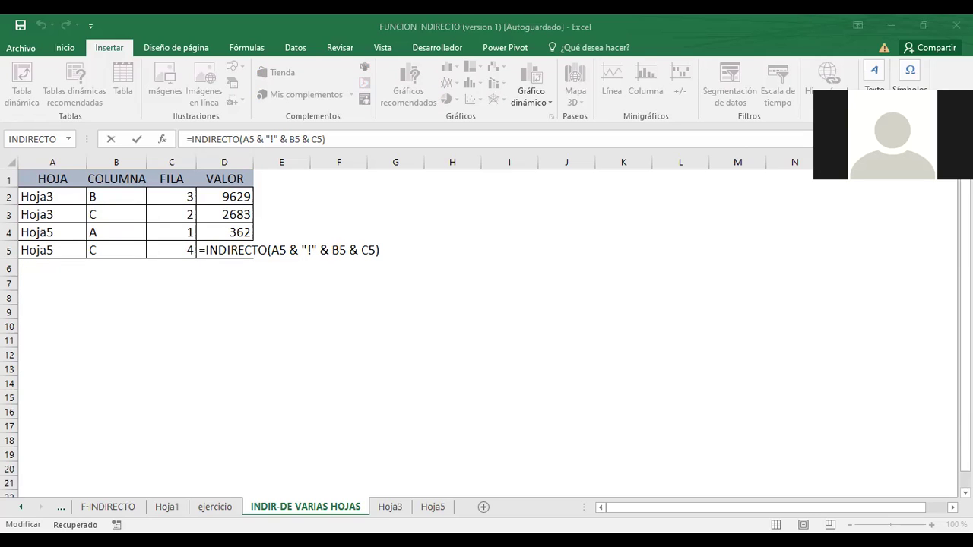
key("ctrl+Return")
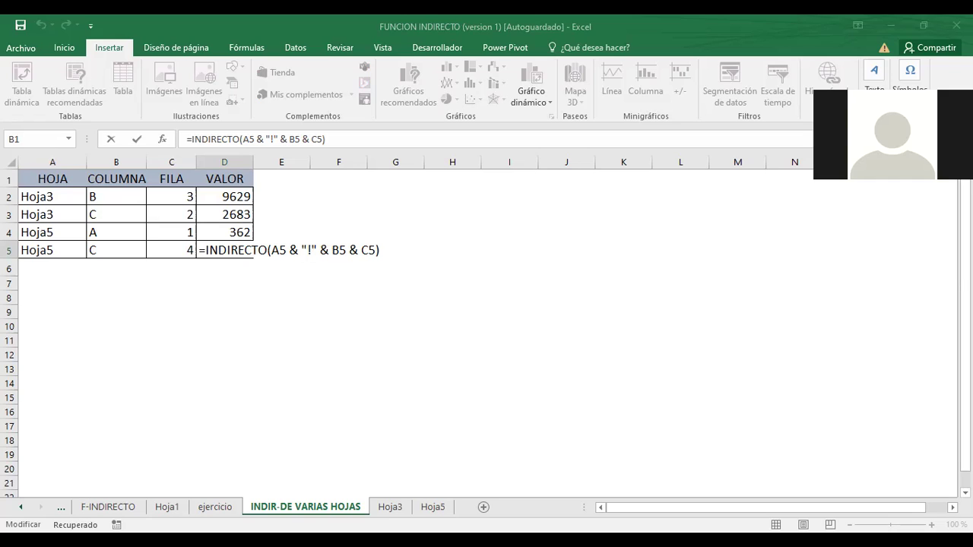
key("ctrl+Return")
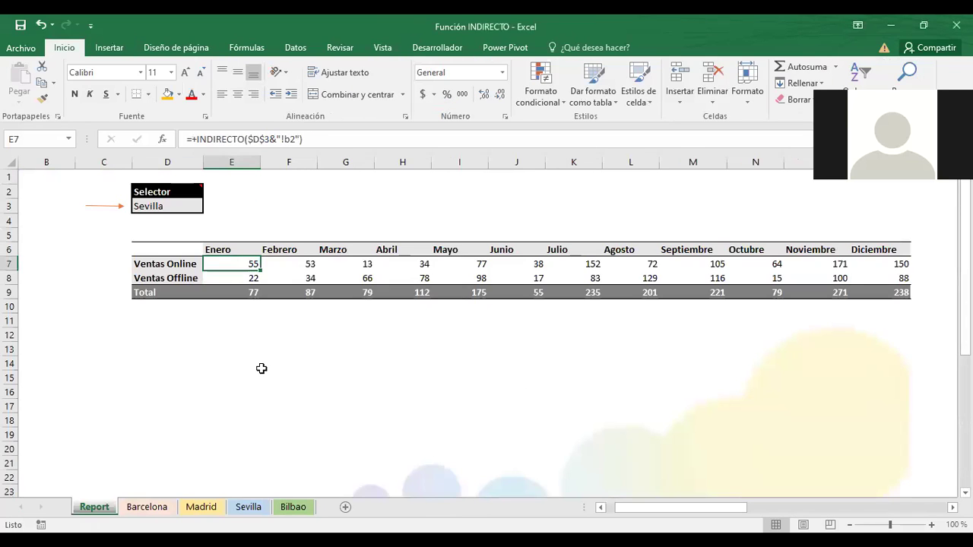
Step: Read the Selector note, then choose Madrid from D3's city list
left_click(262, 369)
left_click(165, 191)
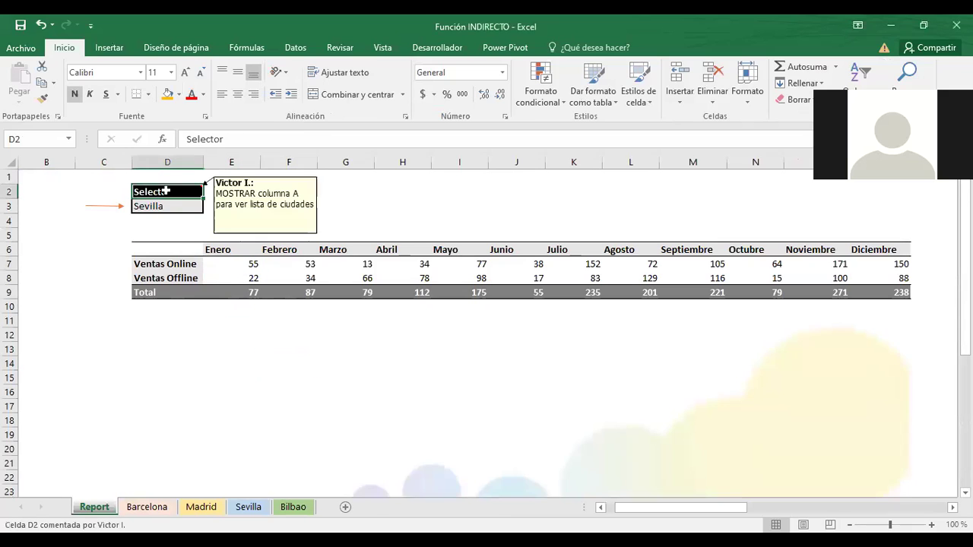
left_click(190, 207)
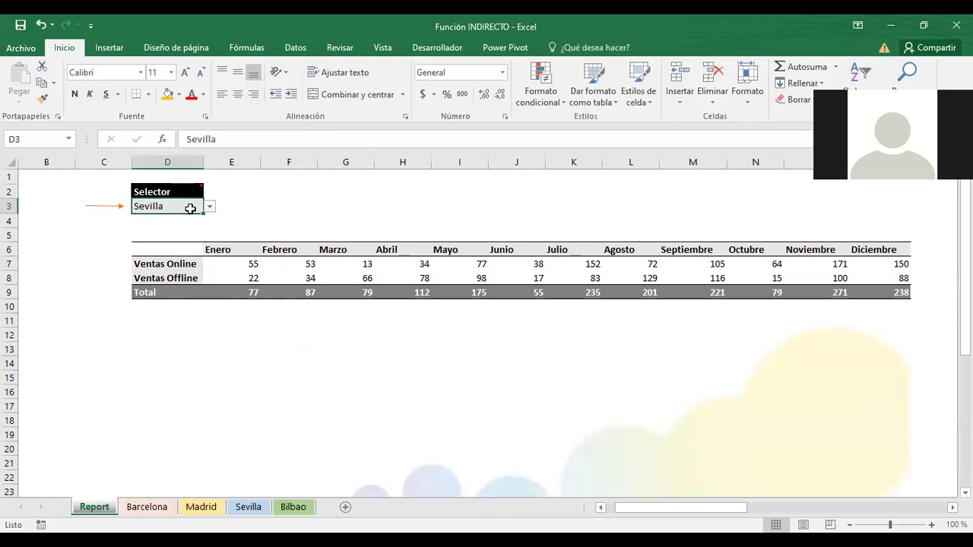
left_click(210, 207)
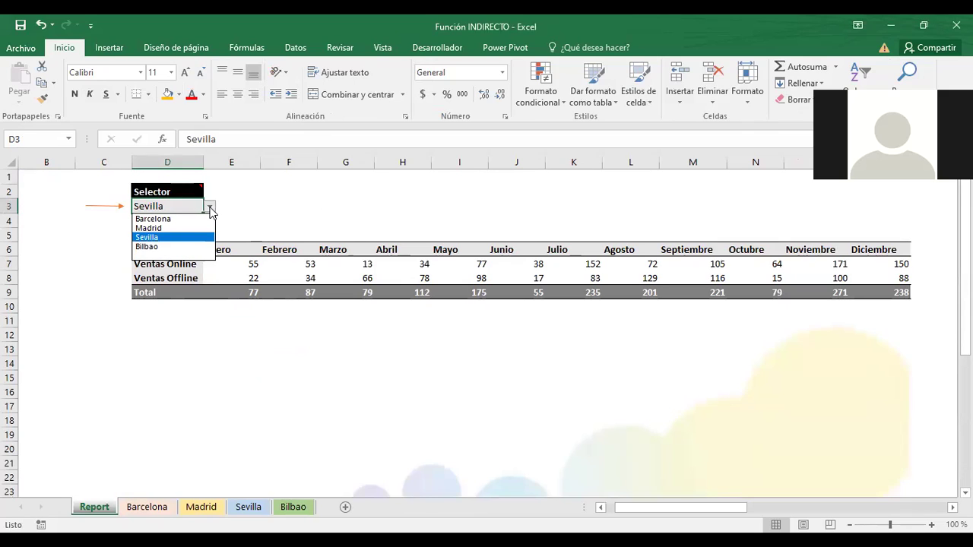
left_click(153, 227)
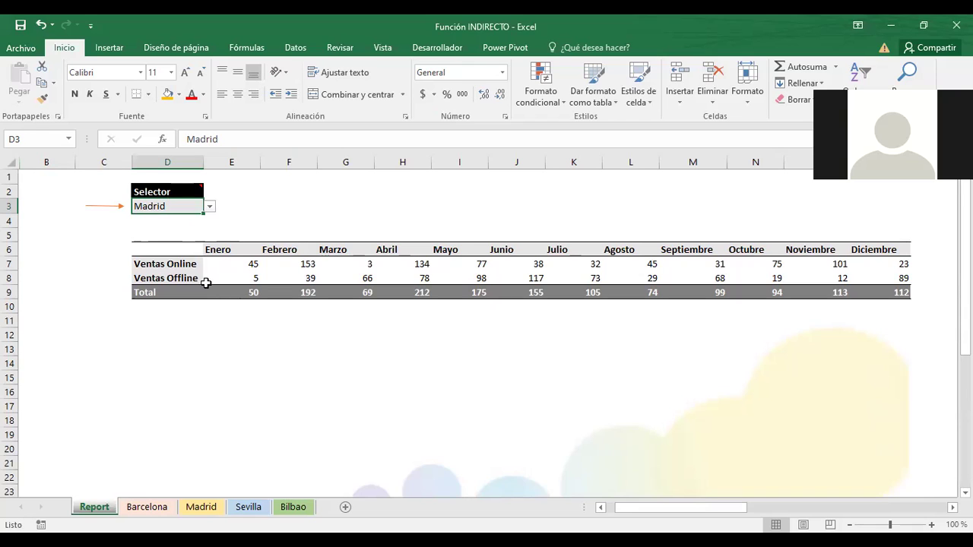
Step: Inspect the January–April online and January offline sales formulas, then compare with the Madrid sheet
left_click(223, 267)
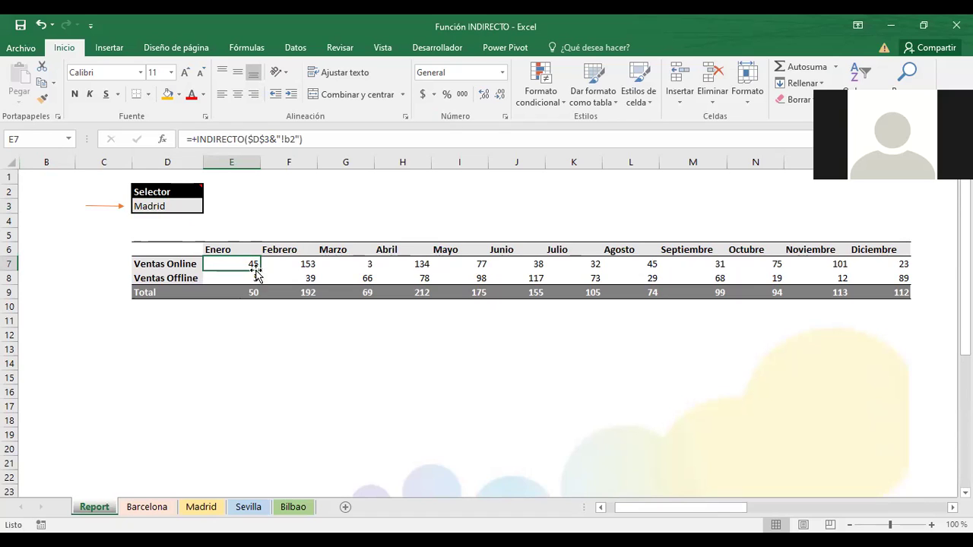
left_click(287, 267)
left_click(342, 262)
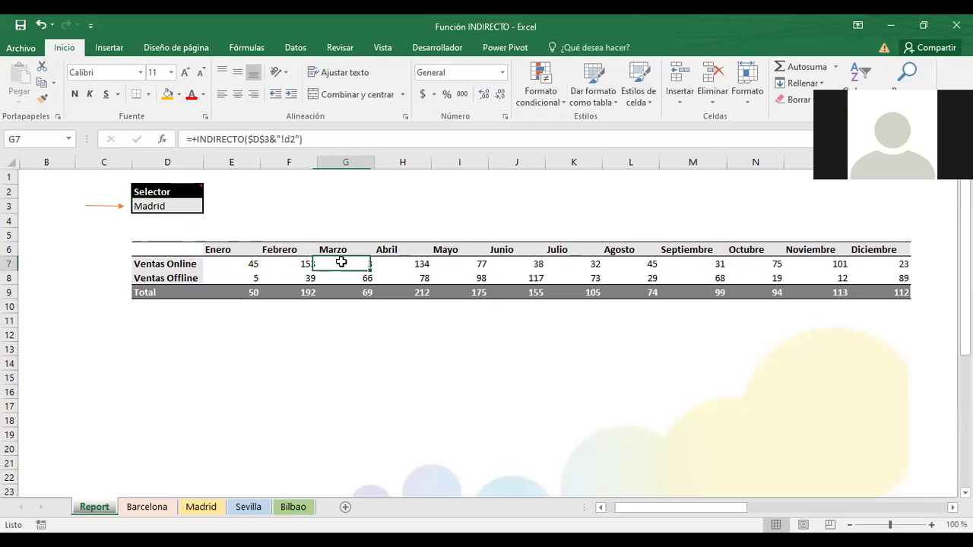
left_click(411, 263)
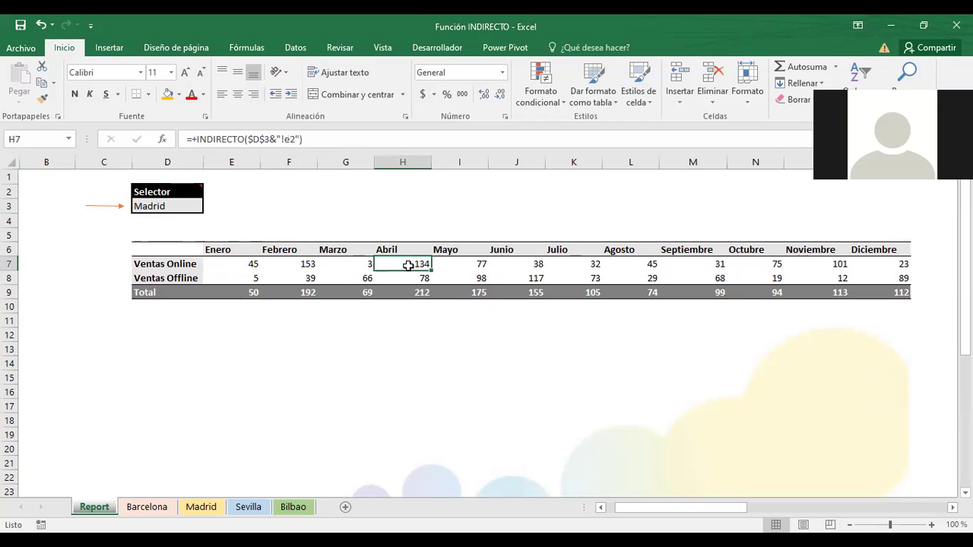
left_click(249, 264)
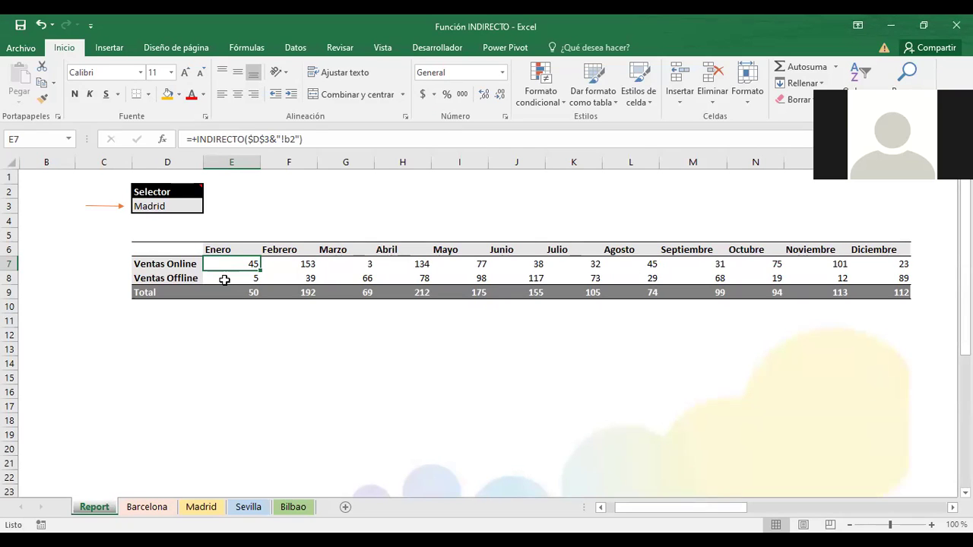
left_click(224, 280)
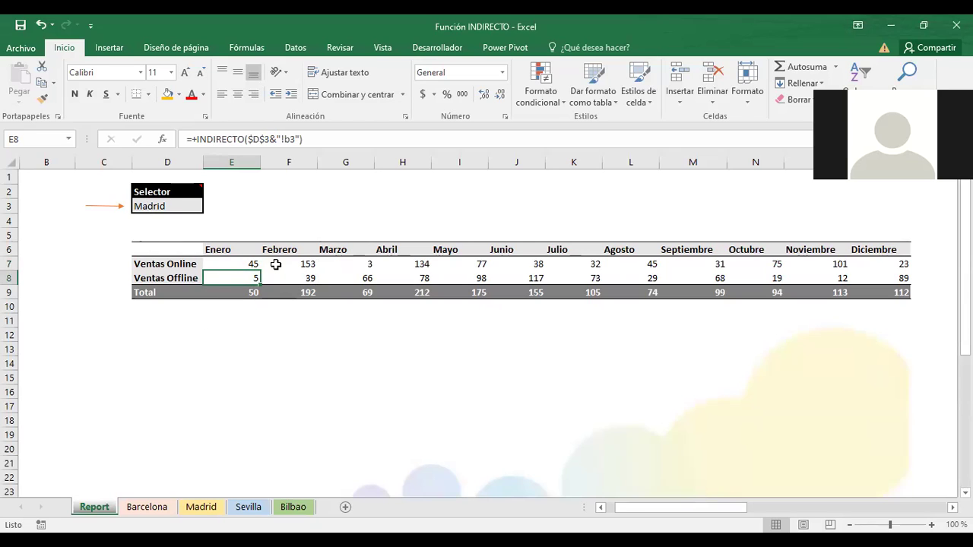
left_click(201, 508)
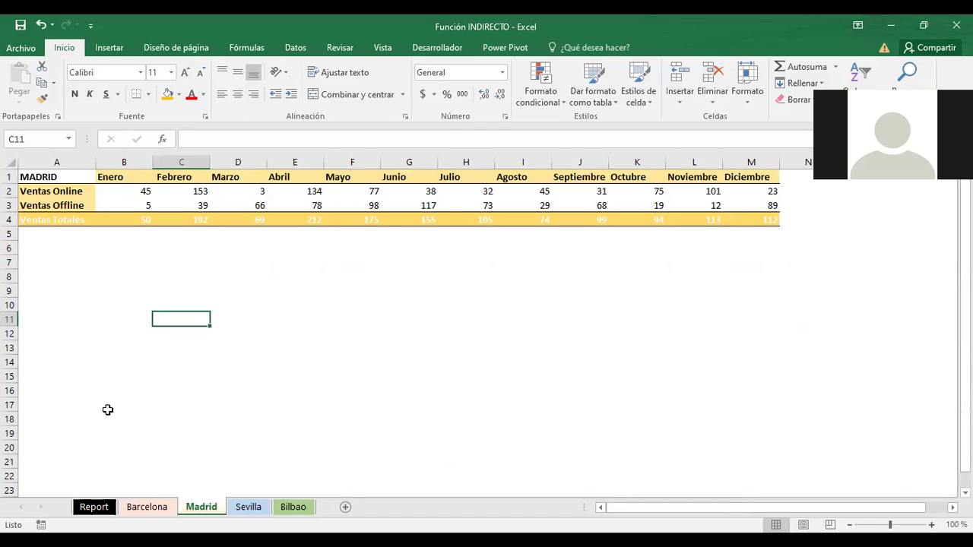
Step: On Report, set the Selector in D3 to Bilbao
left_click(95, 507)
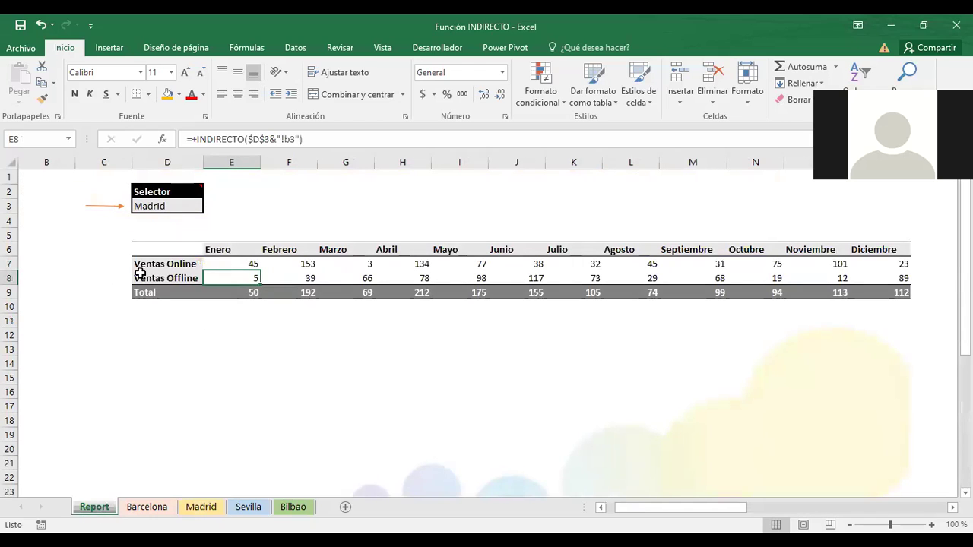
left_click(183, 207)
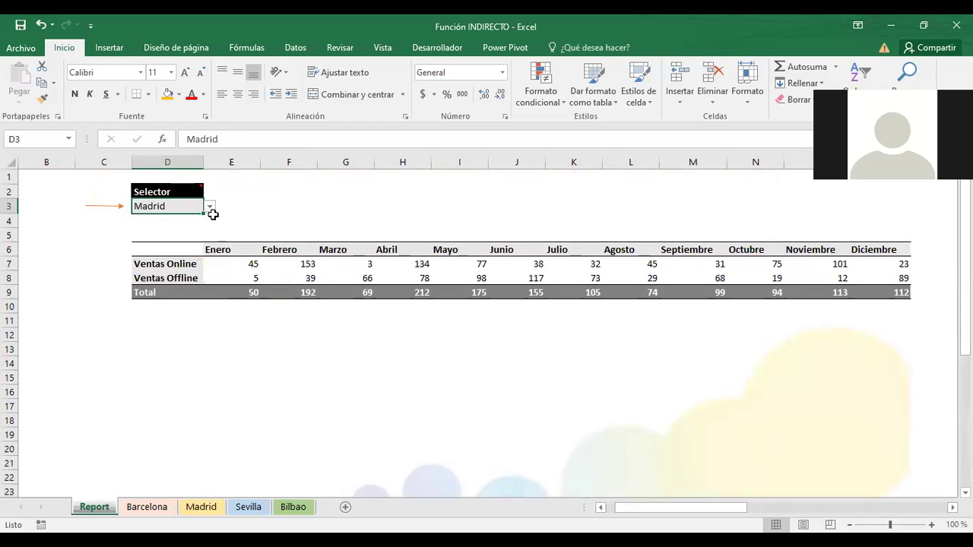
left_click(210, 212)
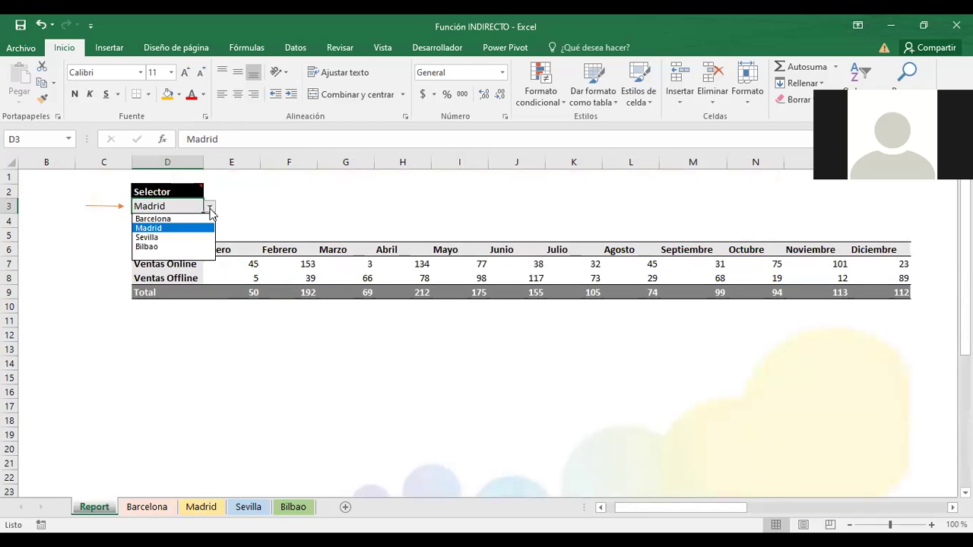
left_click(148, 247)
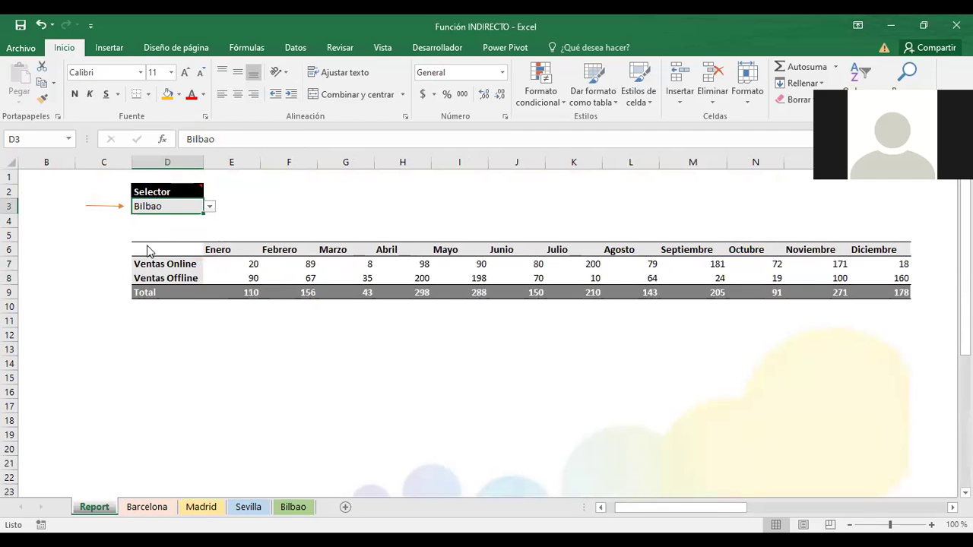
Step: Browse the Barcelona, Madrid, Sevilla and Bilbao city sheets, then return to Report
left_click(144, 507)
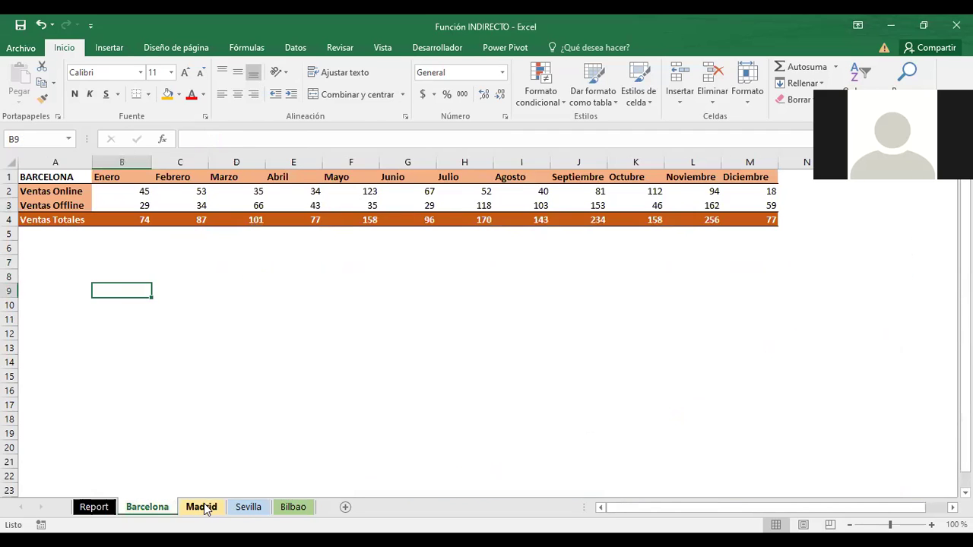
left_click(202, 508)
left_click(241, 508)
left_click(288, 508)
left_click(248, 508)
left_click(201, 508)
left_click(152, 508)
left_click(201, 508)
left_click(247, 508)
left_click(289, 508)
left_click(250, 508)
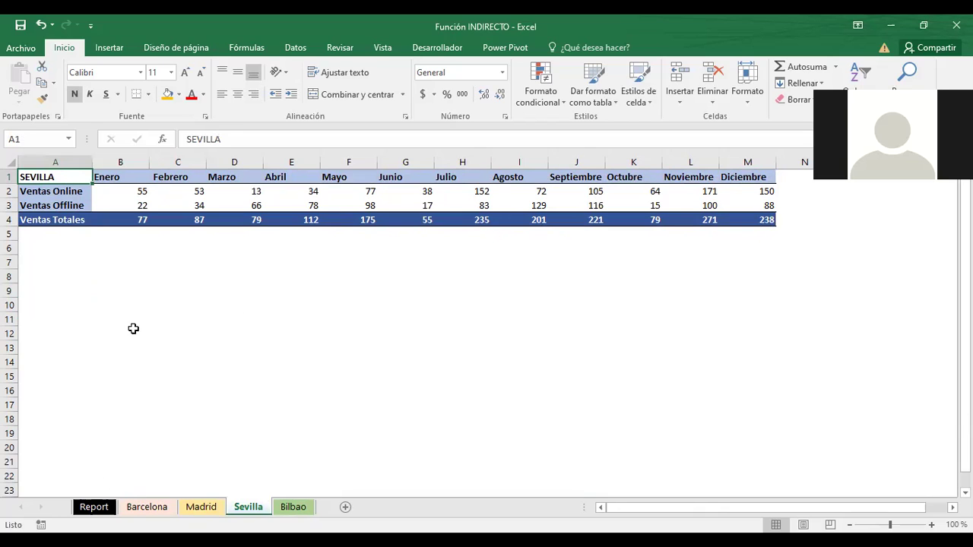
left_click(127, 291)
left_click(96, 508)
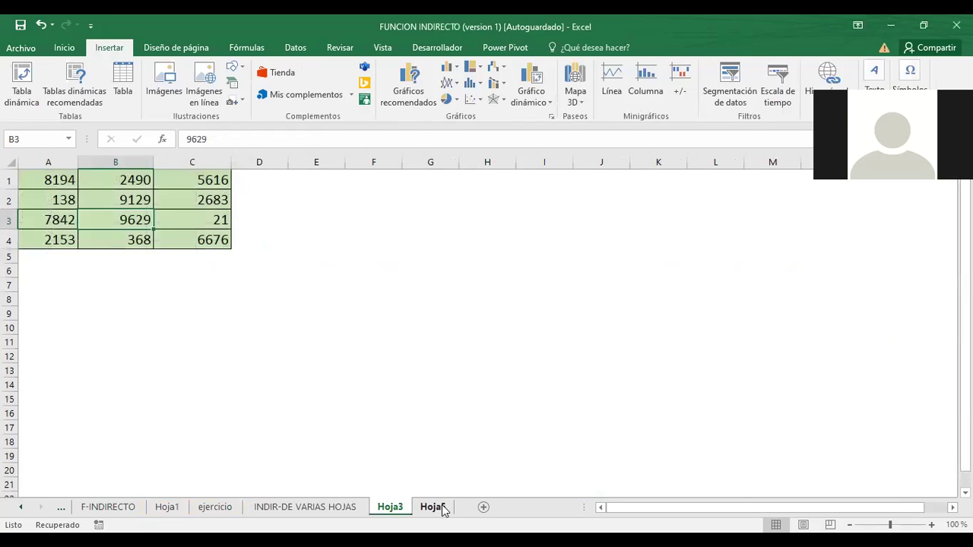
Step: On Hoja5, select the values 1709 in A2 and 8092 in C1
left_click(433, 506)
left_click(34, 196)
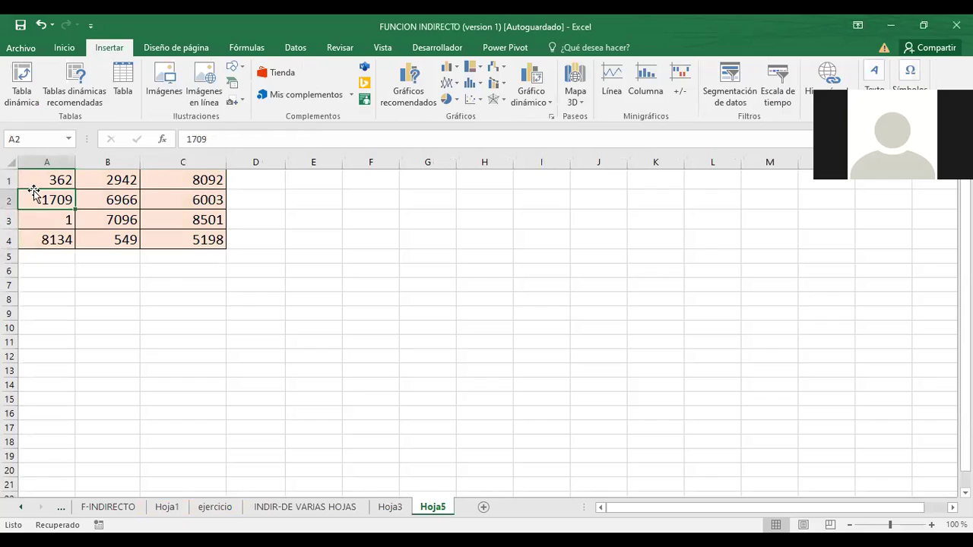
left_click(183, 178)
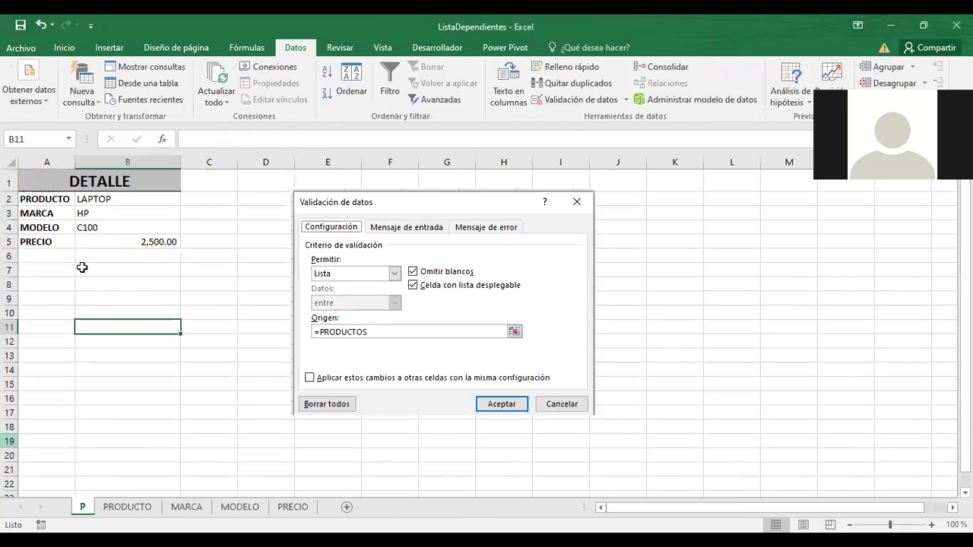
Step: Drag the validation settings picture right beside the DETALLE table, then view the PRODUCTO sheet
left_click(431, 204)
left_click_drag(431, 204, 528, 192)
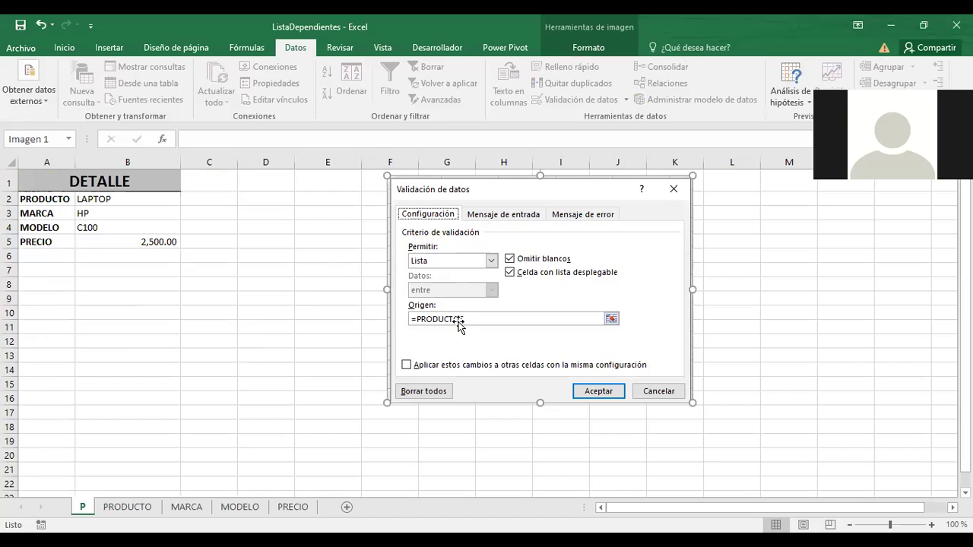
left_click(157, 285)
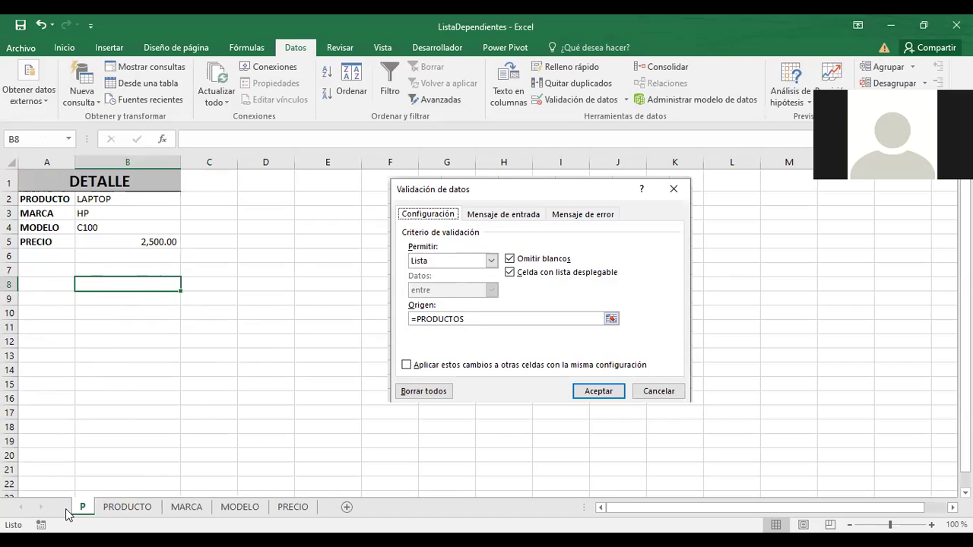
left_click(128, 510)
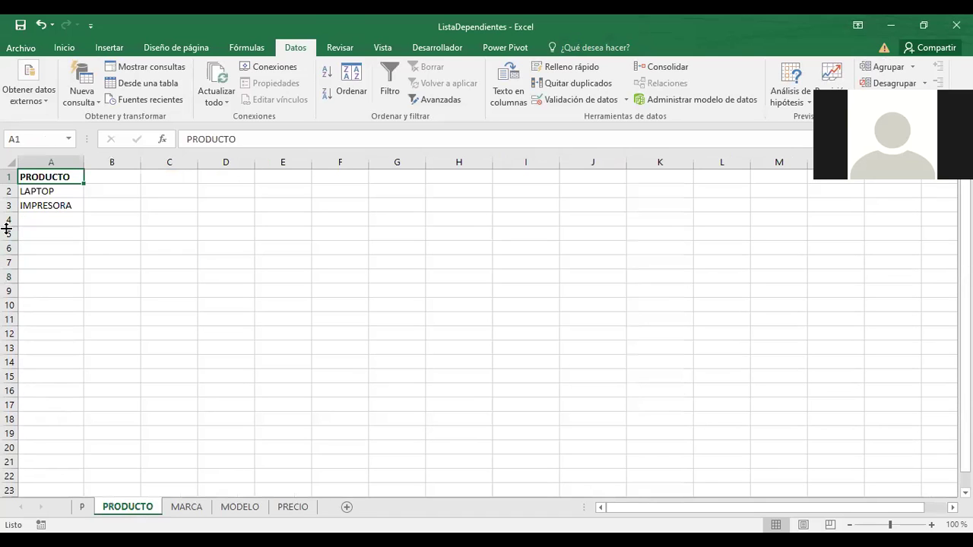
Step: Browse the PRODUCTO, MARCA, MODELO and PRECIO list sheets, ending on the P sheet
left_click(83, 508)
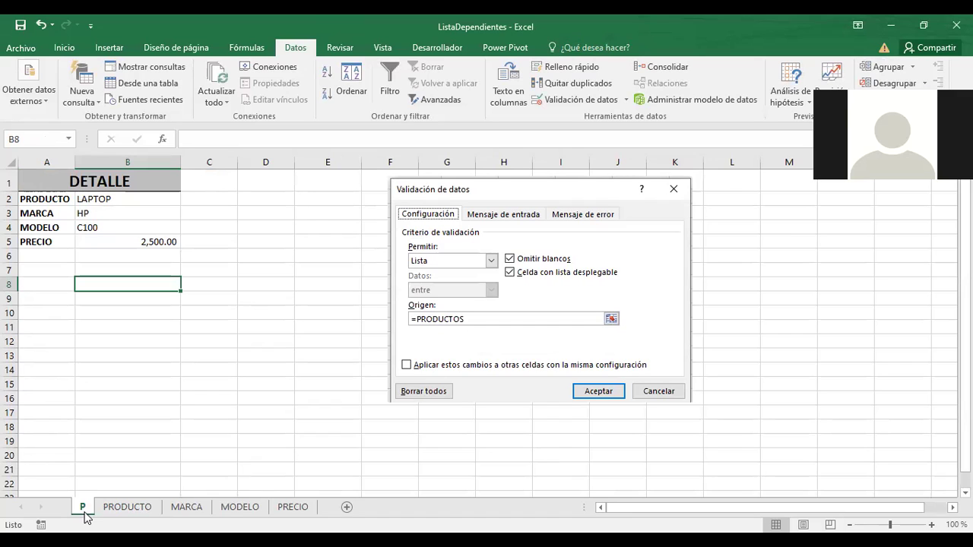
left_click(128, 505)
left_click(187, 509)
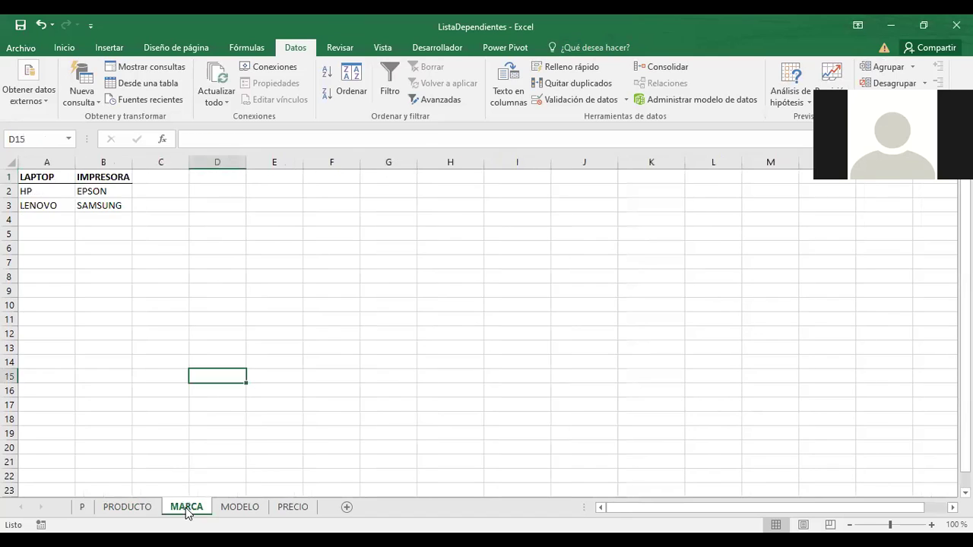
left_click(232, 509)
left_click(296, 509)
left_click(110, 507)
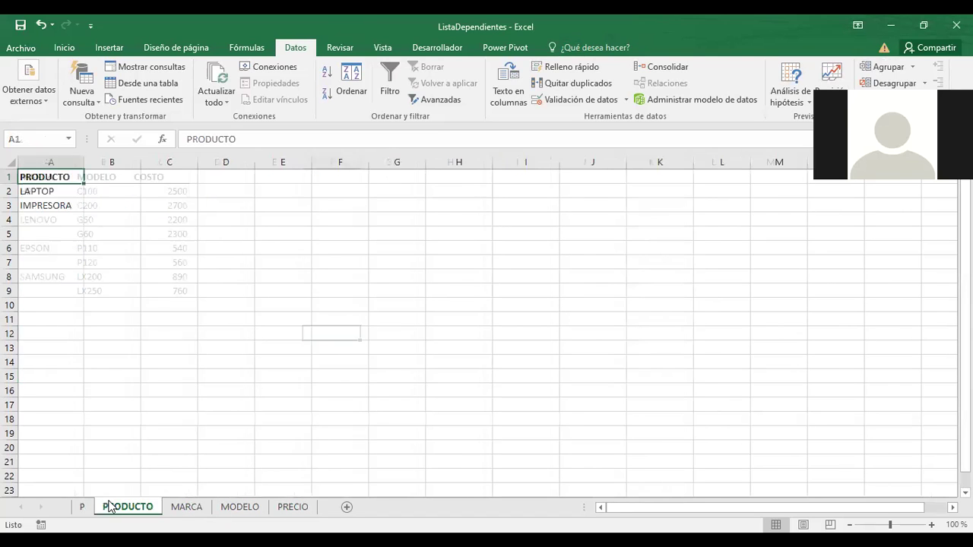
left_click(182, 510)
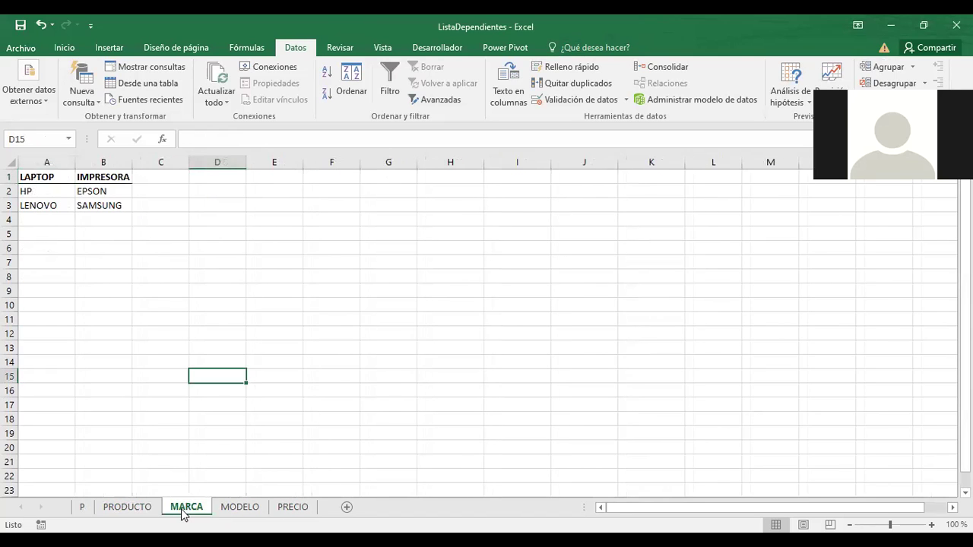
left_click(84, 510)
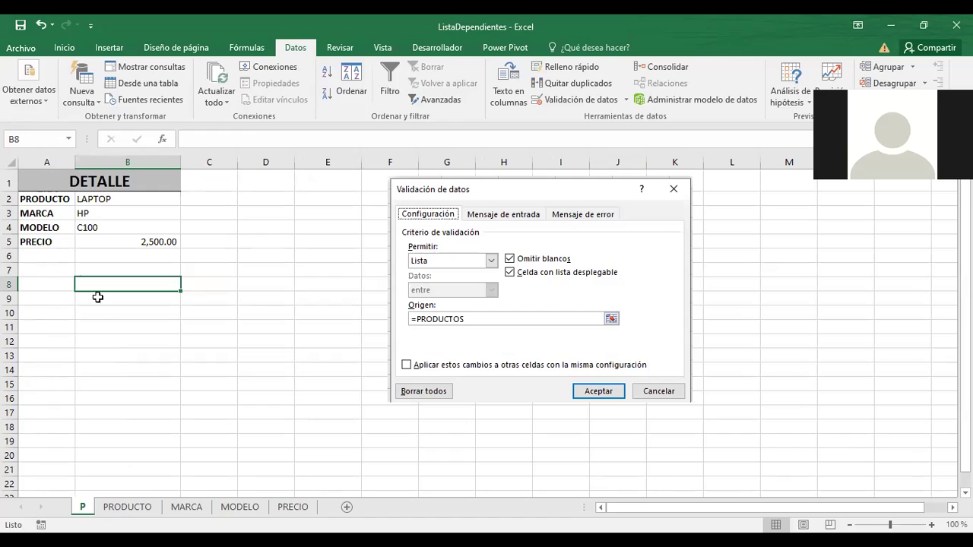
Step: Choose IMPRESORA as the product in cell B2 from its validation list
left_click(105, 200)
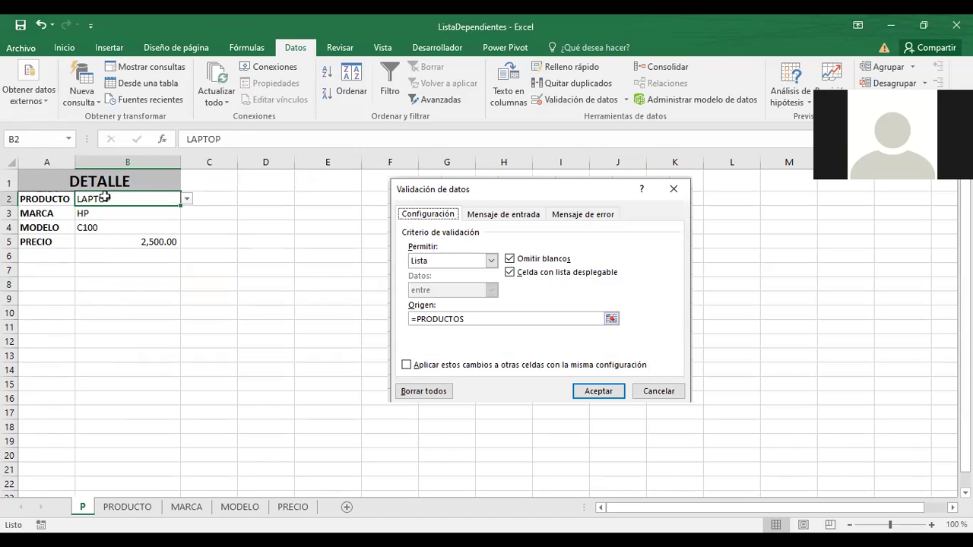
left_click(185, 200)
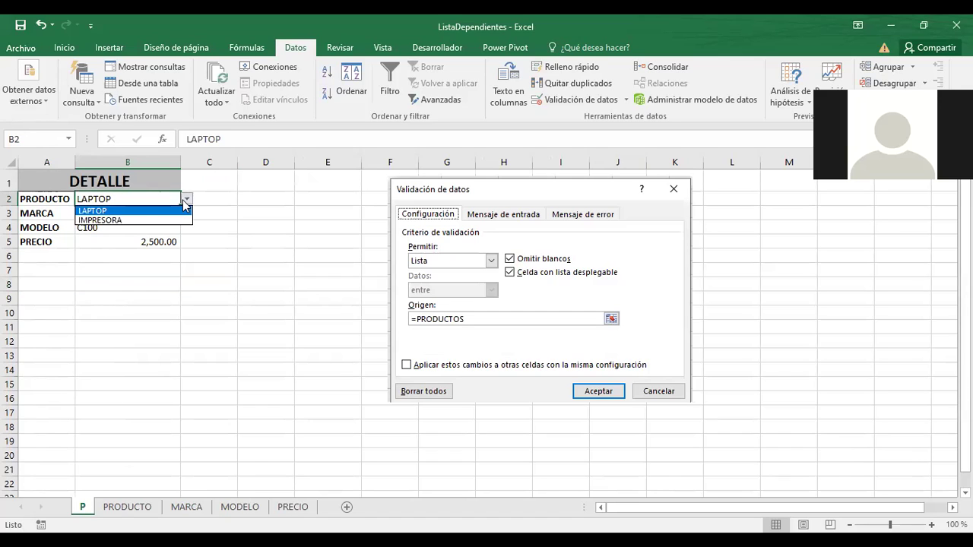
left_click(110, 221)
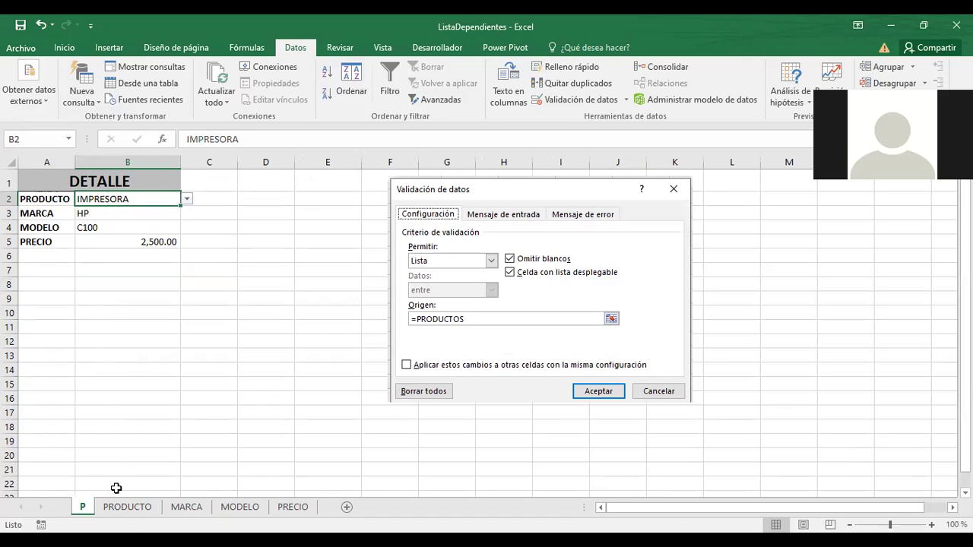
Step: Browse the PRODUCTO, MARCA, MODELO and PRECIO sheets to see each brand's models and costs
left_click(127, 510)
left_click(101, 215)
left_click(187, 507)
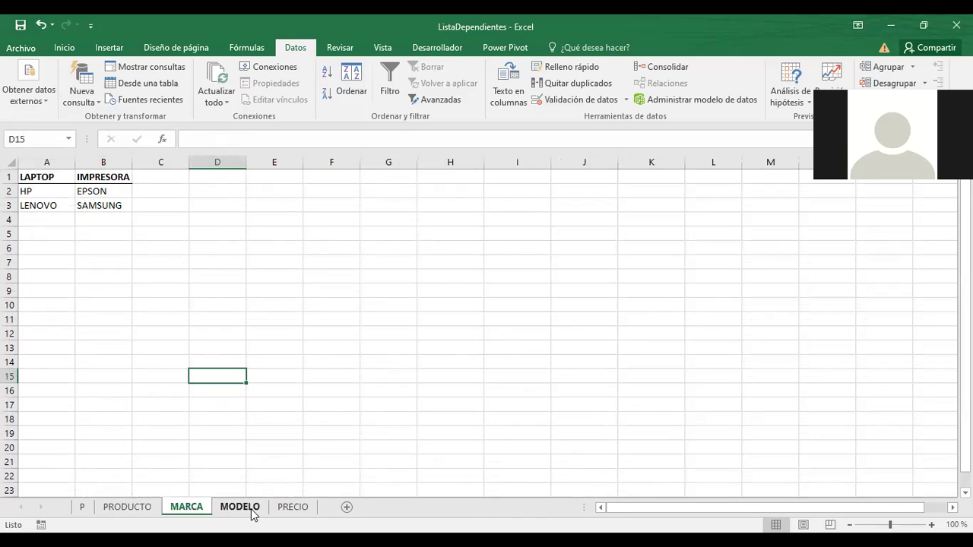
left_click(85, 508)
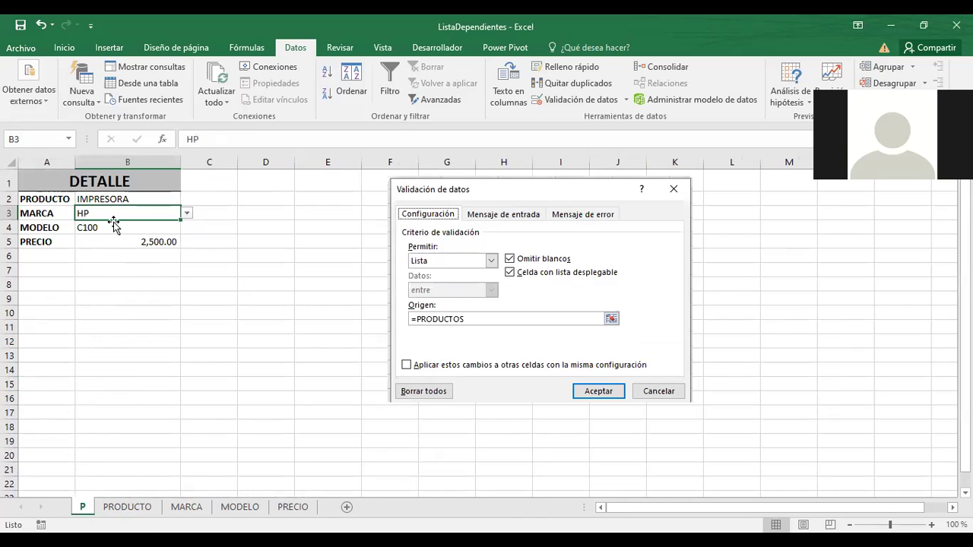
left_click(239, 507)
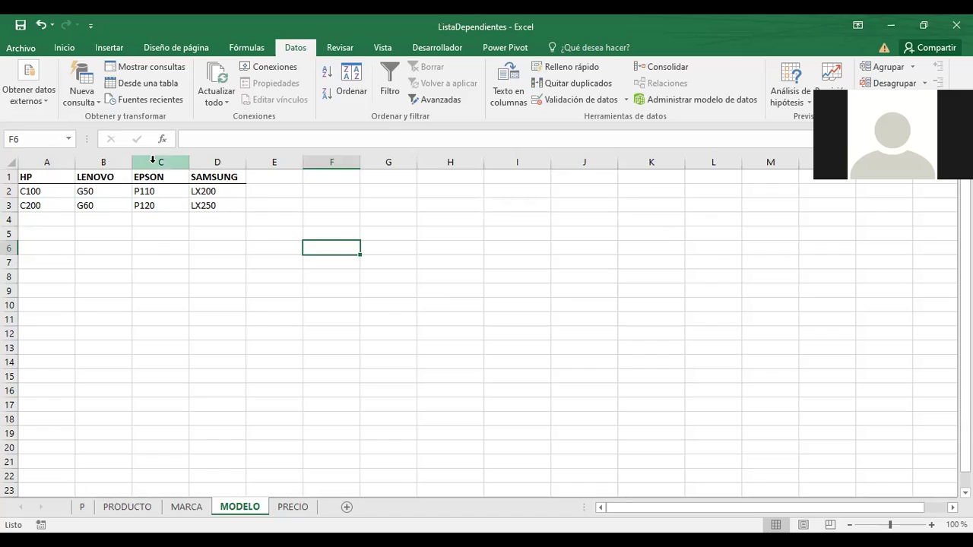
left_click(293, 508)
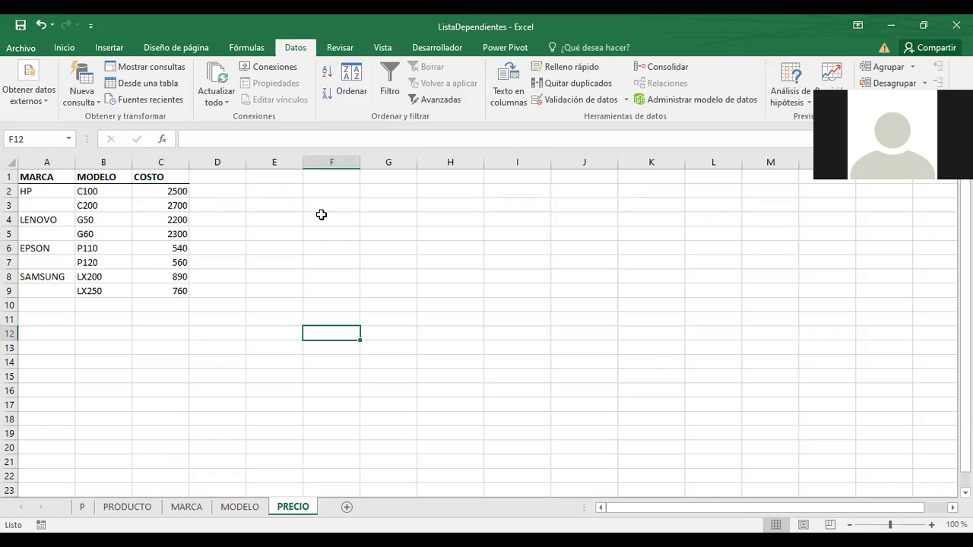
left_click(83, 507)
Step: Pick SAMSUNG as the brand in B3 and LX250 as the model in B4
left_click(186, 215)
left_click(118, 235)
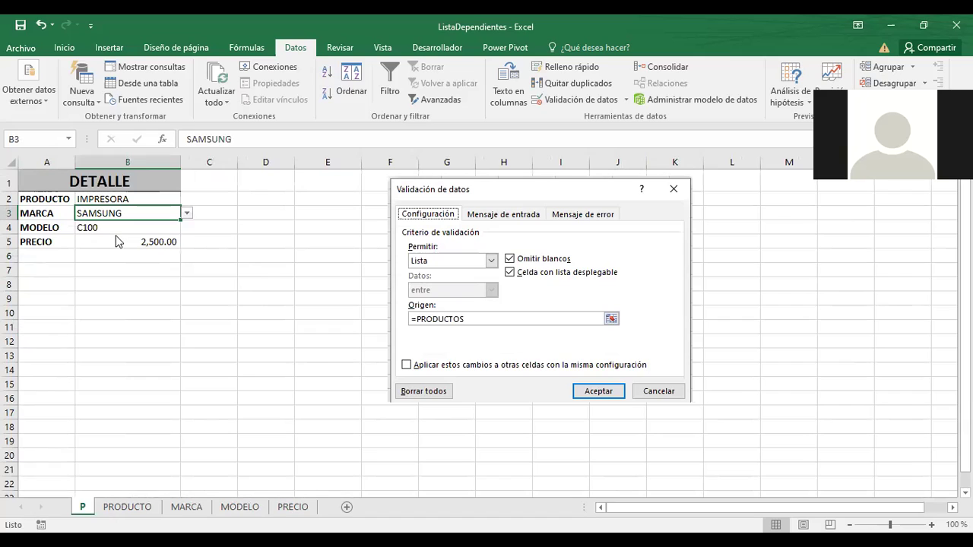
left_click(90, 228)
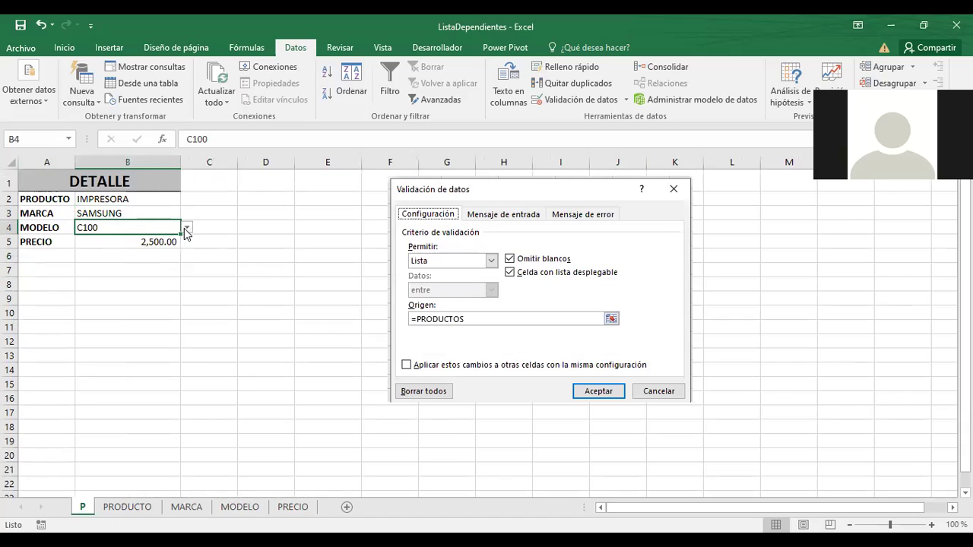
left_click(186, 230)
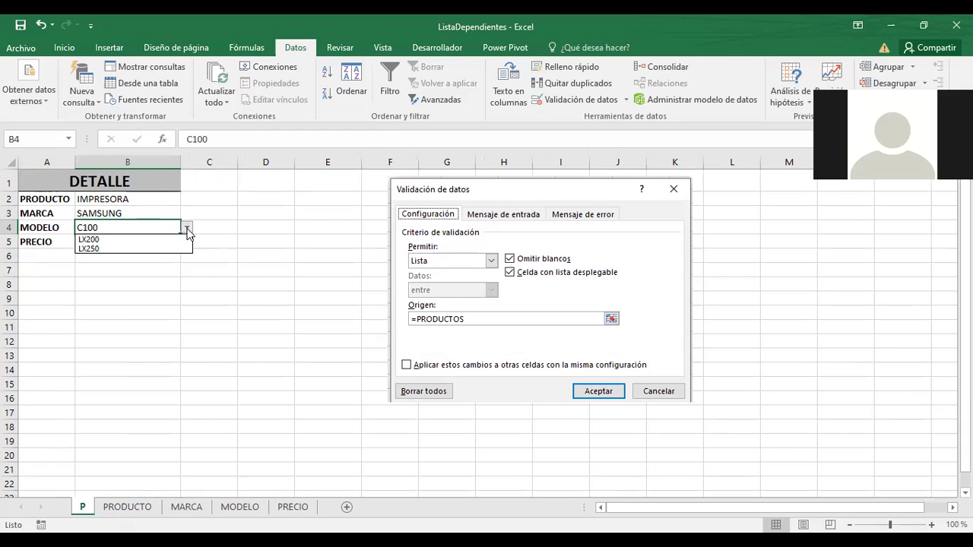
left_click(106, 249)
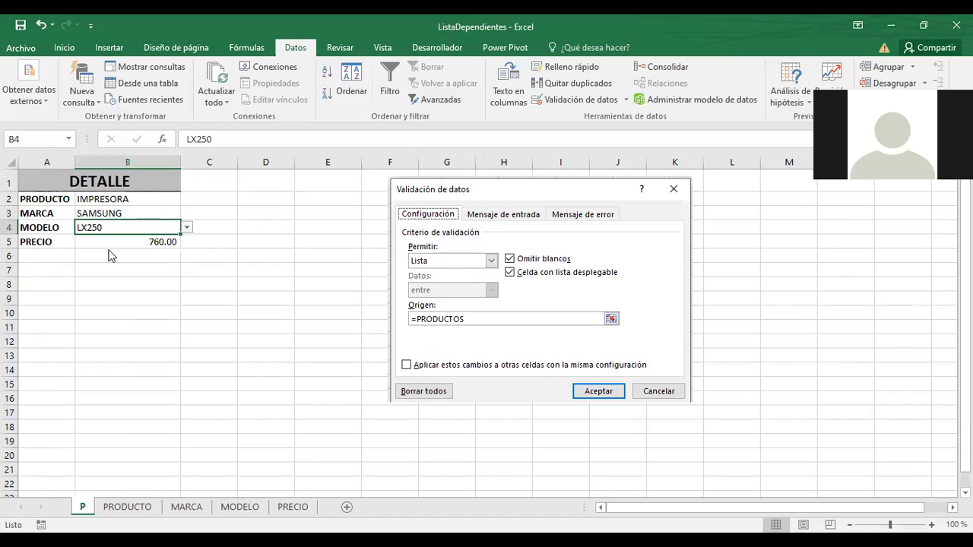
Step: Review B5's SI.ERROR(BUSCARV) price formula, now showing 760.00, against the B2 and B3 selections
left_click(156, 244)
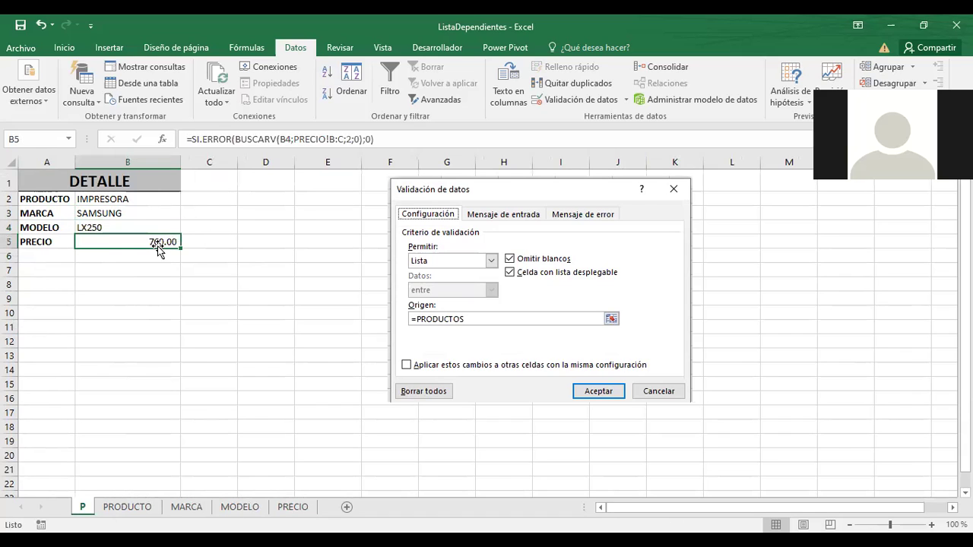
left_click(142, 216)
left_click(133, 199)
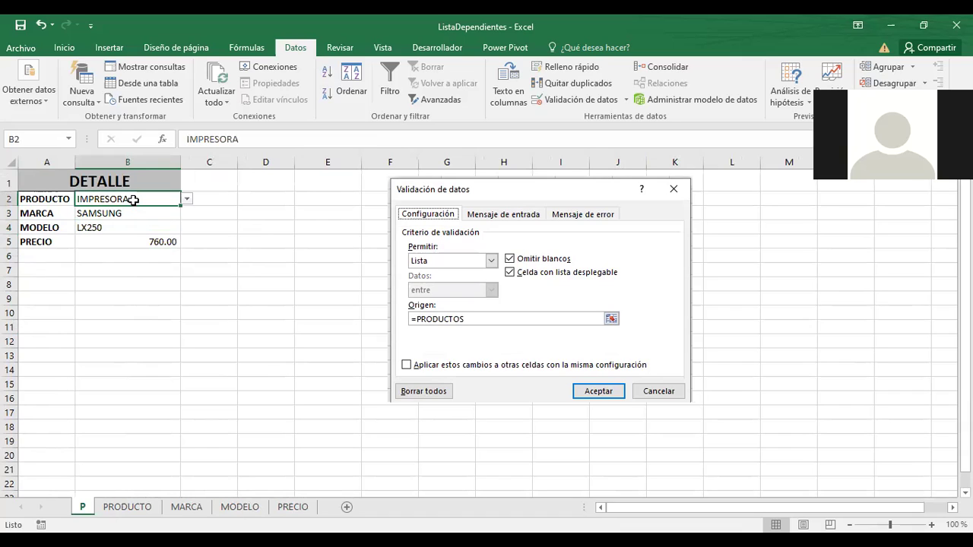
left_click(114, 242)
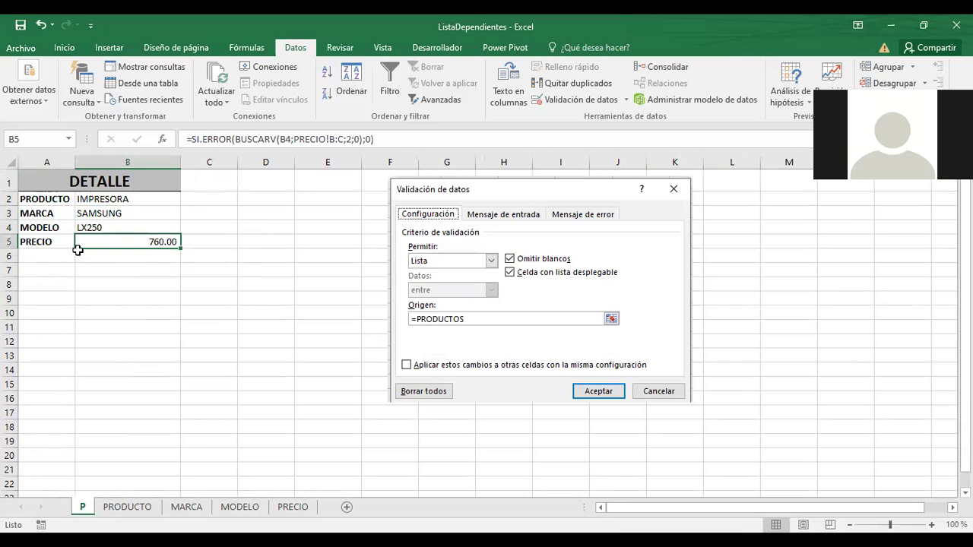
left_click(121, 199)
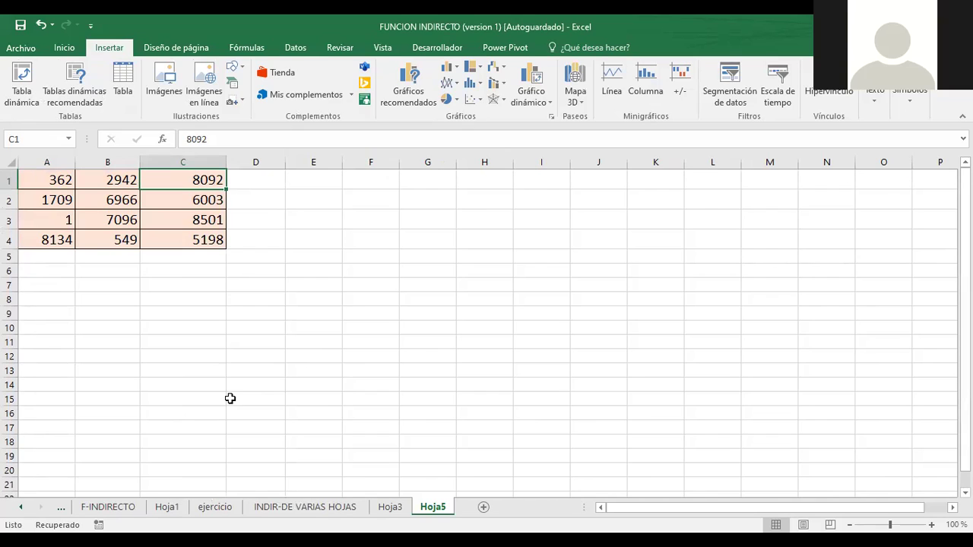
Step: Read the INDIRECTO formula in D2 of INDIR-DE VARIAS HOJAS, then find its target cell on Hoja3
left_click(48, 186)
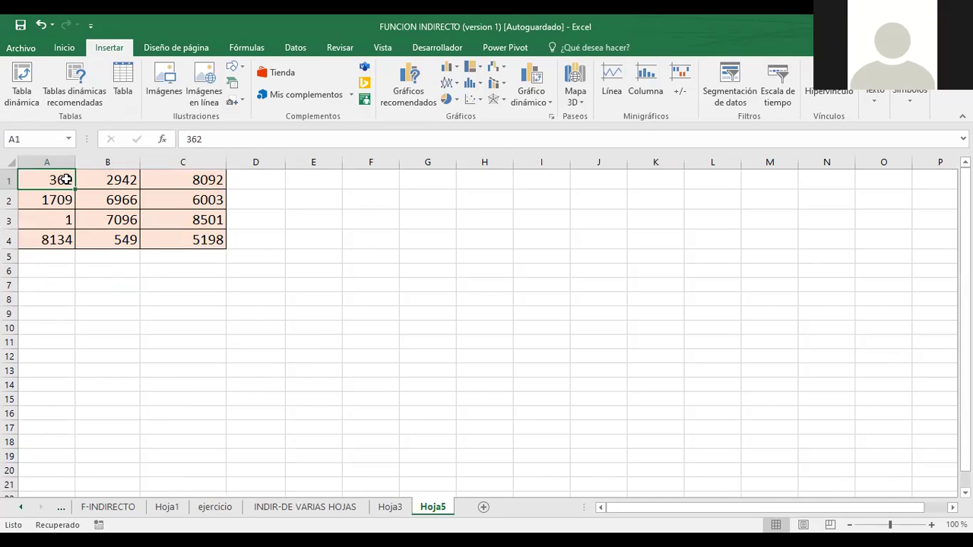
left_click(280, 511)
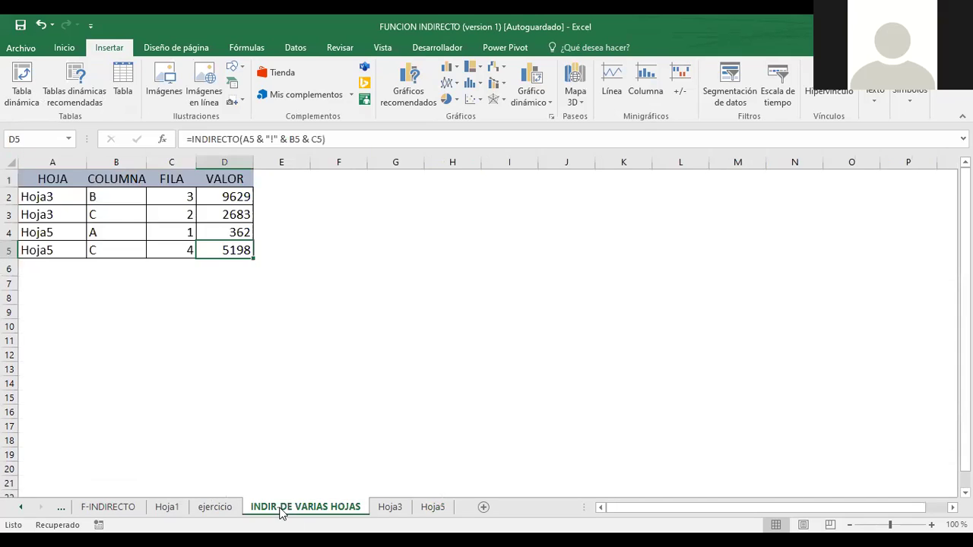
left_click(218, 198)
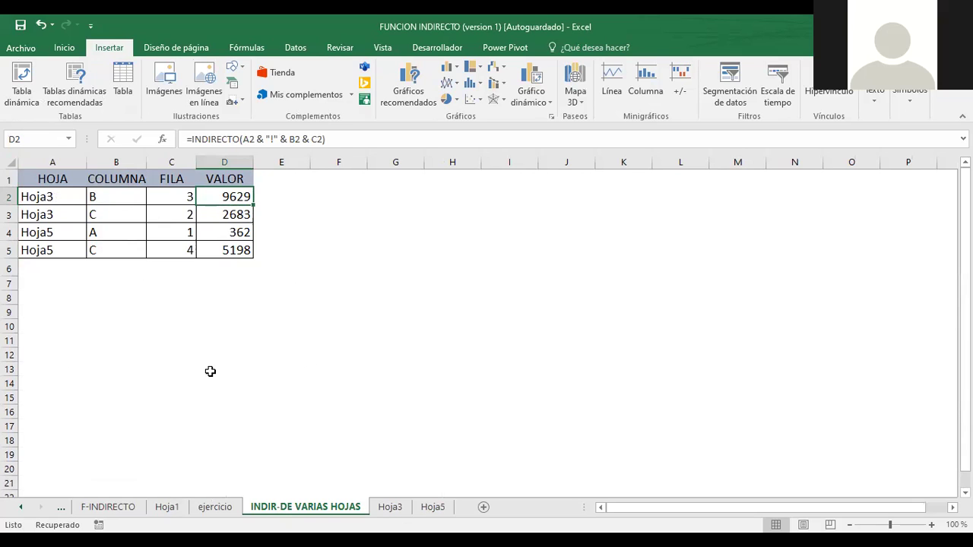
left_click(384, 511)
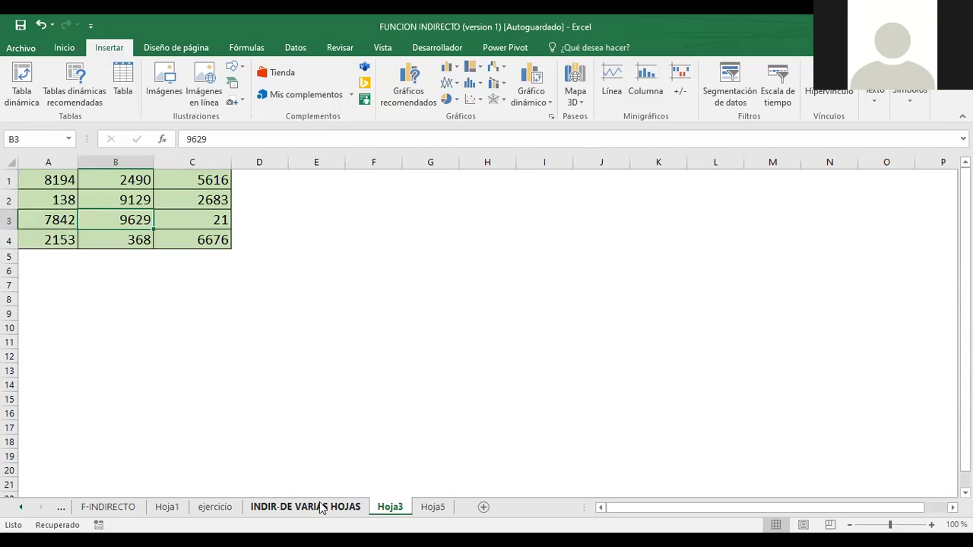
Step: Compare the column letters with Hoja5's row 4 values 8134, 549 and 5198
left_click(321, 507)
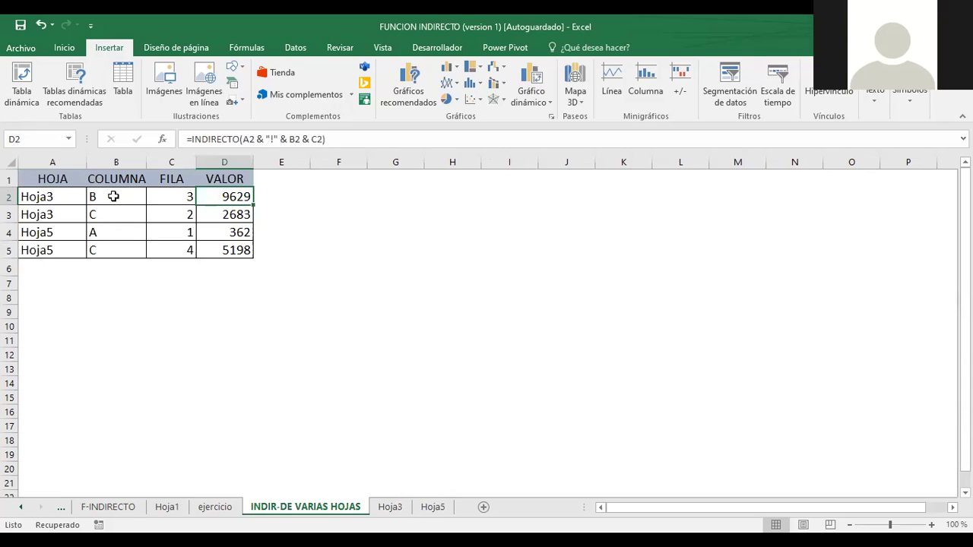
left_click(113, 196)
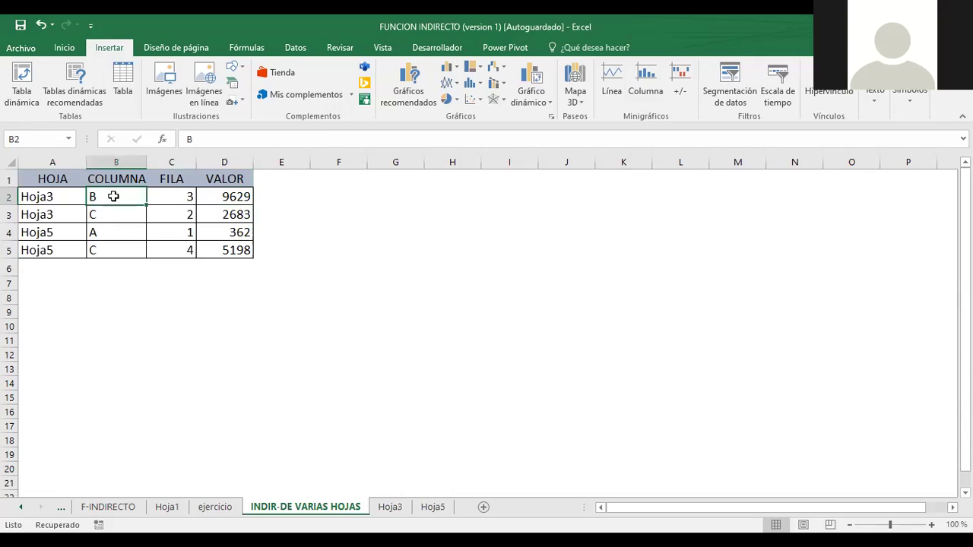
left_click(101, 250)
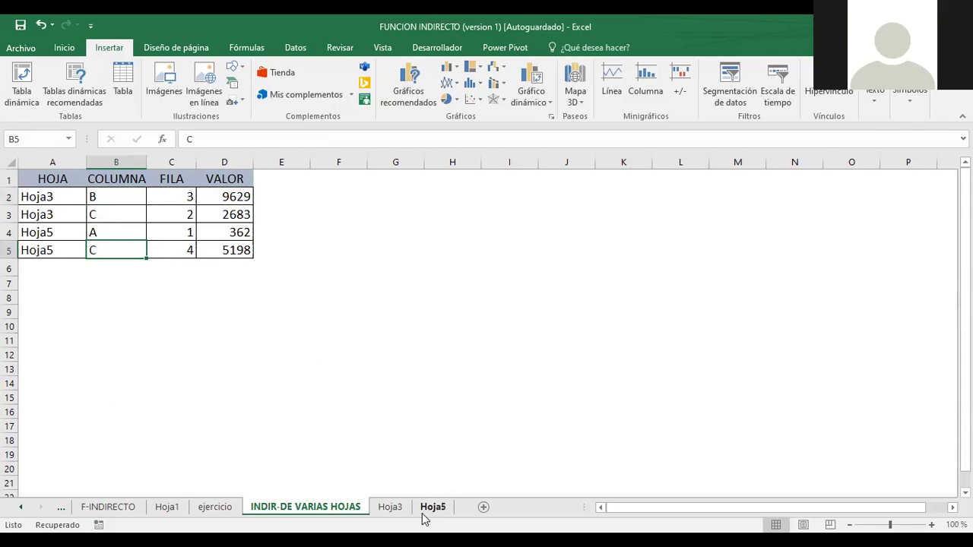
left_click(430, 507)
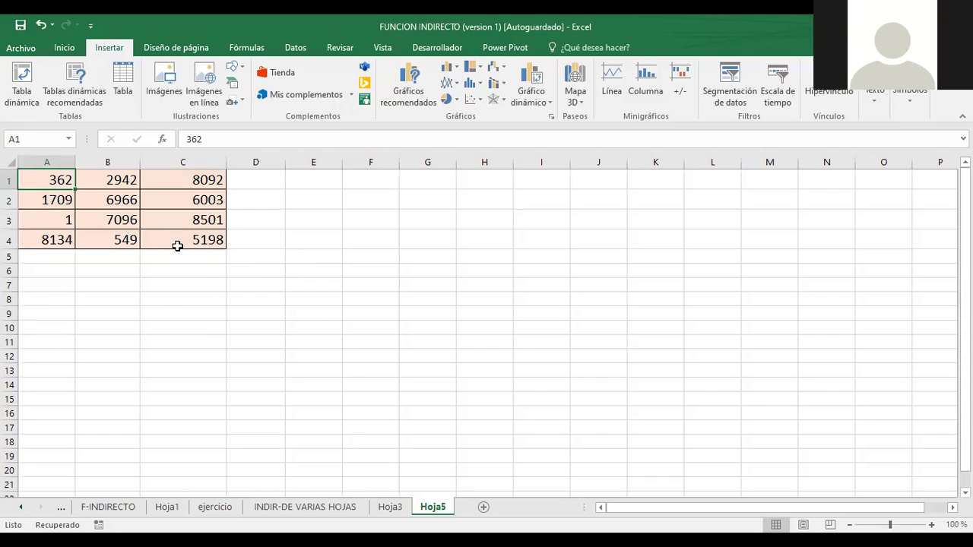
left_click(203, 242)
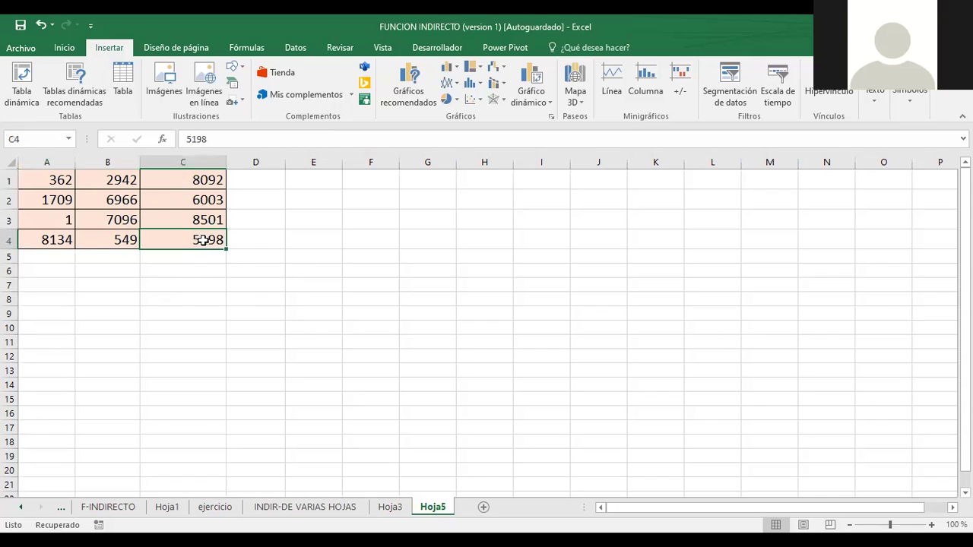
left_click(36, 245)
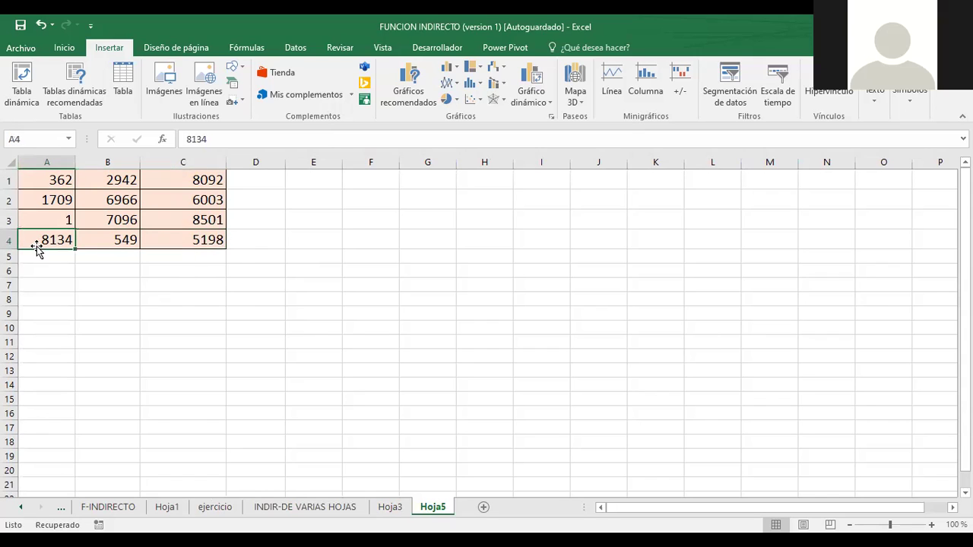
left_click(120, 239)
left_click(174, 244)
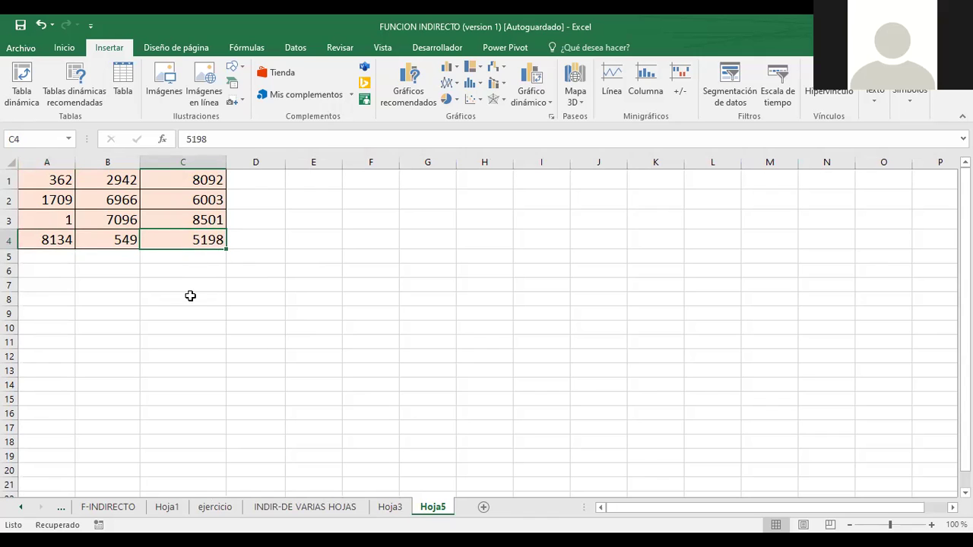
left_click(327, 507)
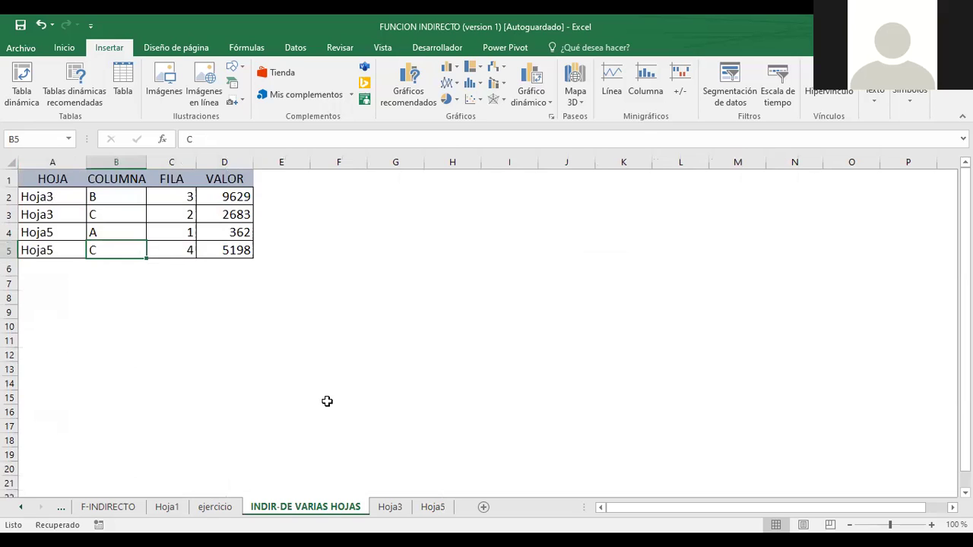
Step: Inspect the INDIRECTO formulas in D5 and D4 and Hoja5's A1 value 362
left_click(431, 509)
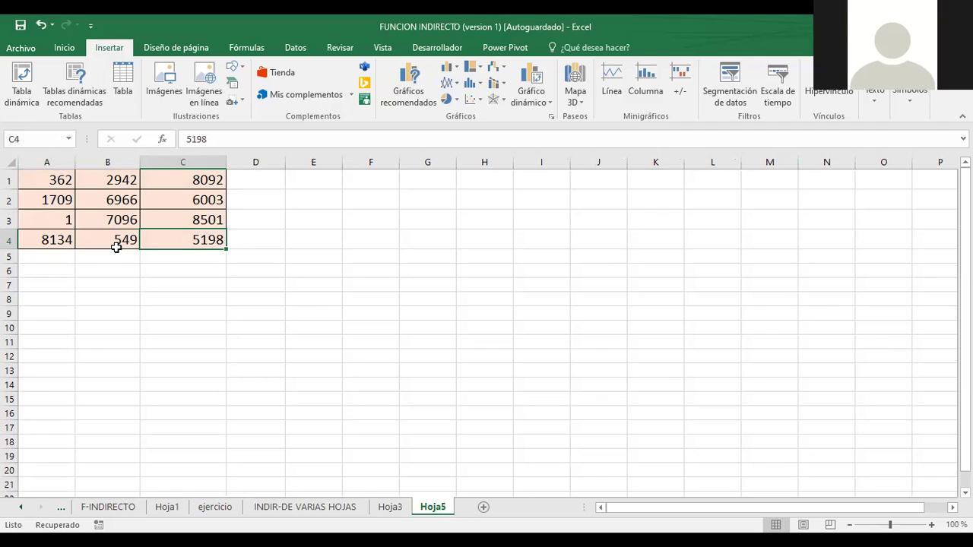
left_click(344, 510)
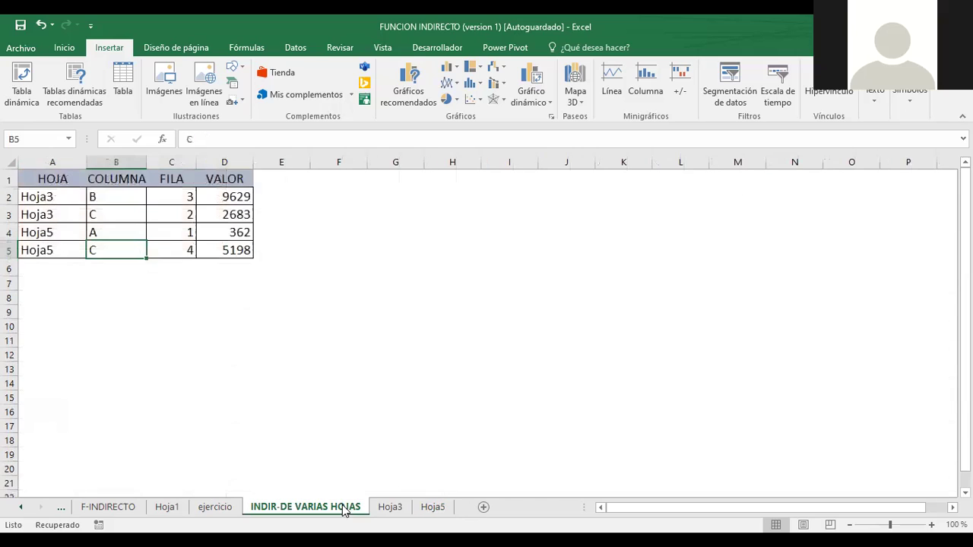
left_click(228, 252)
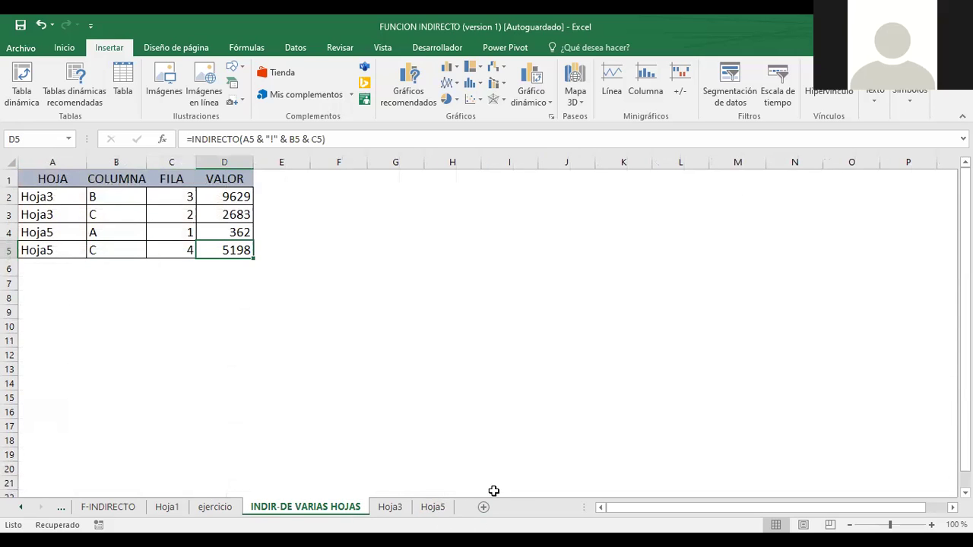
left_click(106, 253)
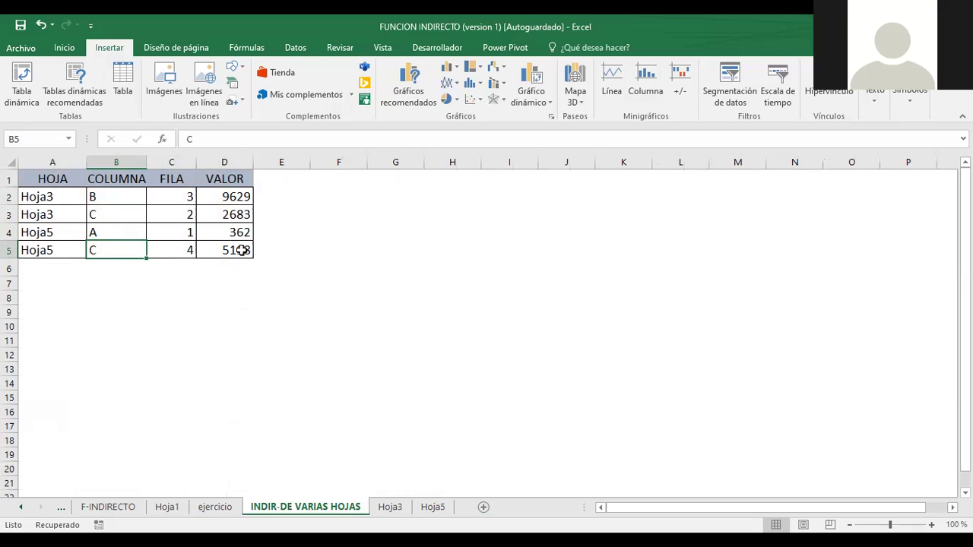
left_click(222, 231)
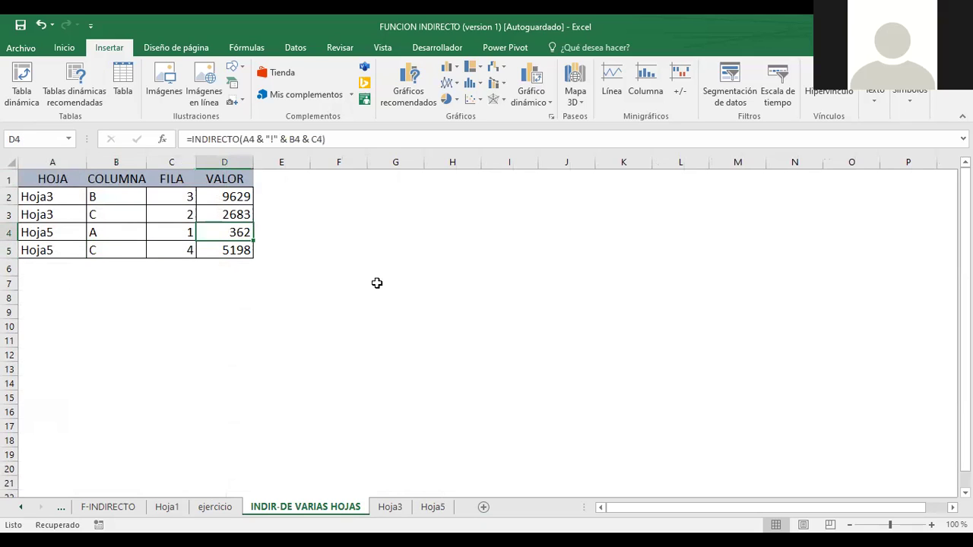
left_click(432, 507)
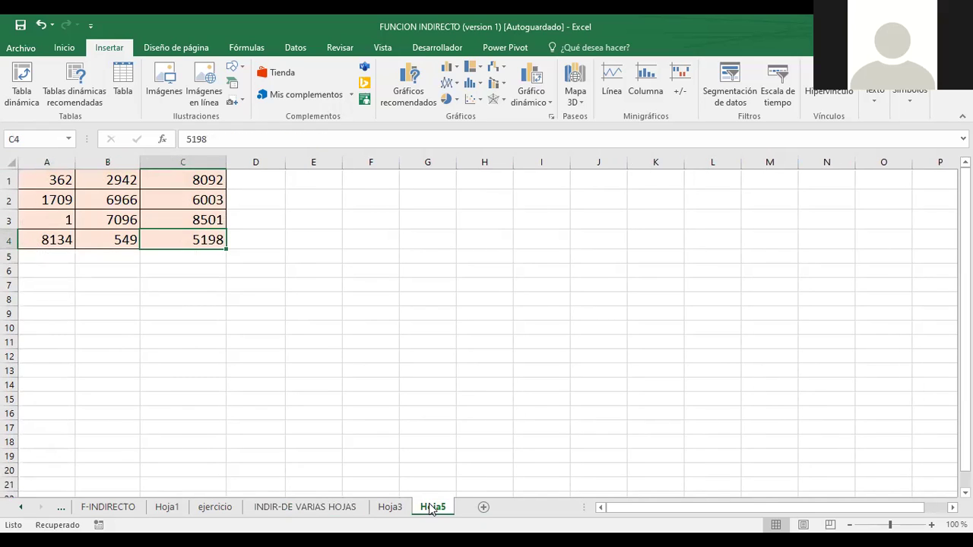
left_click(30, 180)
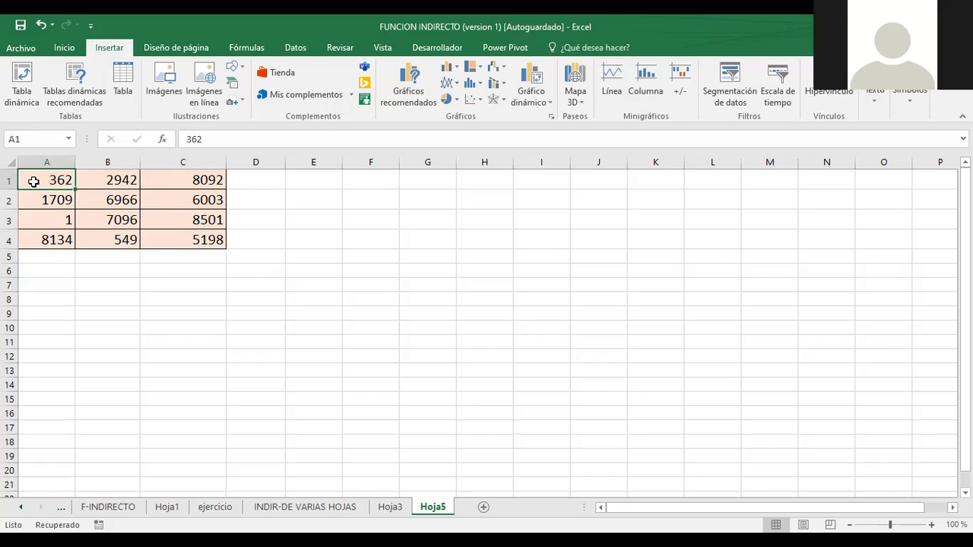
Step: Trace D4's Hoja5, A and 1 arguments and check Hoja5's B3 value 7096
left_click(302, 509)
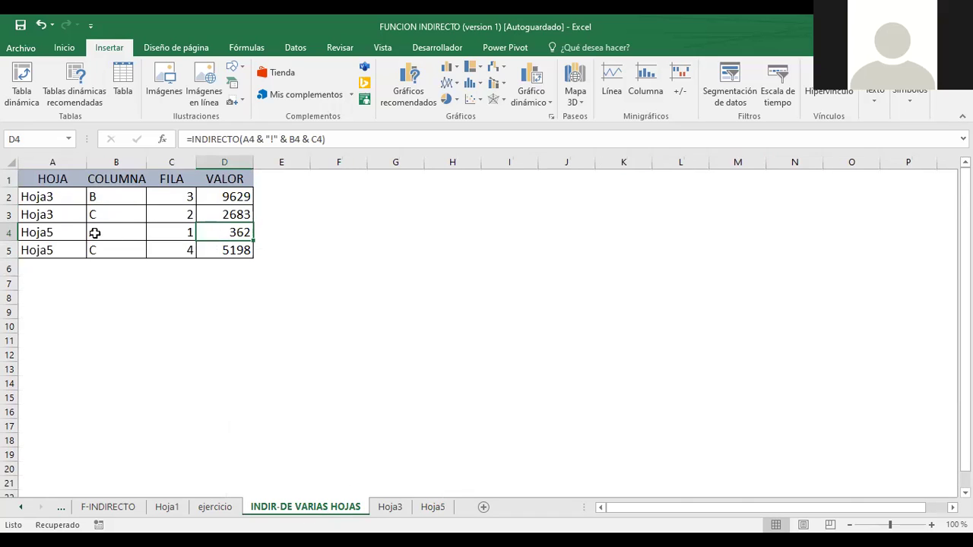
left_click(52, 234)
left_click(112, 230)
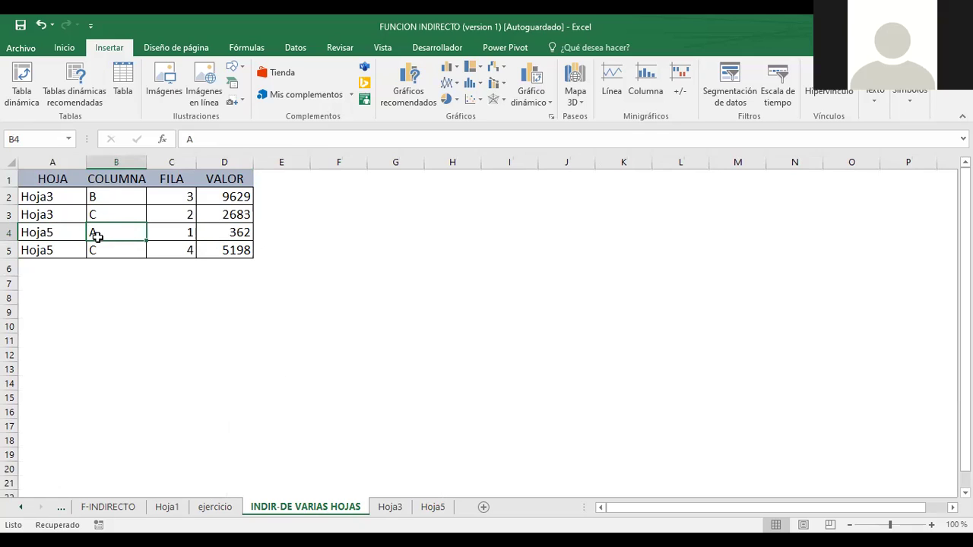
left_click(177, 232)
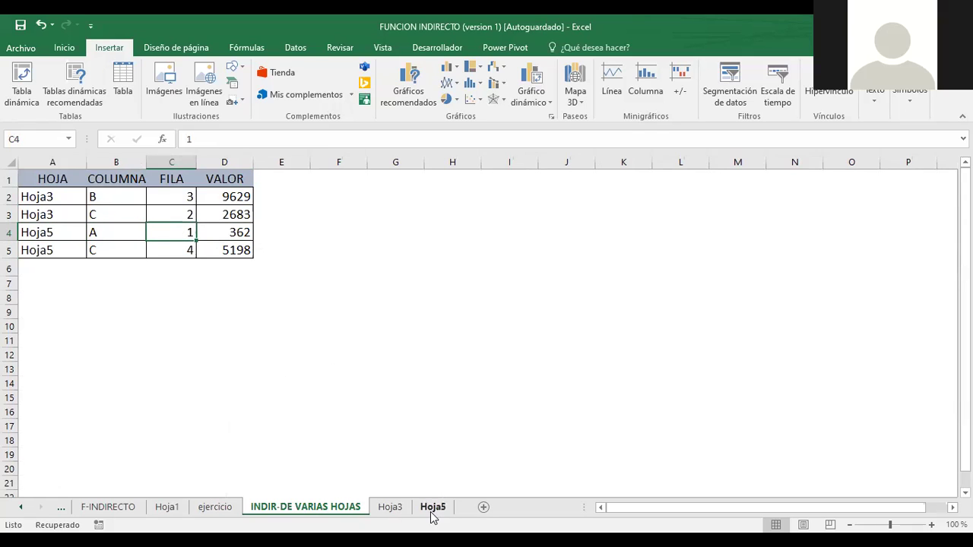
left_click(432, 507)
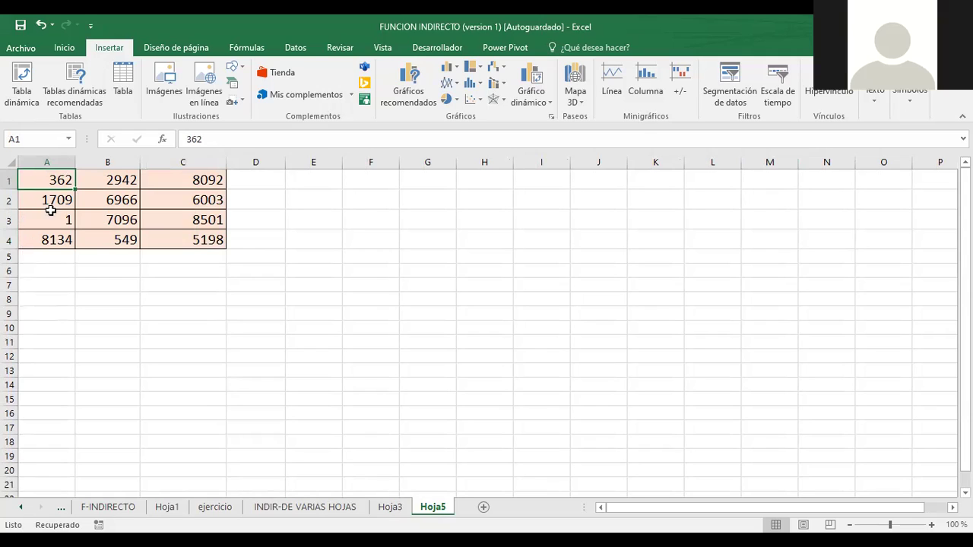
left_click(126, 220)
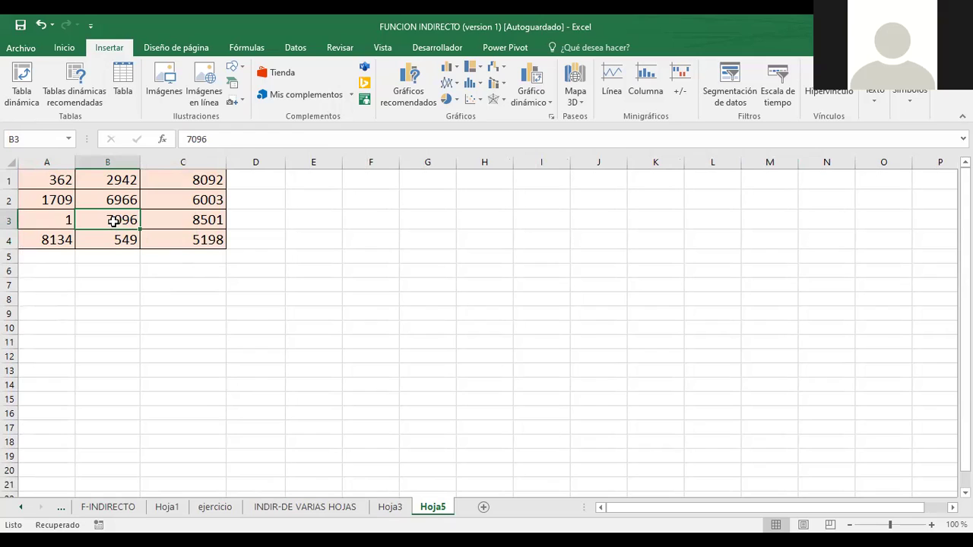
left_click(330, 514)
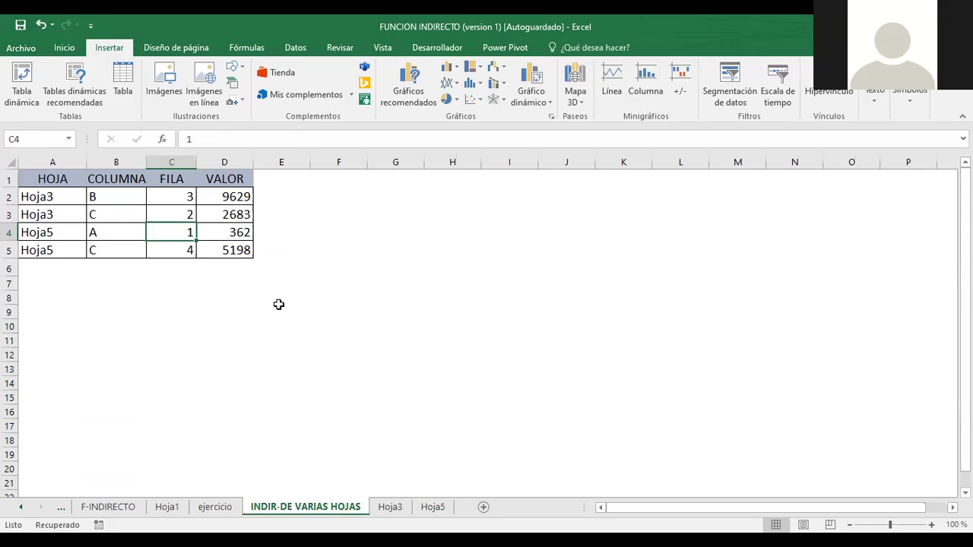
left_click(216, 234)
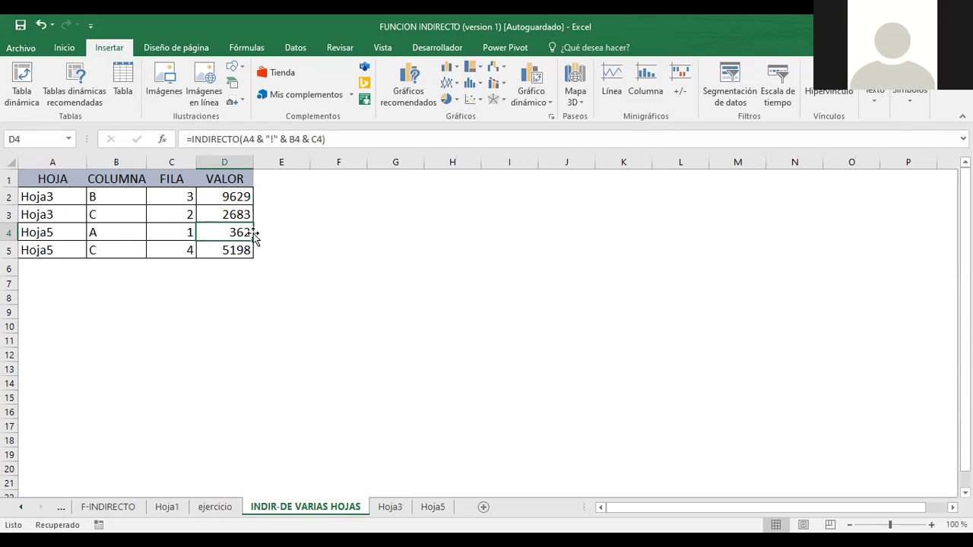
left_click(131, 235)
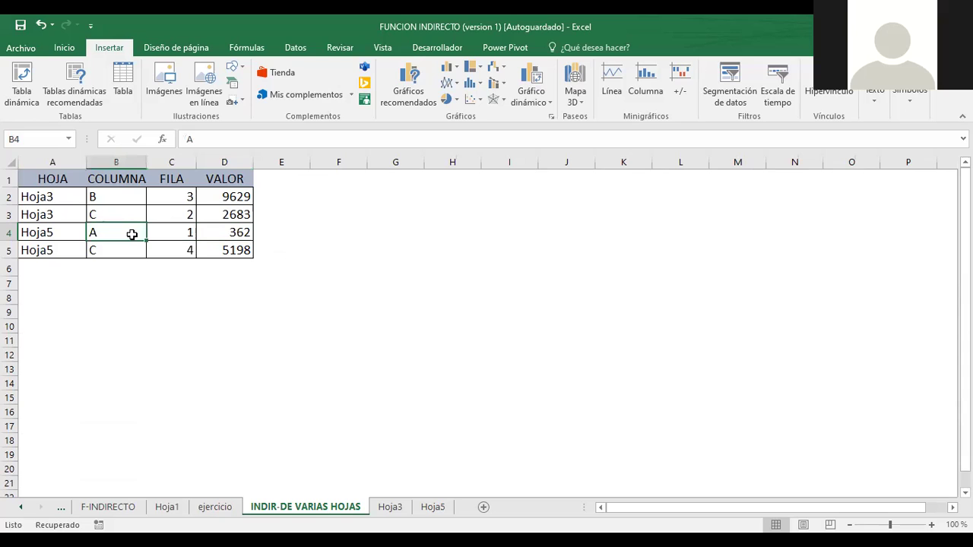
type("B")
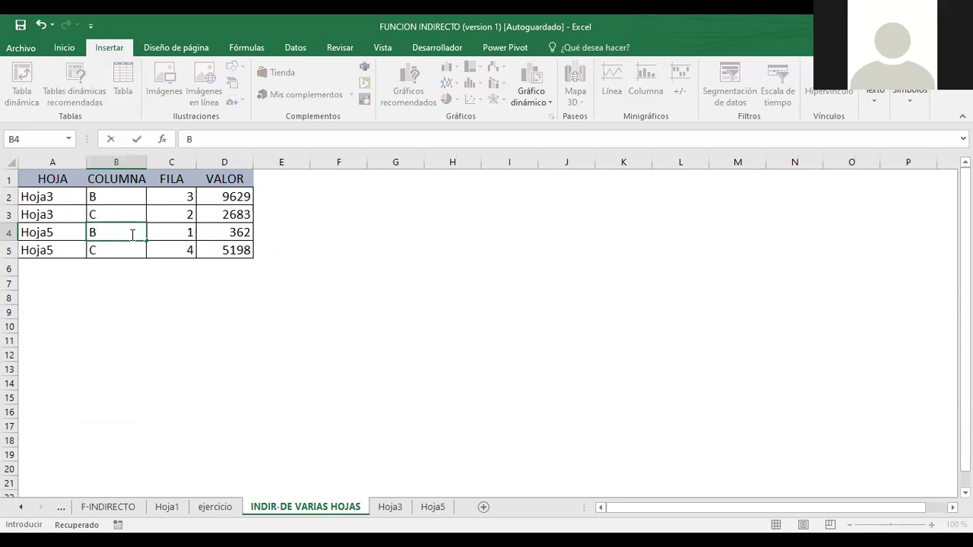
left_click(169, 231)
type("3")
left_click(337, 239)
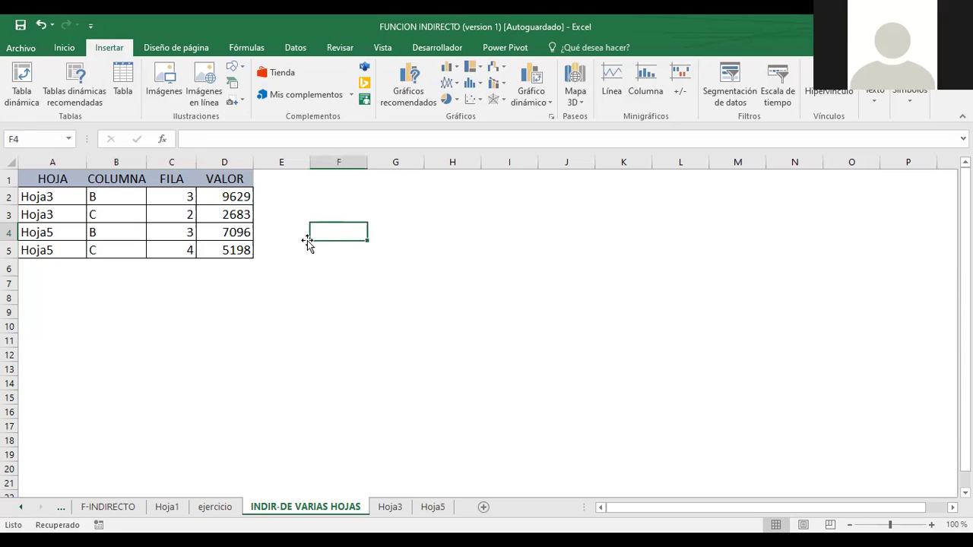
left_click(432, 509)
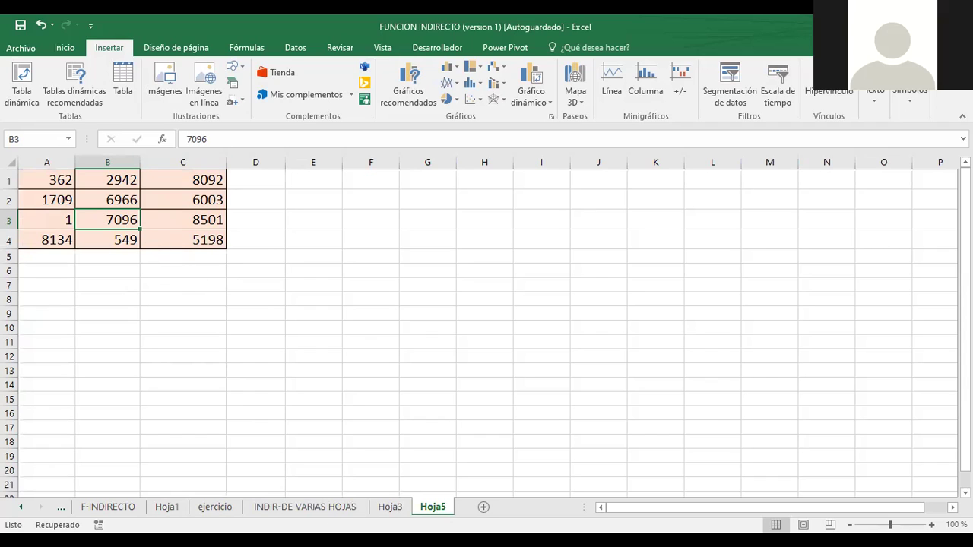
left_click(391, 509)
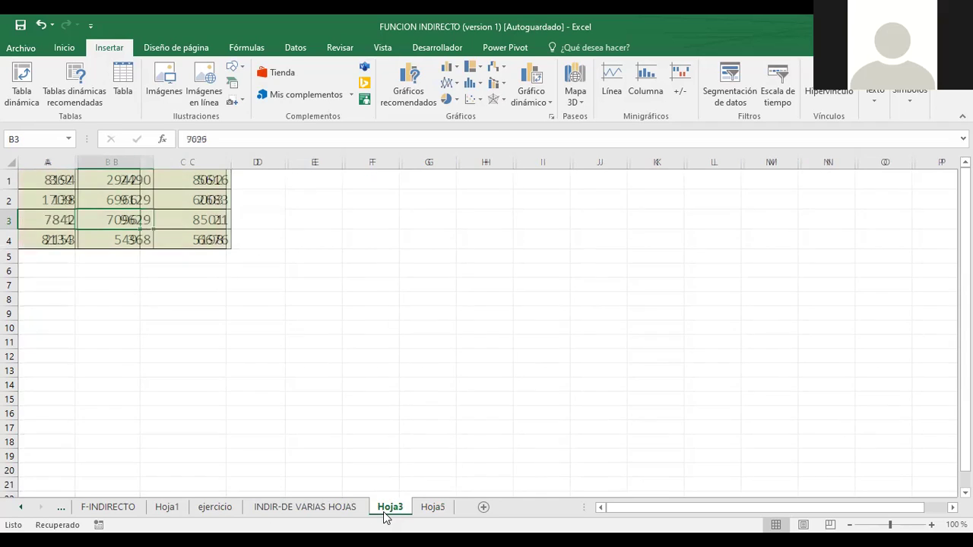
left_click(328, 509)
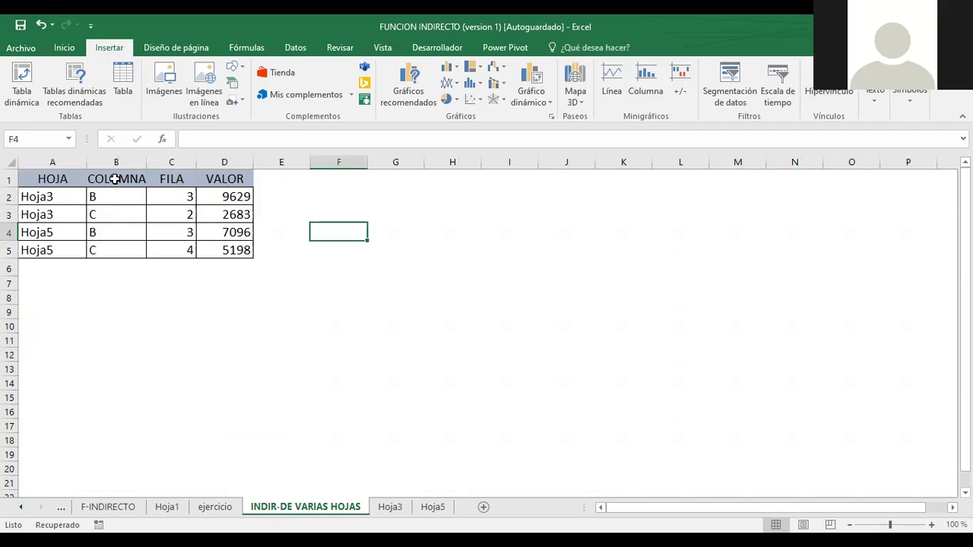
left_click(114, 179)
left_click(167, 184)
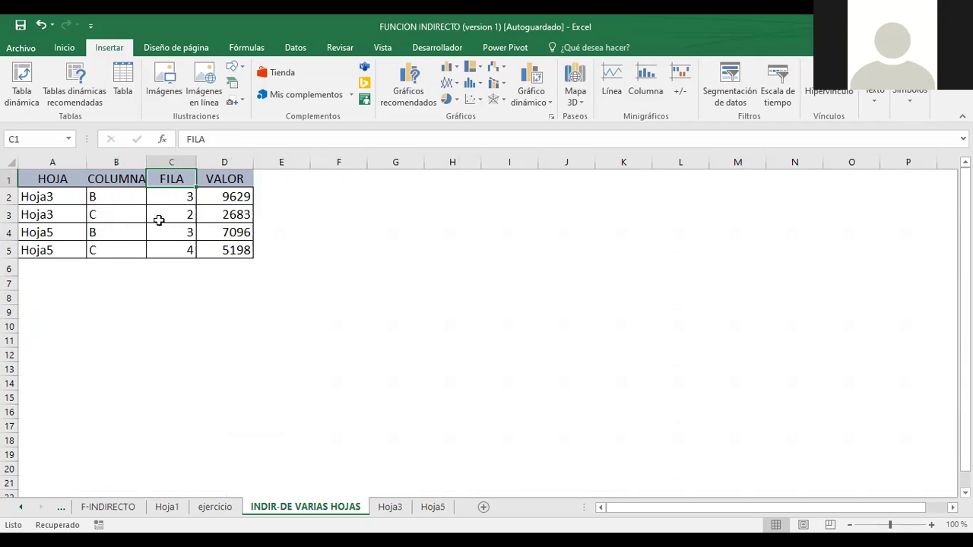
left_click(217, 196)
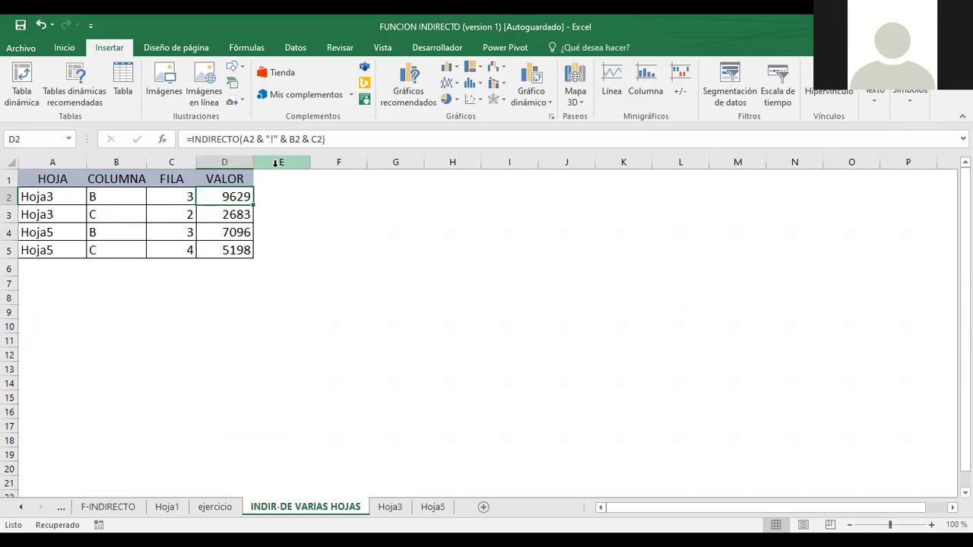
left_click(42, 198)
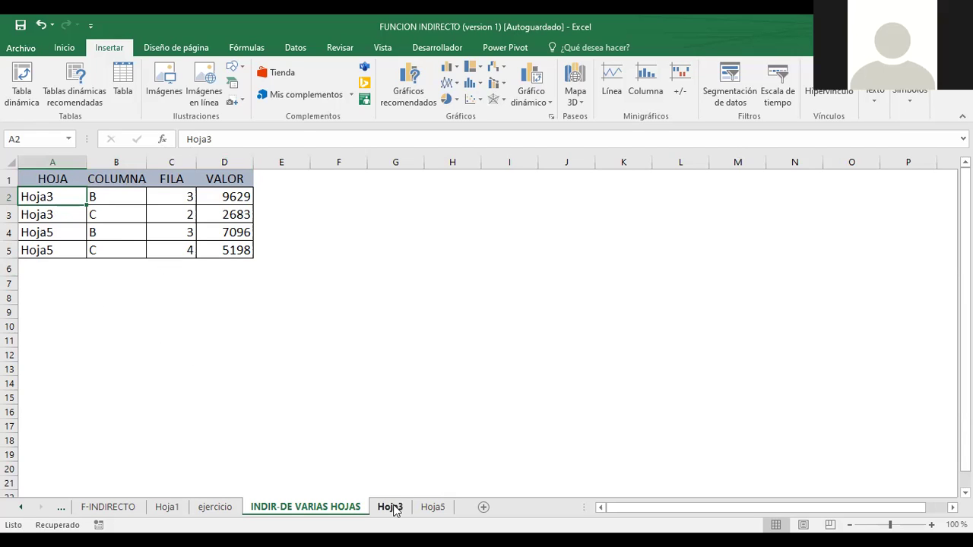
left_click(211, 508)
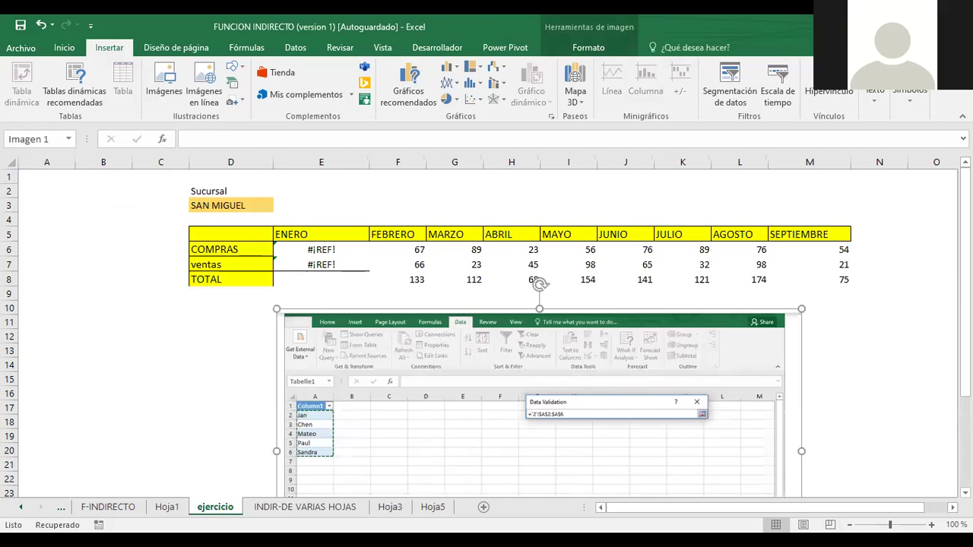
left_click(162, 509)
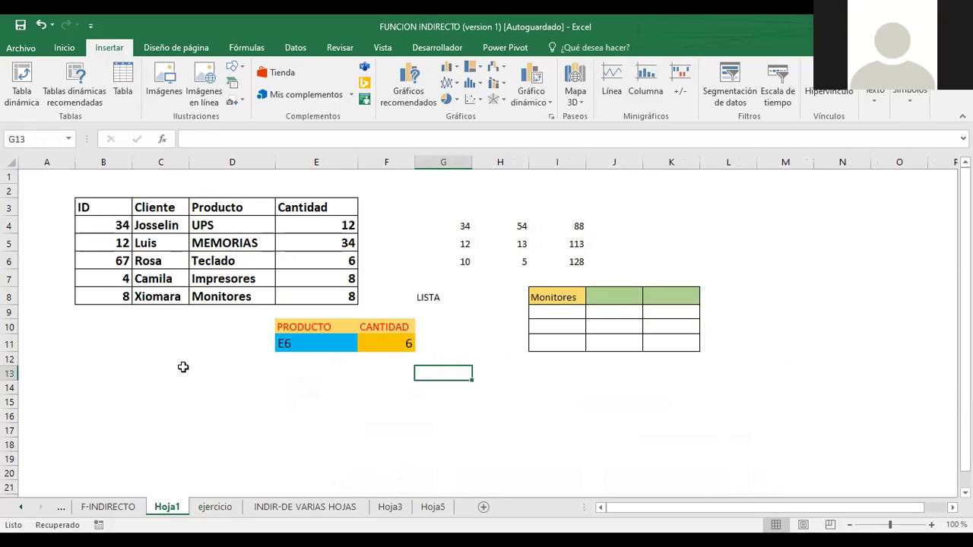
left_click(302, 509)
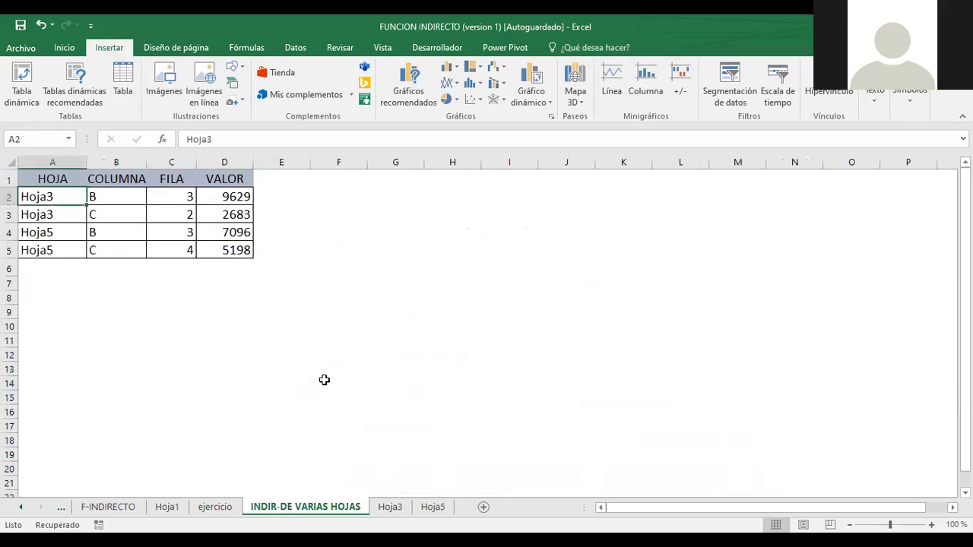
left_click(327, 328)
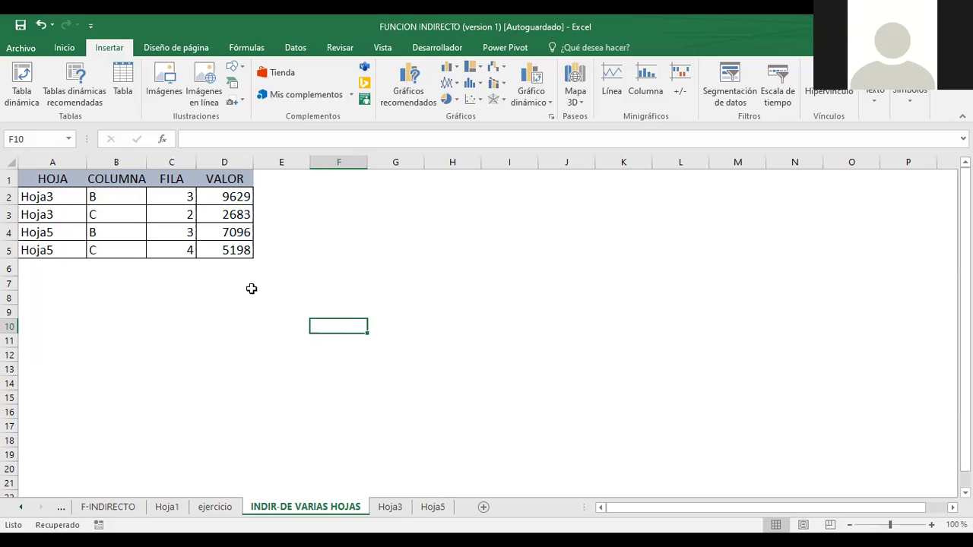
left_click(24, 270)
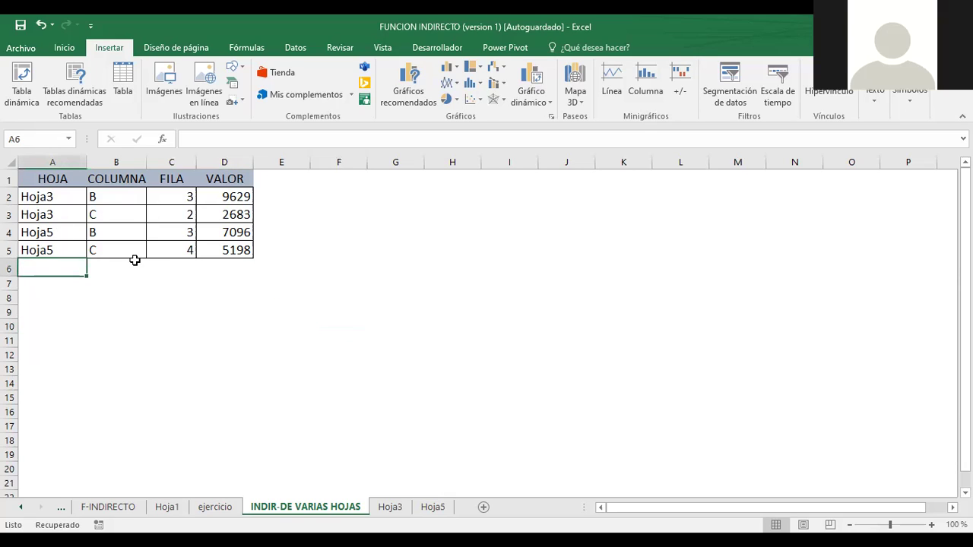
left_click(107, 266)
left_click(173, 267)
left_click(228, 267)
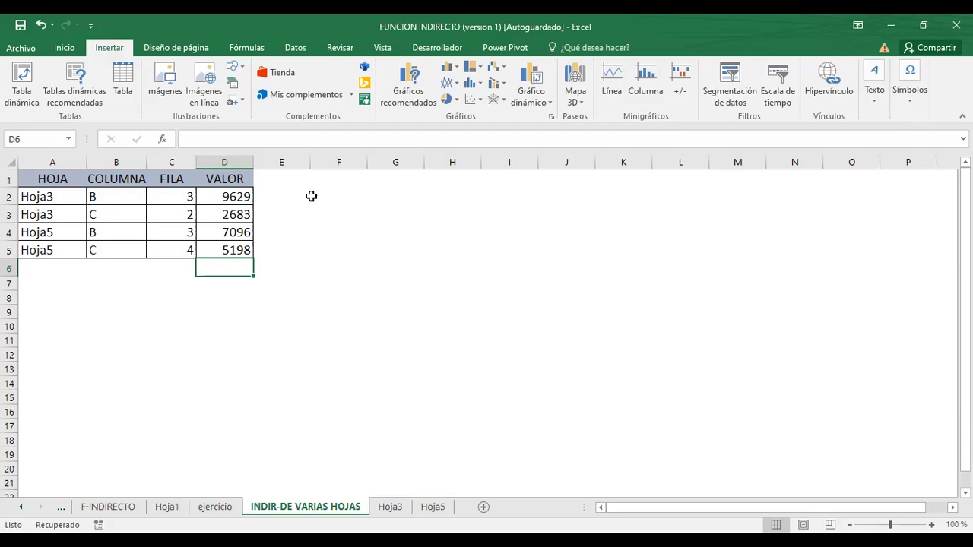
Step: Switch to the F-INDIRECTO sheet and select cells A18, A14 and A13
left_click(21, 507)
left_click(217, 509)
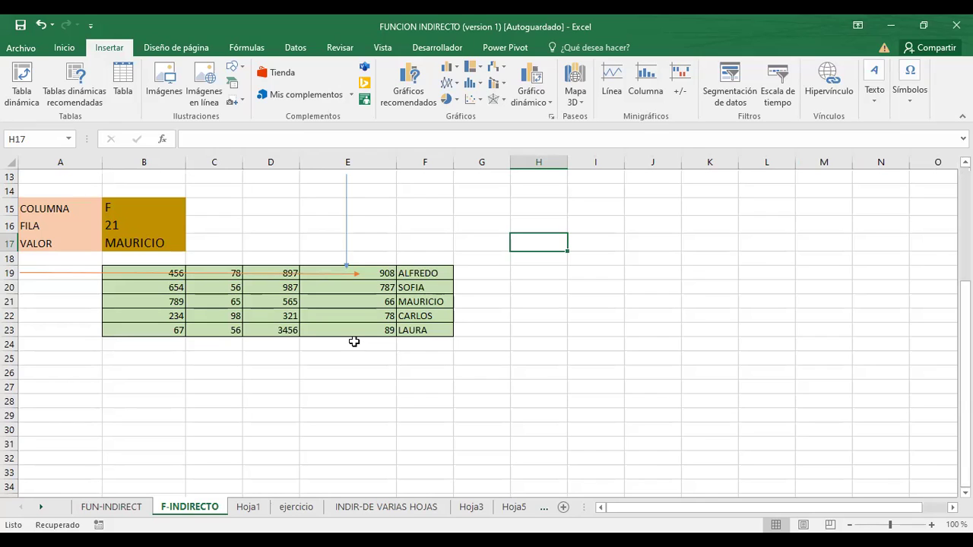
left_click(33, 260)
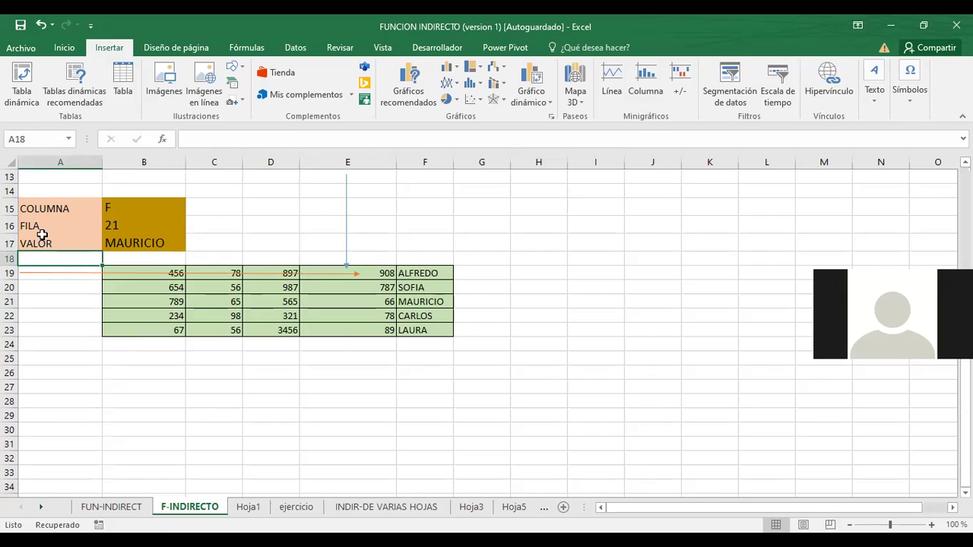
left_click(35, 194)
left_click(39, 175)
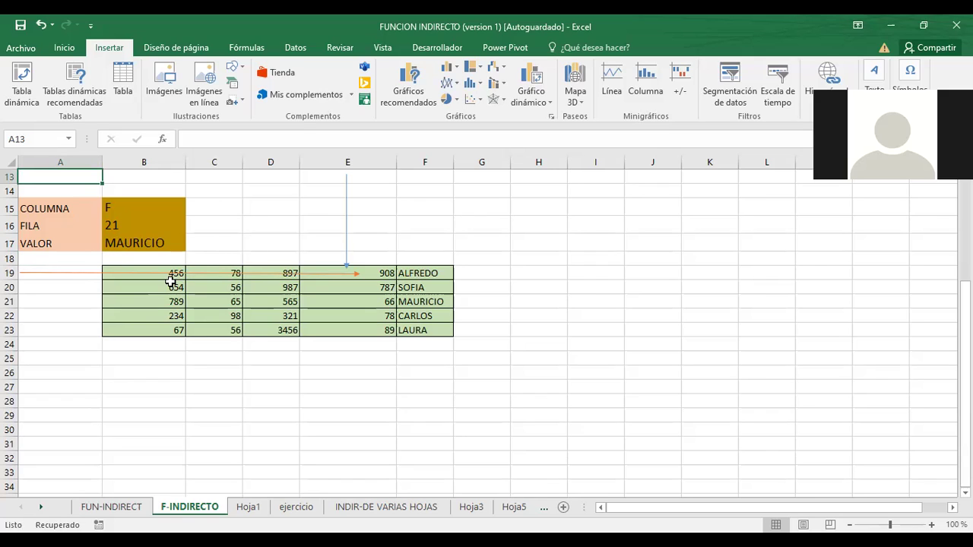
Step: Select the row 24 cells B24 through F24 and B25 below the name table
left_click(125, 349)
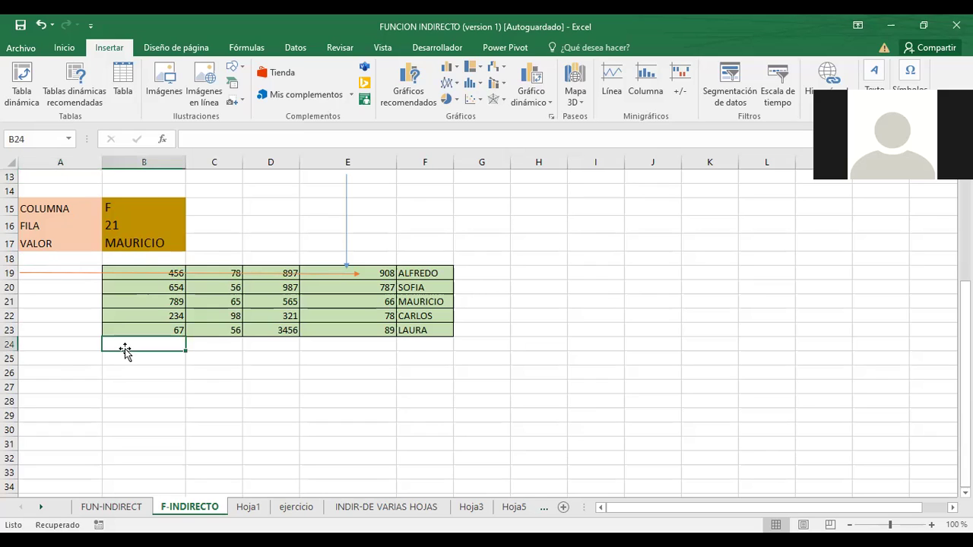
left_click(208, 352)
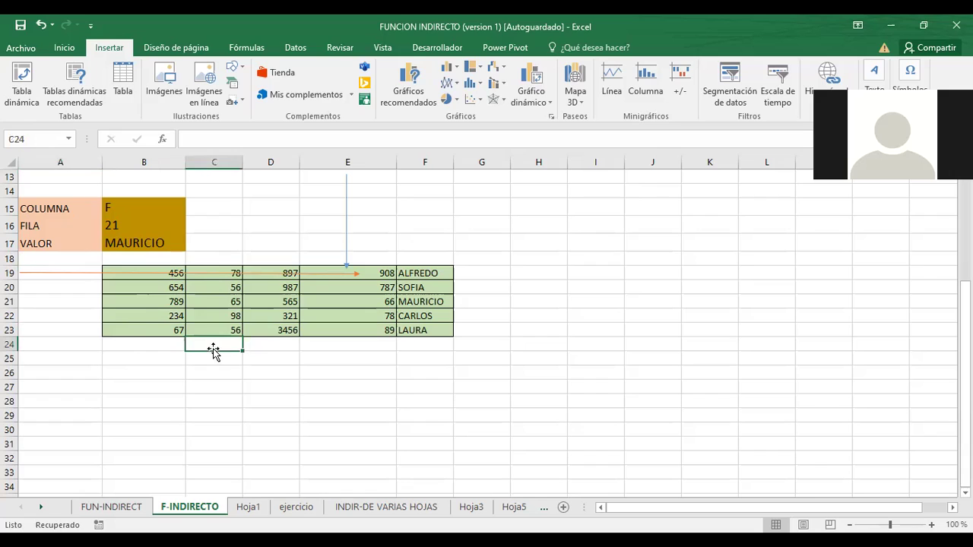
left_click(267, 346)
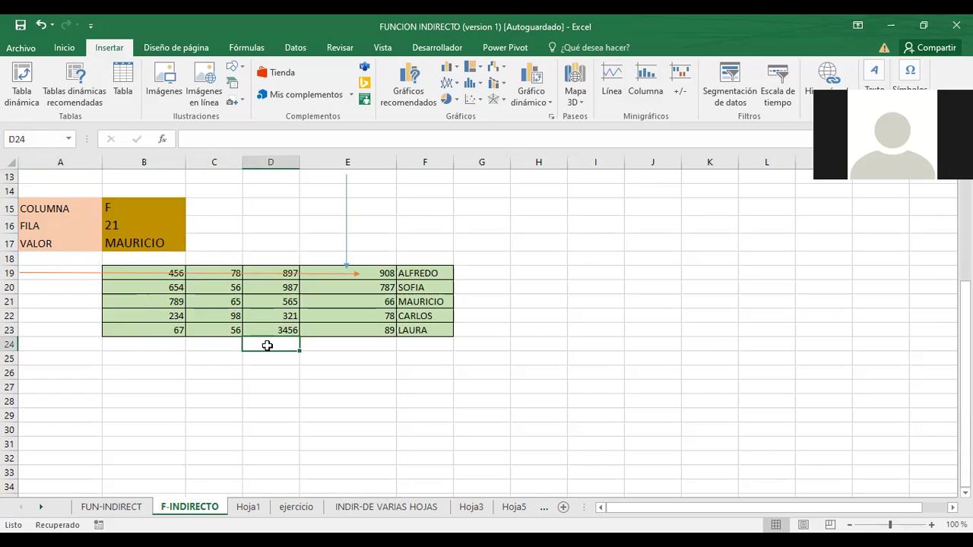
left_click(357, 347)
left_click(412, 344)
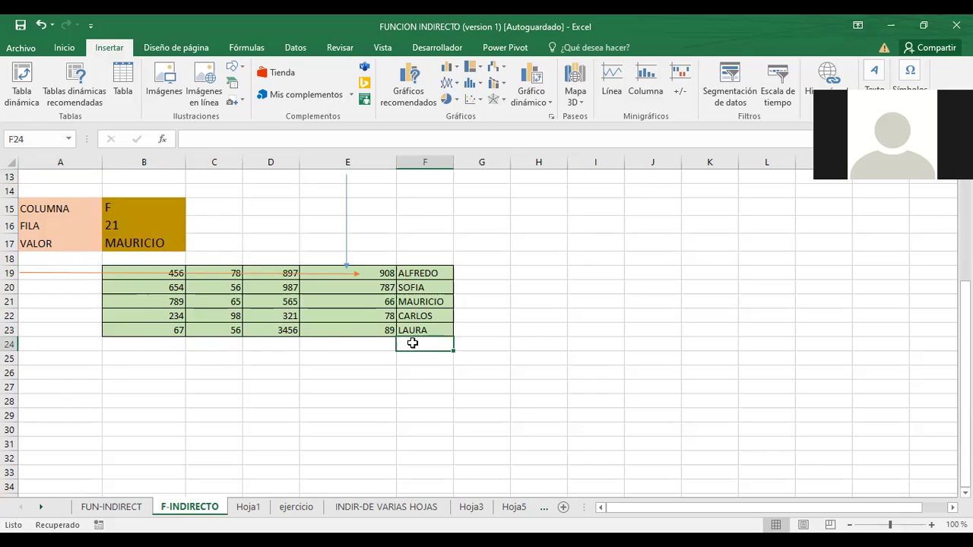
left_click(141, 354)
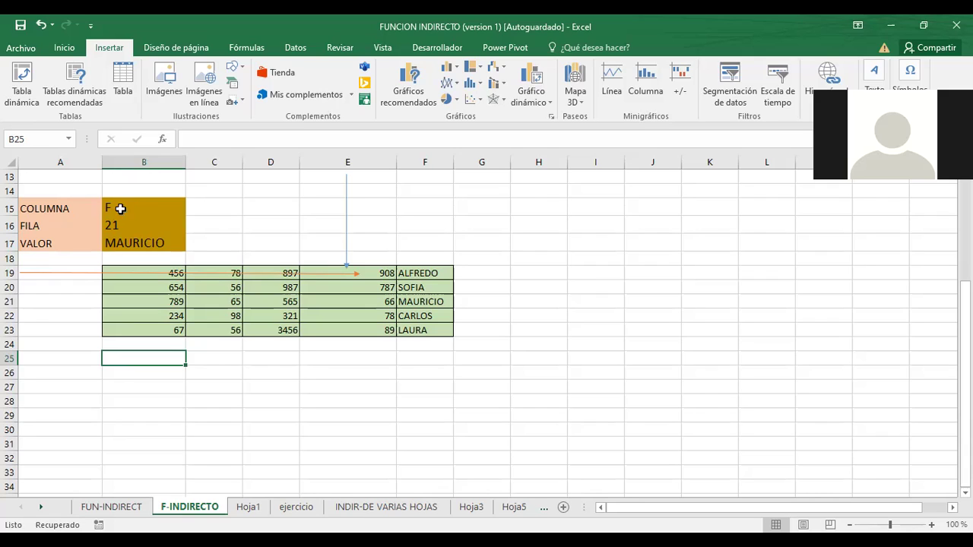
Step: Examine B15's column letter F, F19's ALFREDO, E20's 787 and B17's INDIRECTO formula
left_click(132, 203)
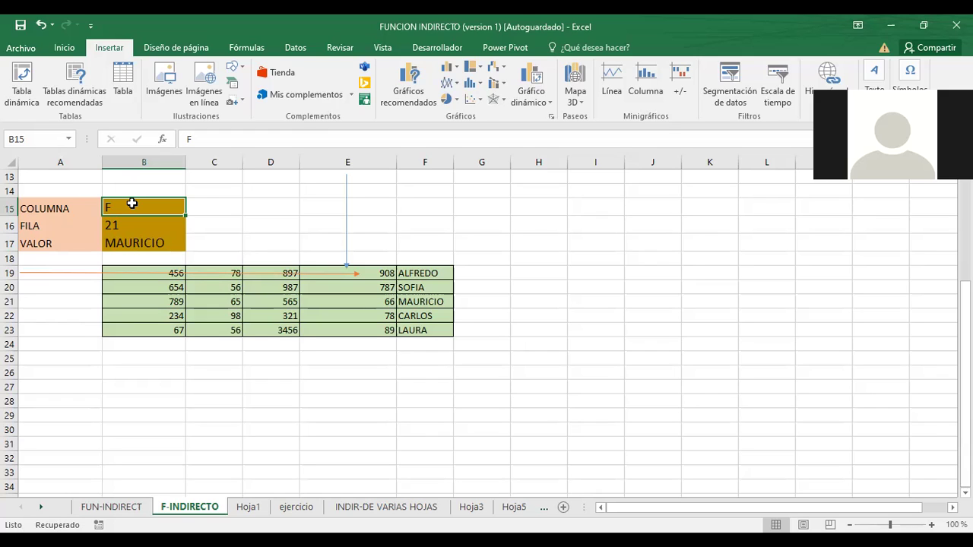
left_click(86, 340)
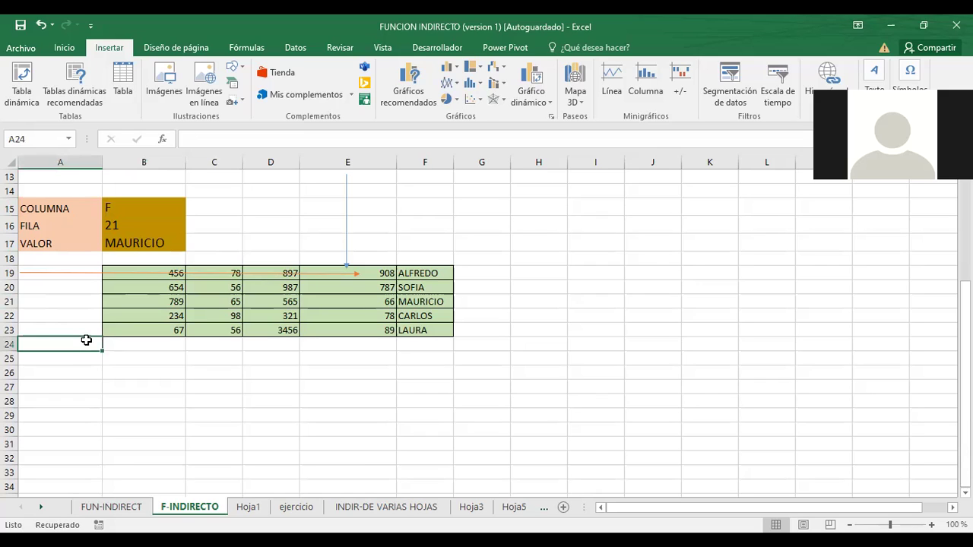
left_click(430, 278)
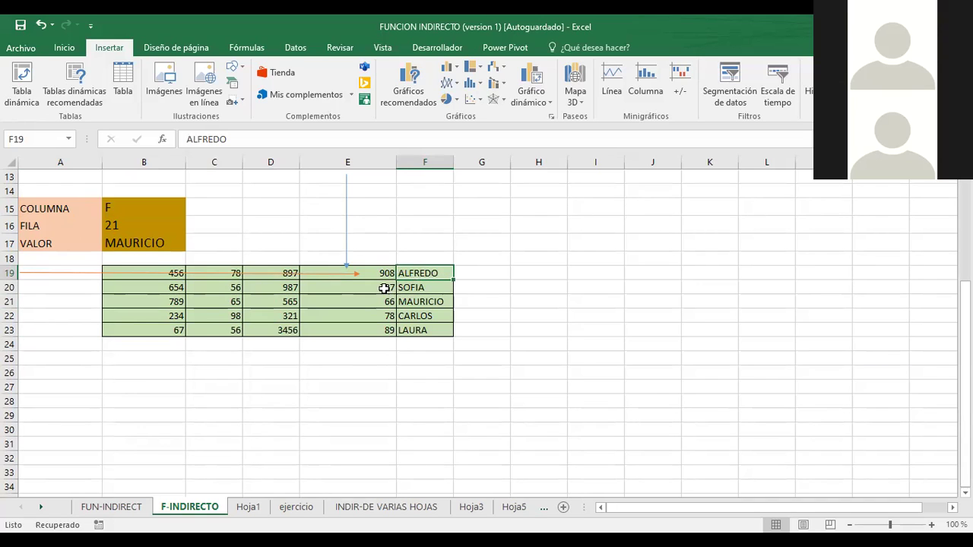
left_click(385, 288)
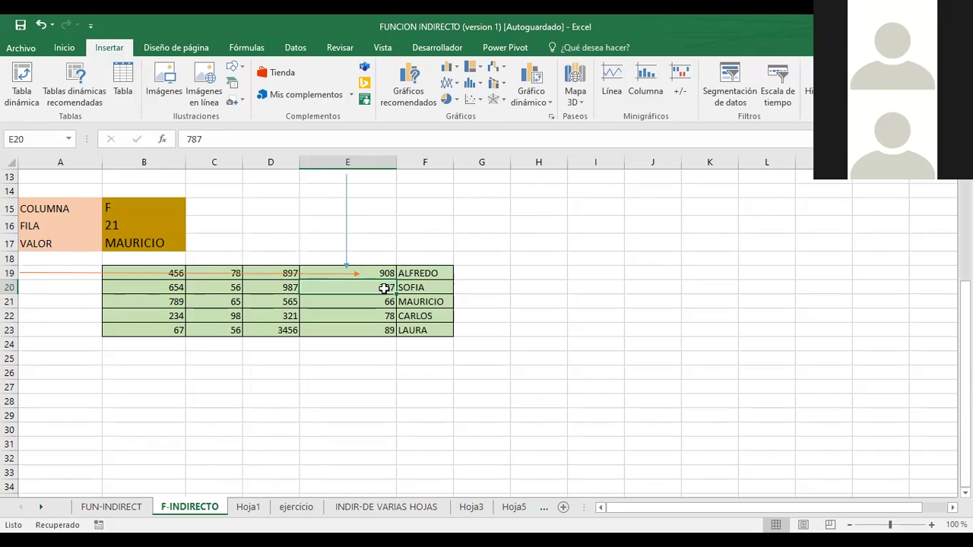
left_click(139, 240)
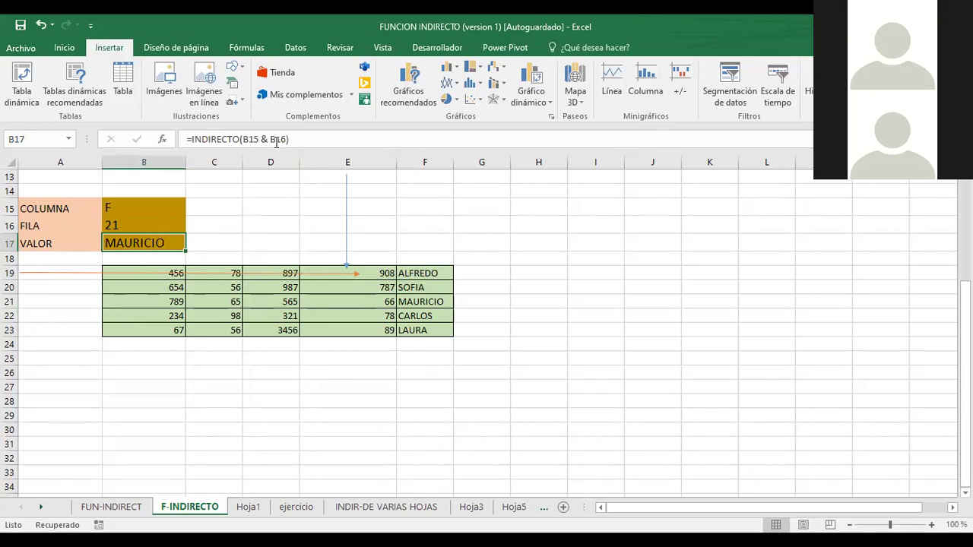
Step: Enter =INDIRECTO(F19) in cell H18
left_click(526, 260)
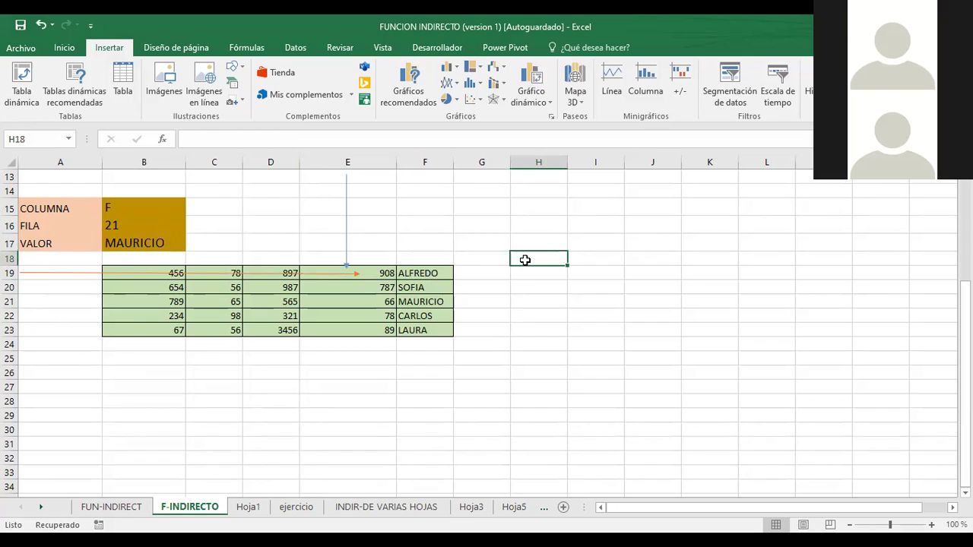
type("=")
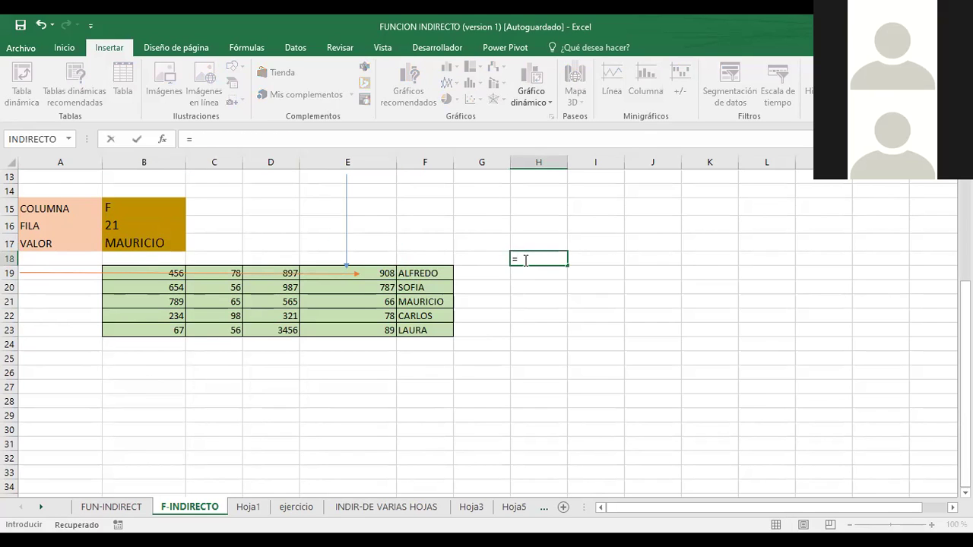
type("INDIR")
key("BackSpace")
key("BackSpace")
key("BackSpace")
type("DI")
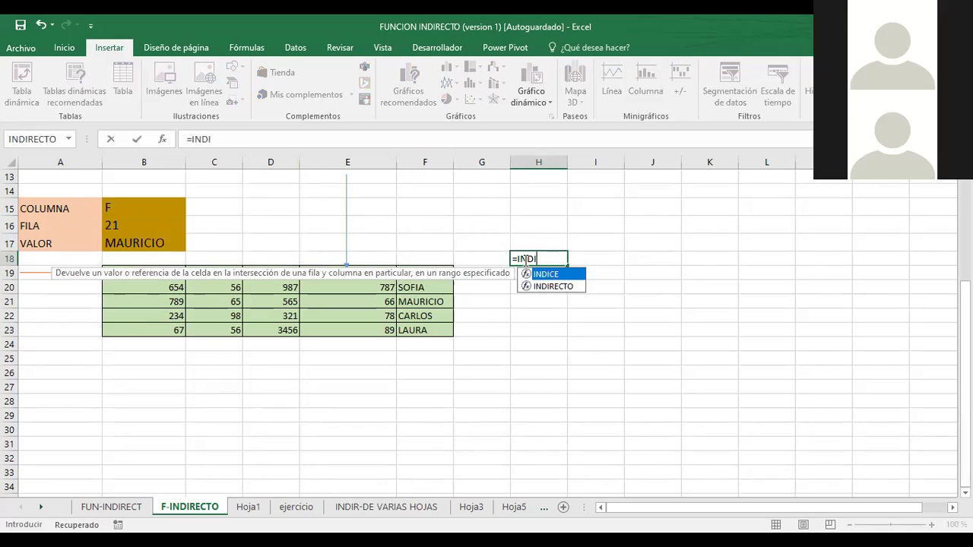
type("RECTO")
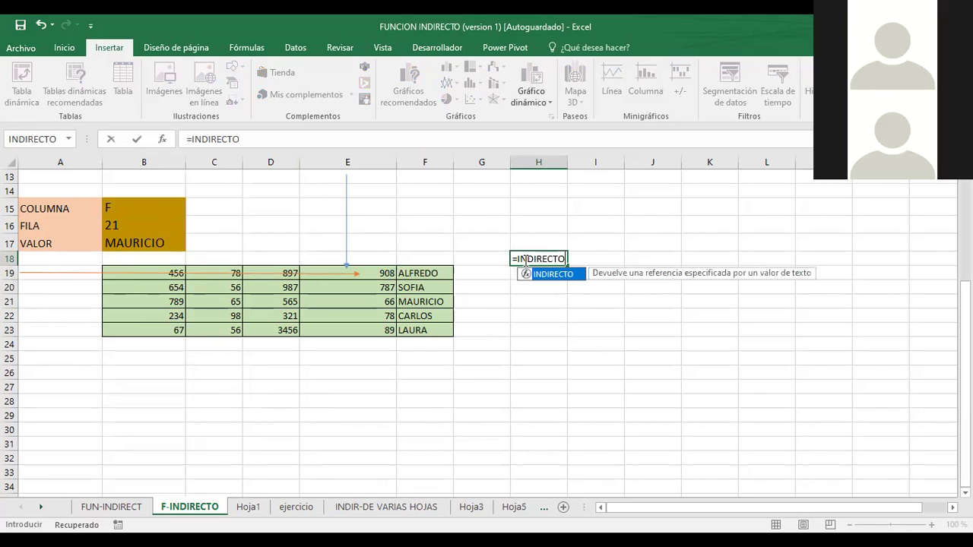
type("(")
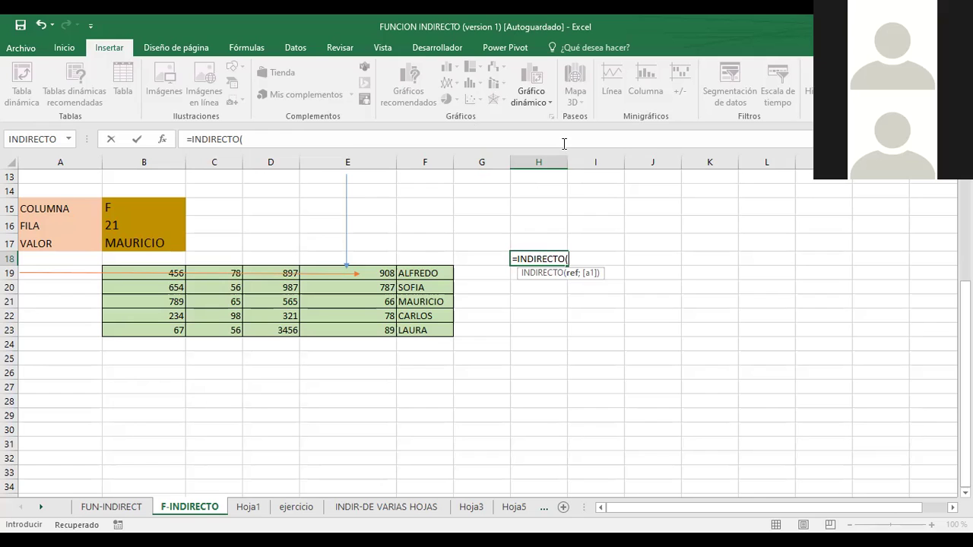
type("F19)")
key("Return")
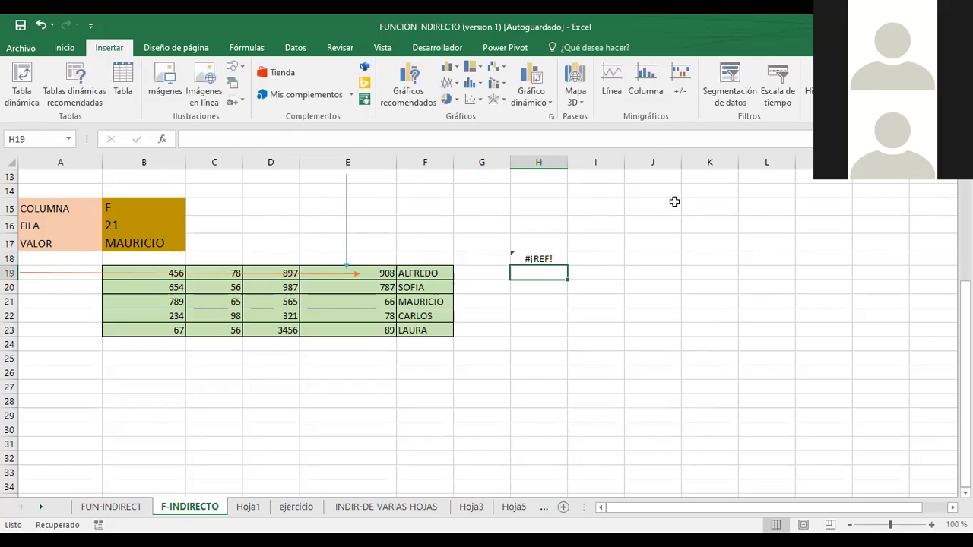
Step: Add the VERDADERO argument so H18 reads =INDIRECTO(F19;VERDADERO)
left_click(549, 261)
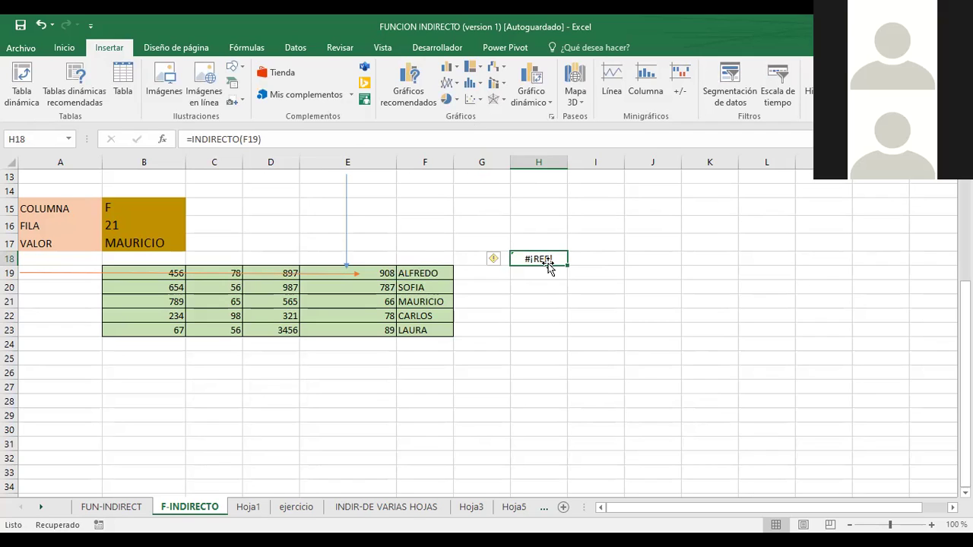
left_click(260, 140)
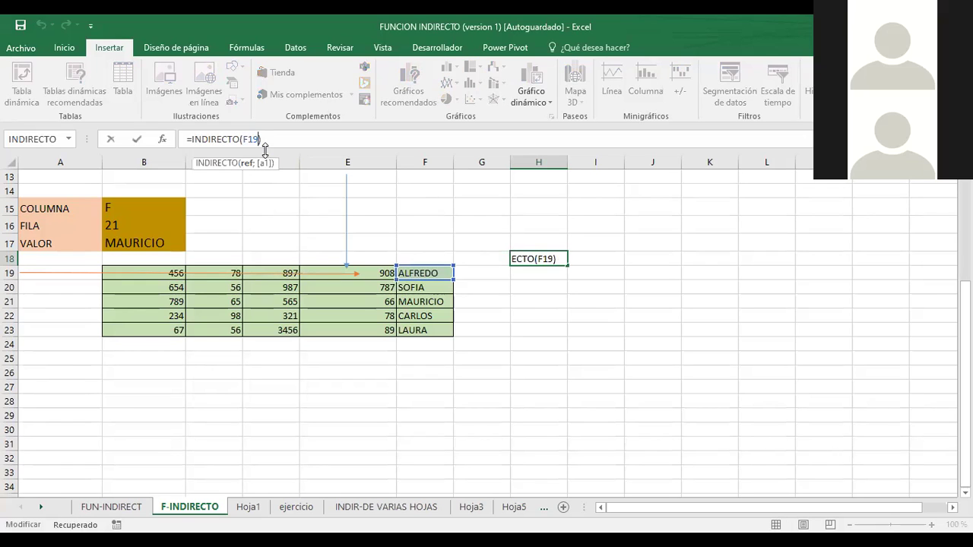
type(";VERDAE")
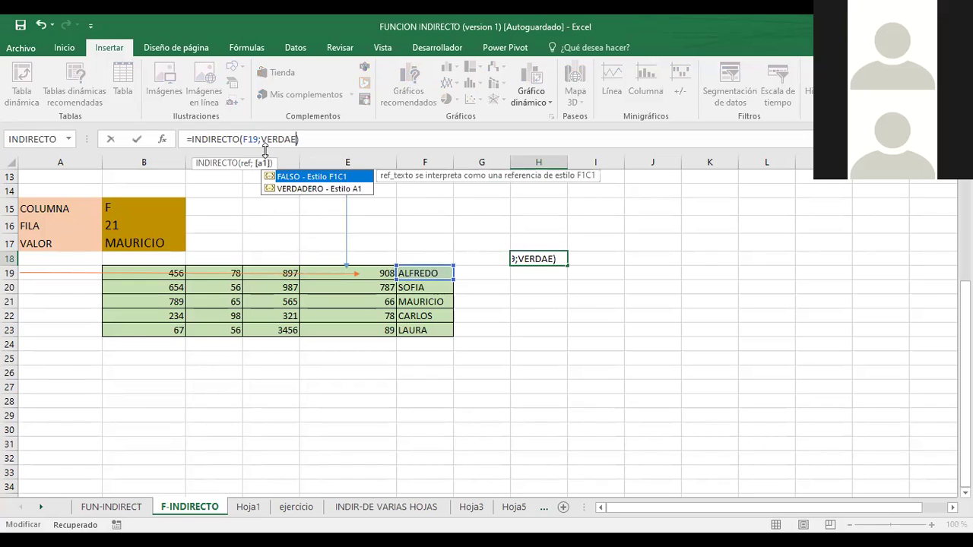
left_click(351, 190)
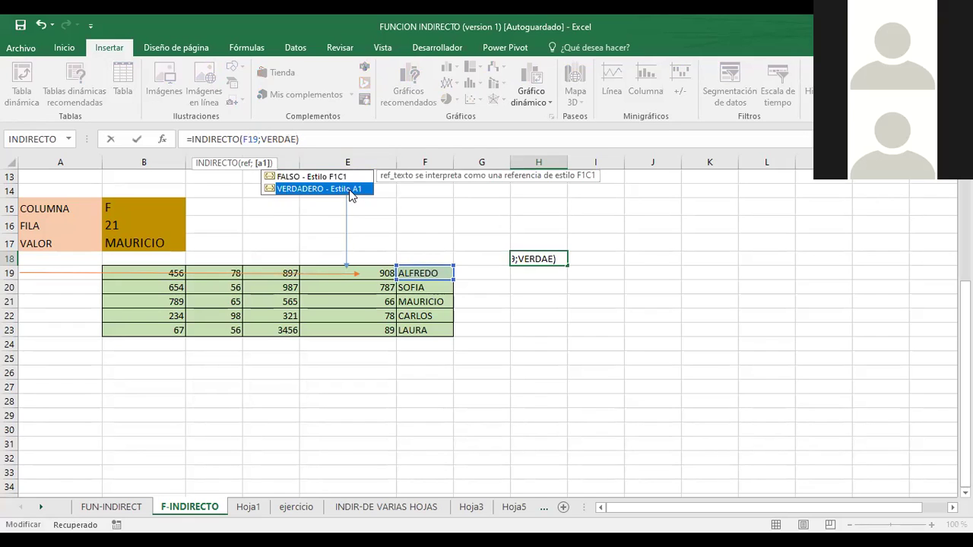
double_click(350, 190)
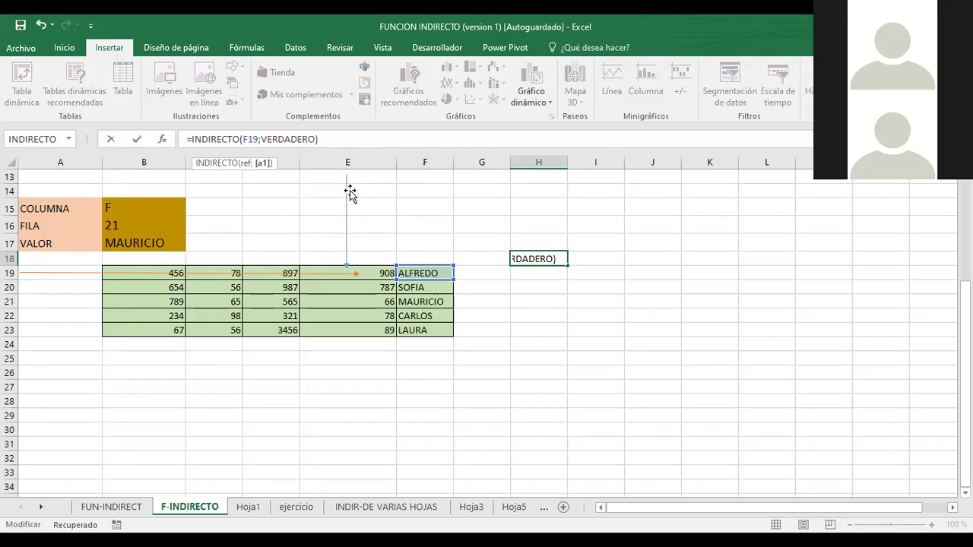
key("Return")
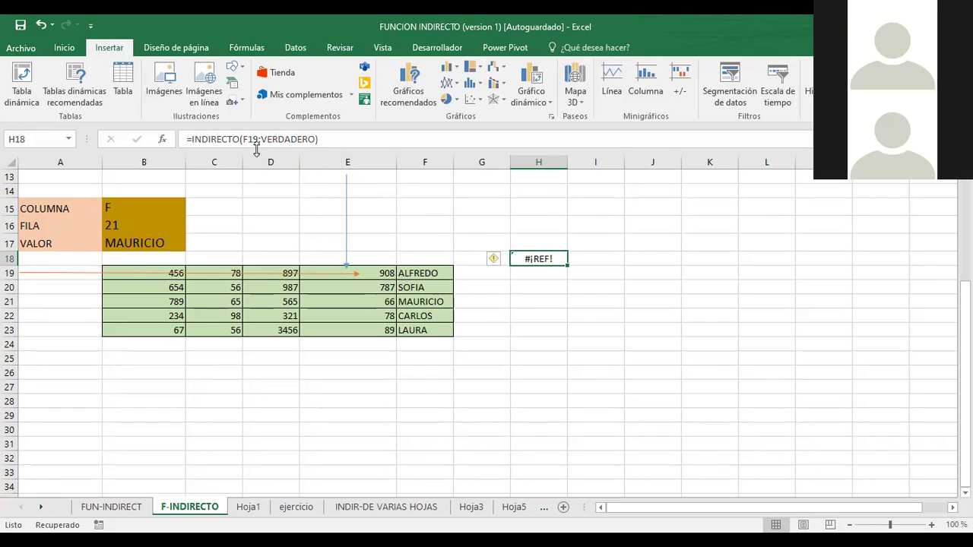
Step: Reselect H18 to confirm it still returns #¡REF!
left_click(430, 180)
scroll(430, 180, "up", 4)
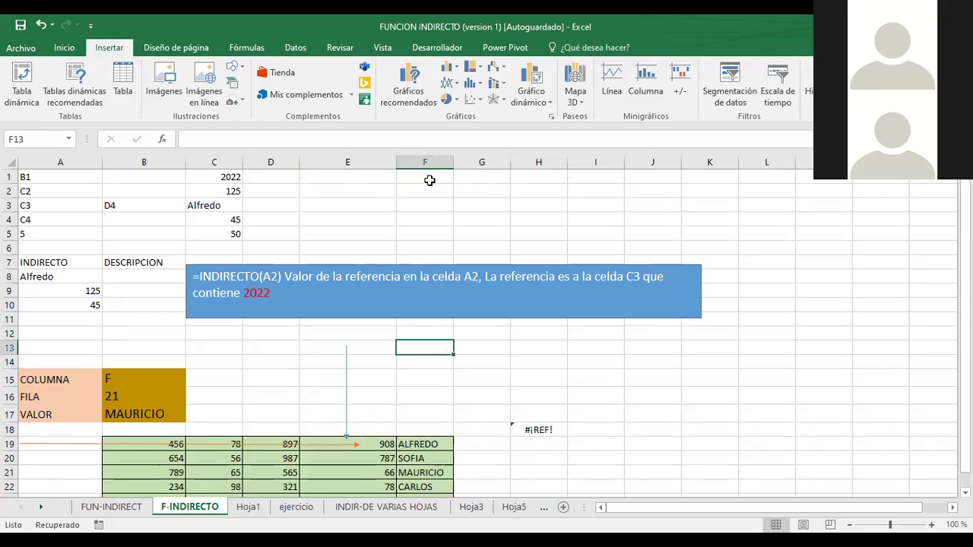
scroll(429, 181, "down", 2)
scroll(430, 180, "up", 2)
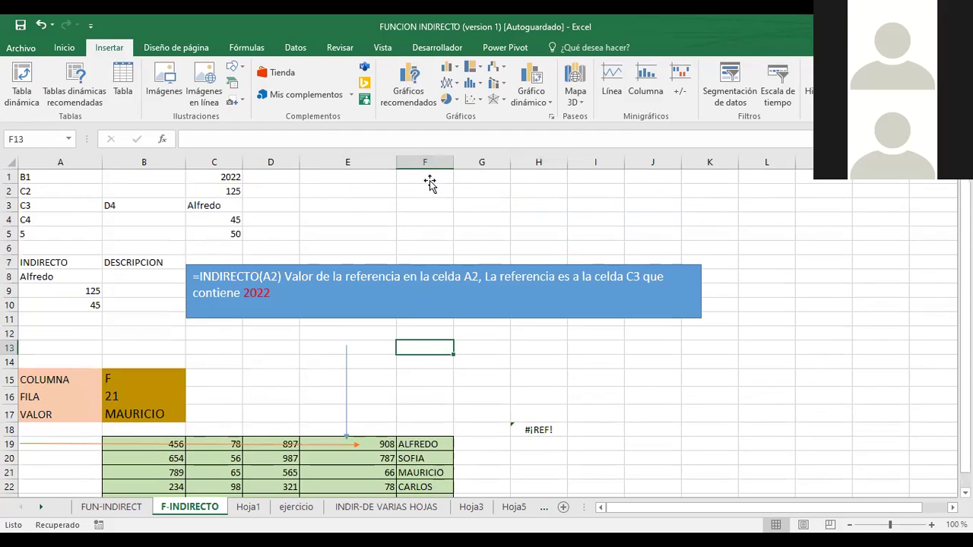
scroll(429, 183, "down", 1)
scroll(429, 183, "up", 1)
scroll(429, 182, "down", 2)
scroll(429, 182, "down", 1)
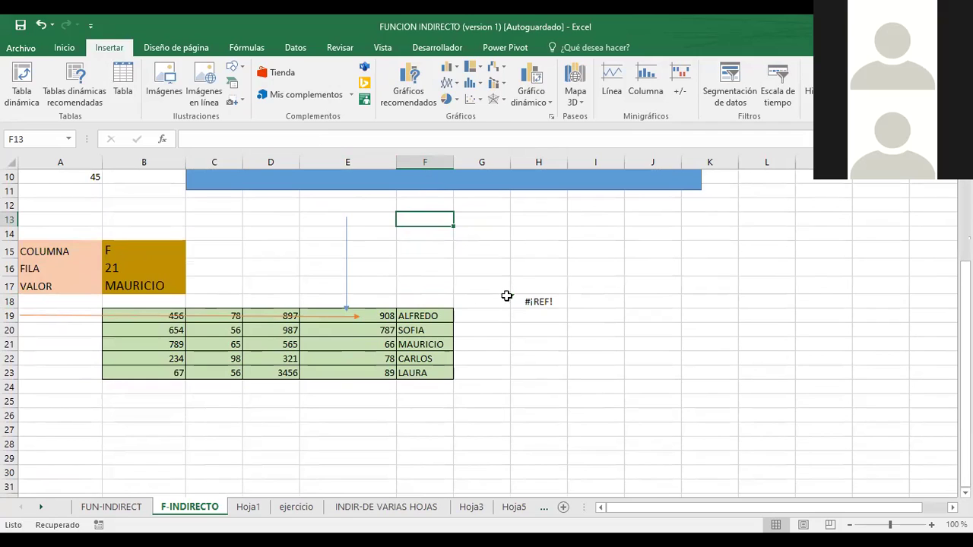
left_click(531, 303)
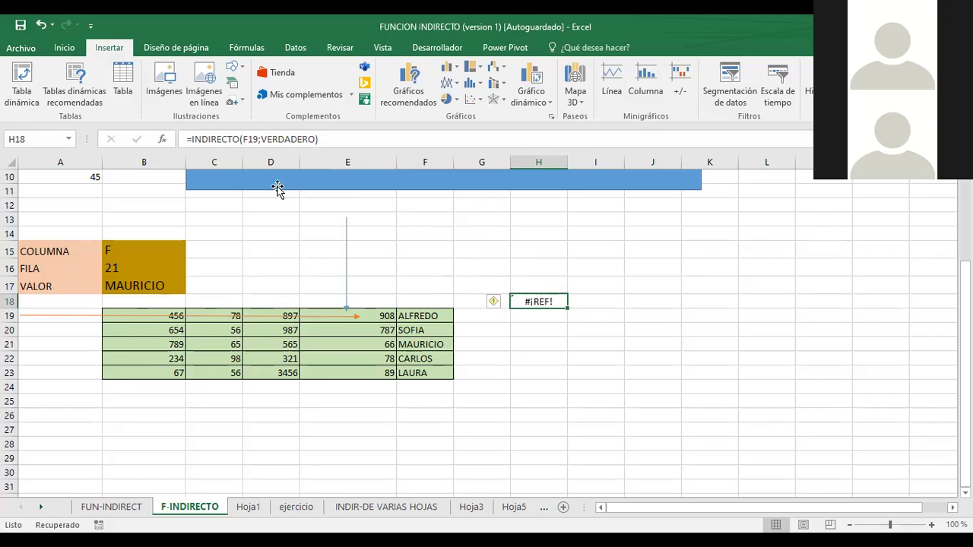
Step: Remove ;VERDADERO and re-enter F19, leaving H18 as =INDIRECTO(F19)
left_click(254, 139)
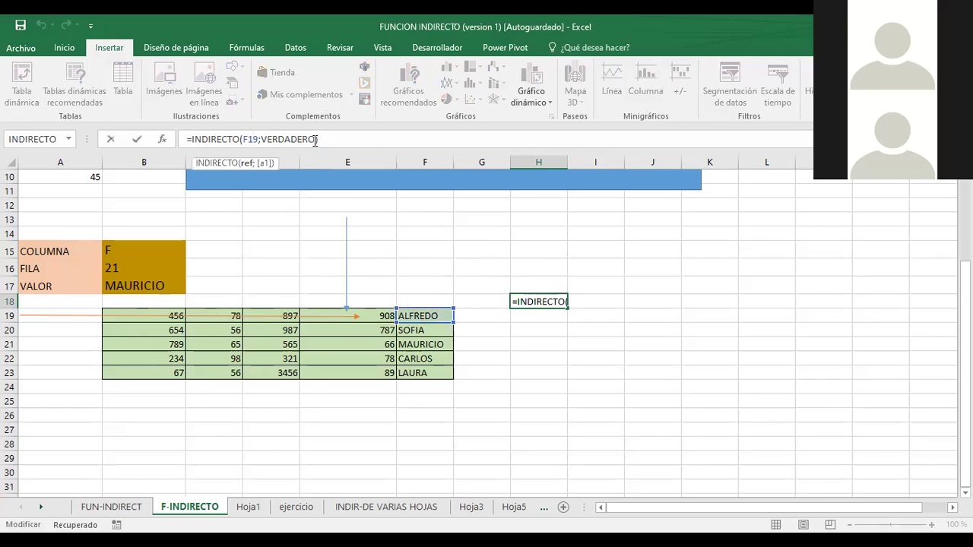
key("BackSpace")
key("BackSpace")
key("BackSpace")
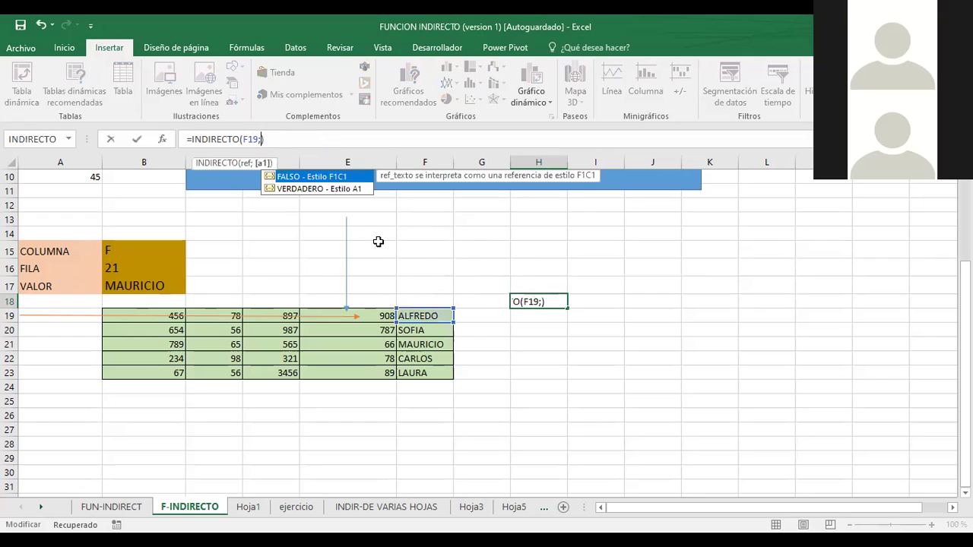
key("BackSpace")
key("BackSpace")
key("BackSpace")
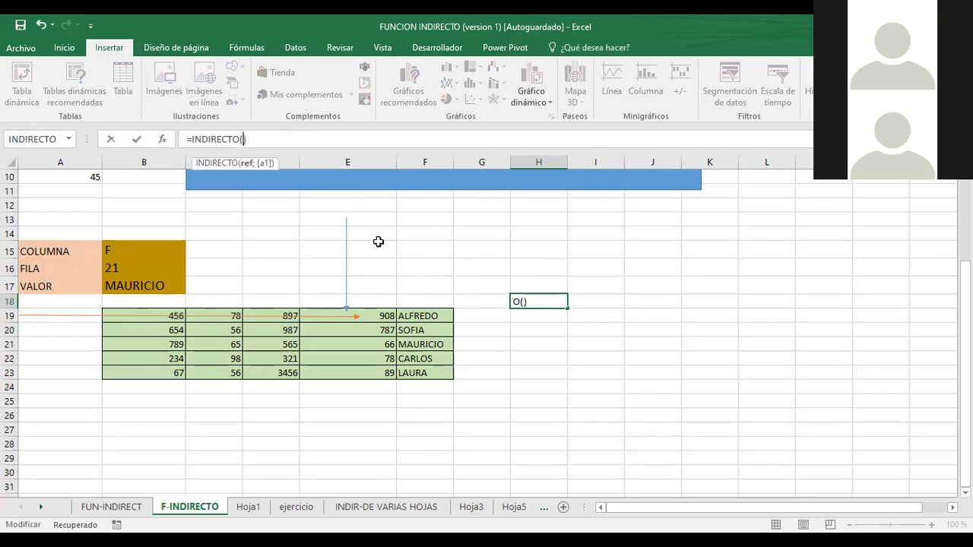
type("F")
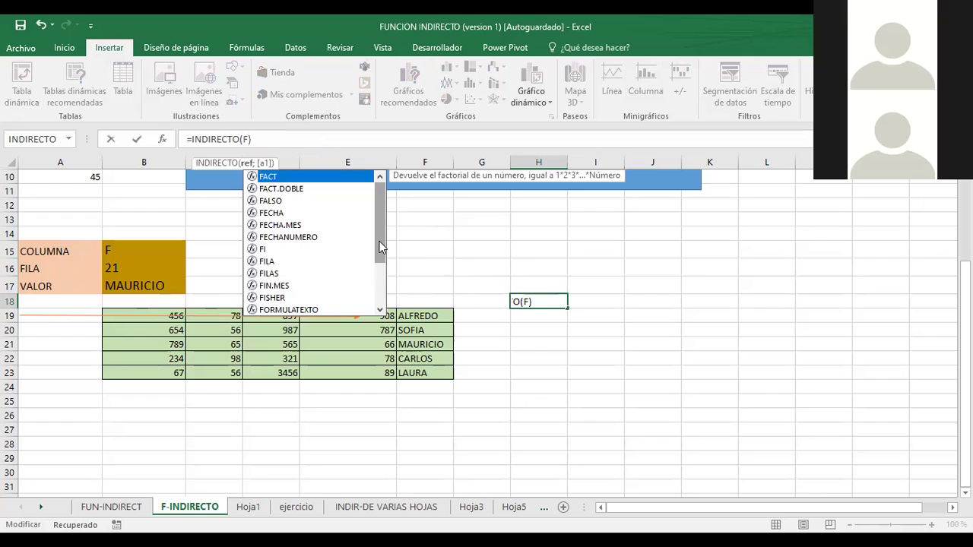
type("19")
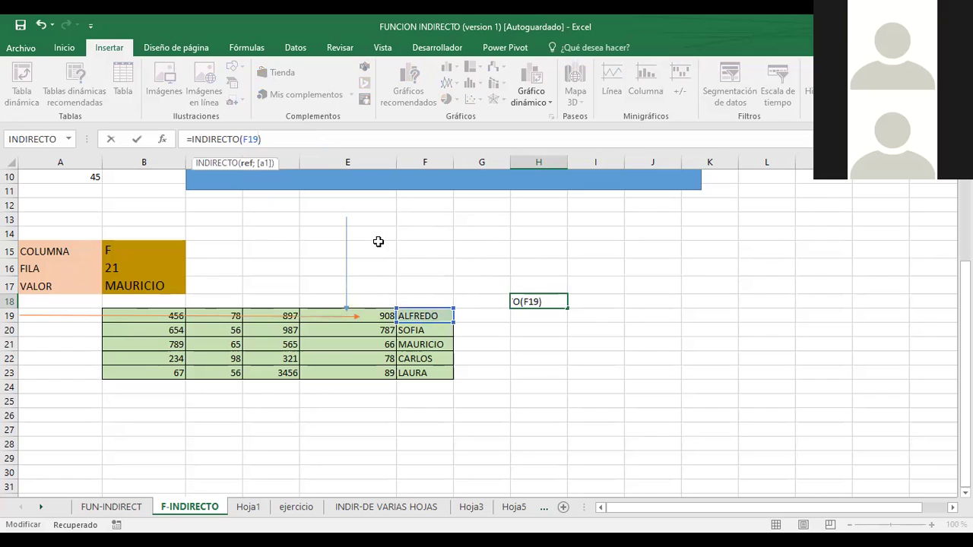
key("Return")
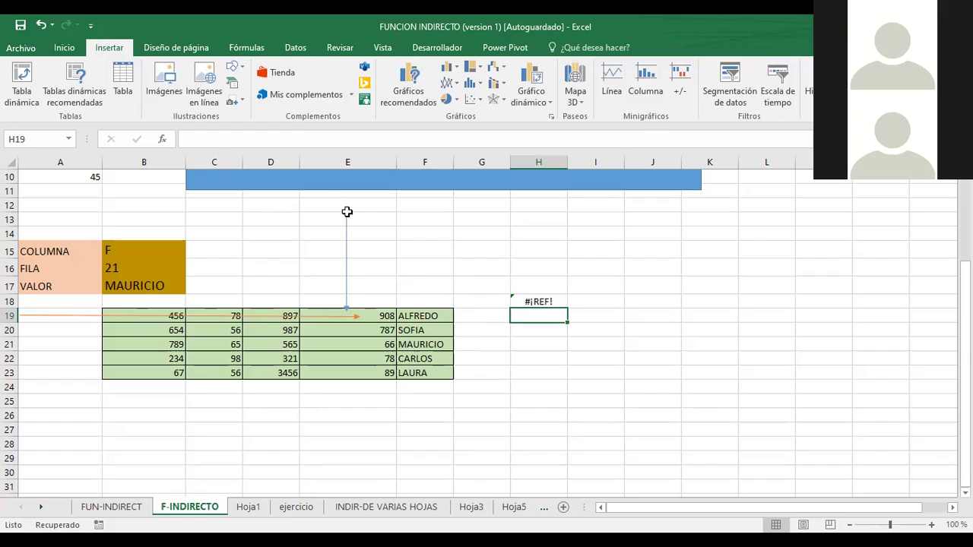
scroll(161, 357, "down", 1)
scroll(145, 340, "down", 1)
Step: Type ALFREDO into B25 and the text B25 into A25, then select H18
left_click(130, 313)
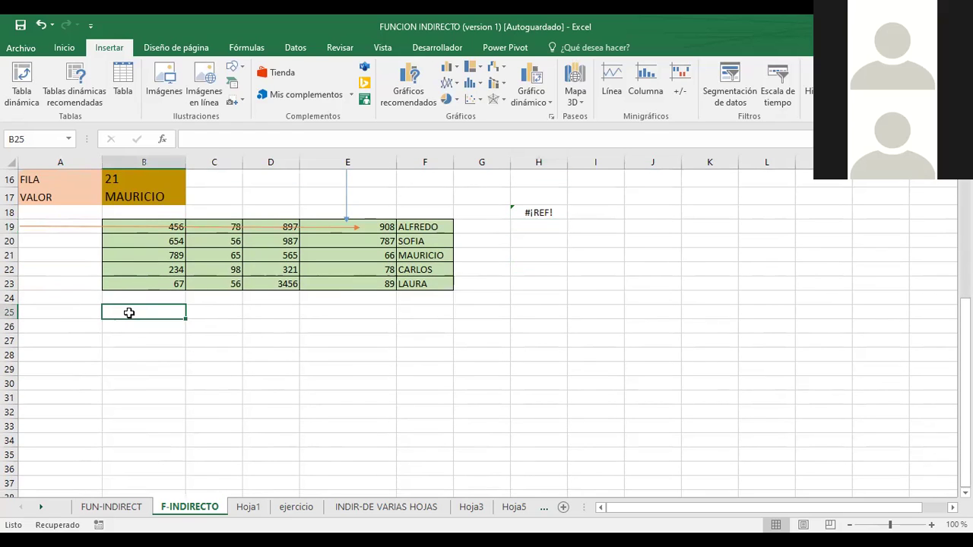
type("ALFREDO")
left_click(46, 311)
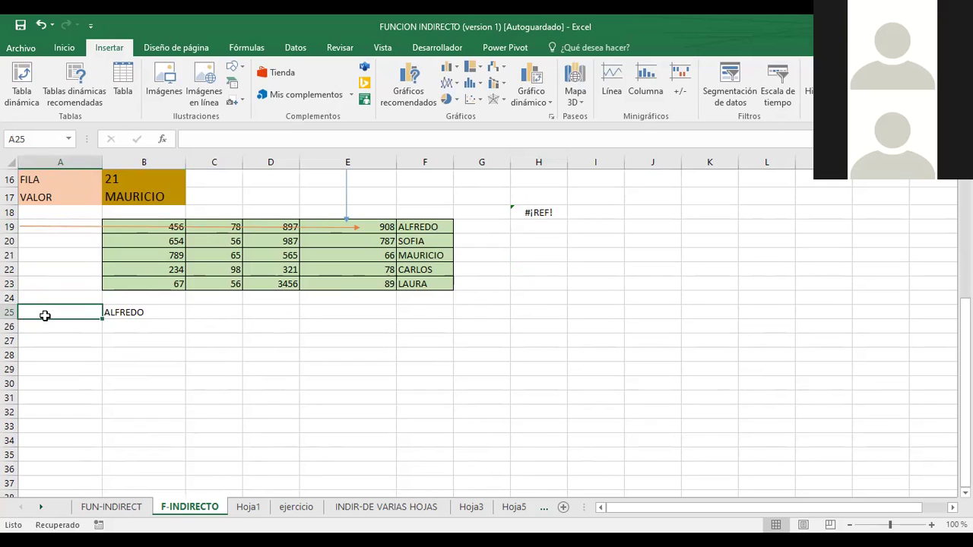
type("B25")
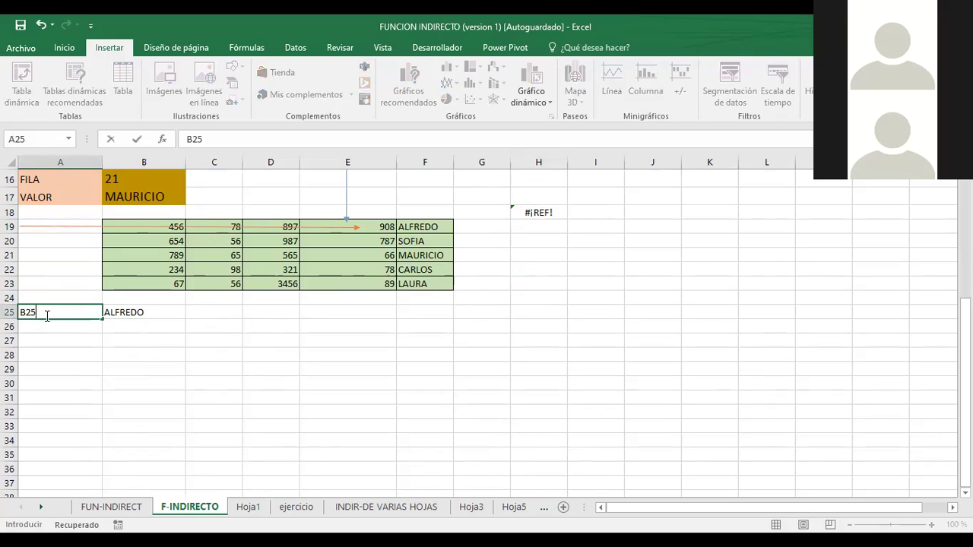
key("Return")
left_click(533, 213)
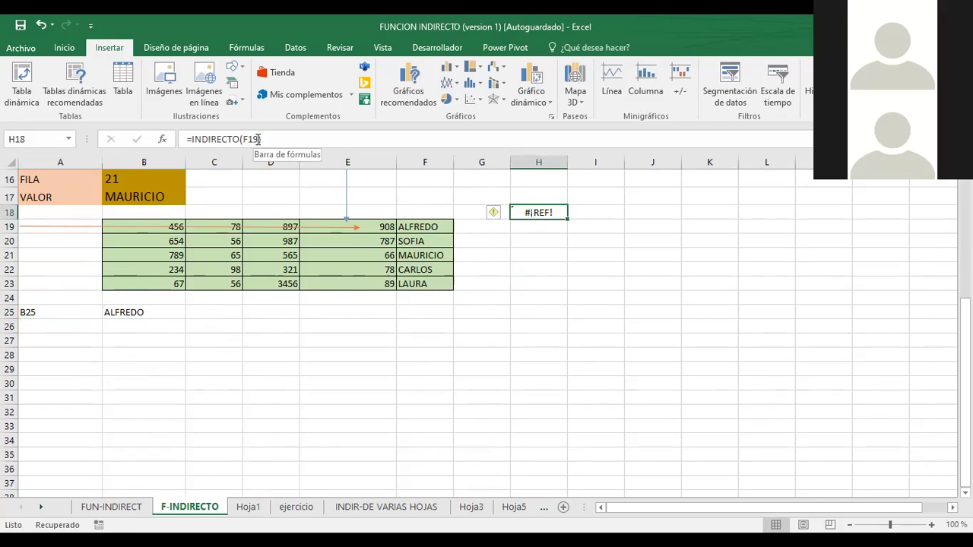
Step: Change H18's formula to =INDIRECTO(A25)
left_click(260, 139)
key("BackSpace")
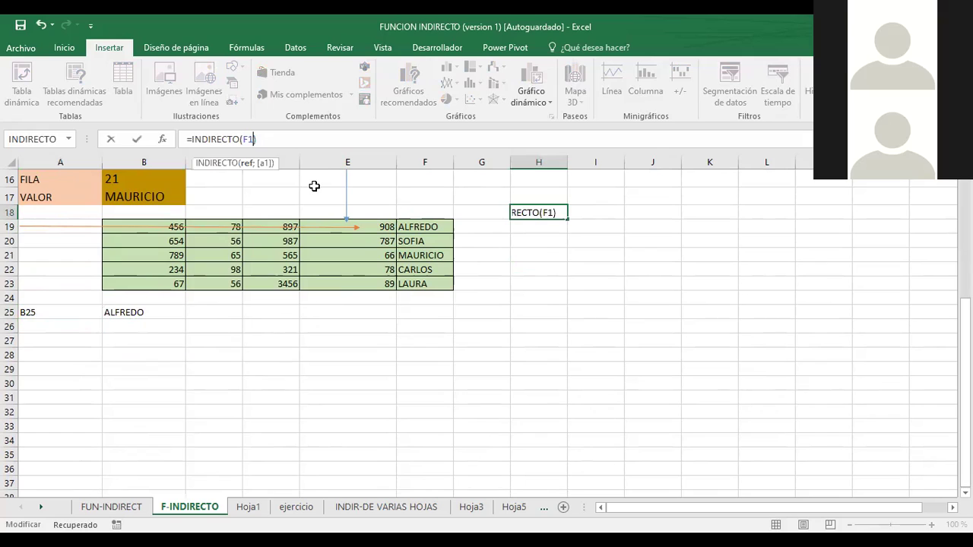
key("BackSpace")
key("BackSpace")
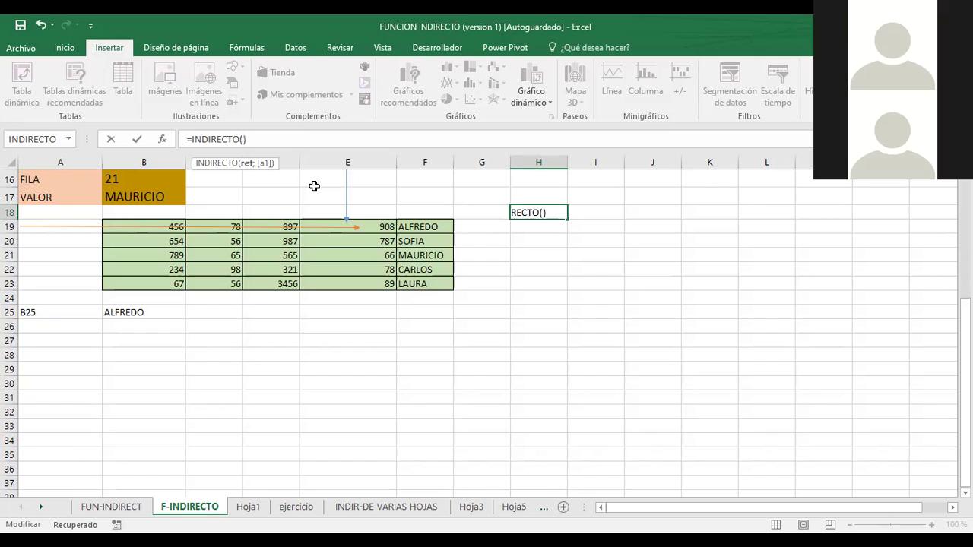
type("A")
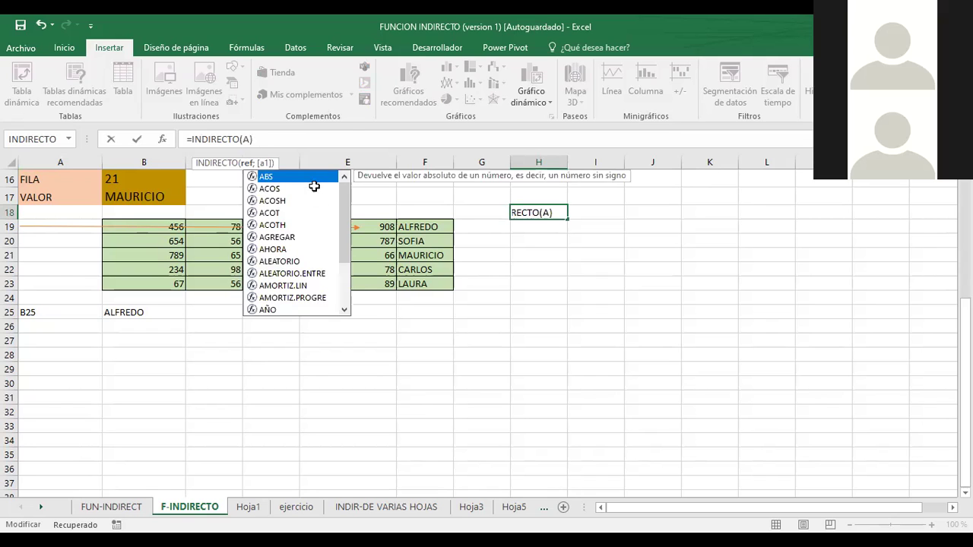
type("25")
key("Return")
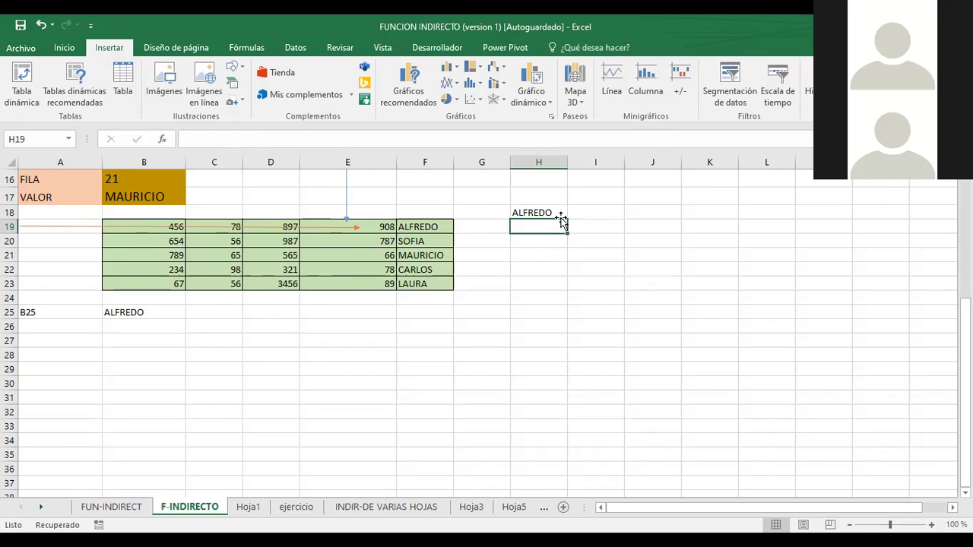
Step: Test =INDIRECTO(B25) in H18, which returns #¡REF!
left_click(533, 212)
double_click(534, 212)
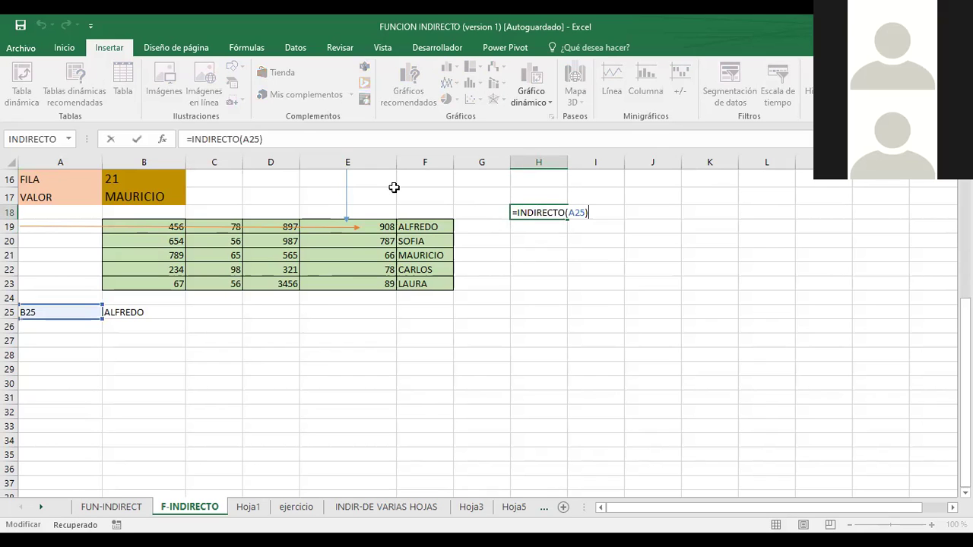
left_click(257, 139)
key("BackSpace")
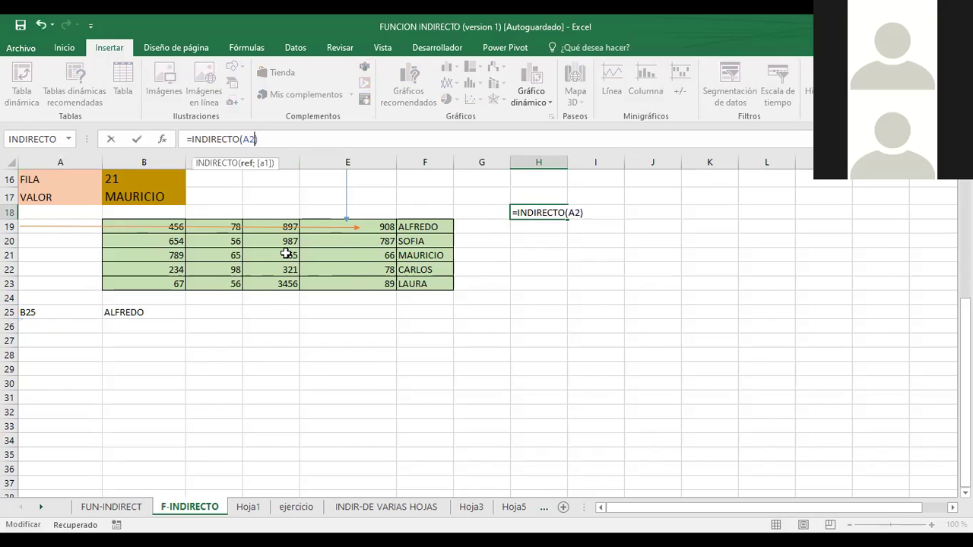
key("BackSpace")
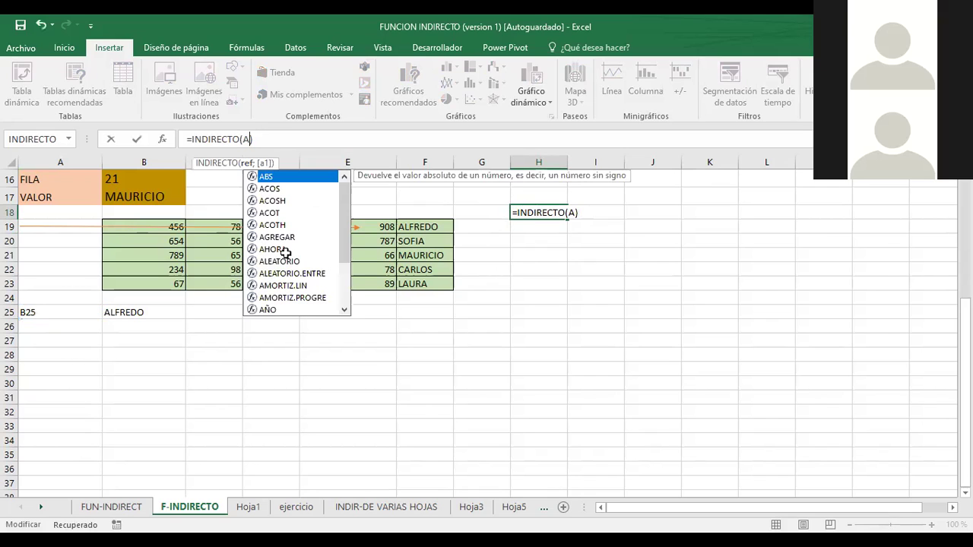
key("BackSpace")
type("B25")
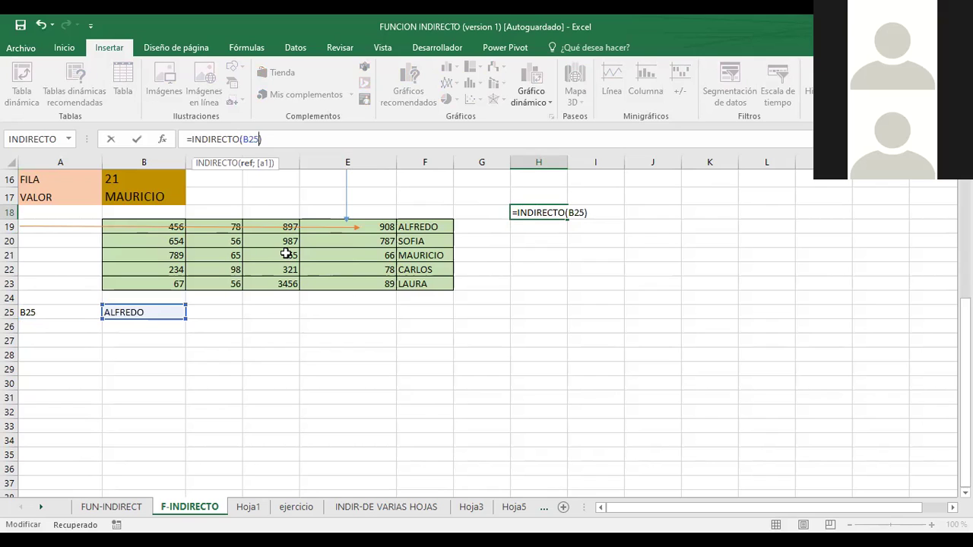
key("Return")
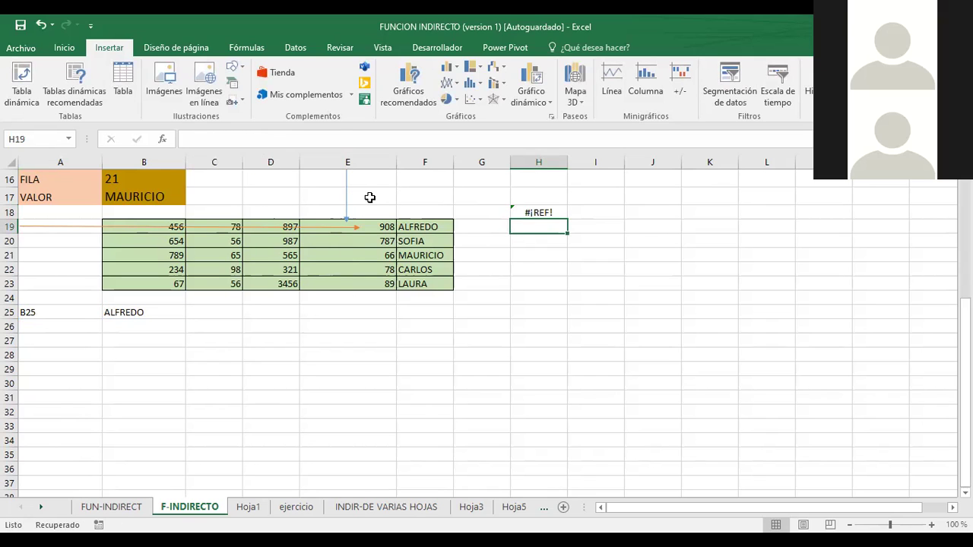
left_click(526, 210)
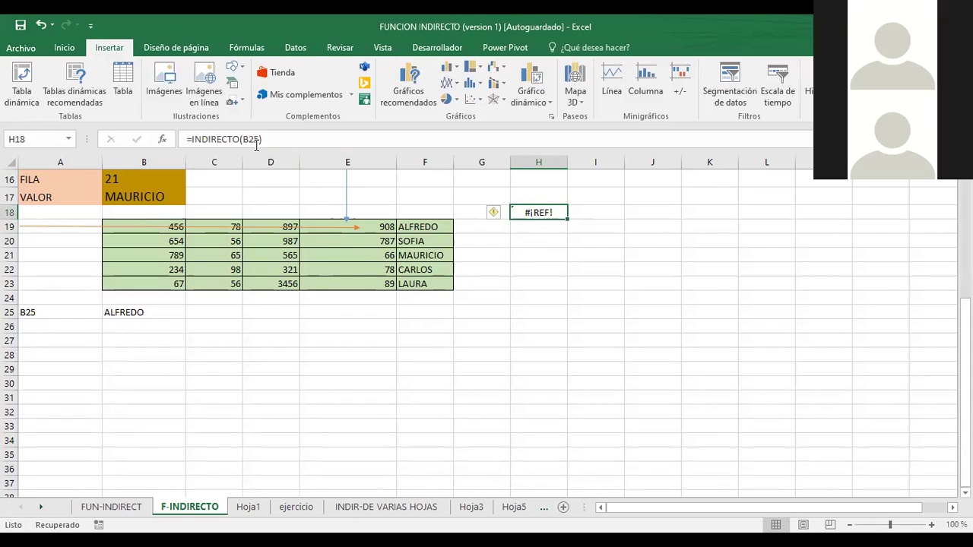
Step: Restore =INDIRECTO(A25) so H18 returns ALFREDO, checking B25's contents
left_click(249, 140)
key("BackSpace")
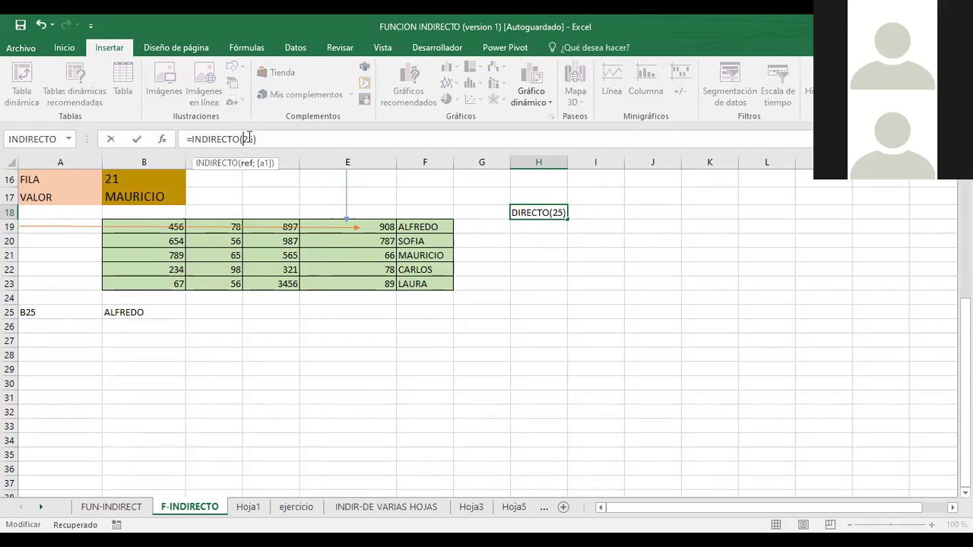
type("A")
key("Return")
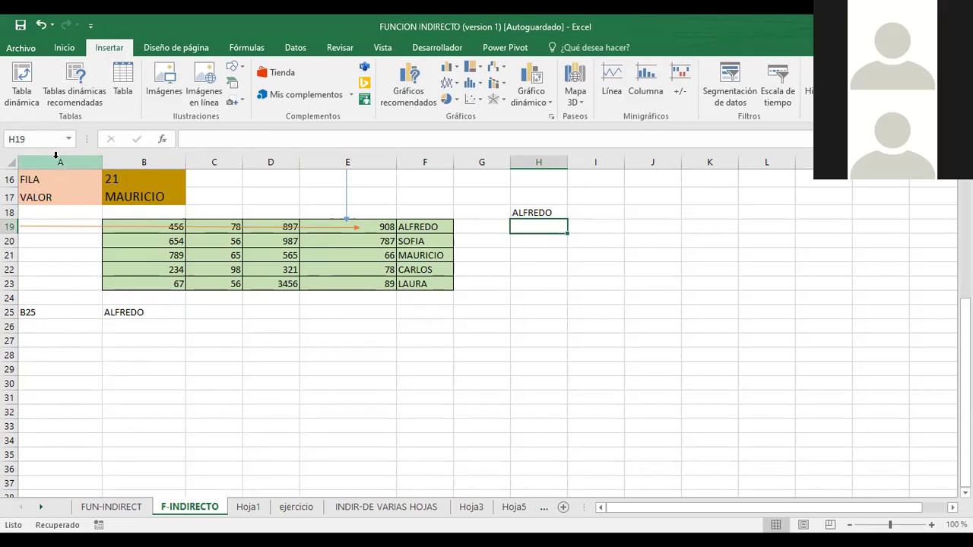
left_click(122, 316)
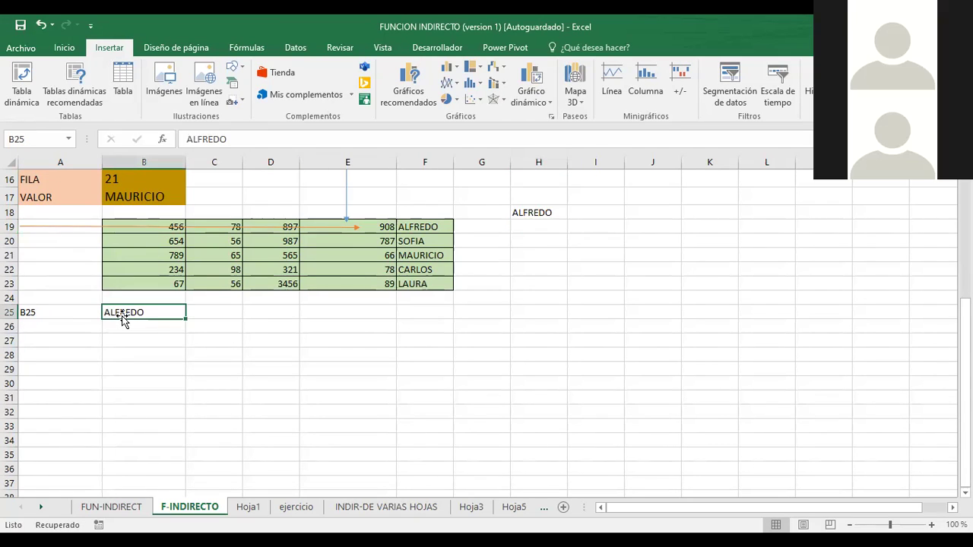
left_click(535, 213)
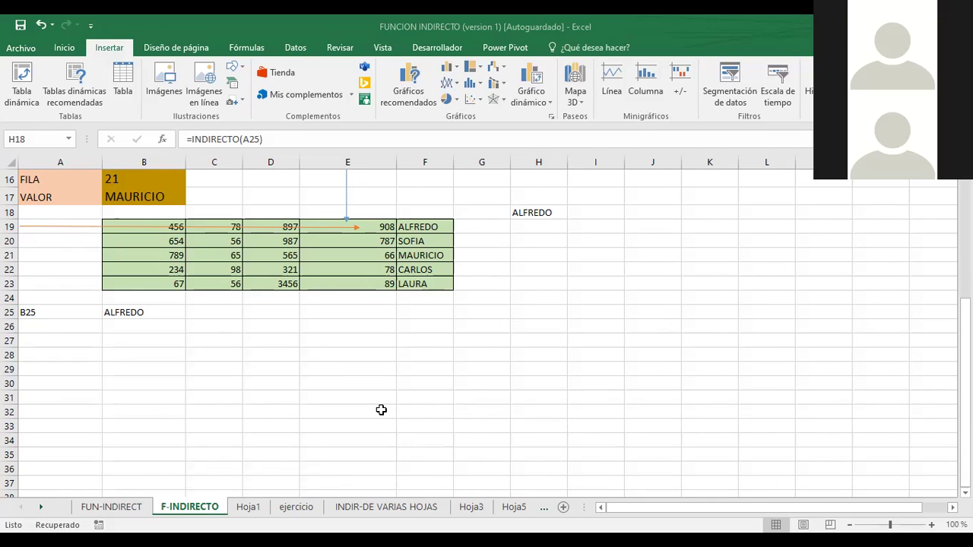
Step: Copy H18's =INDIRECTO(A25) formula into H19, which shifts to A26 and shows #¡REF!
left_click(525, 211)
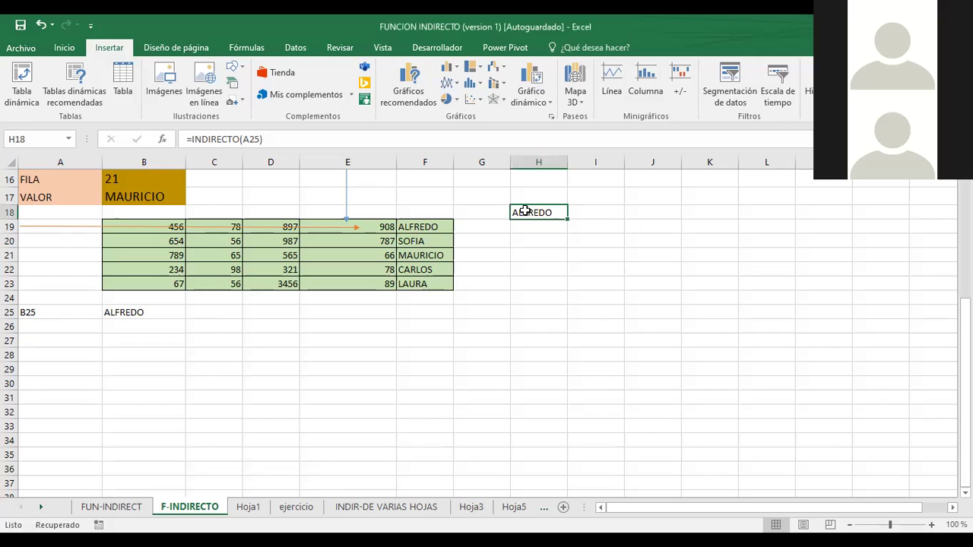
key("ctrl+c")
left_click(539, 225)
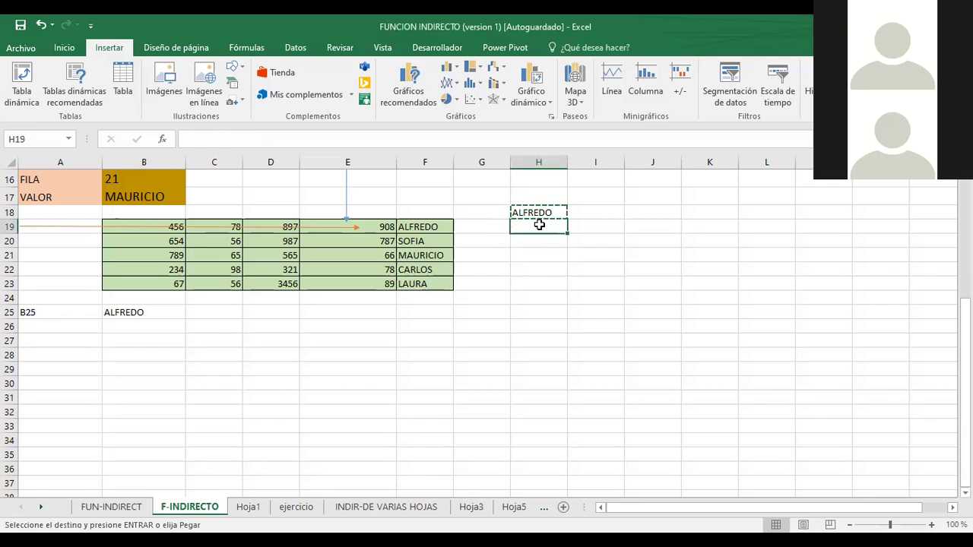
key("ctrl+v")
key("Escape")
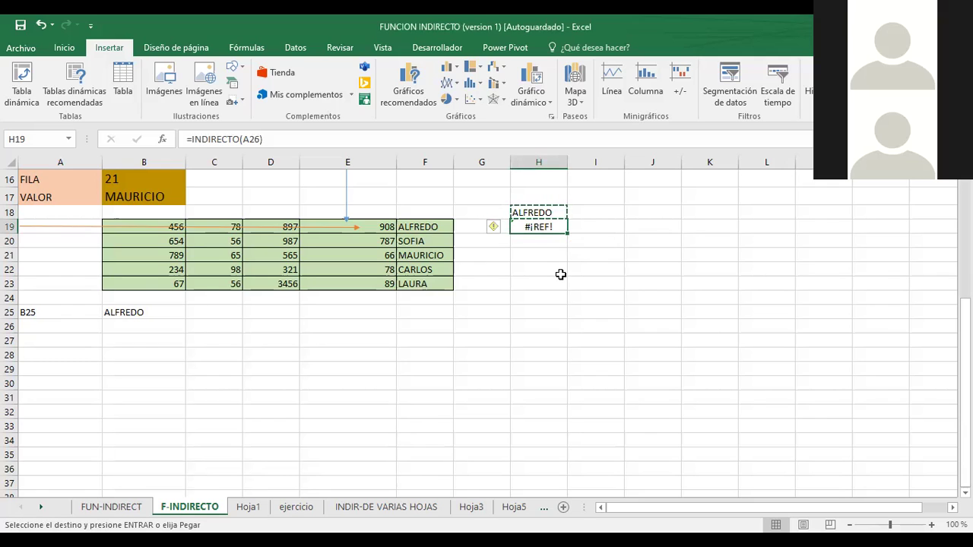
left_click(560, 272)
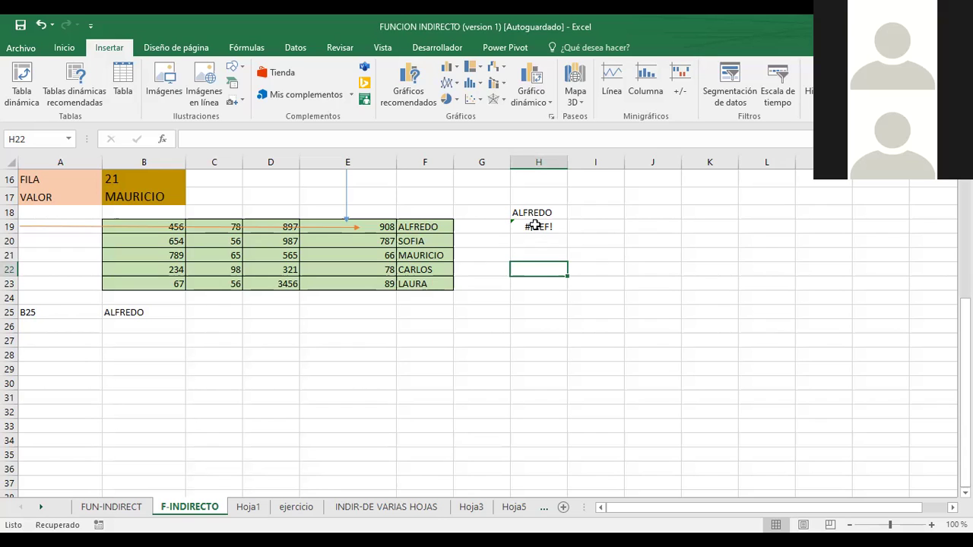
left_click(535, 226)
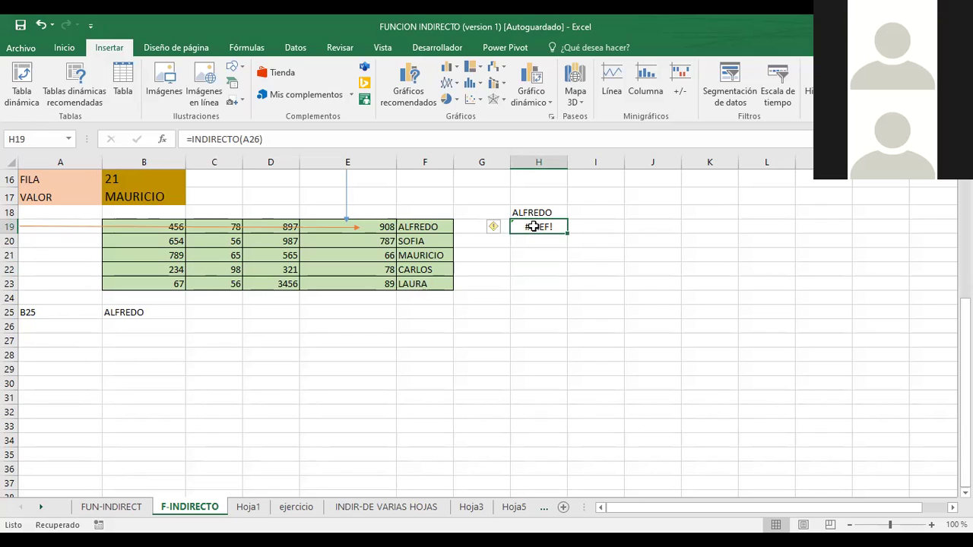
double_click(534, 227)
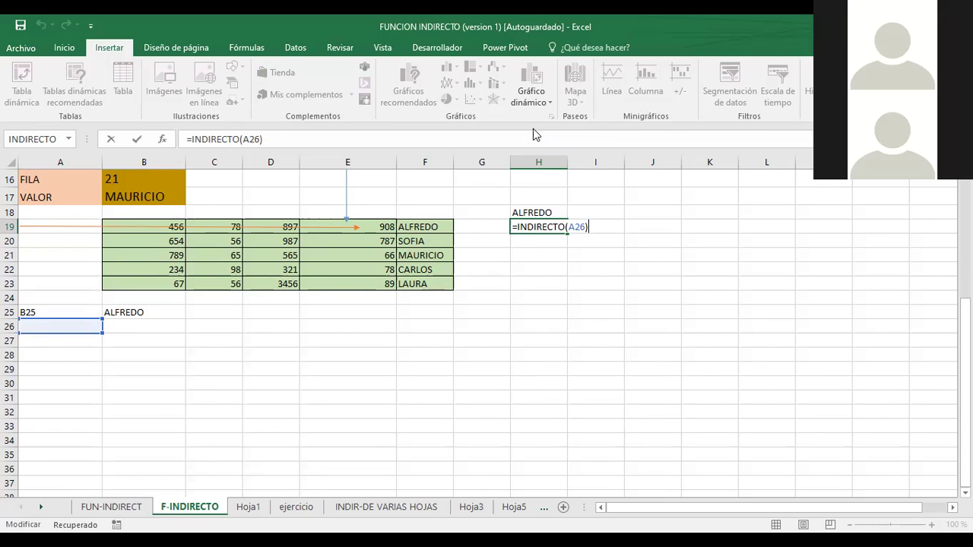
key("ctrl+Return")
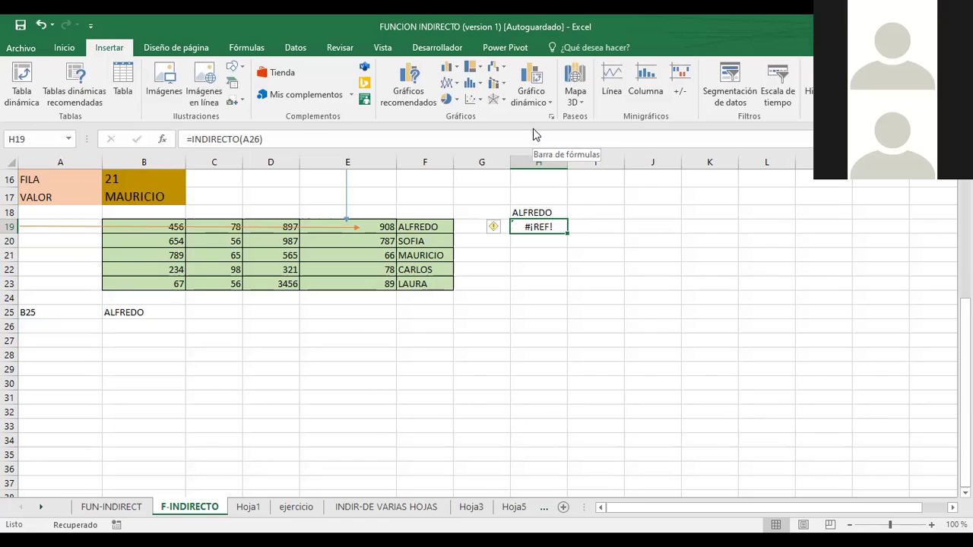
left_click(541, 214)
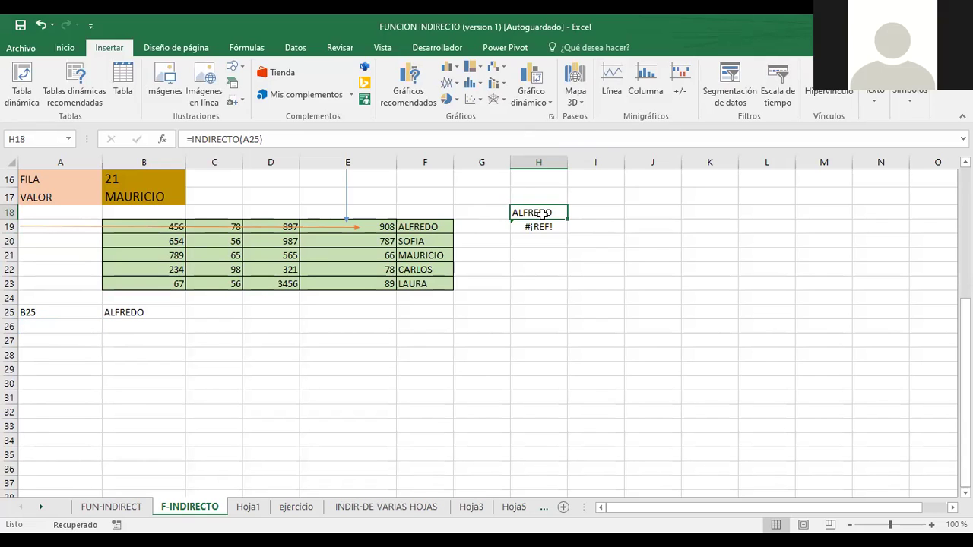
left_click(486, 227)
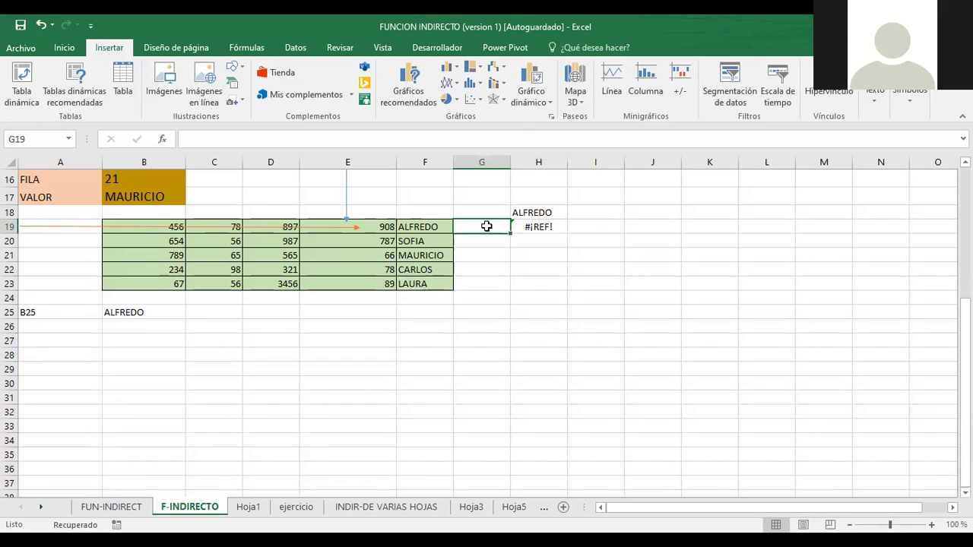
type("ALFREDO")
key("Return")
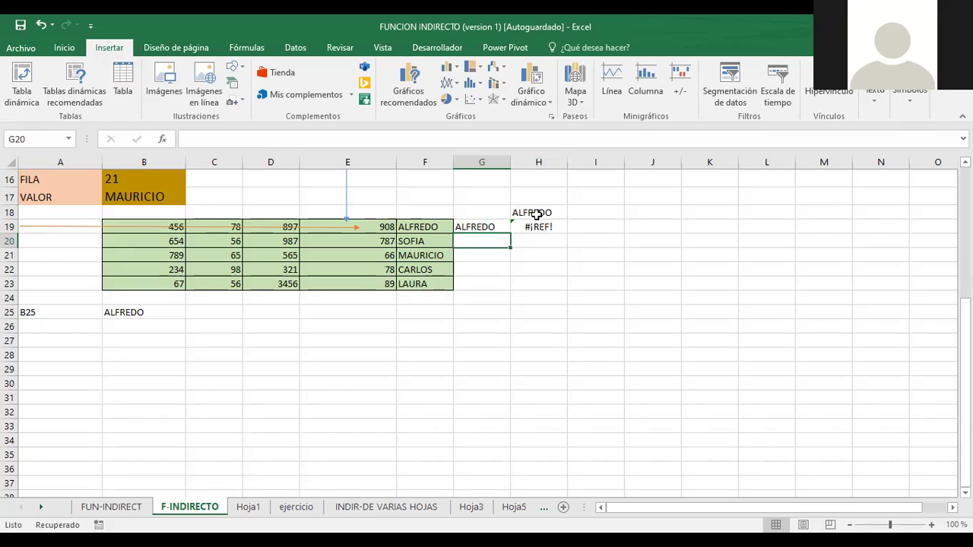
left_click(535, 215)
left_click_drag(566, 217, 567, 228)
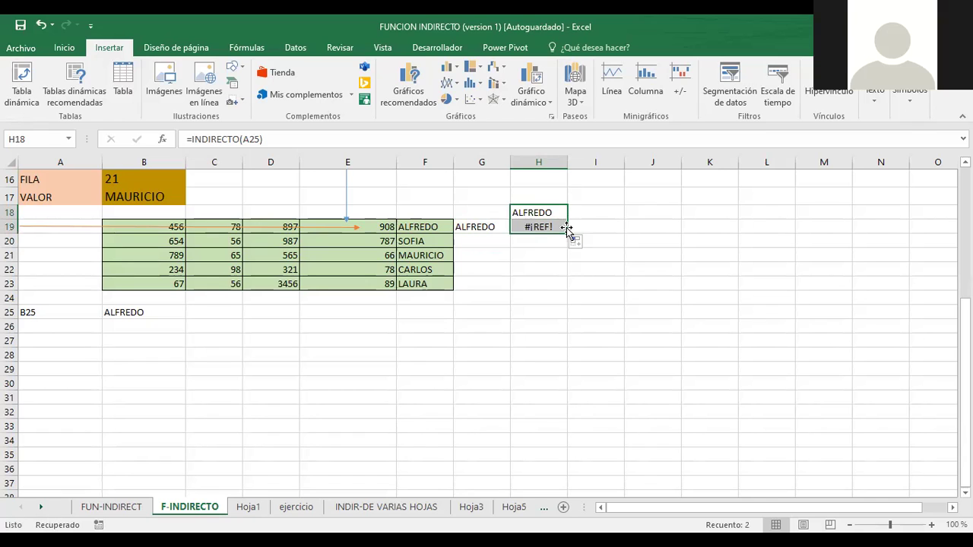
left_click(619, 200)
left_click(535, 214)
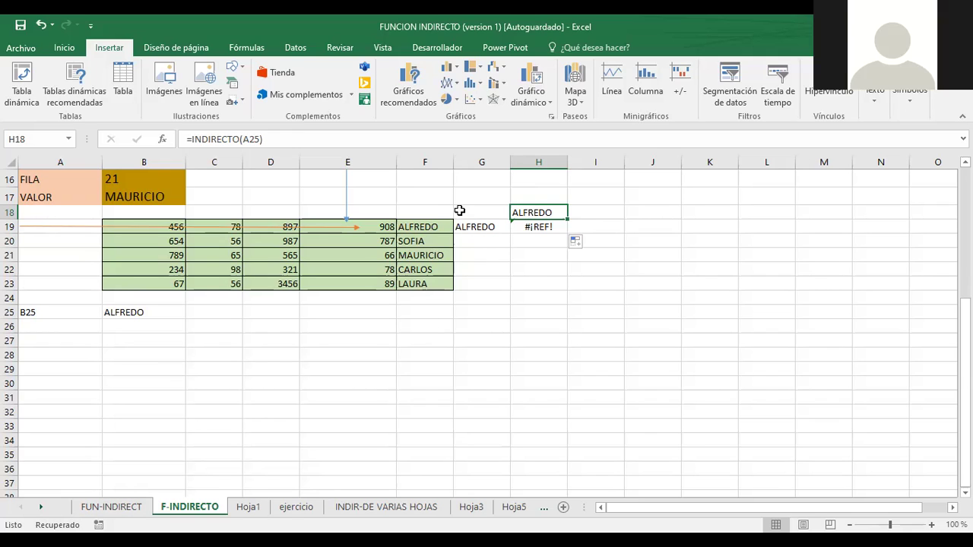
left_click(537, 226)
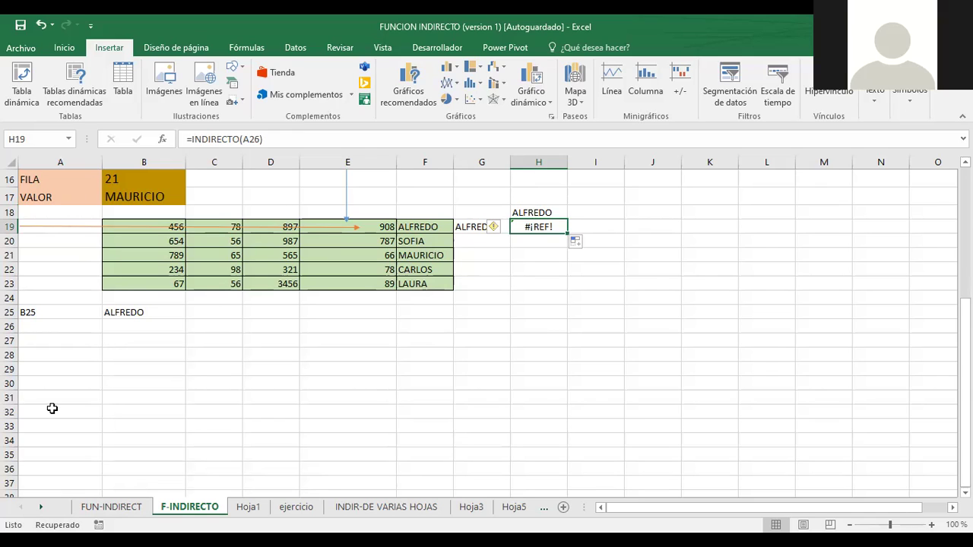
left_click(481, 226)
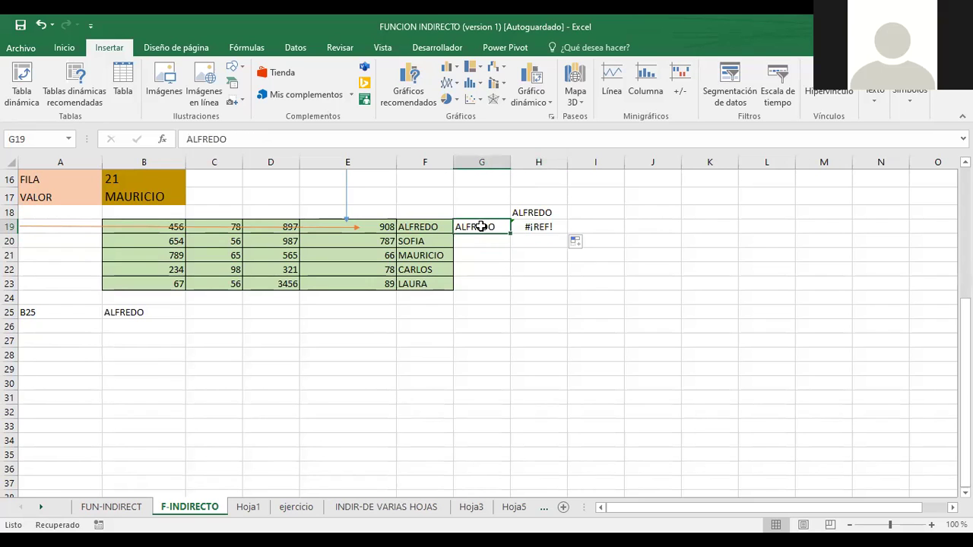
key("Delete")
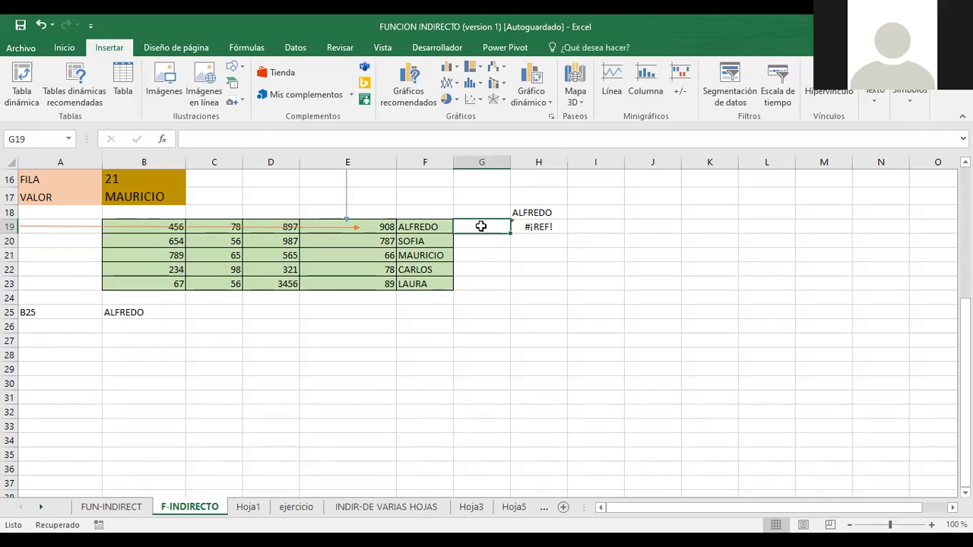
left_click(547, 227)
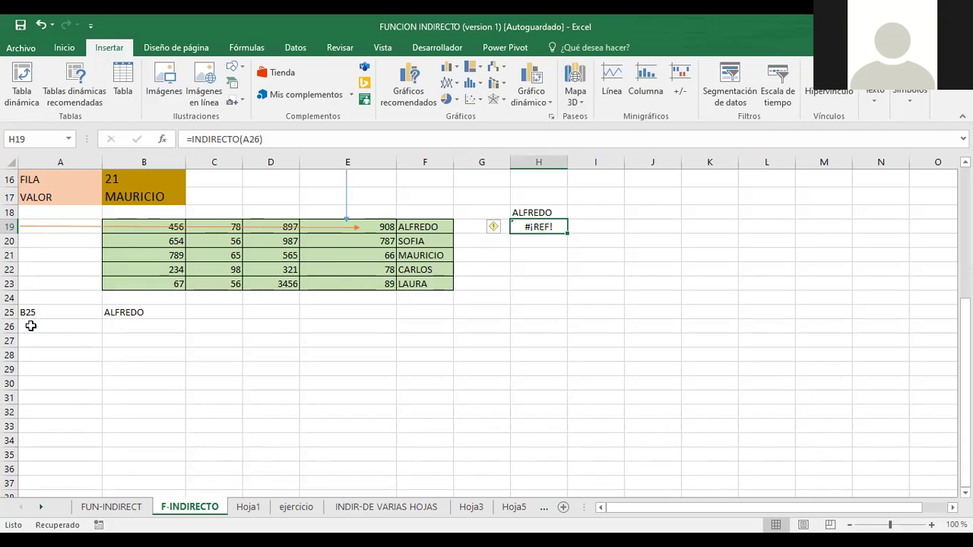
left_click(73, 237)
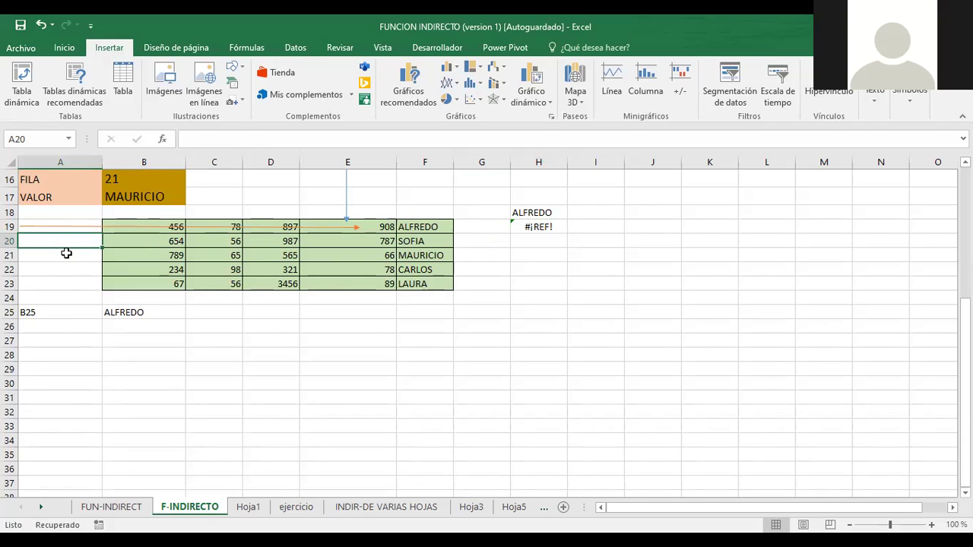
left_click(63, 259)
left_click(73, 272)
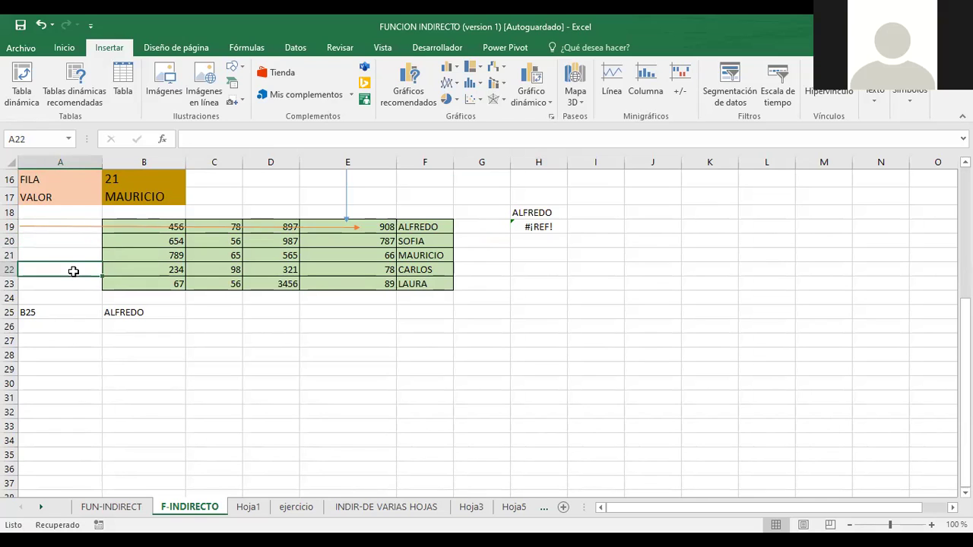
left_click(58, 283)
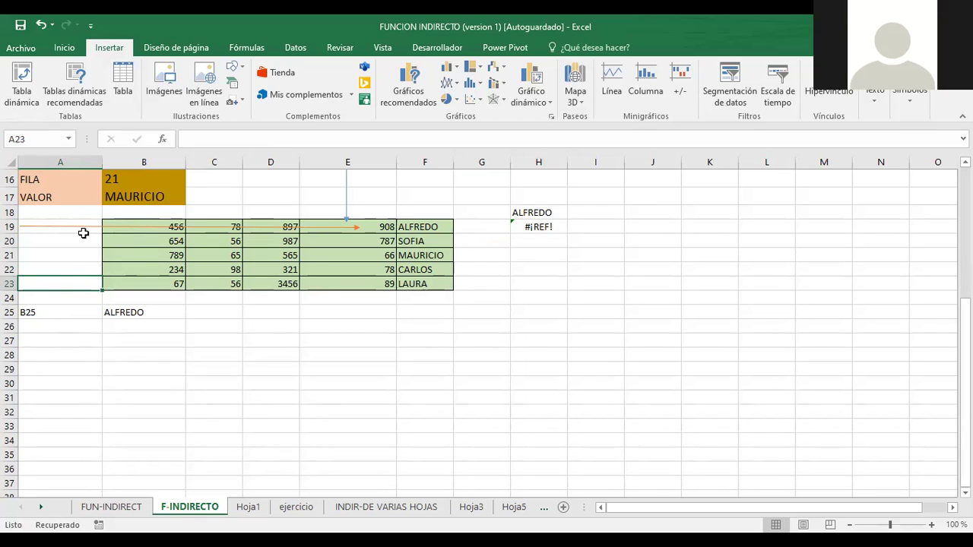
left_click(61, 241)
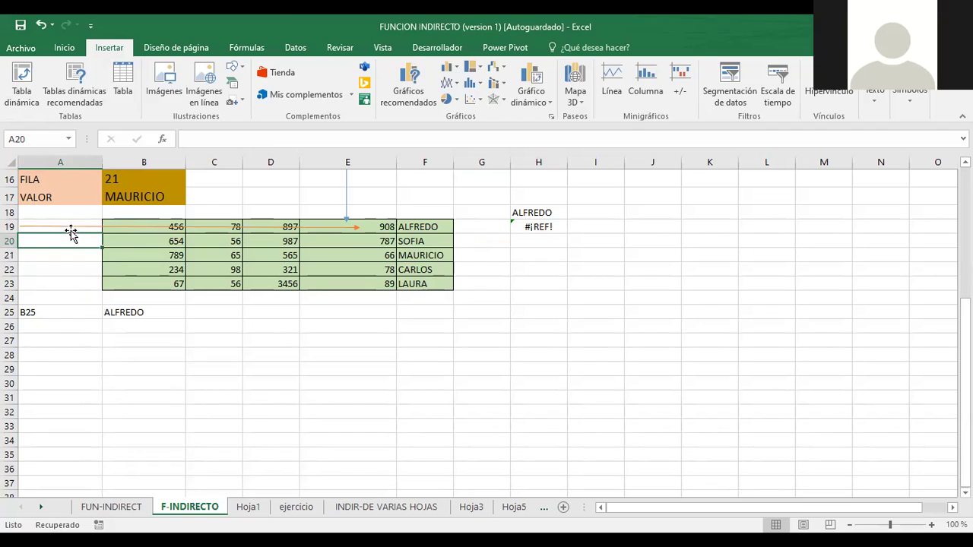
left_click(71, 224)
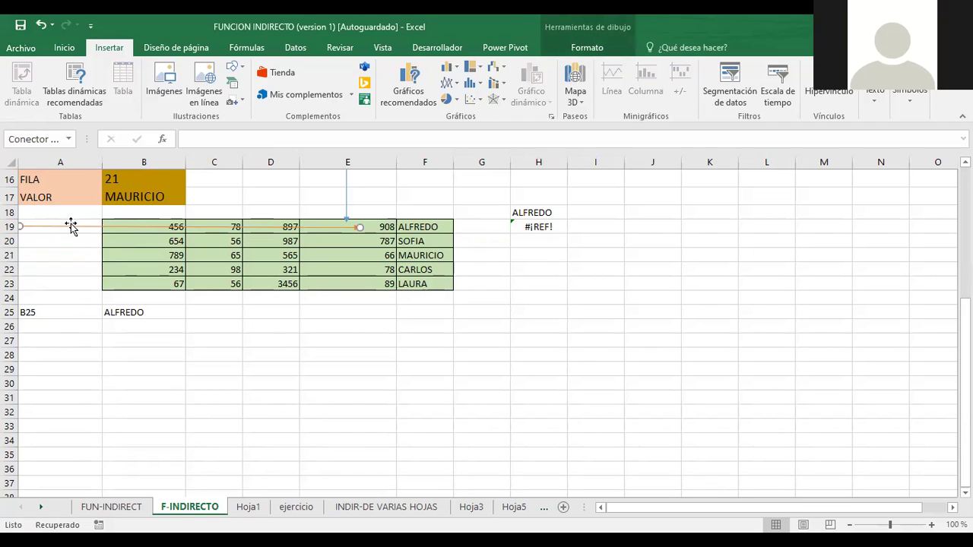
left_click(71, 241)
left_click(90, 257)
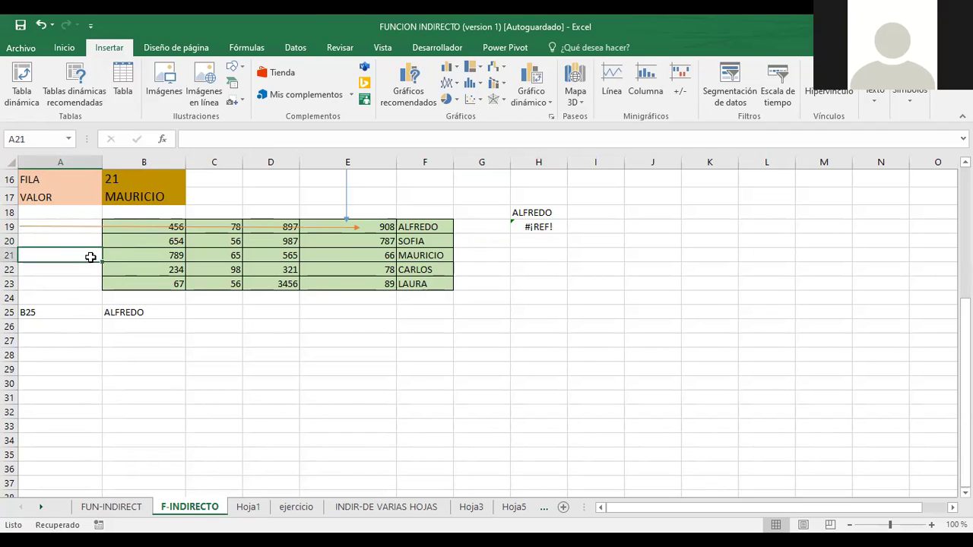
left_click(72, 271)
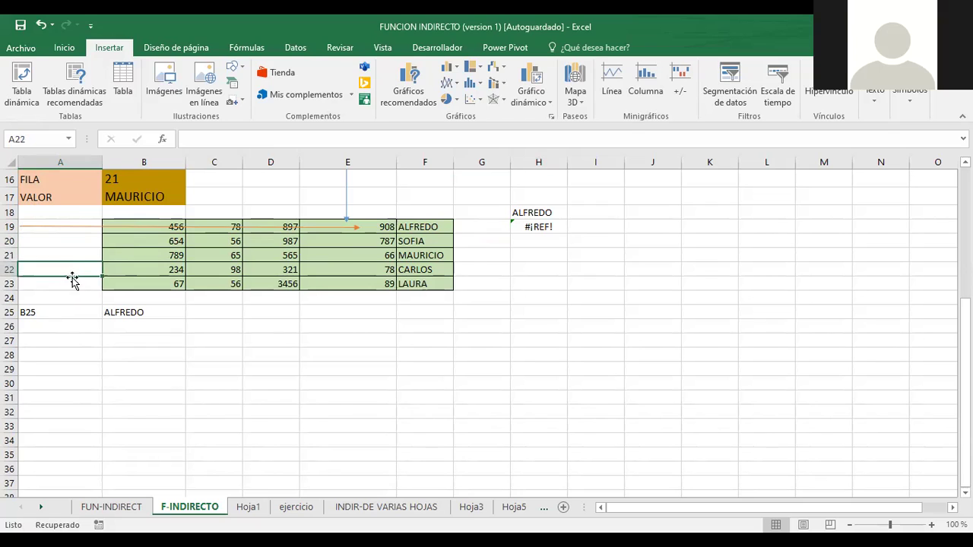
left_click(73, 280)
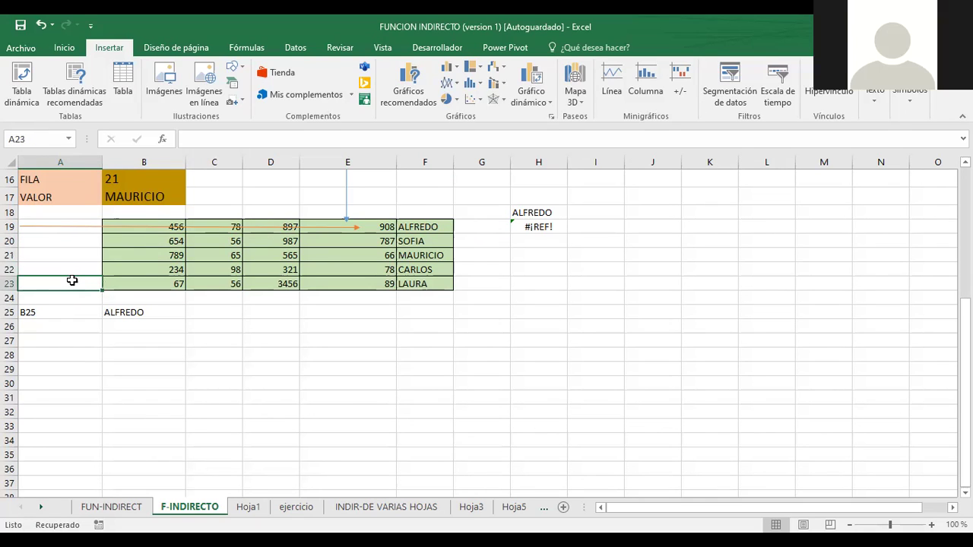
left_click(69, 236)
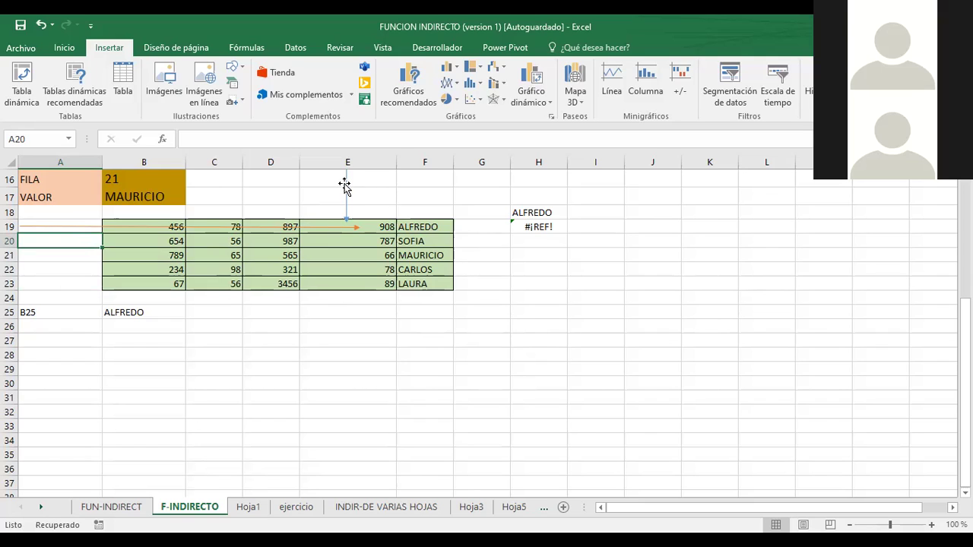
left_click(344, 186)
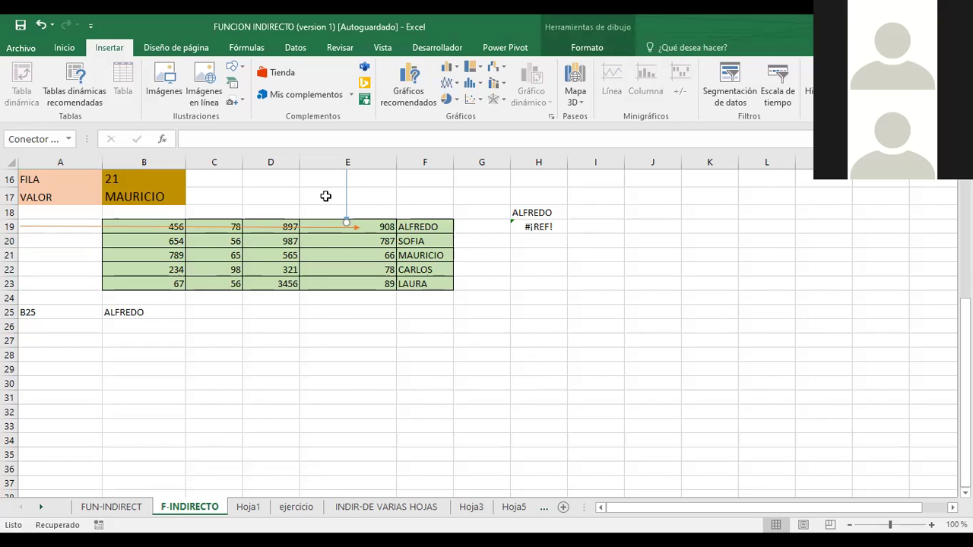
left_click(326, 196)
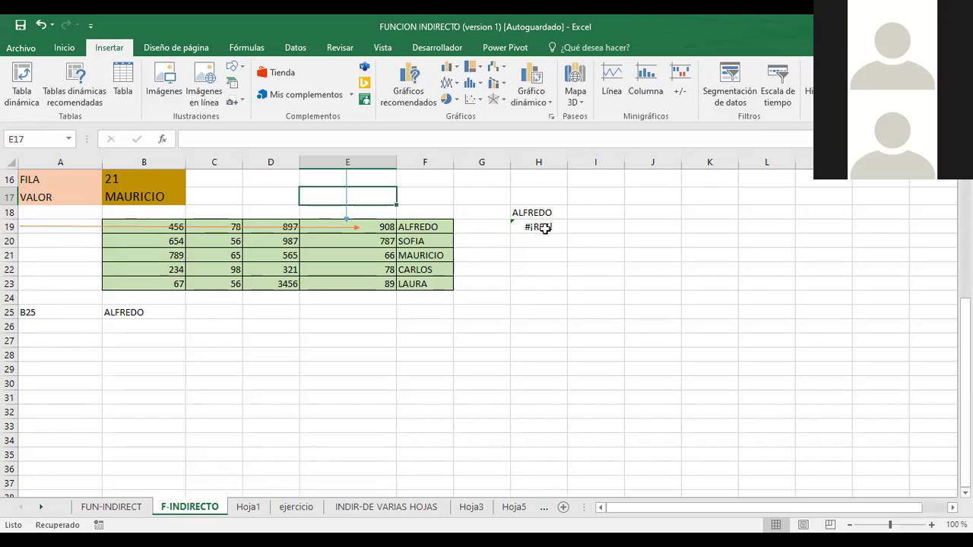
left_click(545, 228)
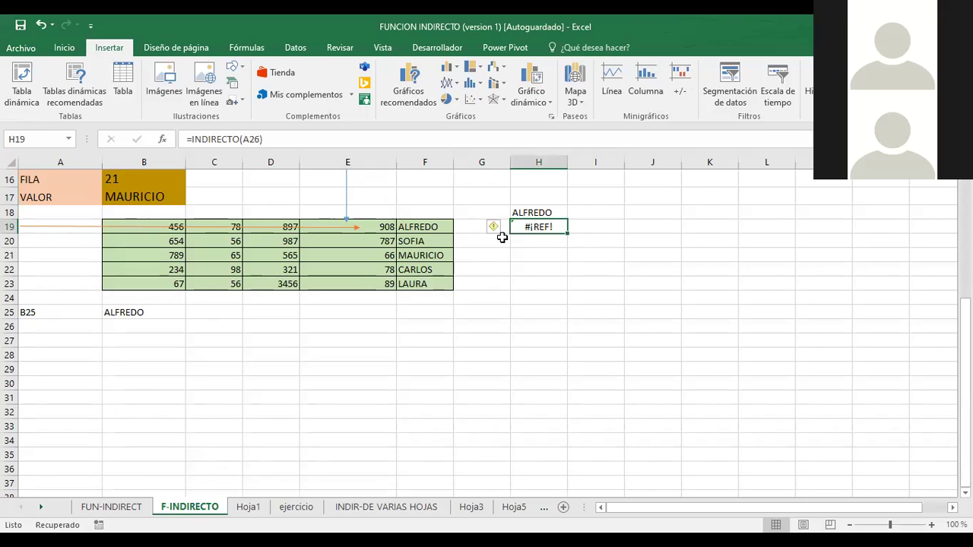
left_click(71, 245)
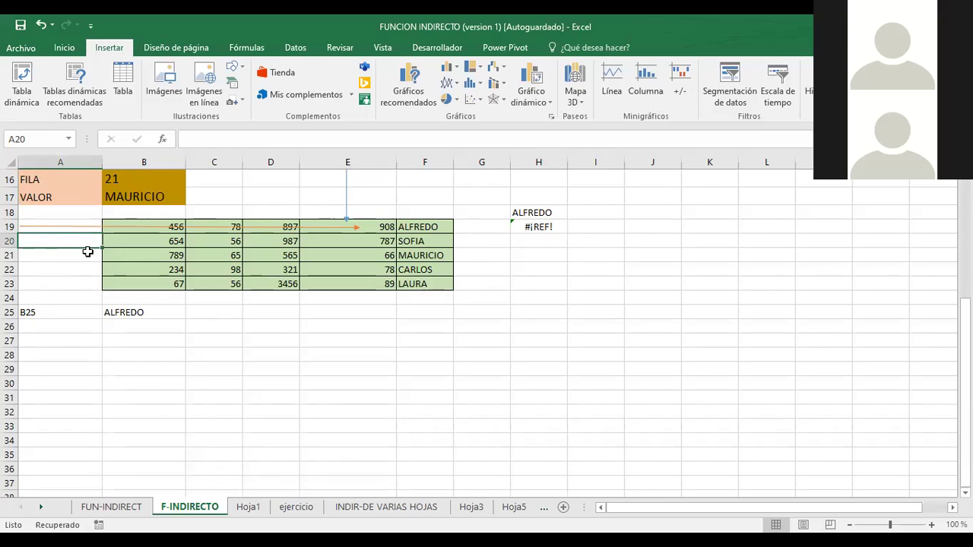
left_click(70, 257)
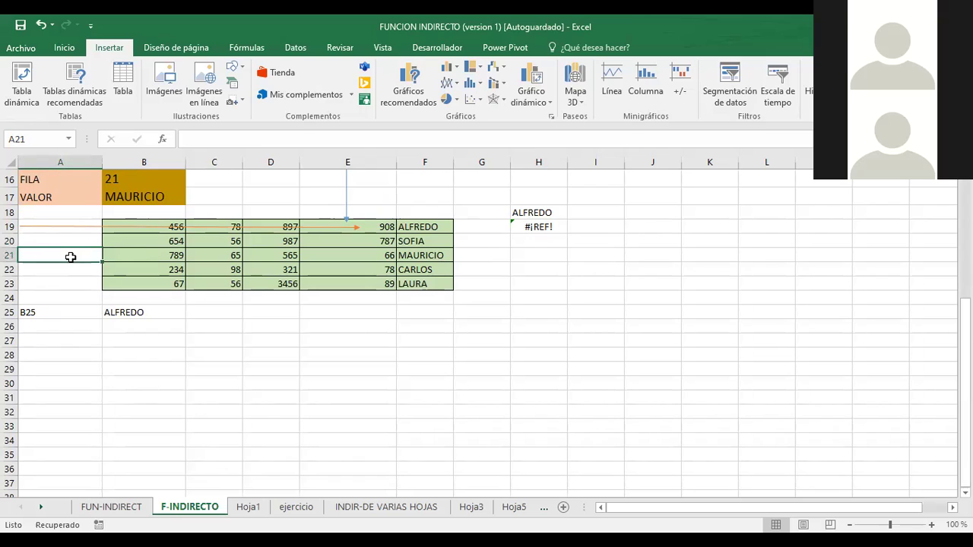